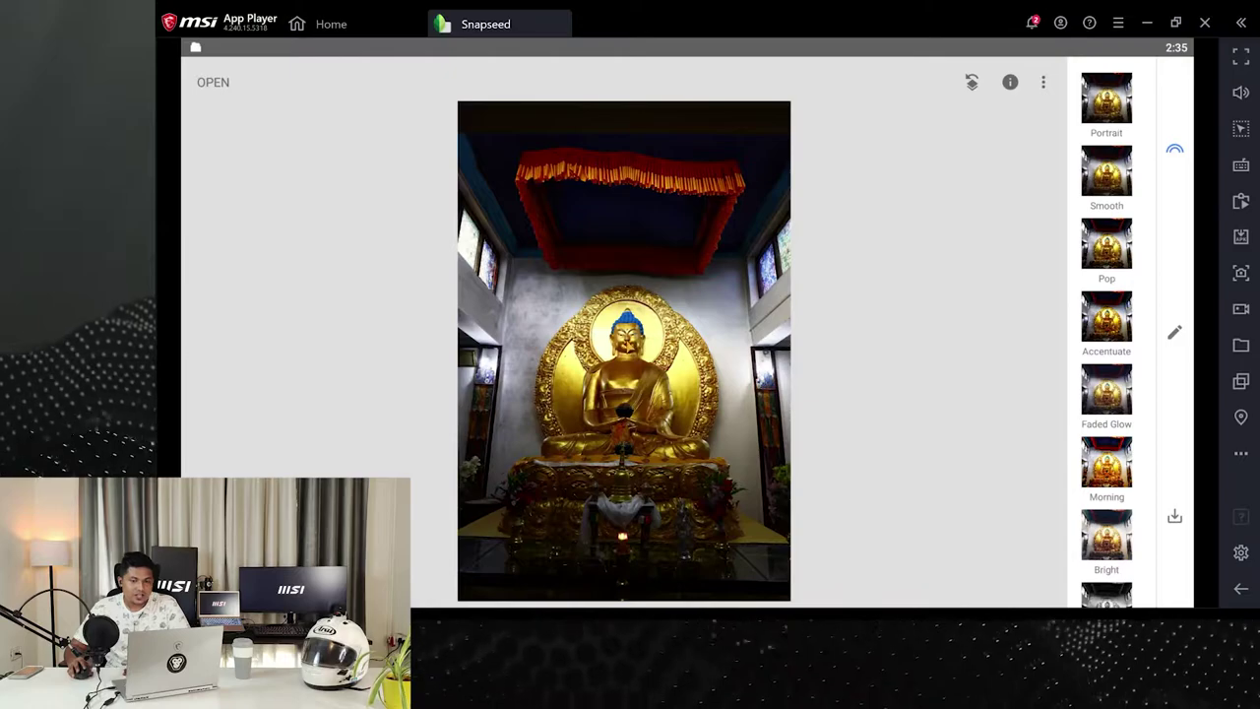
# Use the Perspective tool to tilt and adjust the photo so the temple walls around the statue look straighter
pyautogui.click(1174, 335)
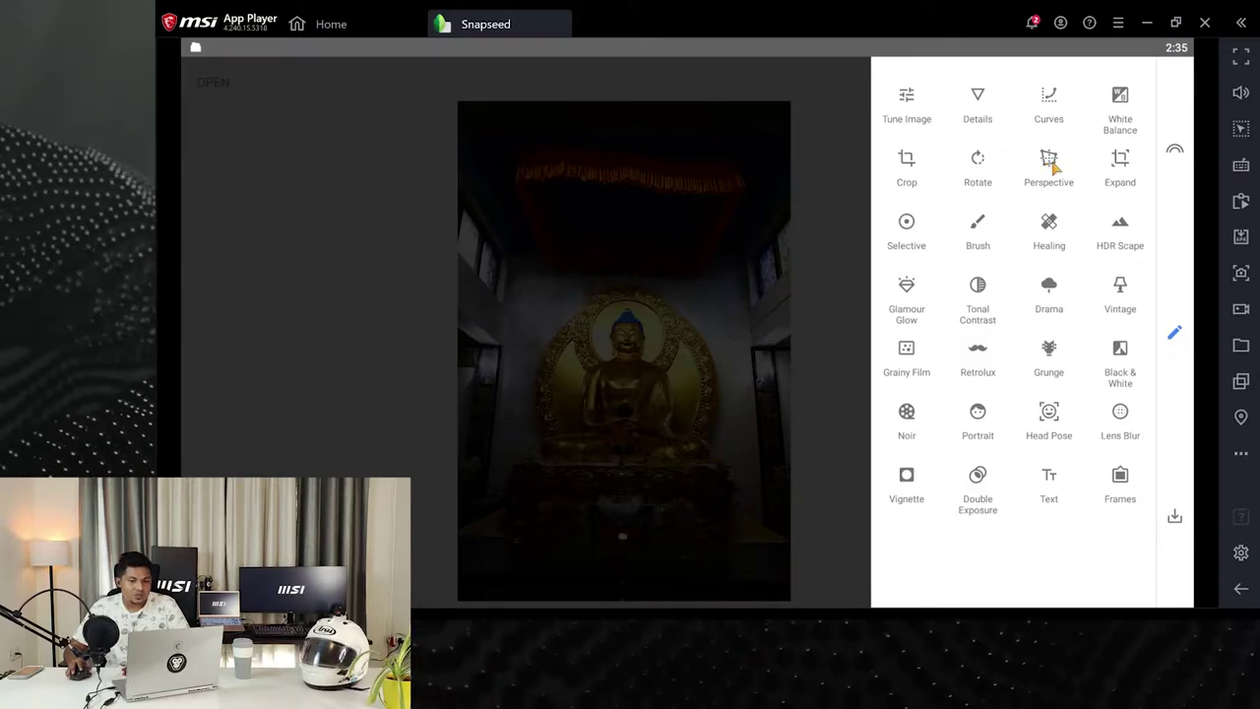
pyautogui.click(1050, 167)
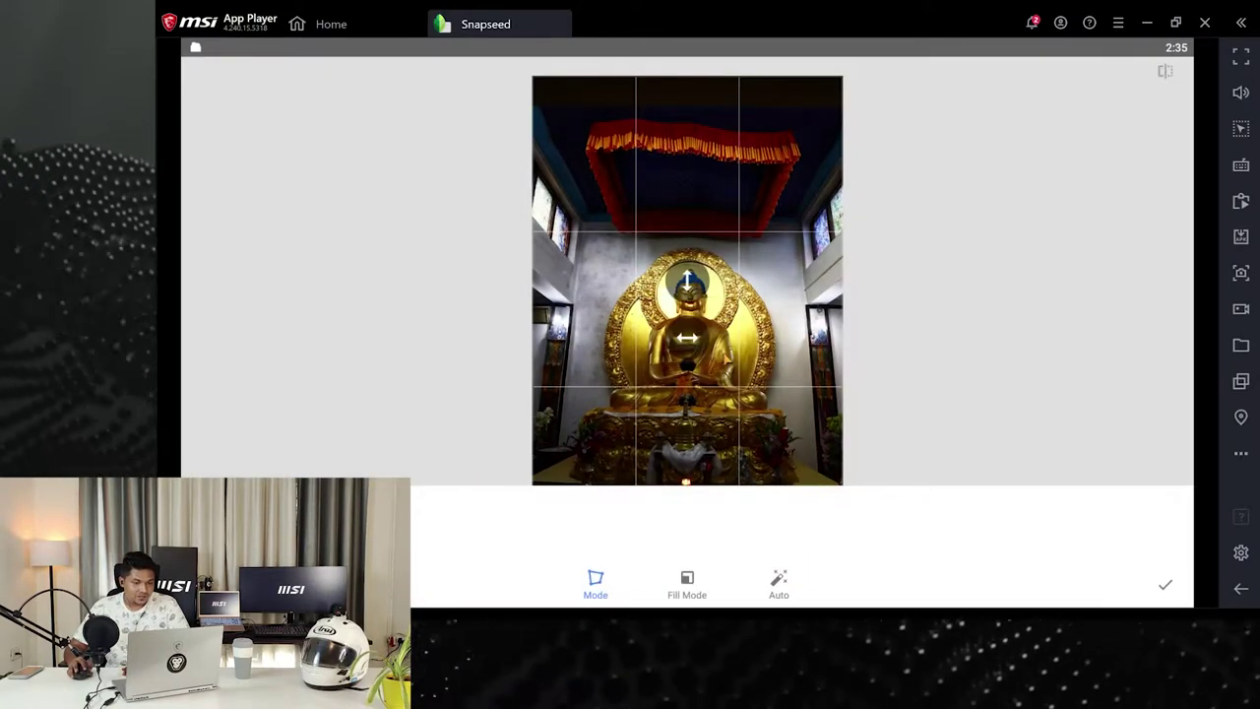
pyautogui.moveTo(687, 440); pyautogui.dragTo(761, 443)
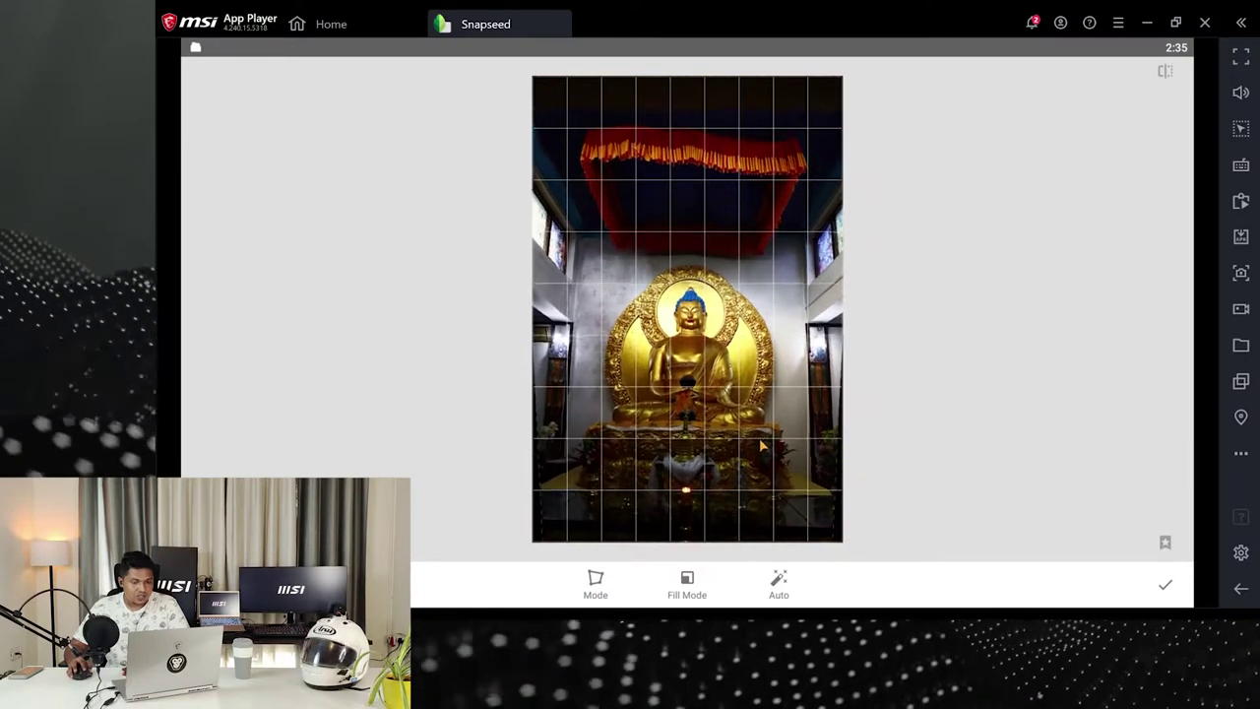
pyautogui.moveTo(746, 353); pyautogui.dragTo(748, 472)
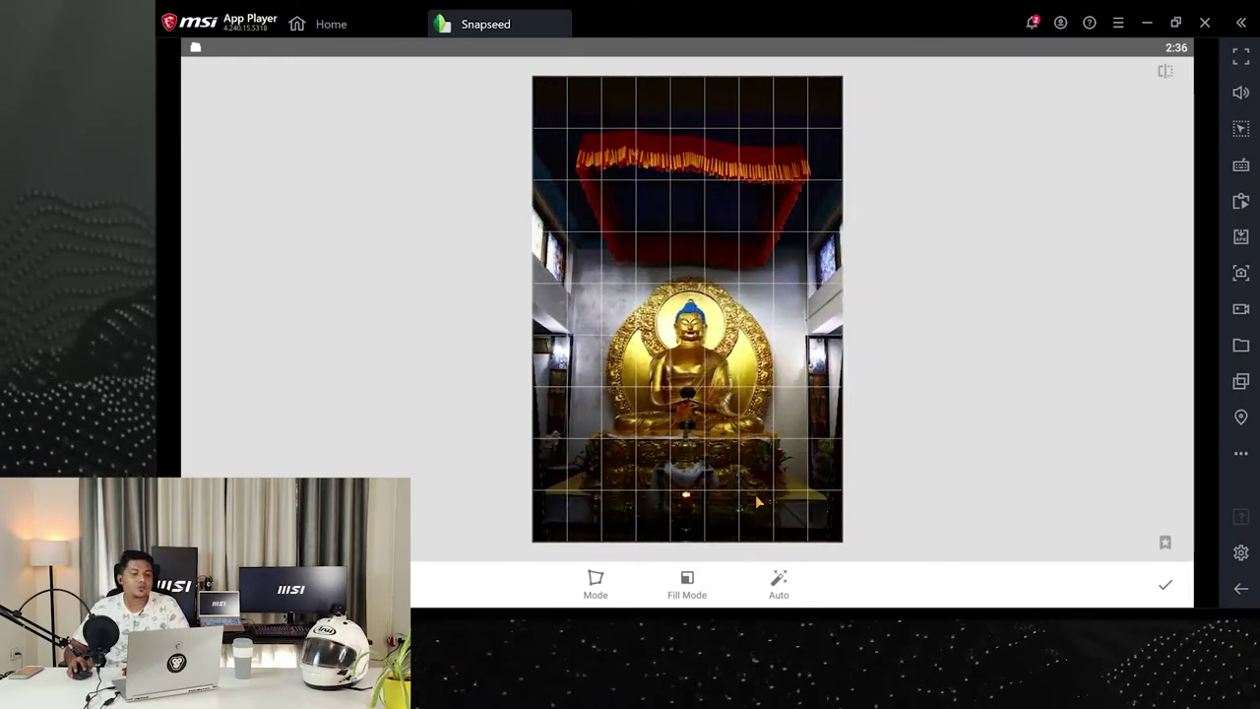
pyautogui.moveTo(687, 414); pyautogui.dragTo(734, 495)
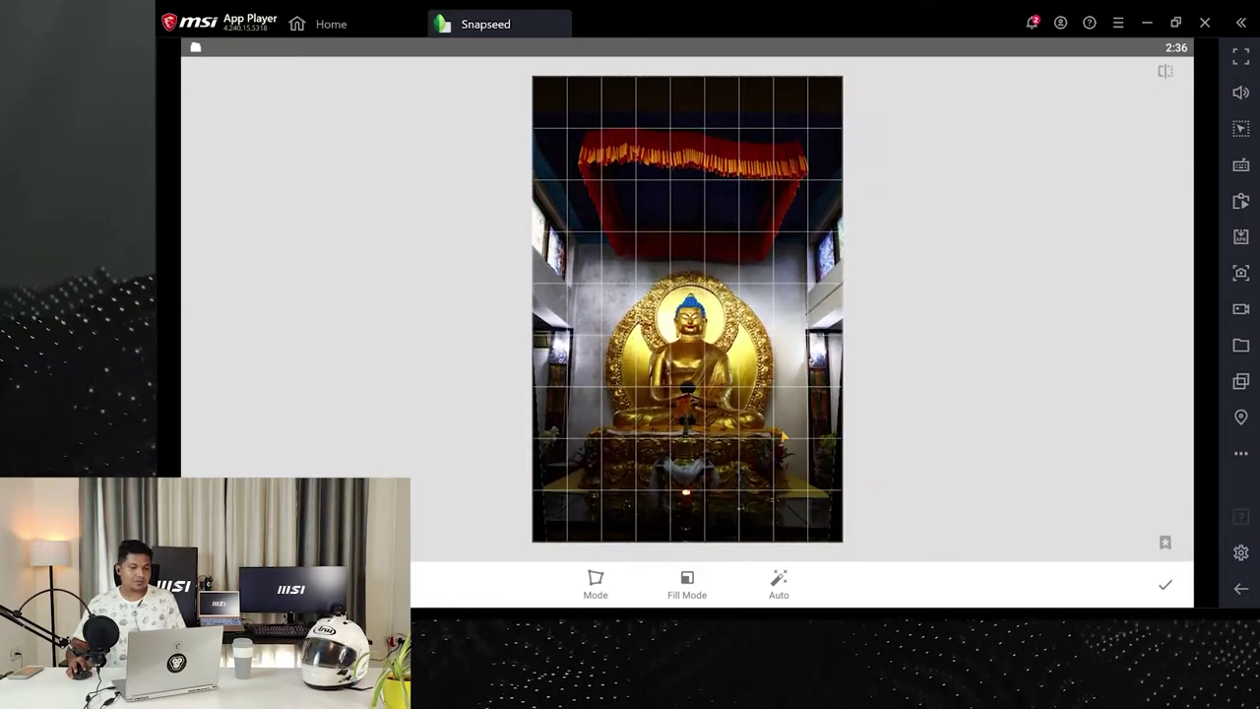
pyautogui.moveTo(787, 458); pyautogui.dragTo(560, 350)
pyautogui.moveTo(584, 219); pyautogui.dragTo(582, 233)
pyautogui.moveTo(591, 301); pyautogui.dragTo(601, 234)
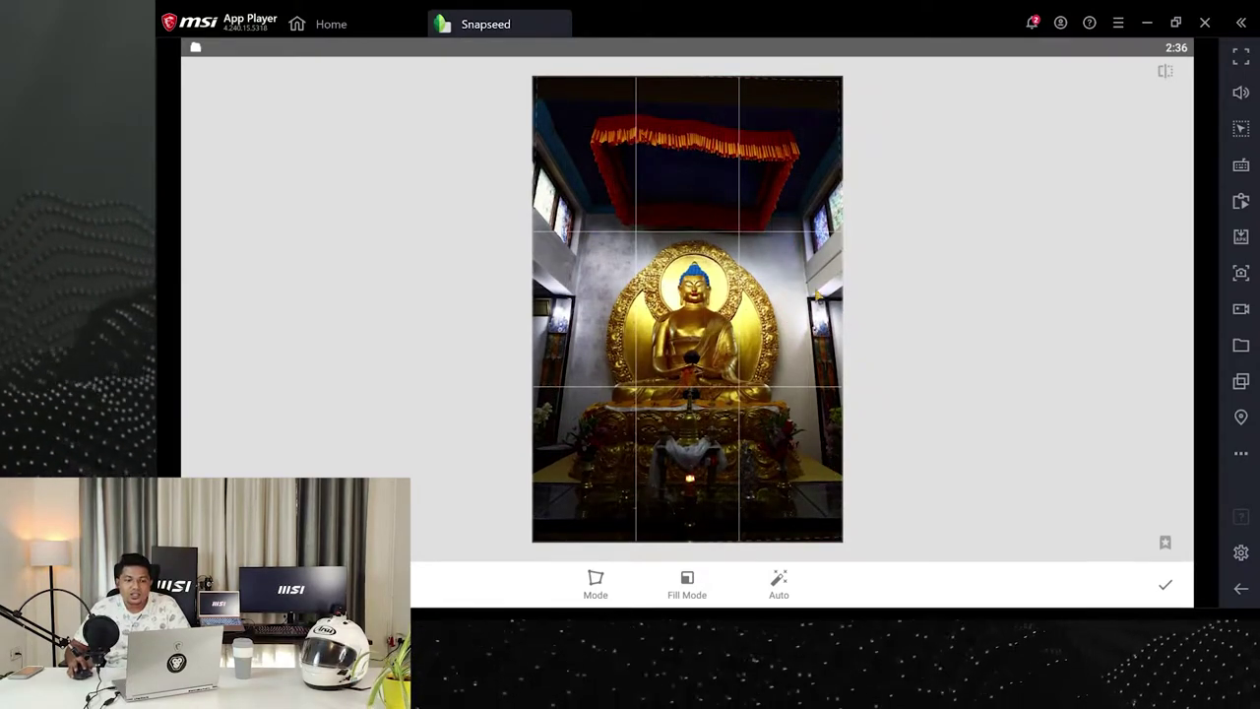
pyautogui.moveTo(696, 246); pyautogui.dragTo(701, 438)
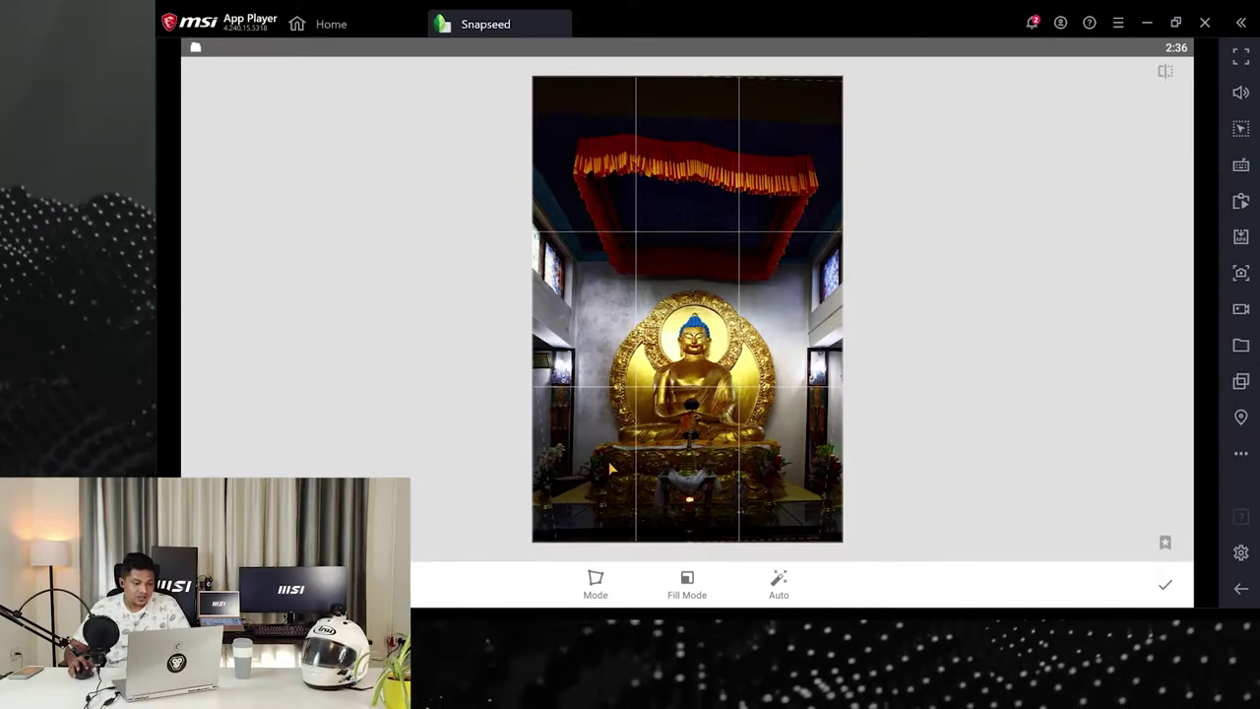
# Switch the Perspective tool to free mode, shift the upper part of the photo slightly upward, and apply the correction
pyautogui.click(596, 583)
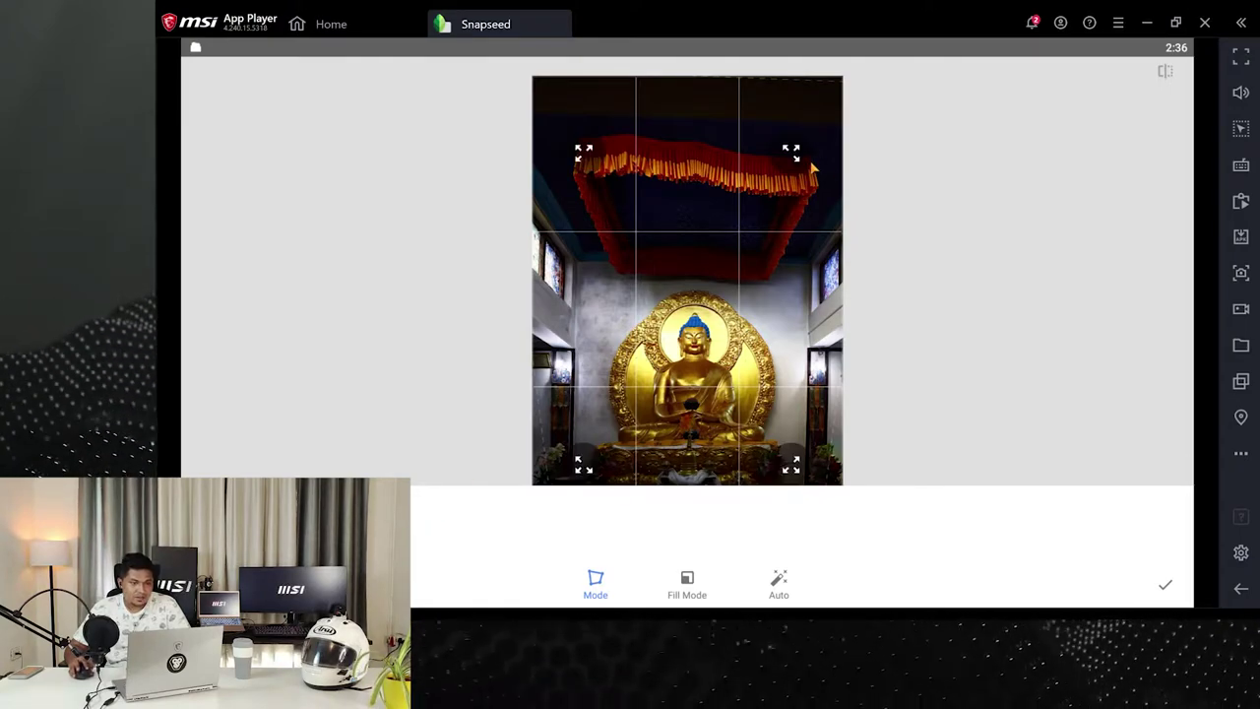
pyautogui.moveTo(694, 180); pyautogui.dragTo(693, 150)
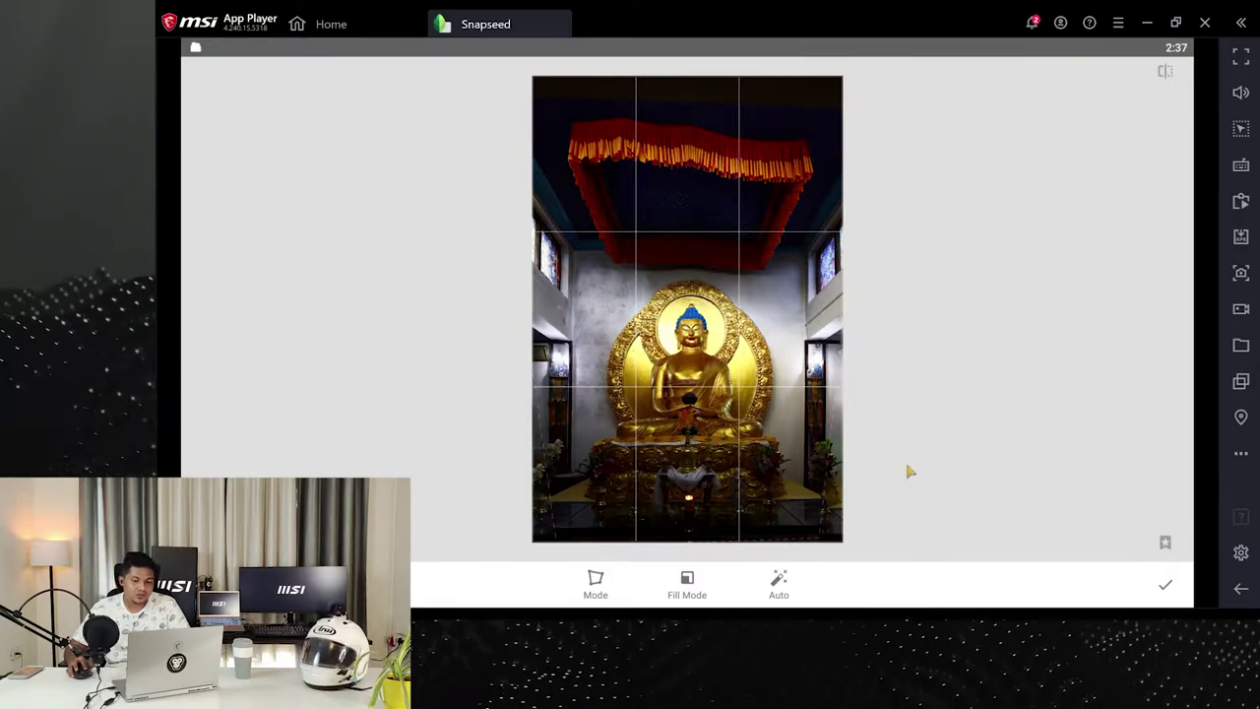
pyautogui.click(1165, 589)
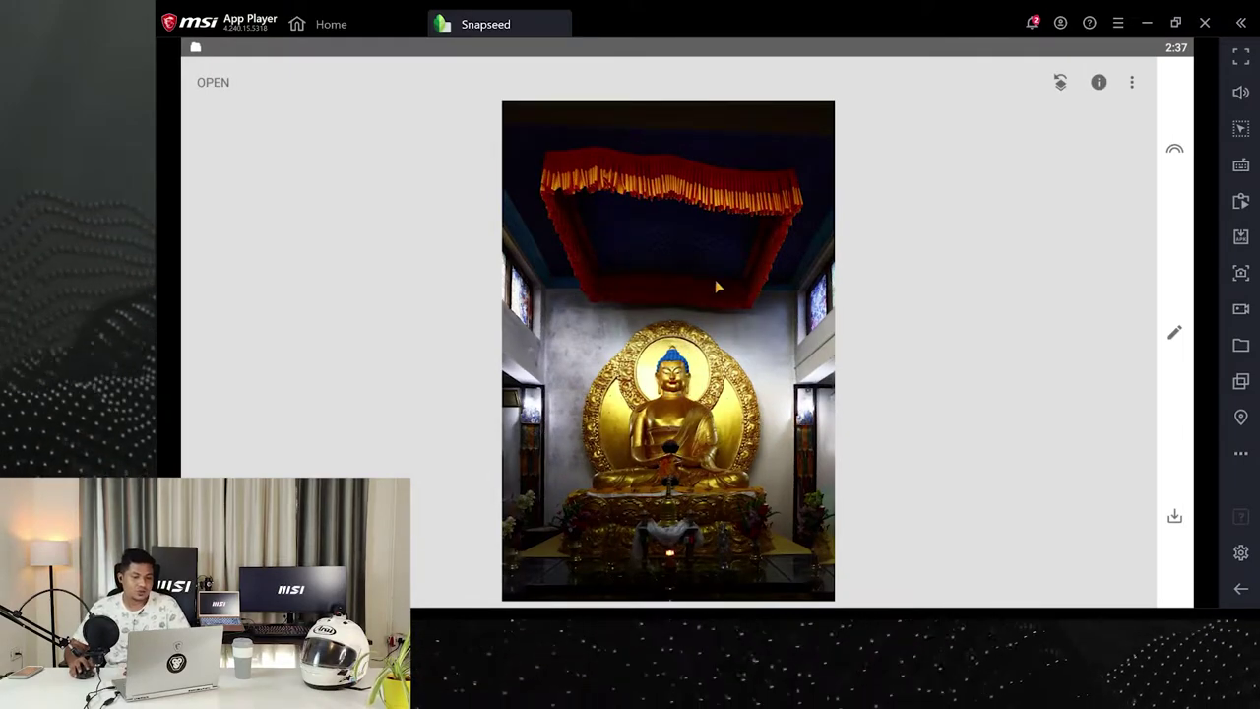
# Expand the photo's canvas slightly above the canopy and below the altar, and apply the expansion
pyautogui.click(1176, 335)
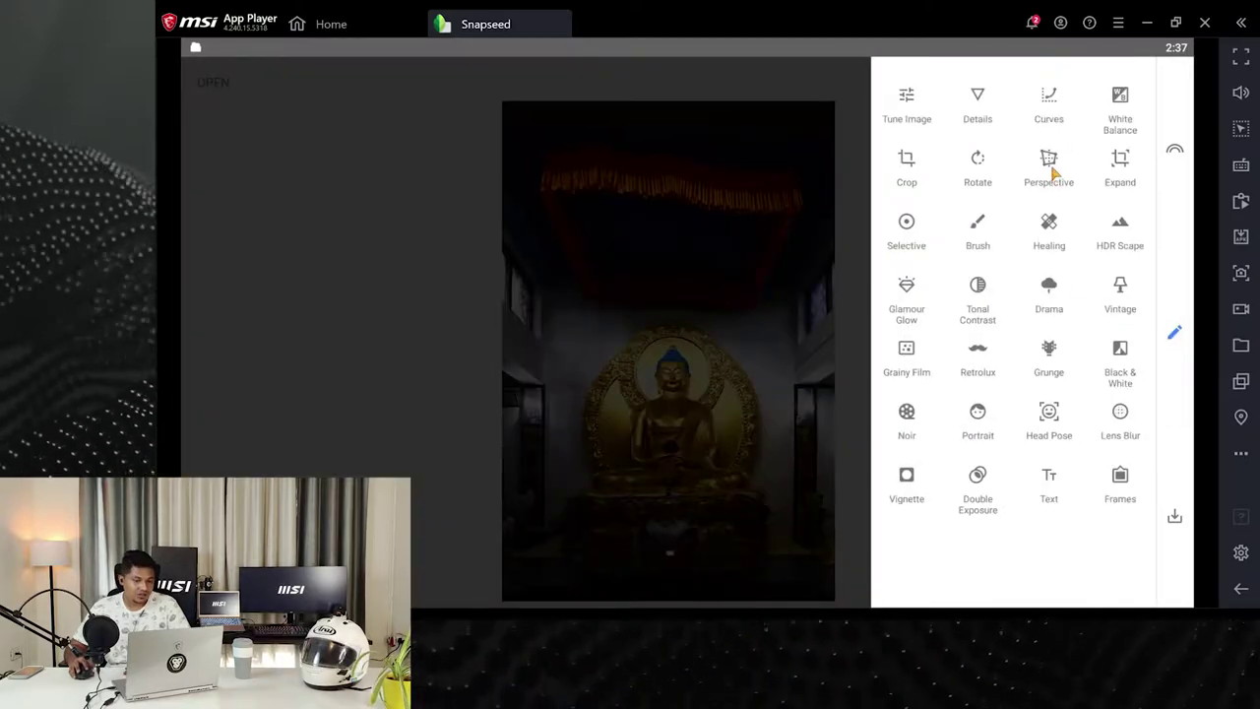
pyautogui.click(798, 87)
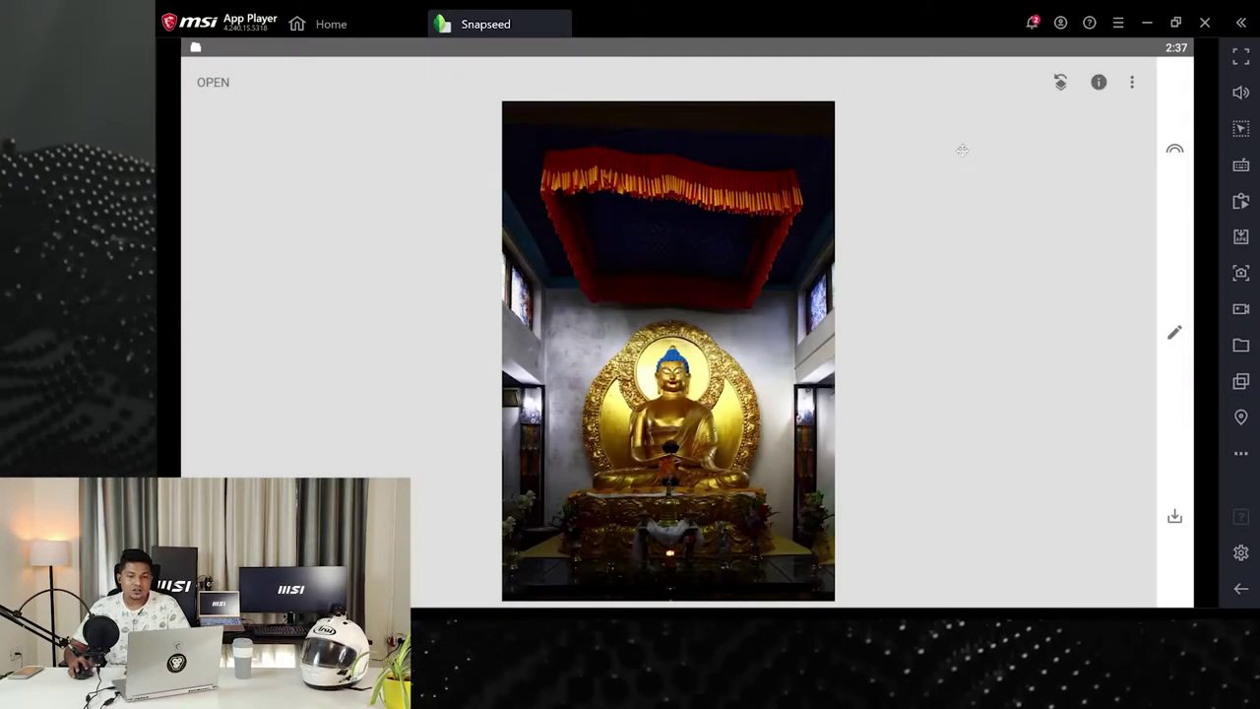
pyautogui.click(1173, 336)
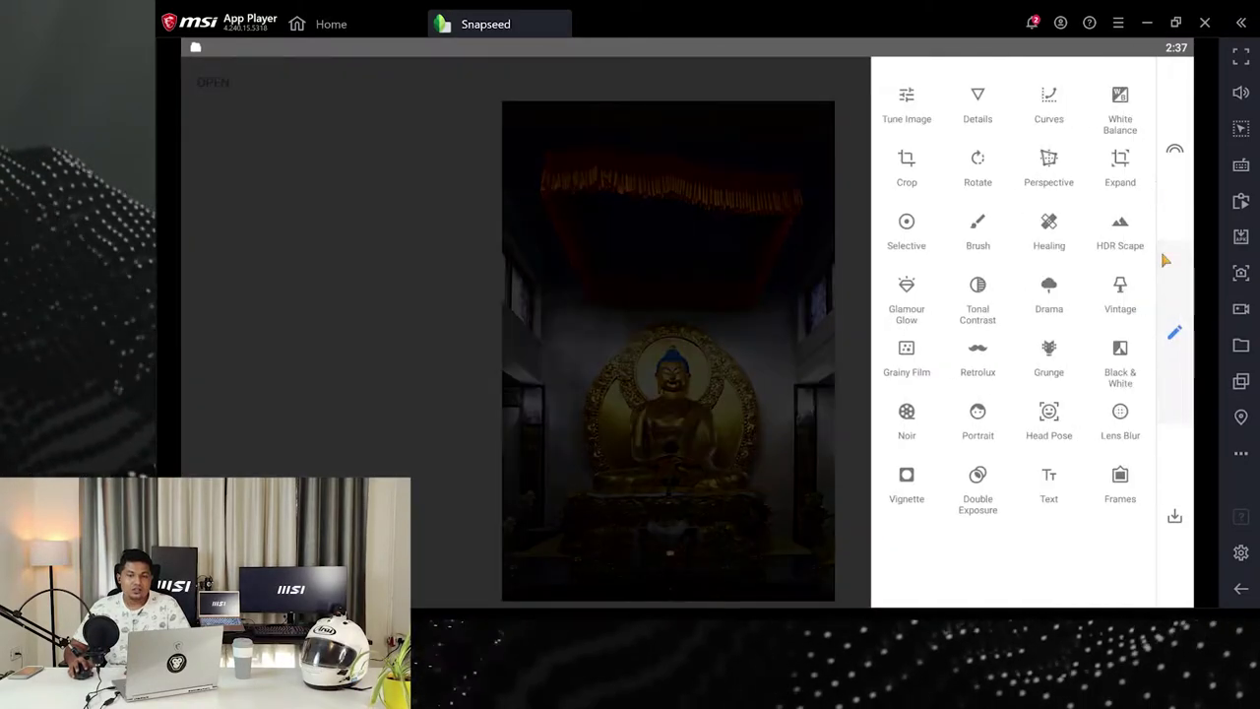
pyautogui.click(1128, 166)
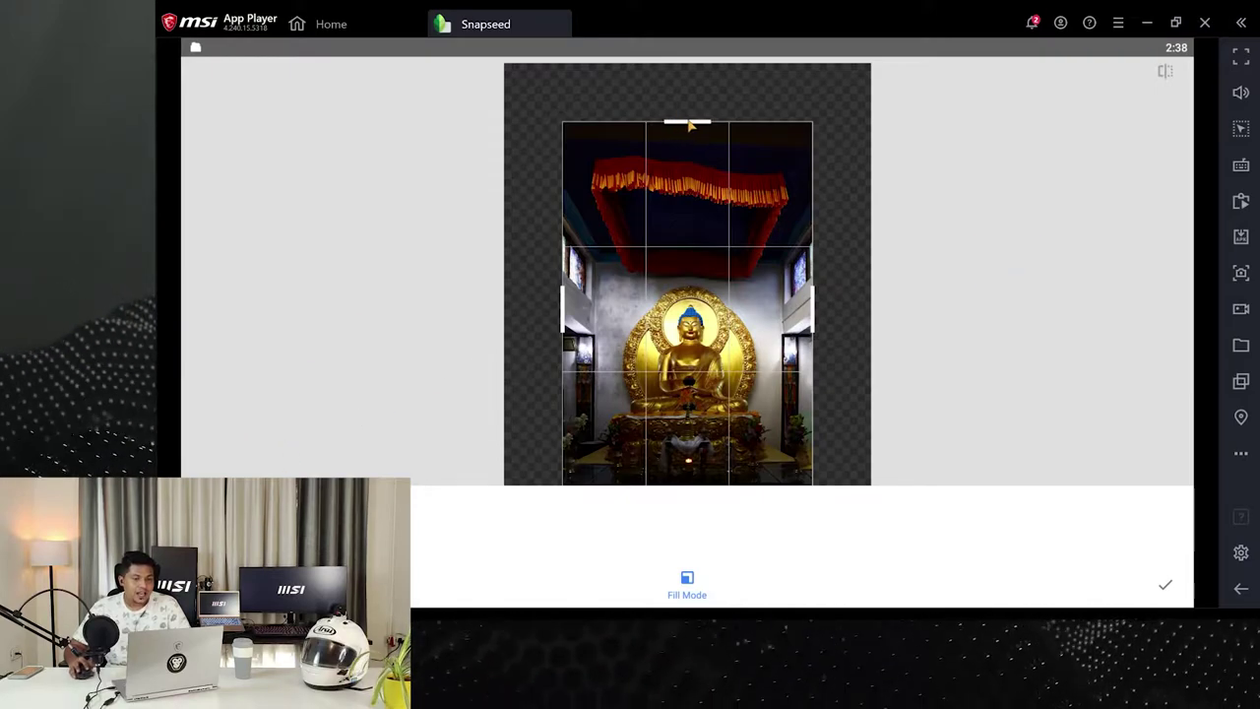
pyautogui.moveTo(691, 122); pyautogui.dragTo(695, 90)
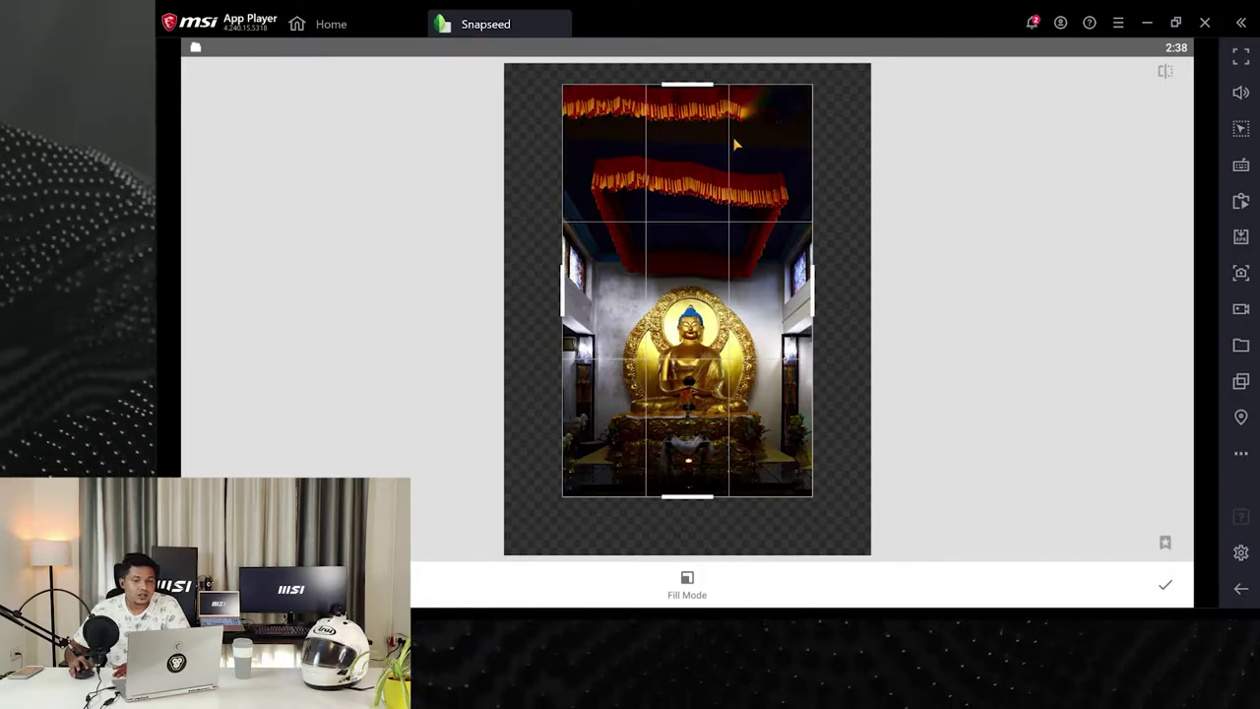
pyautogui.moveTo(702, 87)
pyautogui.mouseDown()
pyautogui.moveTo(714, 124)
pyautogui.moveTo(709, 97)
pyautogui.mouseUp()
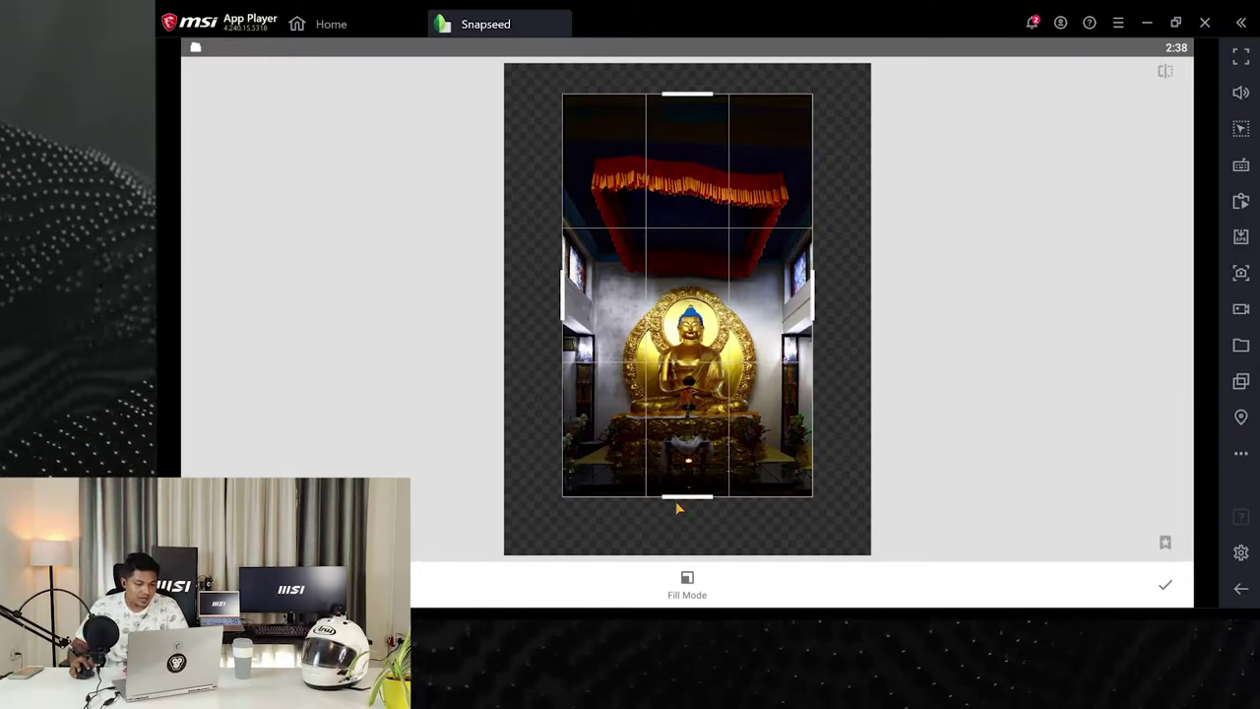
pyautogui.moveTo(688, 503); pyautogui.dragTo(692, 532)
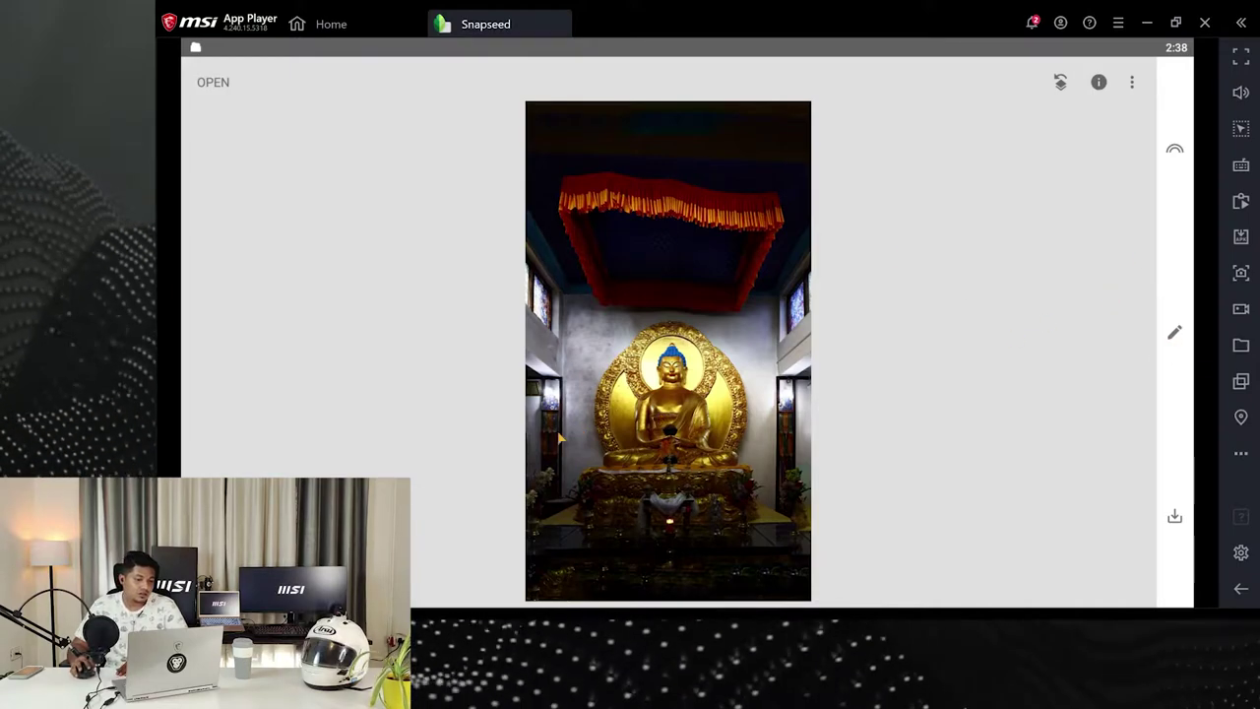
# Adjust the photo with Tune Image, including Shadows +12 and Warmth +2, and apply the changes
pyautogui.click(1175, 334)
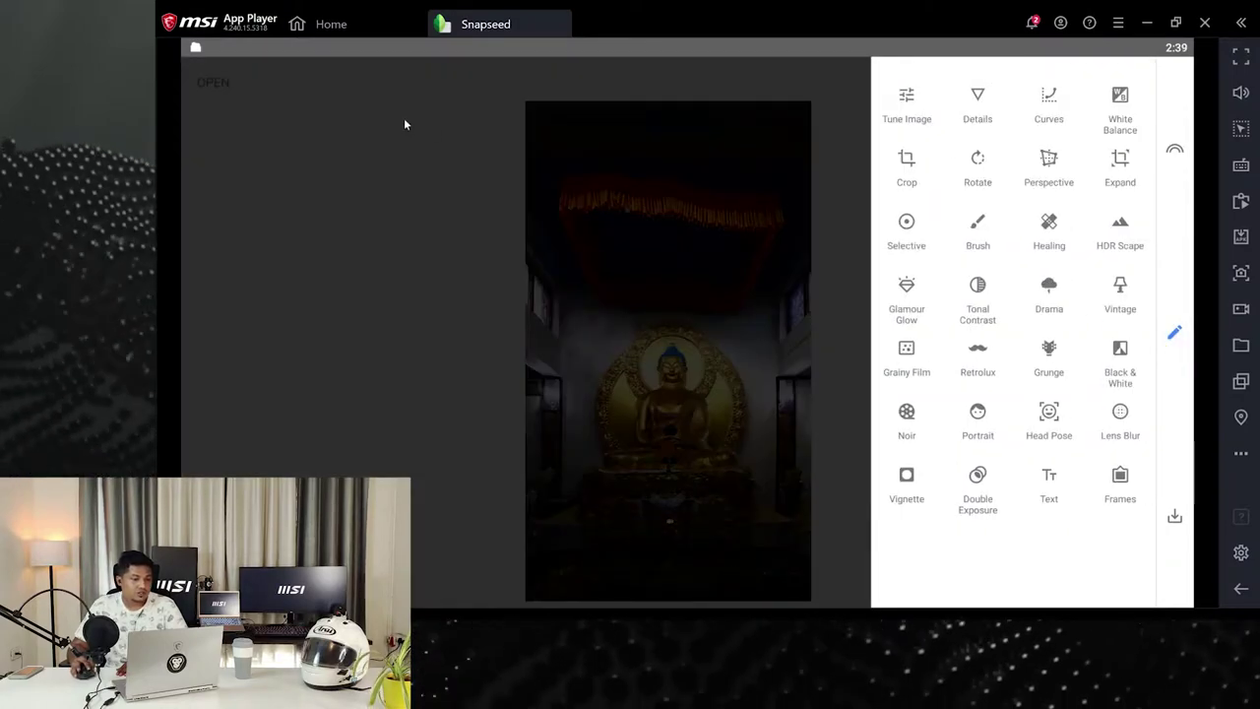
pyautogui.click(924, 112)
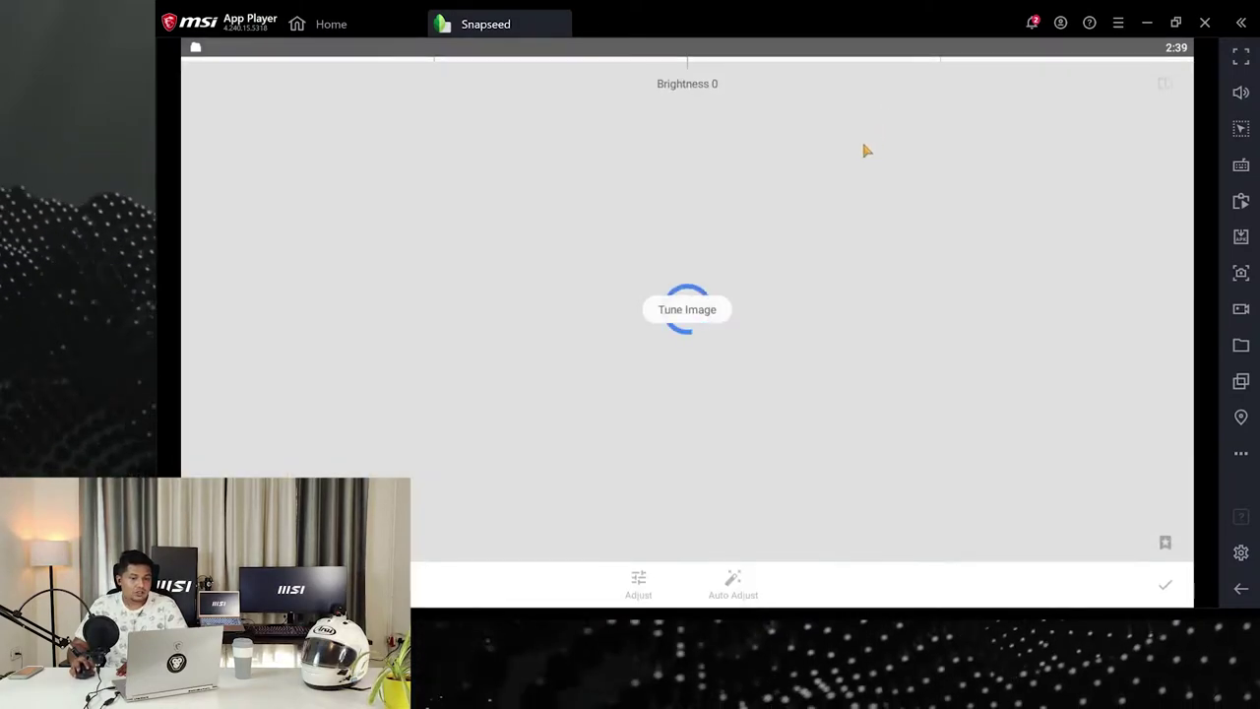
pyautogui.moveTo(803, 281); pyautogui.dragTo(823, 219)
pyautogui.moveTo(778, 326); pyautogui.dragTo(715, 375)
pyautogui.moveTo(811, 352); pyautogui.dragTo(811, 329)
pyautogui.moveTo(748, 357)
pyautogui.mouseDown()
pyautogui.moveTo(775, 360)
pyautogui.moveTo(729, 354)
pyautogui.mouseUp()
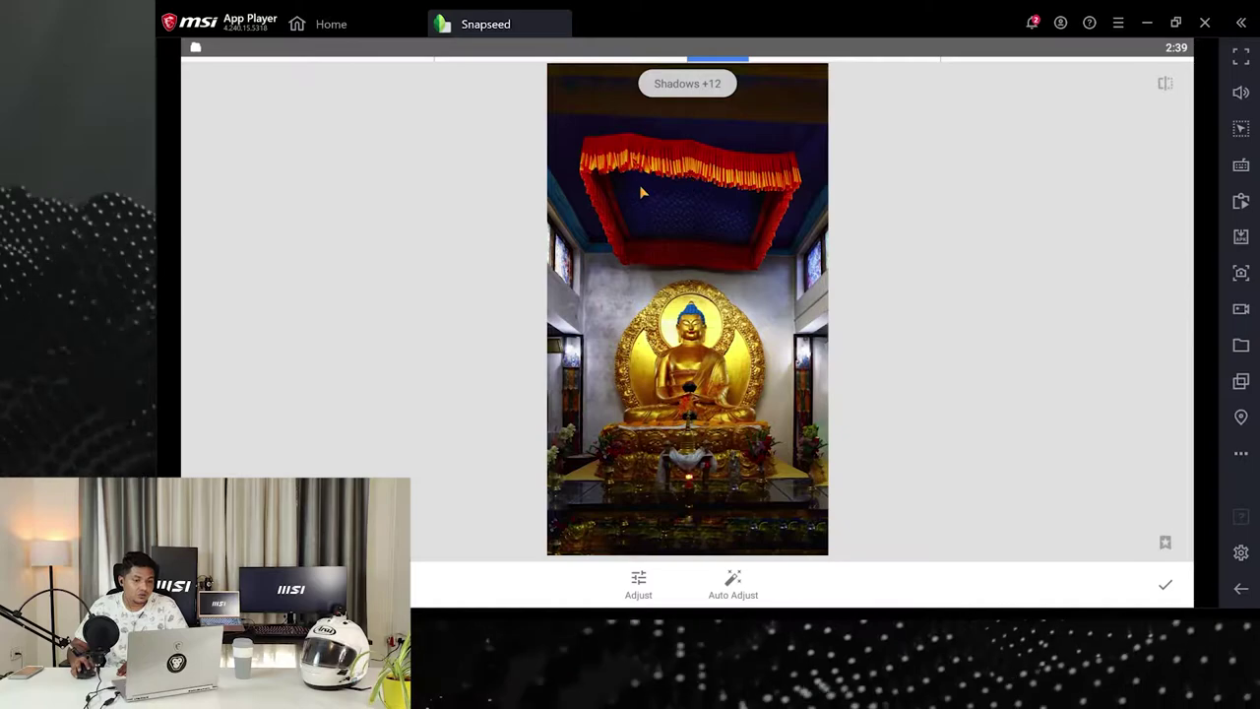
pyautogui.moveTo(699, 286); pyautogui.dragTo(767, 362)
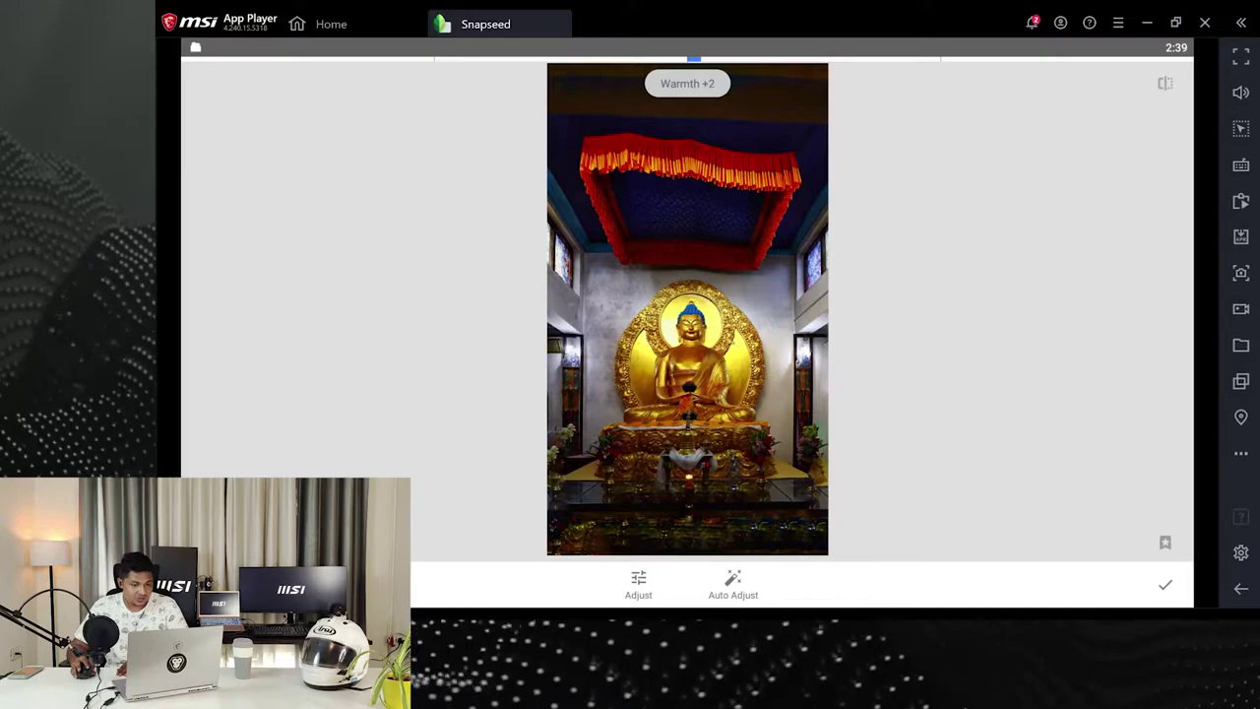
pyautogui.click(1164, 585)
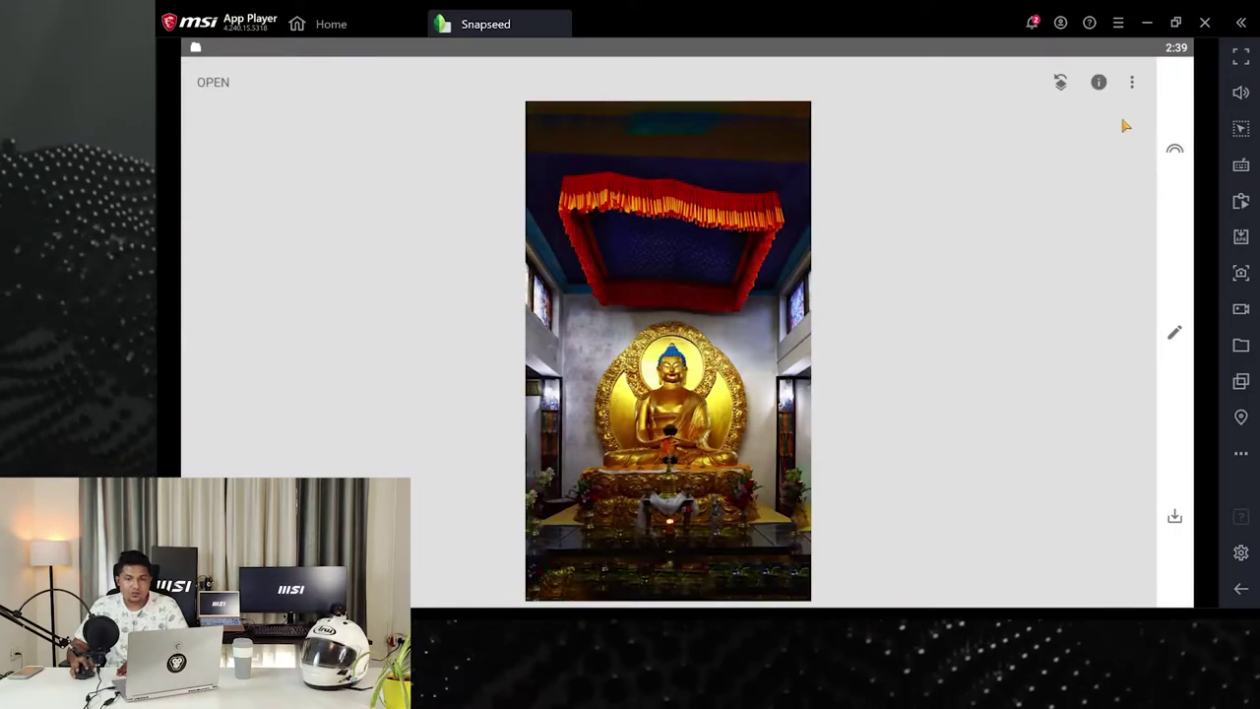
# Open the Tune Image edit's mask from the edit history and brush it at 100 over the statue, altar and canopy
pyautogui.click(1060, 84)
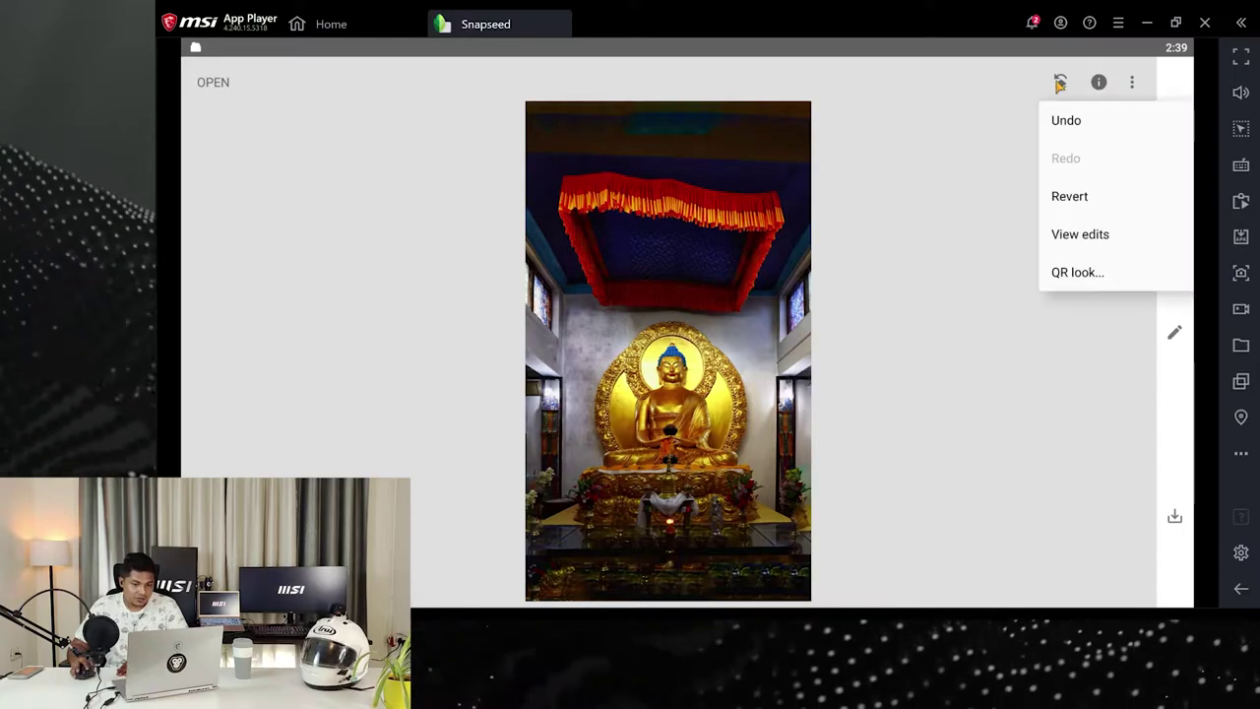
pyautogui.click(1081, 235)
pyautogui.click(1133, 464)
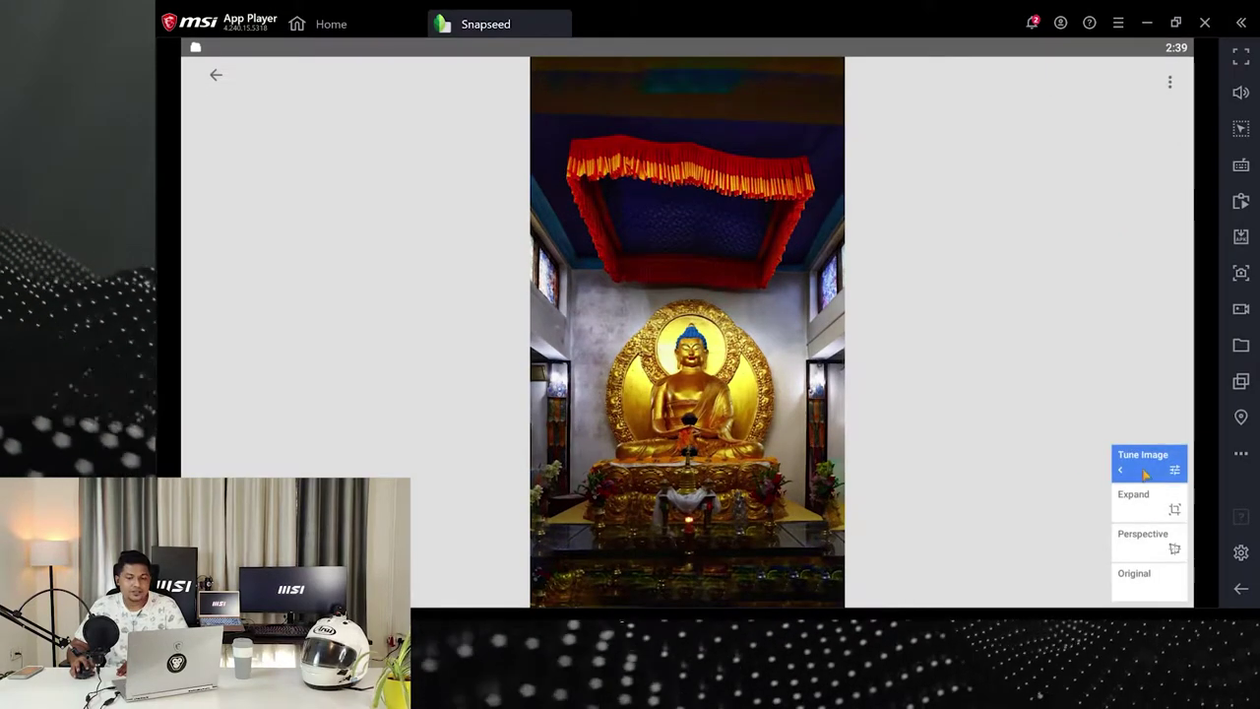
pyautogui.click(1051, 465)
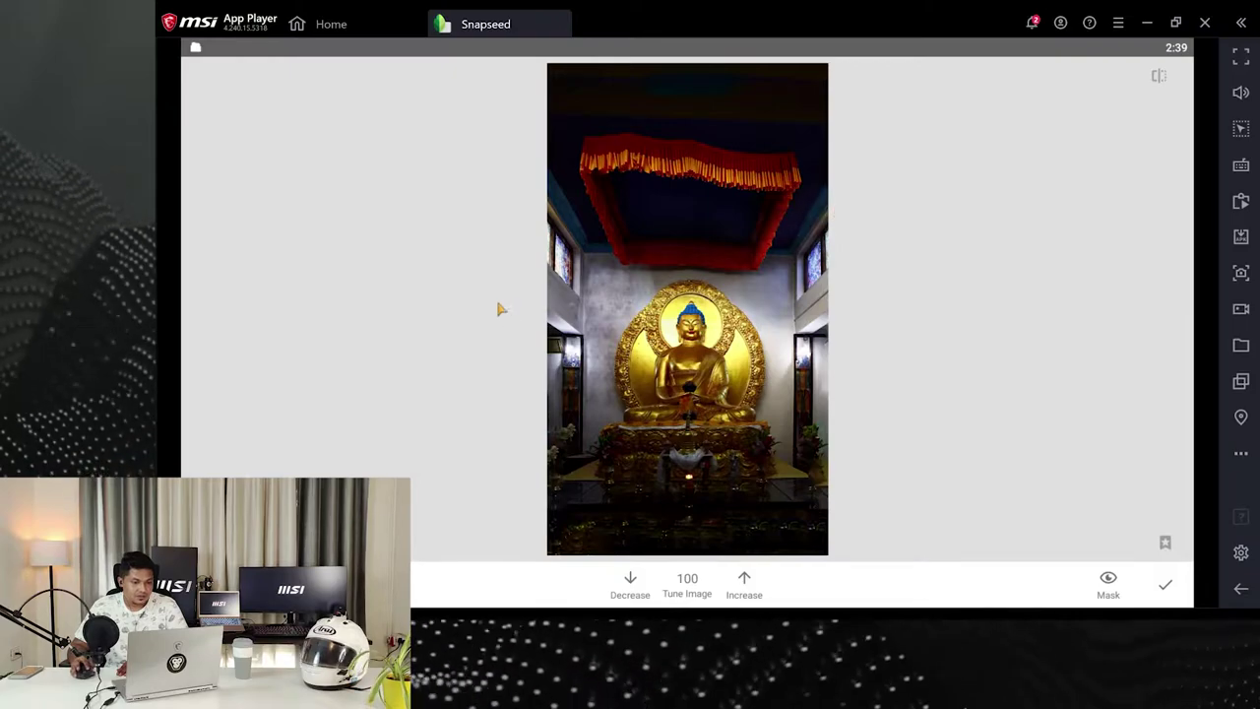
pyautogui.moveTo(532, 371)
pyautogui.mouseDown()
pyautogui.moveTo(824, 359)
pyautogui.moveTo(557, 406)
pyautogui.moveTo(819, 418)
pyautogui.moveTo(581, 440)
pyautogui.moveTo(880, 442)
pyautogui.moveTo(512, 473)
pyautogui.moveTo(868, 472)
pyautogui.moveTo(506, 459)
pyautogui.moveTo(582, 572)
pyautogui.moveTo(707, 524)
pyautogui.mouseUp()
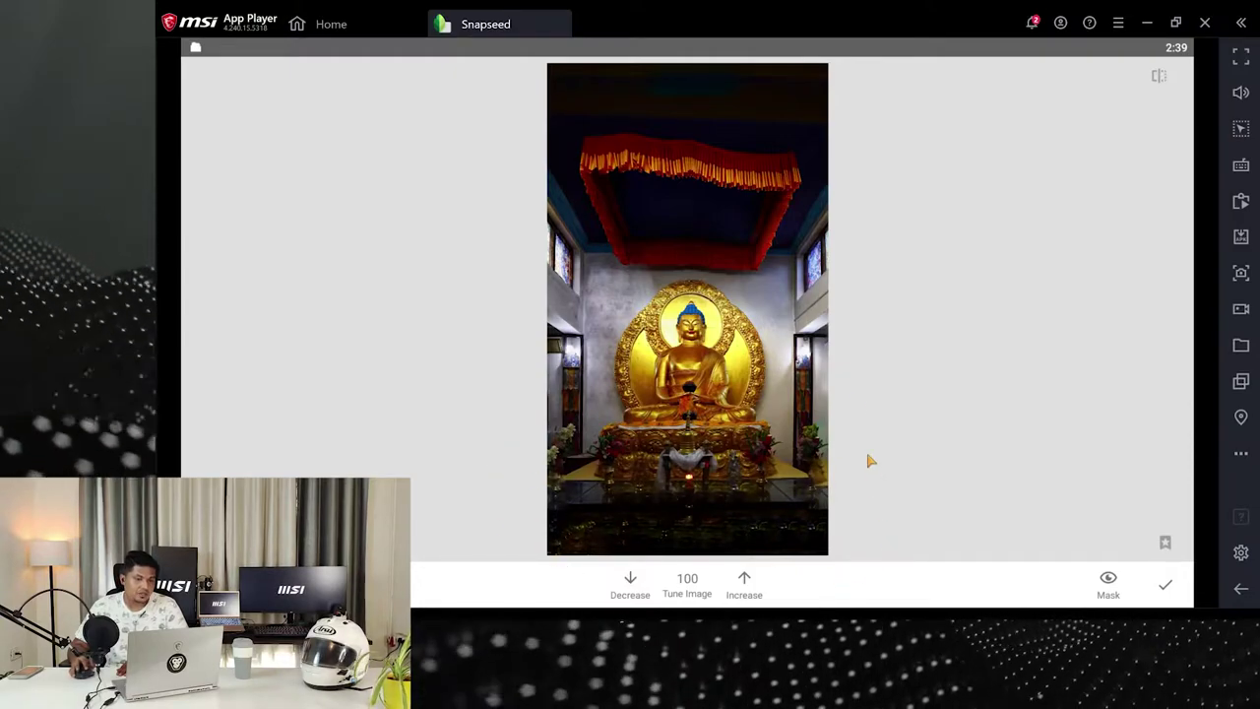
pyautogui.moveTo(594, 201)
pyautogui.mouseDown()
pyautogui.moveTo(596, 222)
pyautogui.moveTo(595, 168)
pyautogui.moveTo(642, 206)
pyautogui.moveTo(677, 208)
pyautogui.mouseUp()
pyautogui.moveTo(705, 167)
pyautogui.mouseDown()
pyautogui.moveTo(774, 177)
pyautogui.moveTo(786, 202)
pyautogui.moveTo(731, 197)
pyautogui.mouseUp()
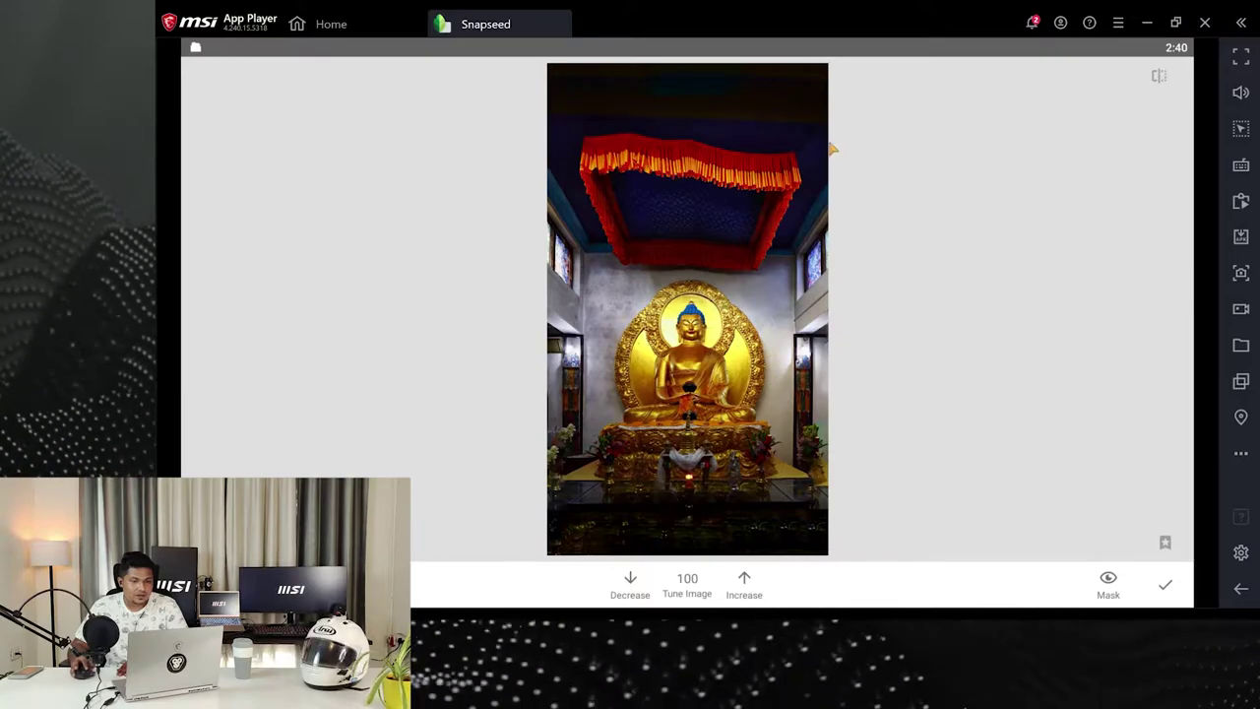
pyautogui.moveTo(696, 131); pyautogui.dragTo(787, 111)
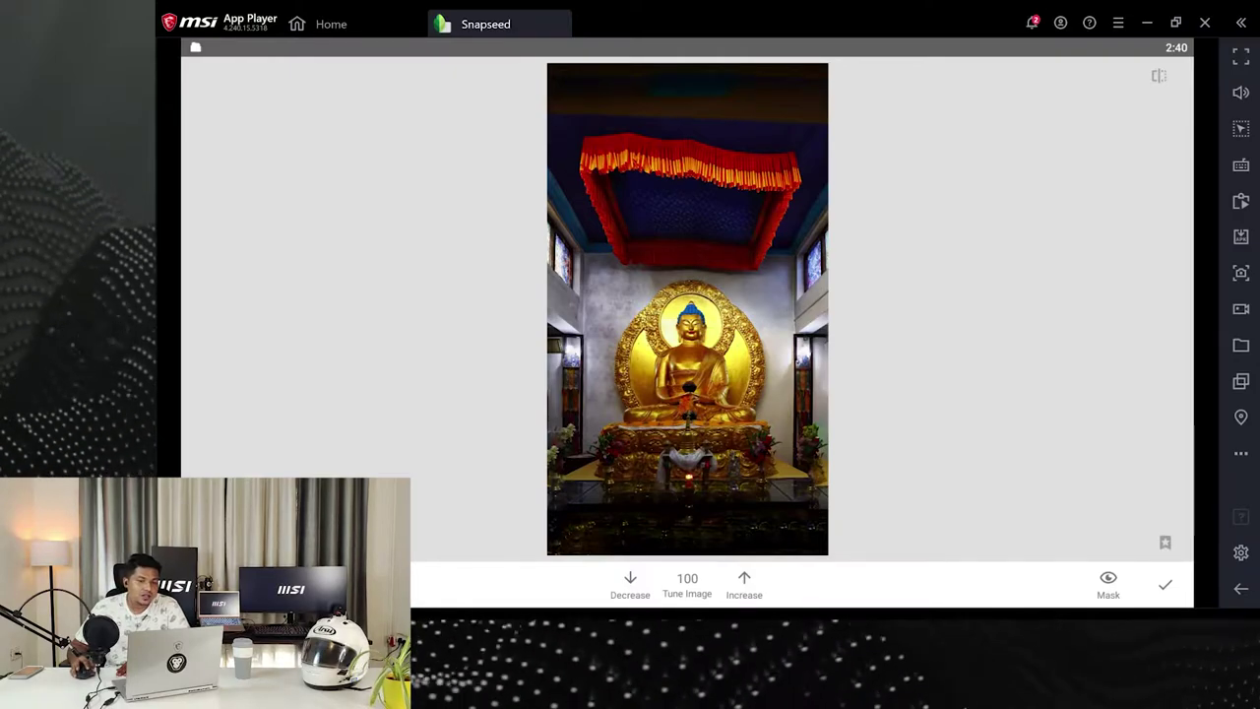
# Lower the Tune Image brush strength to 0, apply the mask, and return to the main editing view
pyautogui.click(631, 583)
pyautogui.click(630, 583)
pyautogui.click(630, 583)
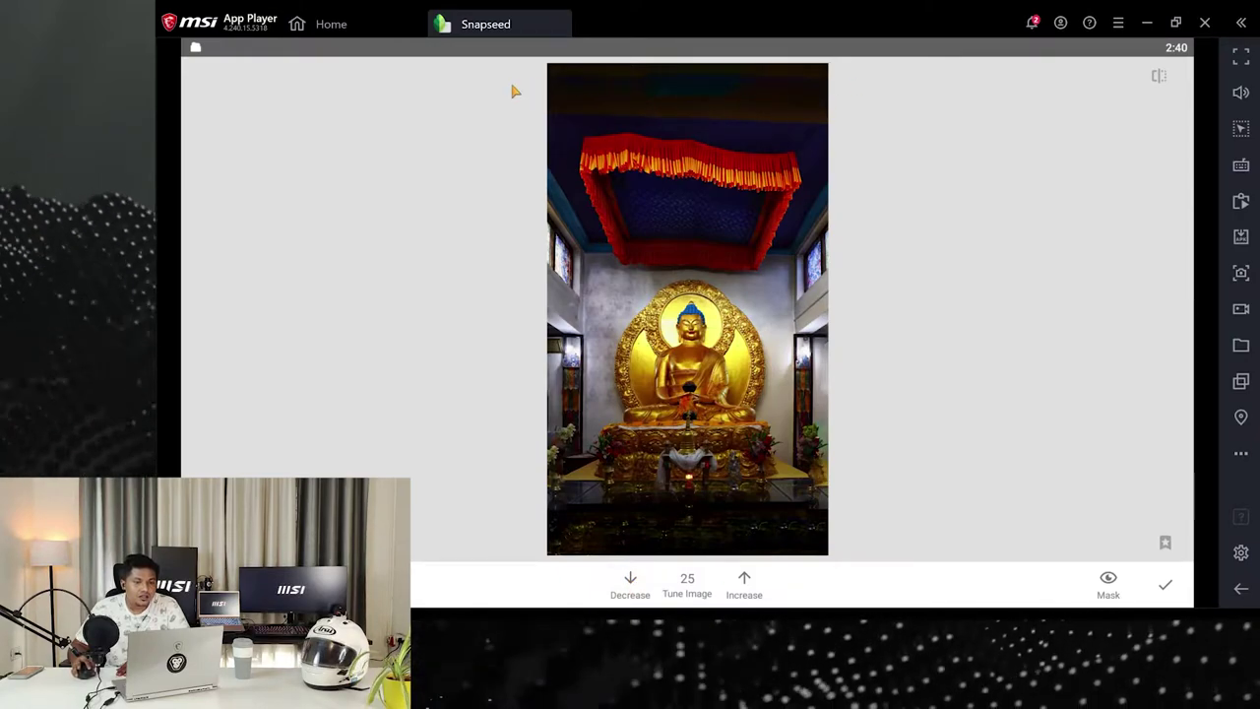
pyautogui.click(630, 583)
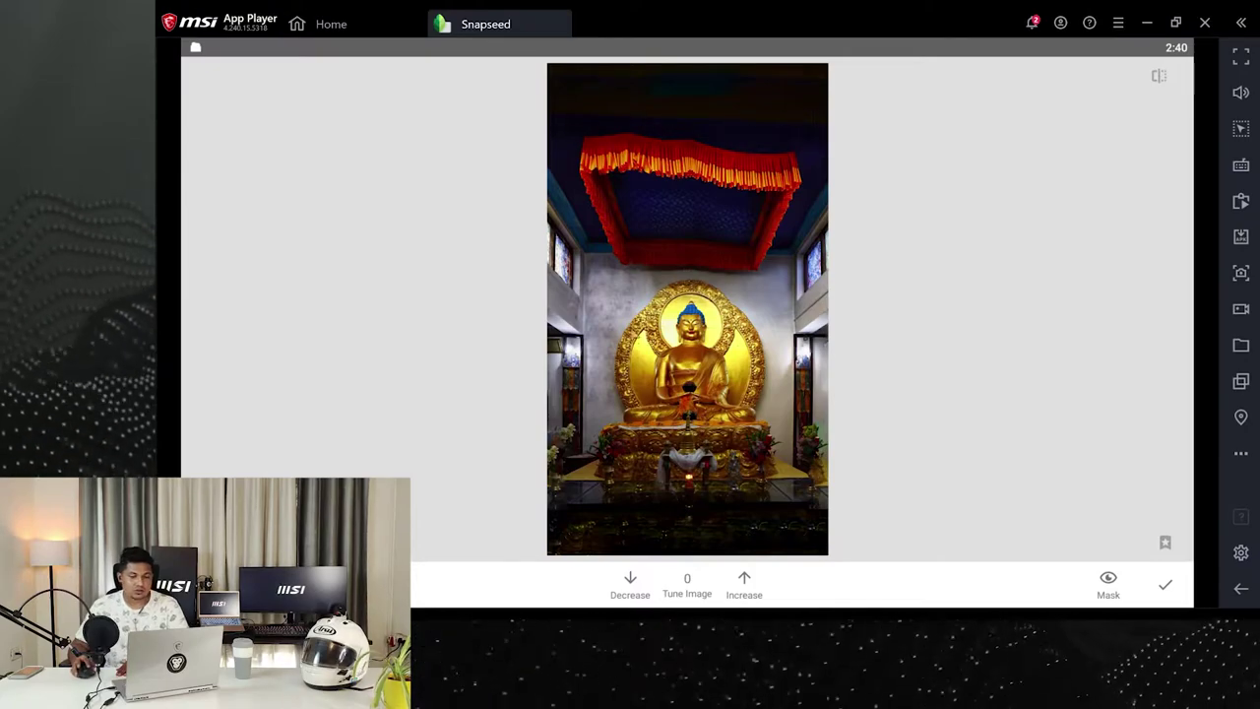
pyautogui.click(1166, 588)
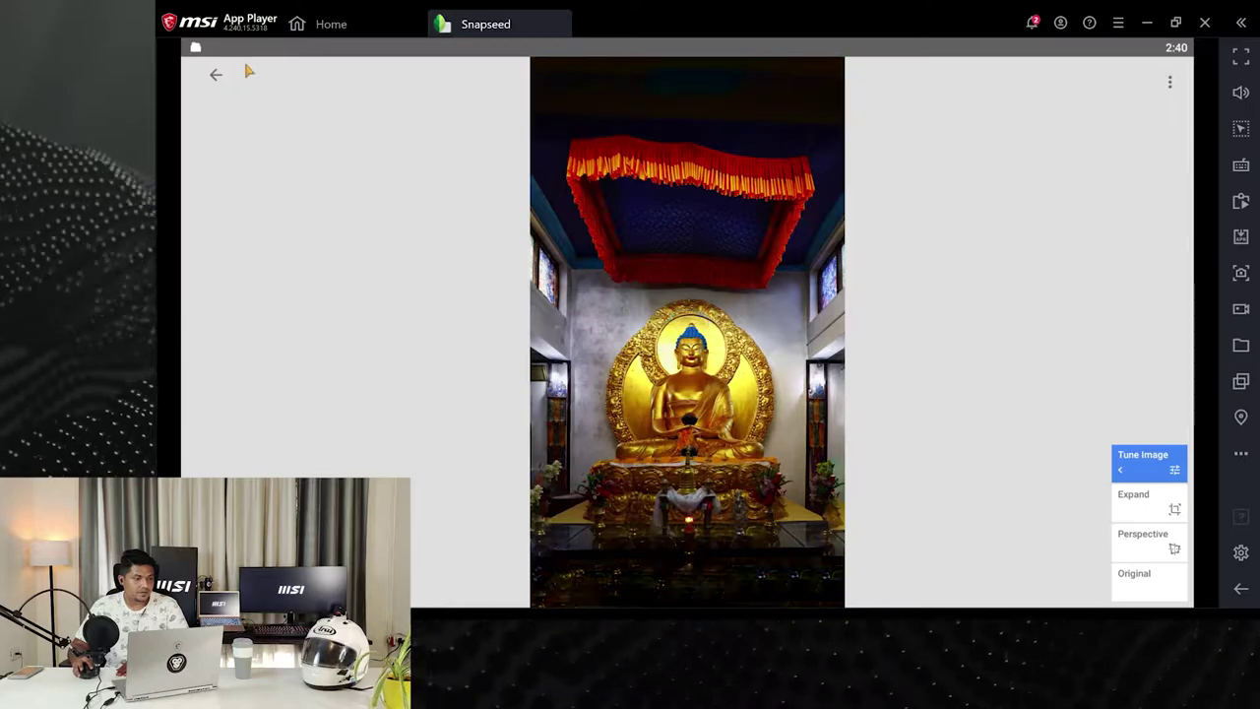
pyautogui.click(216, 75)
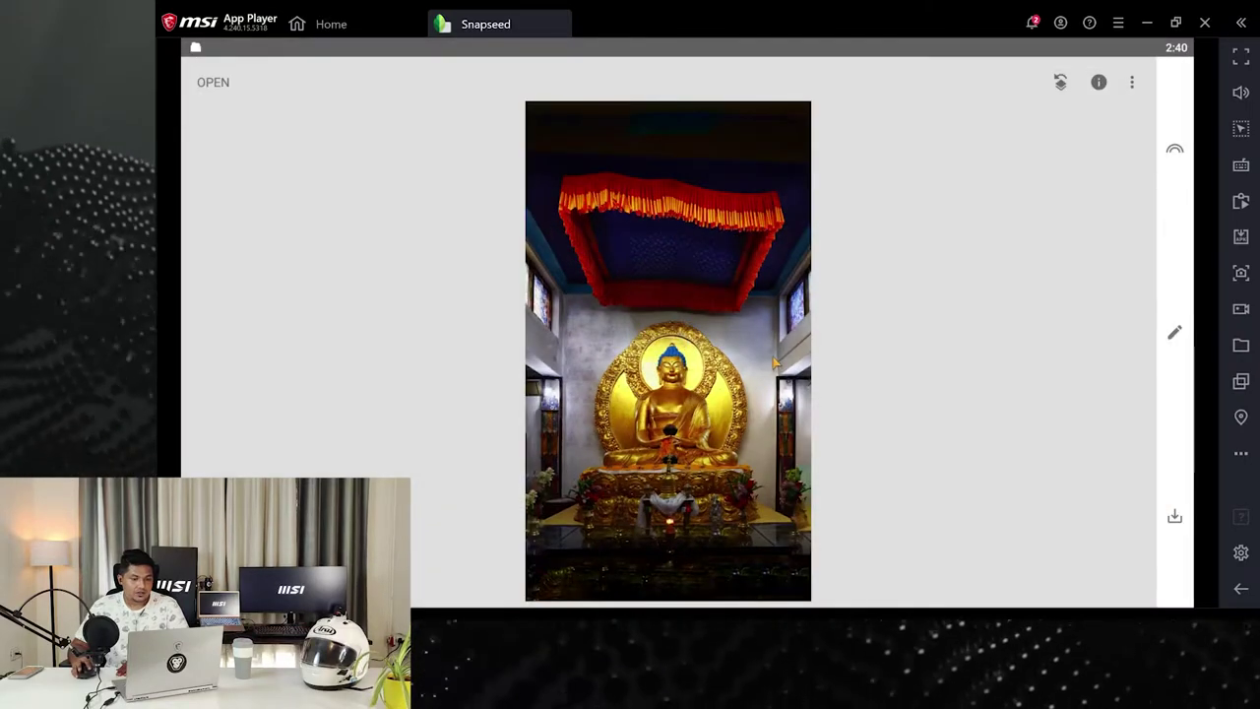
pyautogui.click(775, 364)
pyautogui.moveTo(775, 365); pyautogui.dragTo(774, 364)
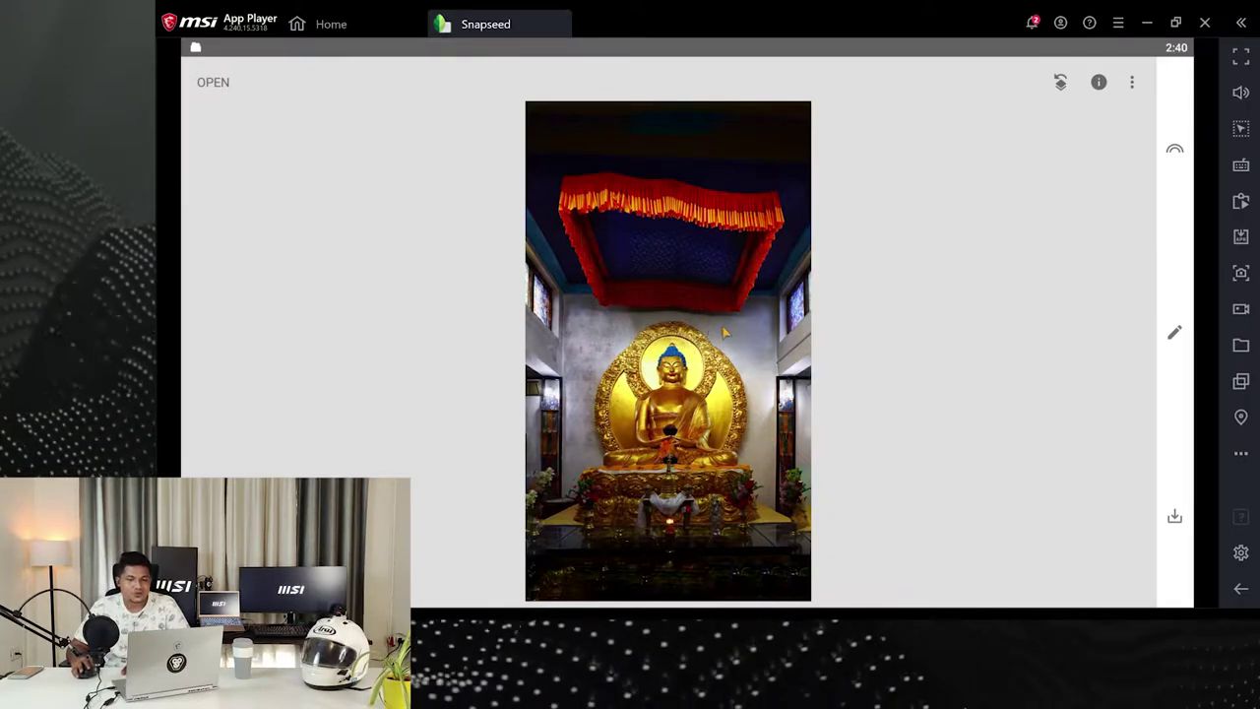
# Add a Selective control point on the golden halo beside the statue's head and set its area of effect
pyautogui.click(1173, 335)
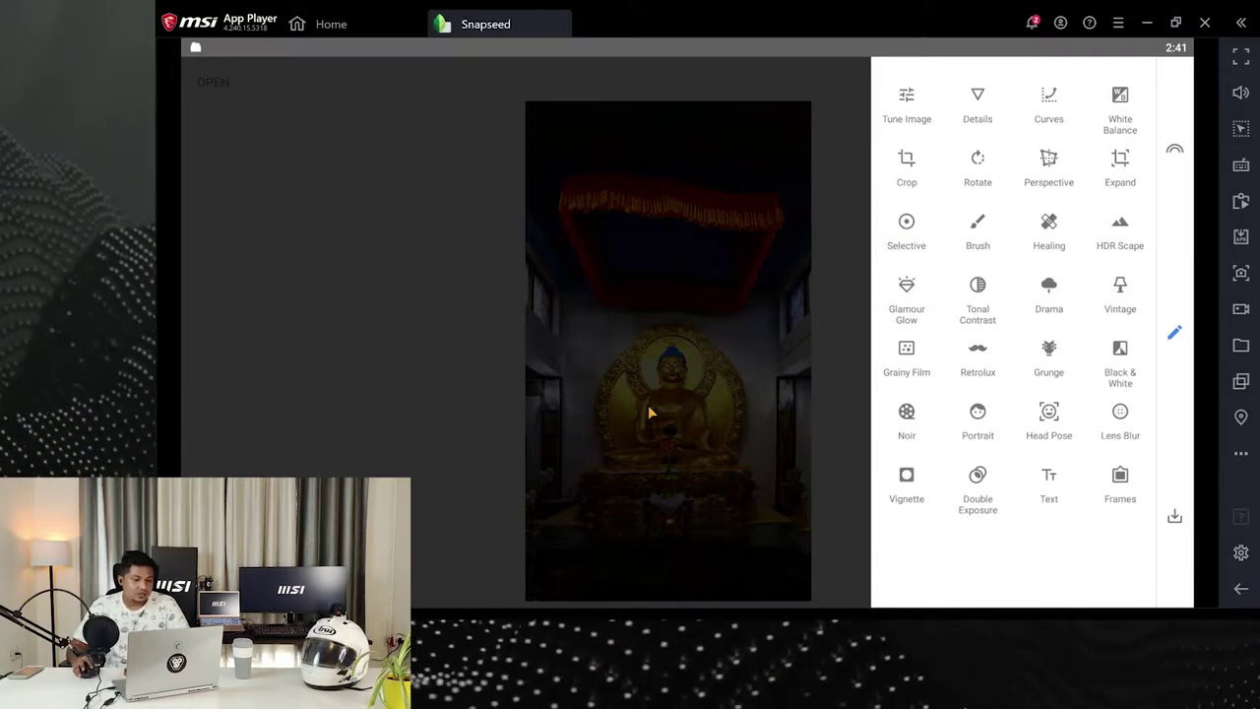
pyautogui.click(907, 224)
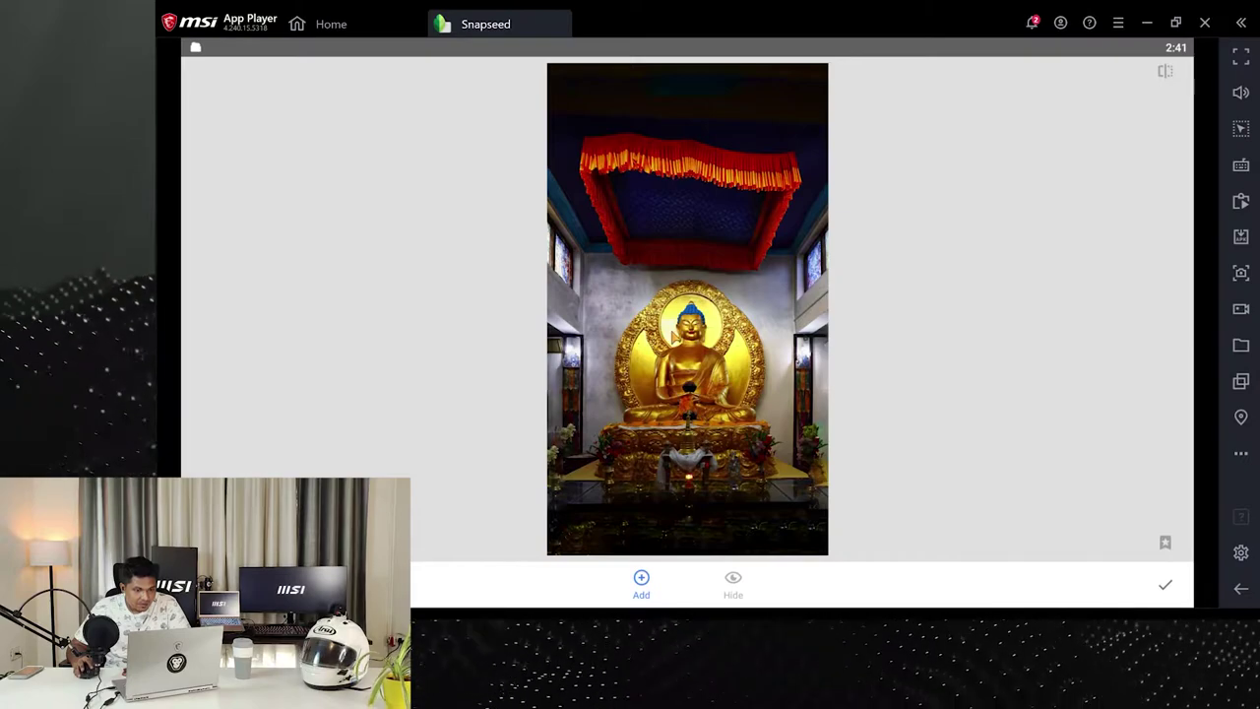
pyautogui.click(671, 331)
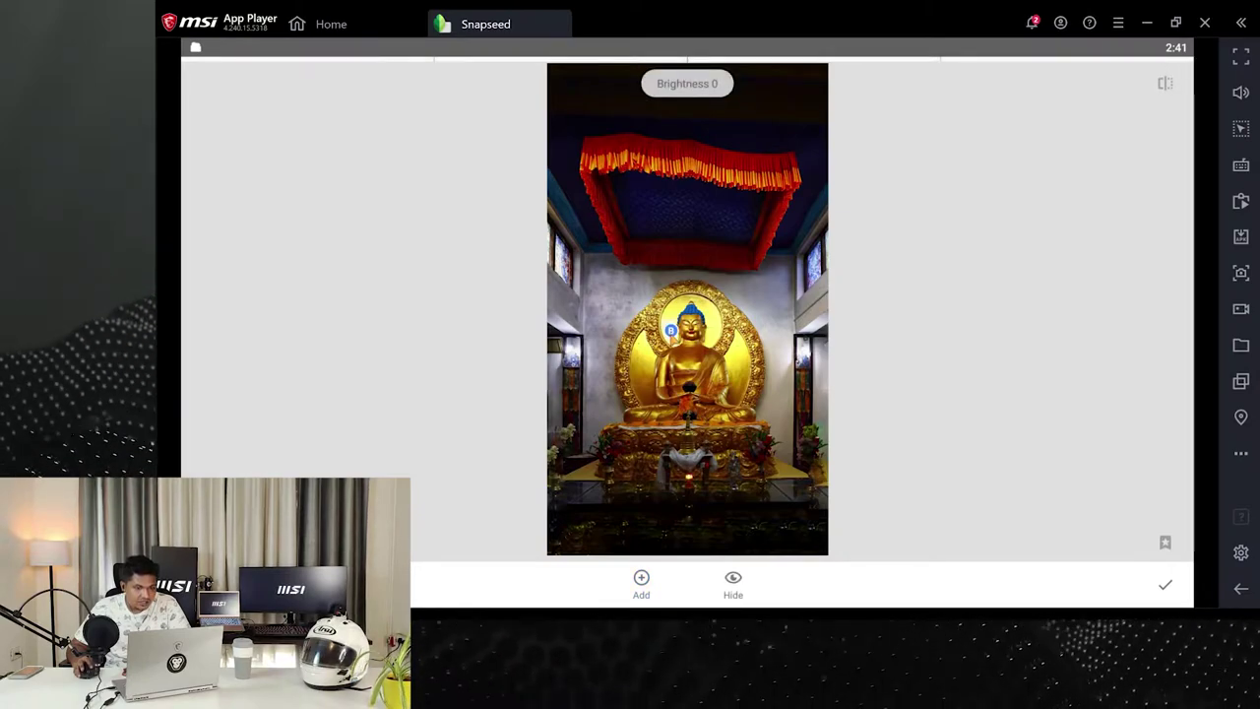
pyautogui.scroll(2, 673, 319)
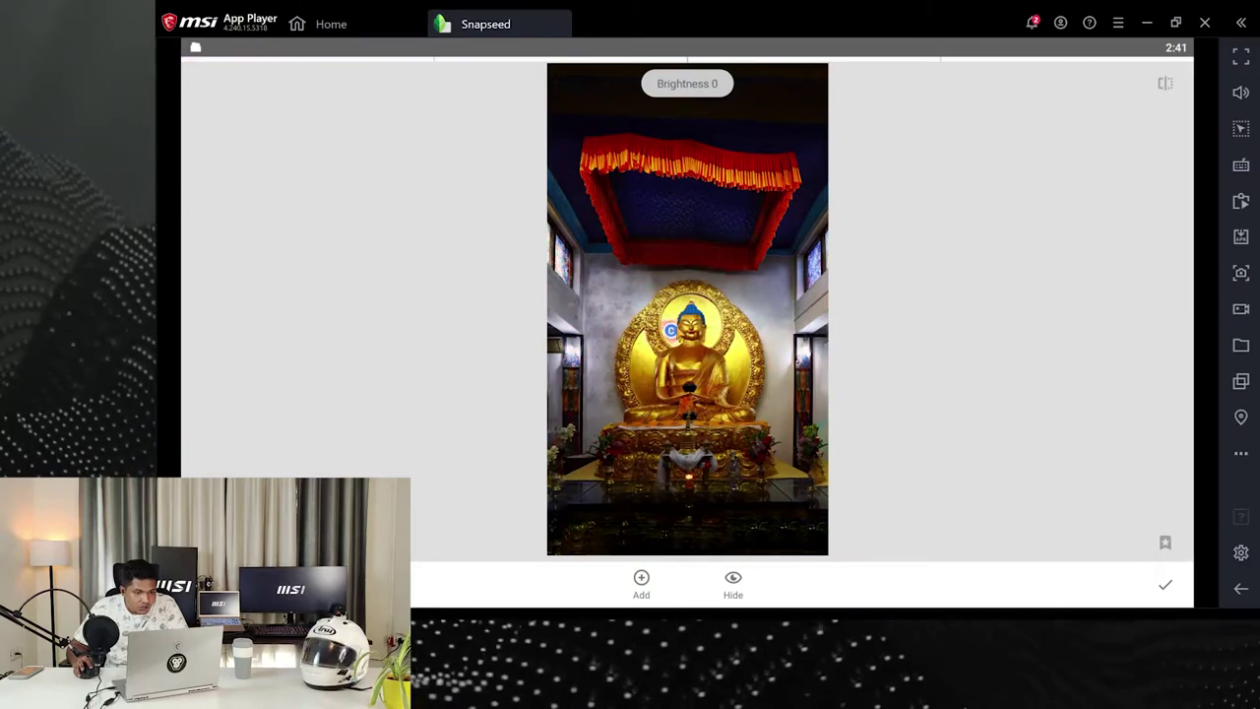
pyautogui.scroll(2, 670, 331)
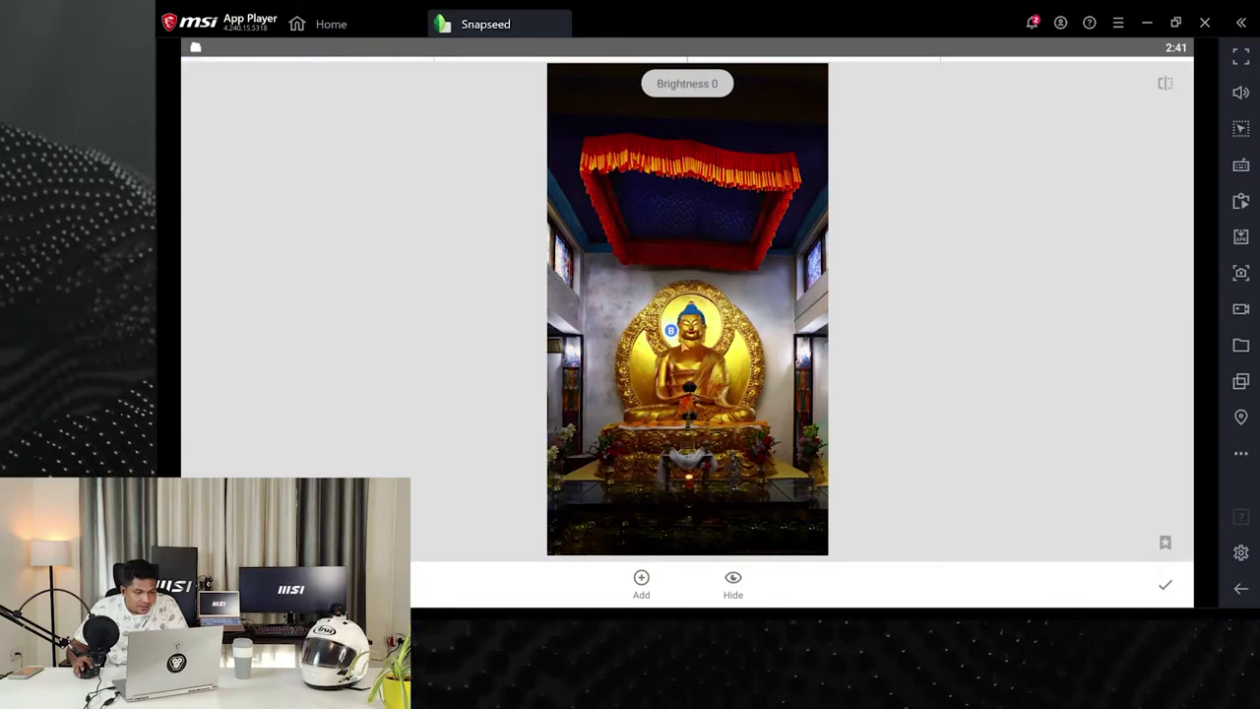
pyautogui.moveTo(671, 331)
pyautogui.mouseDown()
pyautogui.moveTo(670, 354)
pyautogui.moveTo(670, 331)
pyautogui.mouseUp()
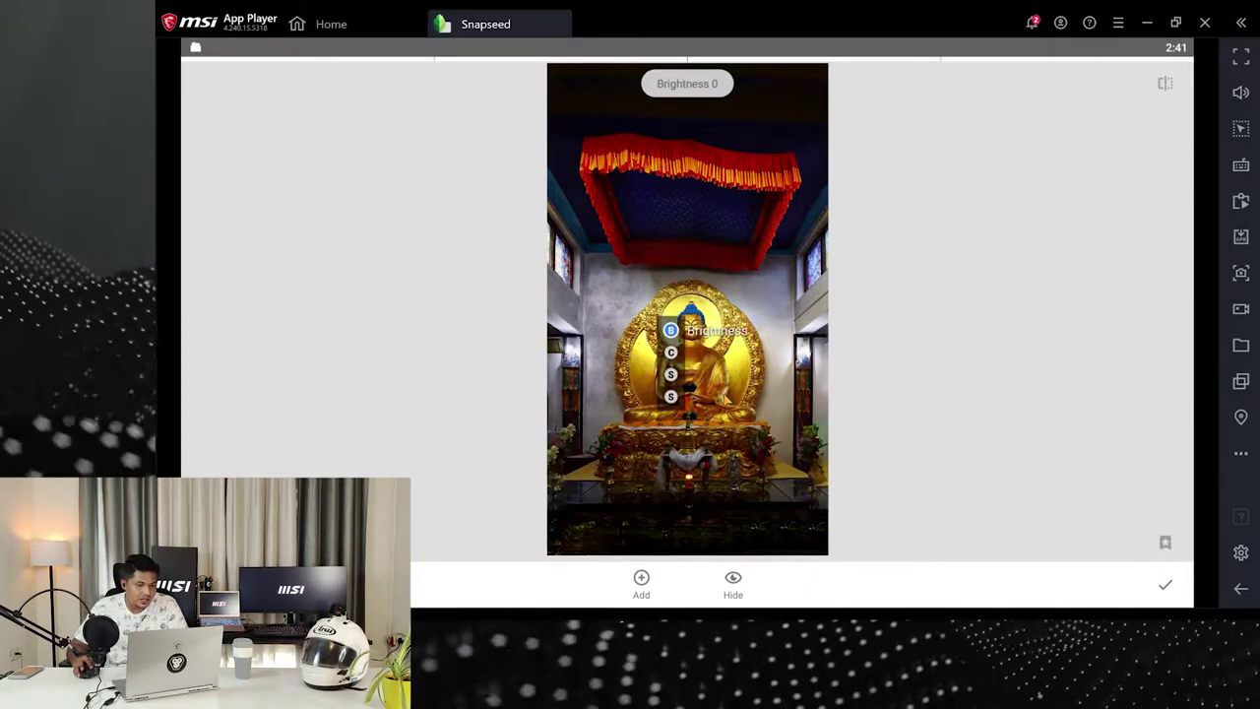
# Adjust the halo point's Brightness, set its Saturation to +12, and apply the Selective edit
pyautogui.moveTo(670, 335); pyautogui.dragTo(684, 386)
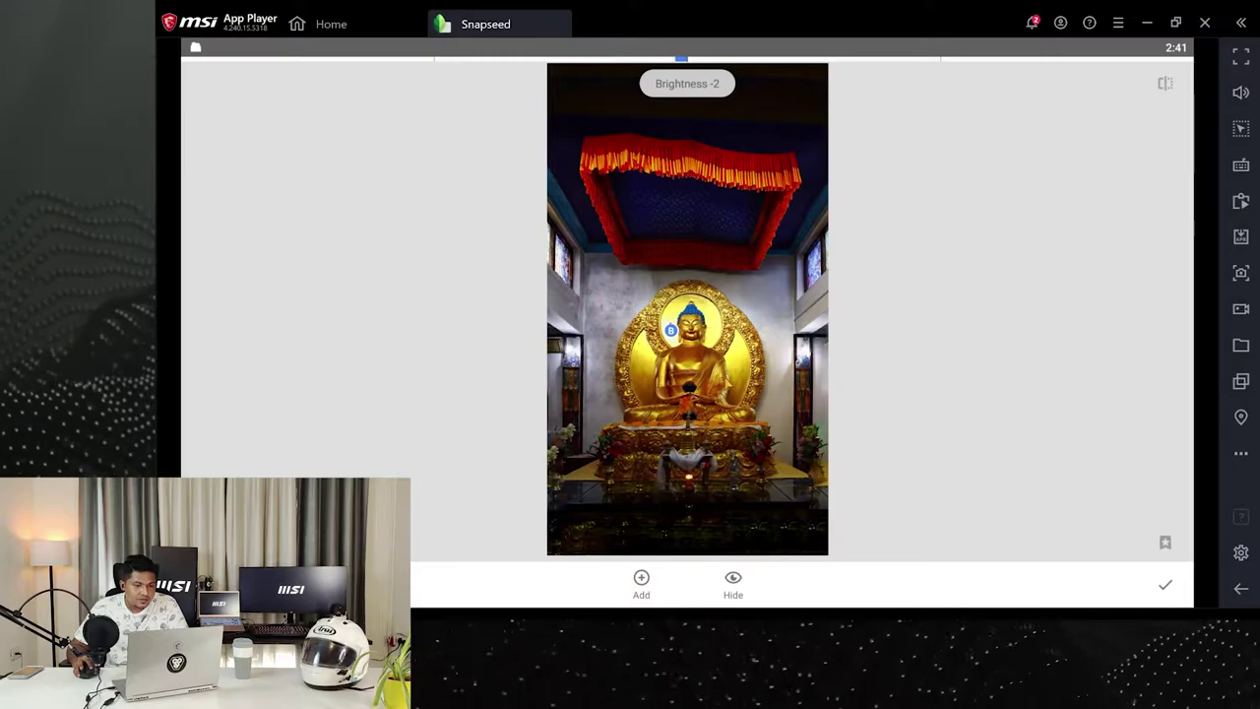
pyautogui.moveTo(671, 330); pyautogui.dragTo(532, 354)
pyautogui.moveTo(769, 423); pyautogui.dragTo(746, 365)
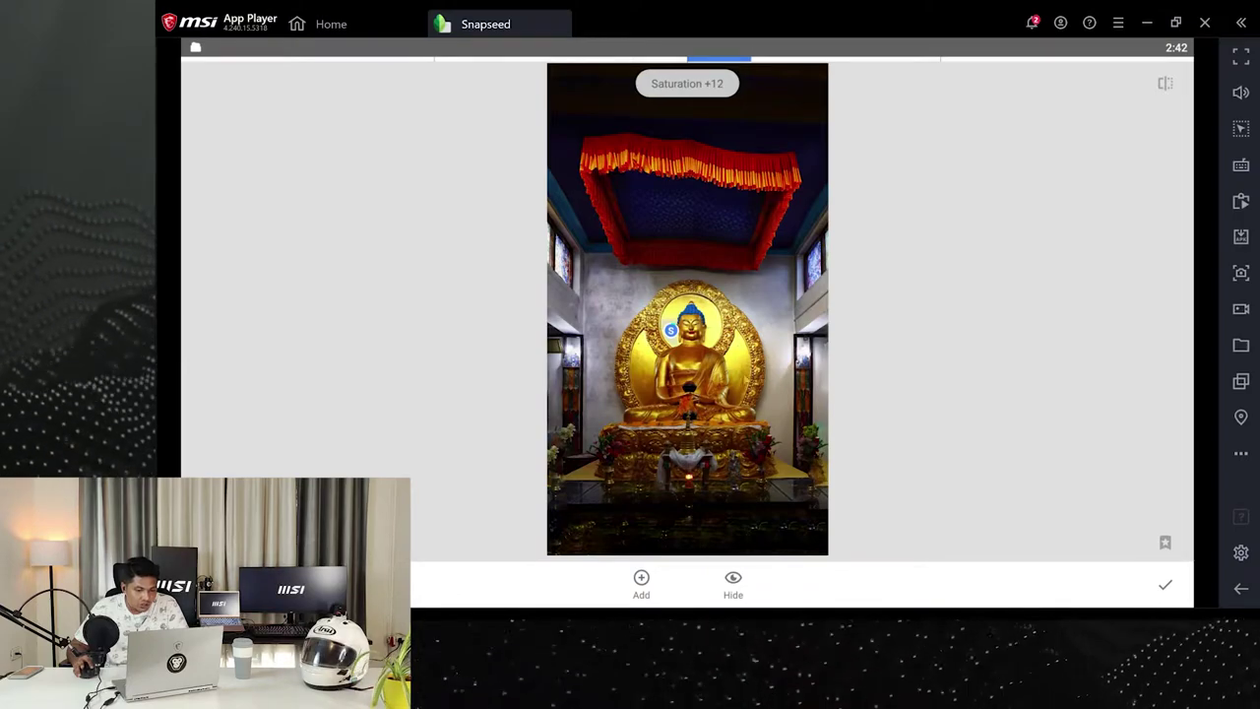
pyautogui.click(1165, 585)
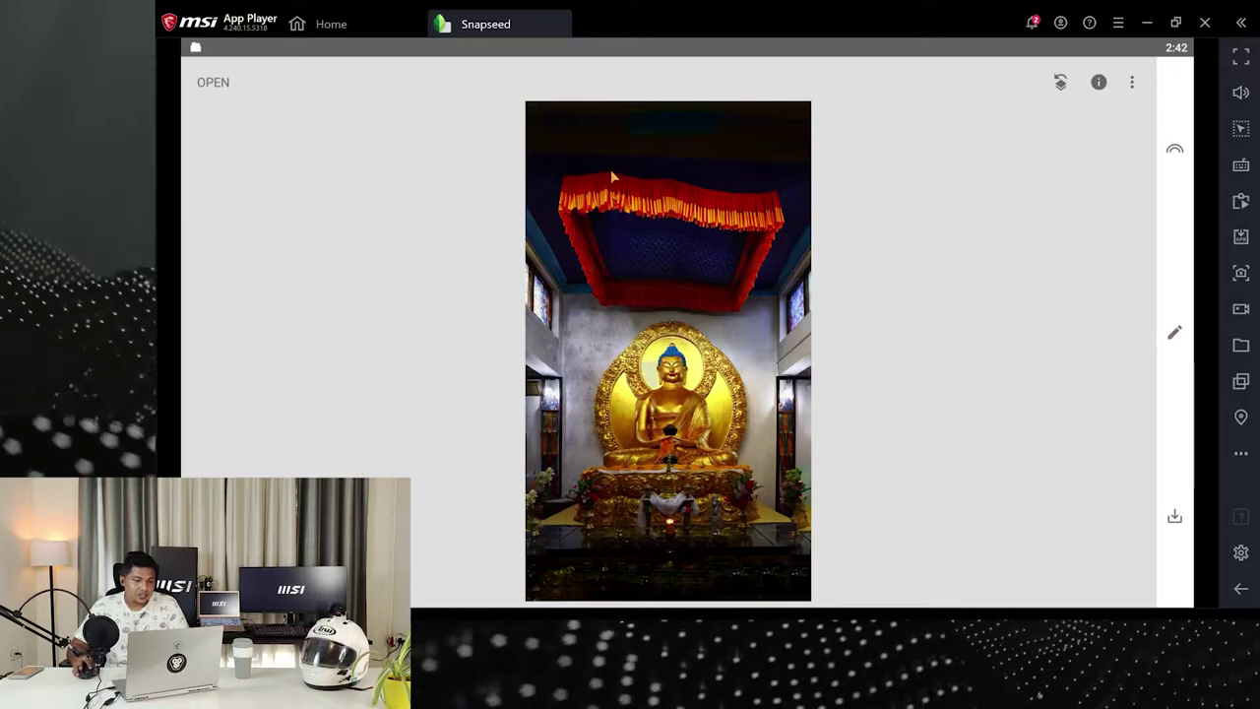
# Start another Selective edit with a control point on the canopy's red-orange fringe and adjust its area of effect
pyautogui.click(1171, 336)
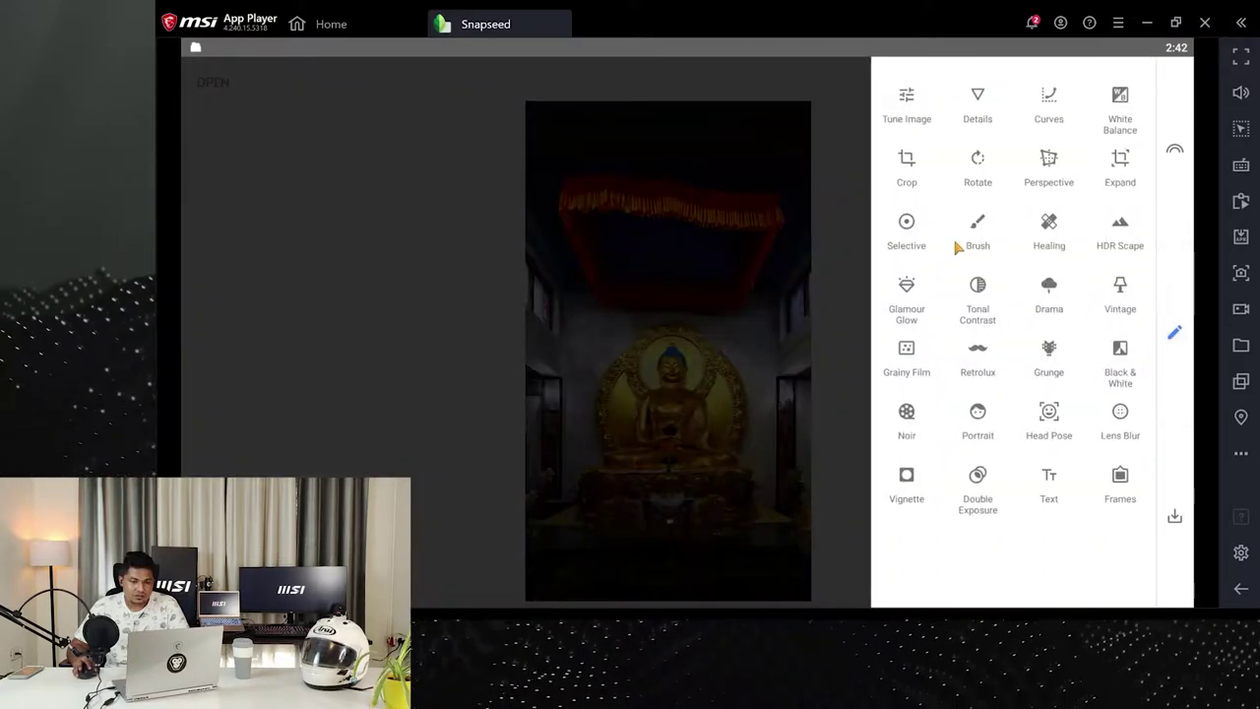
pyautogui.click(906, 225)
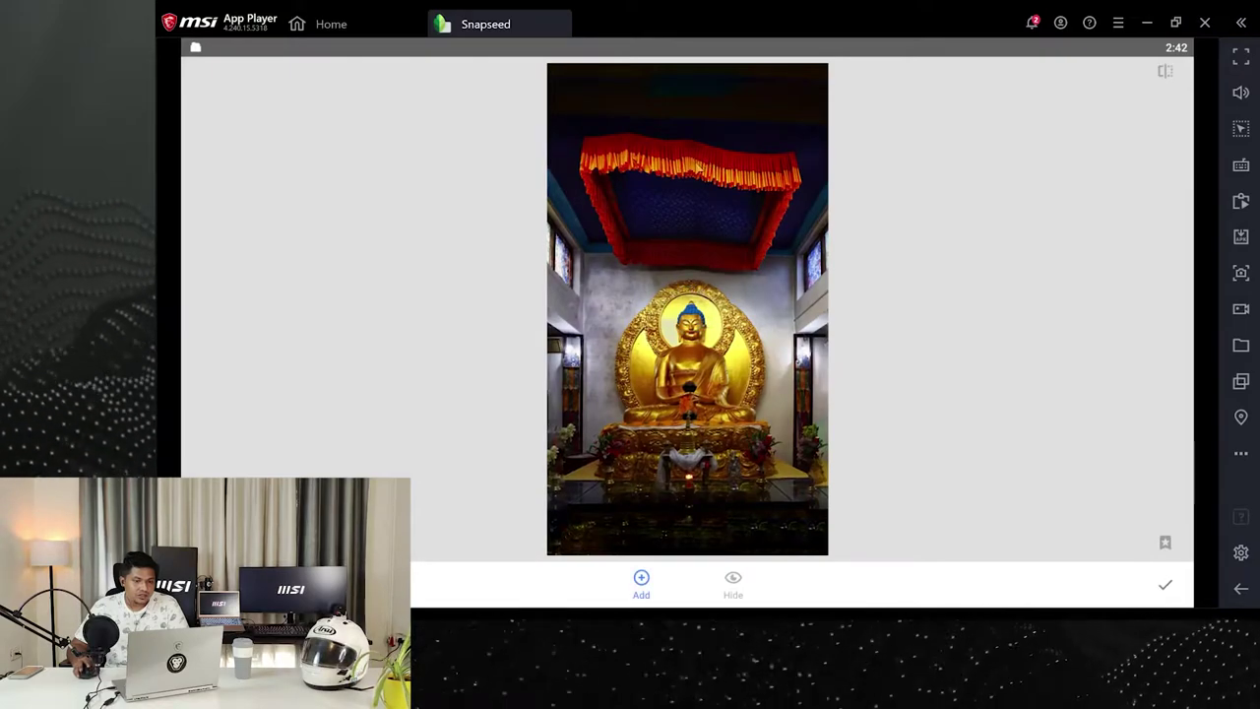
pyautogui.click(695, 162)
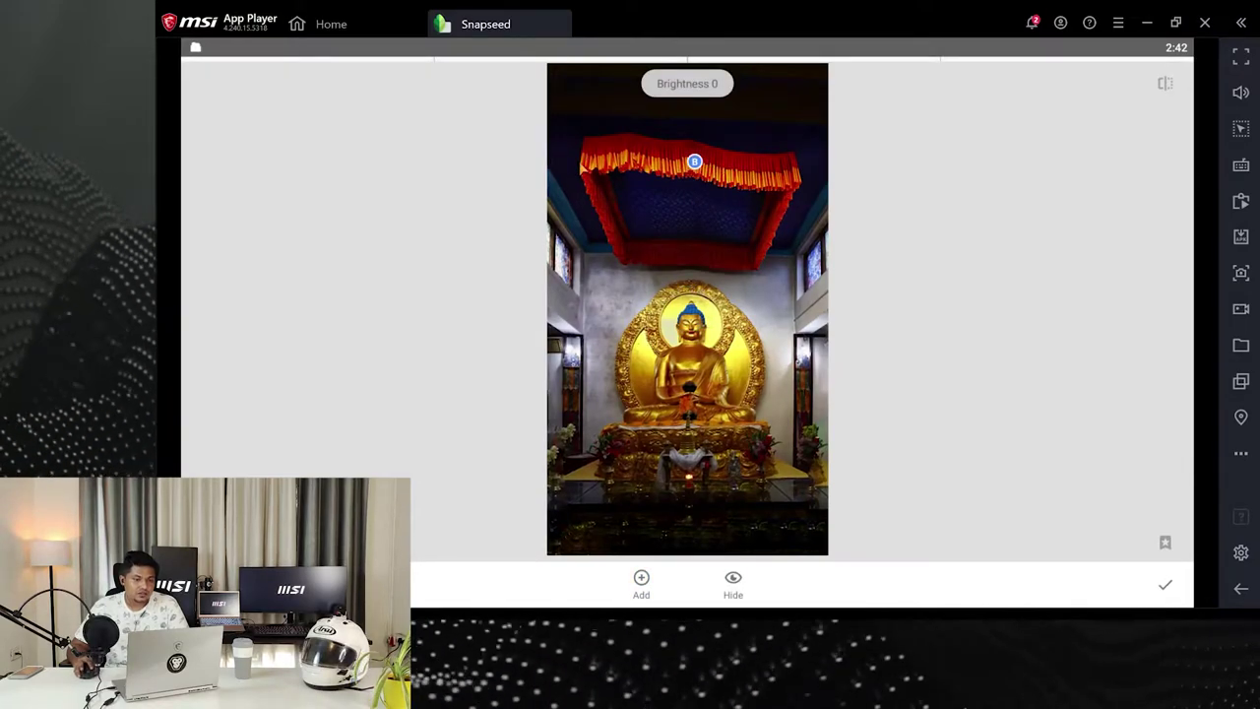
pyautogui.moveTo(771, 208); pyautogui.dragTo(742, 225)
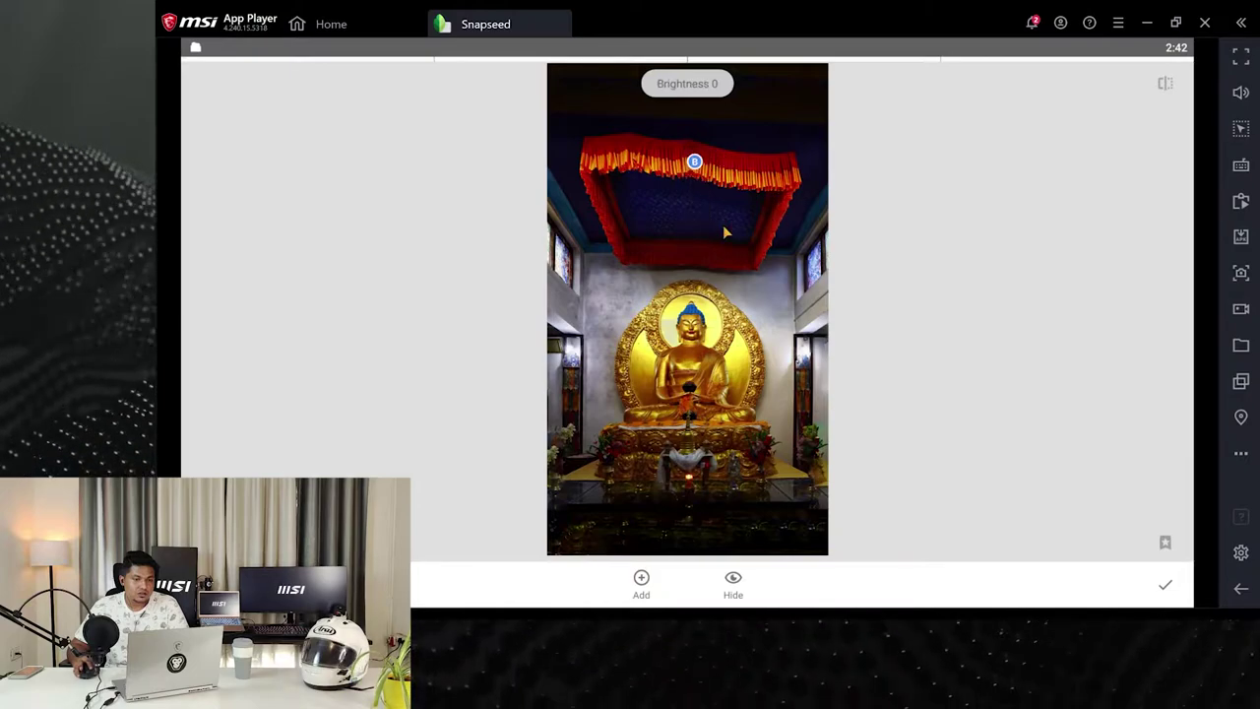
pyautogui.scroll(3, 730, 222)
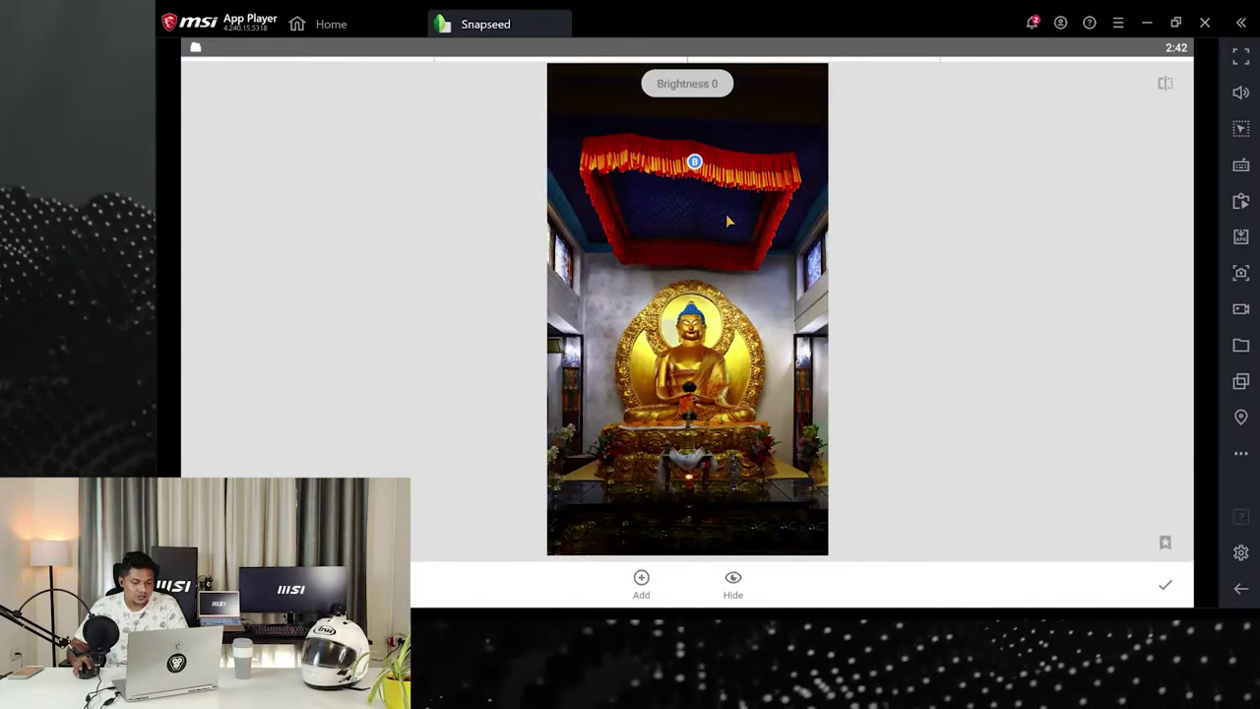
pyautogui.scroll(2, 726, 218)
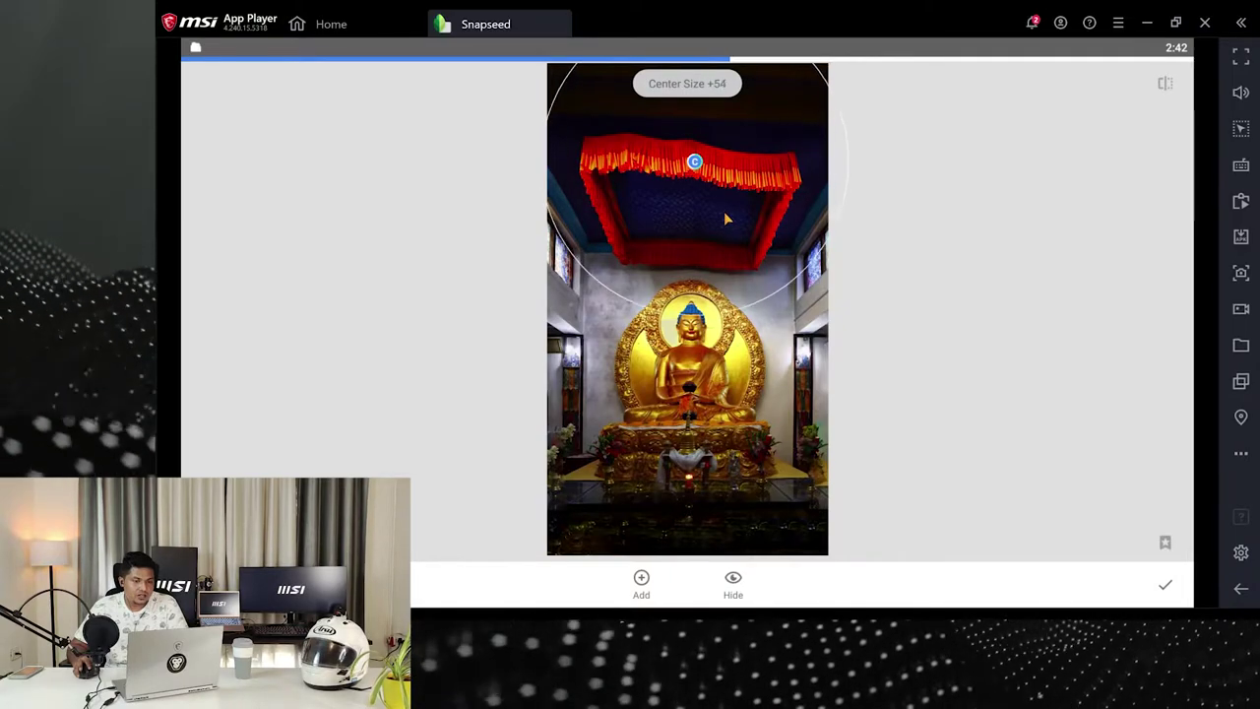
pyautogui.scroll(2, 726, 213)
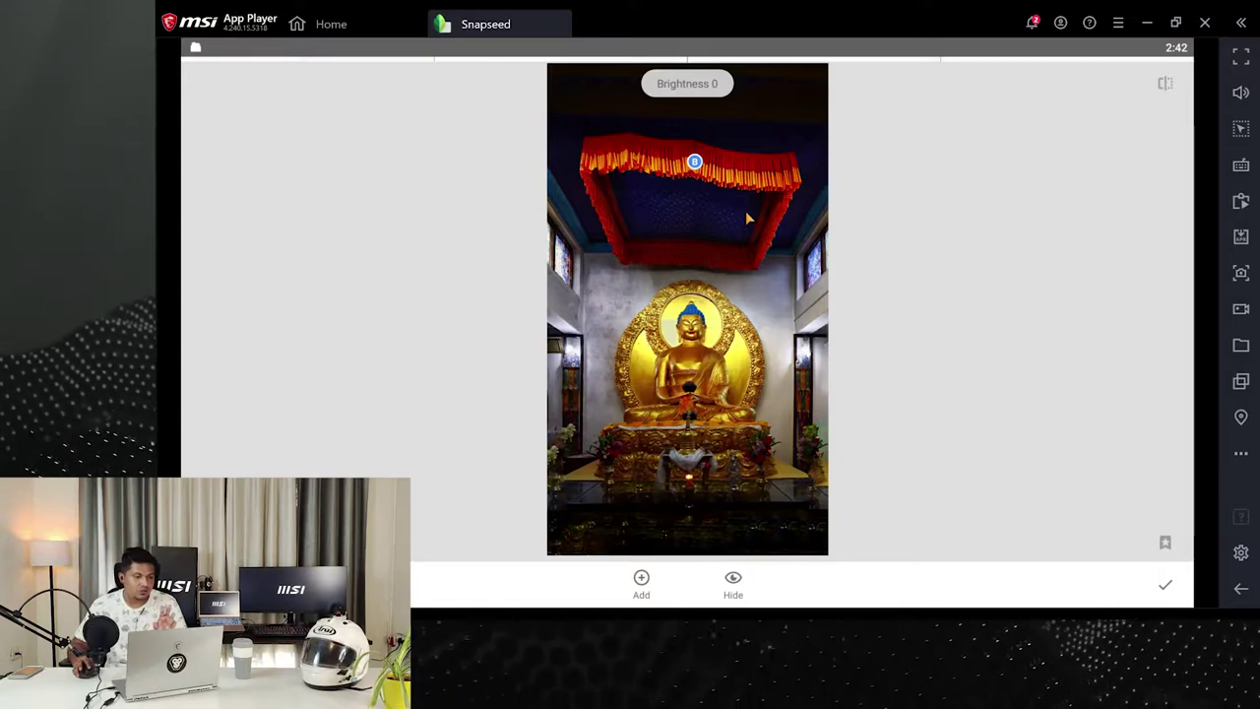
# Set the canopy fringe point's Brightness to +20 and Saturation to +14
pyautogui.moveTo(700, 146); pyautogui.dragTo(783, 273)
pyautogui.scroll(2, 783, 272)
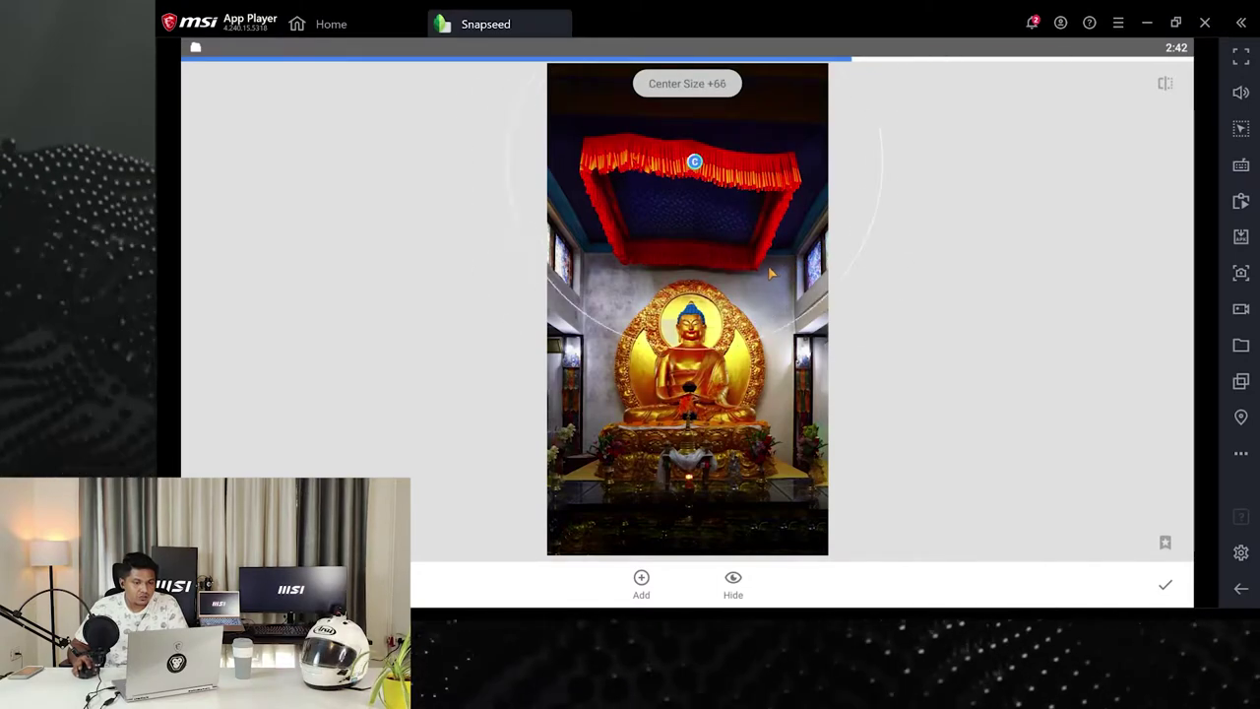
pyautogui.scroll(1, 770, 258)
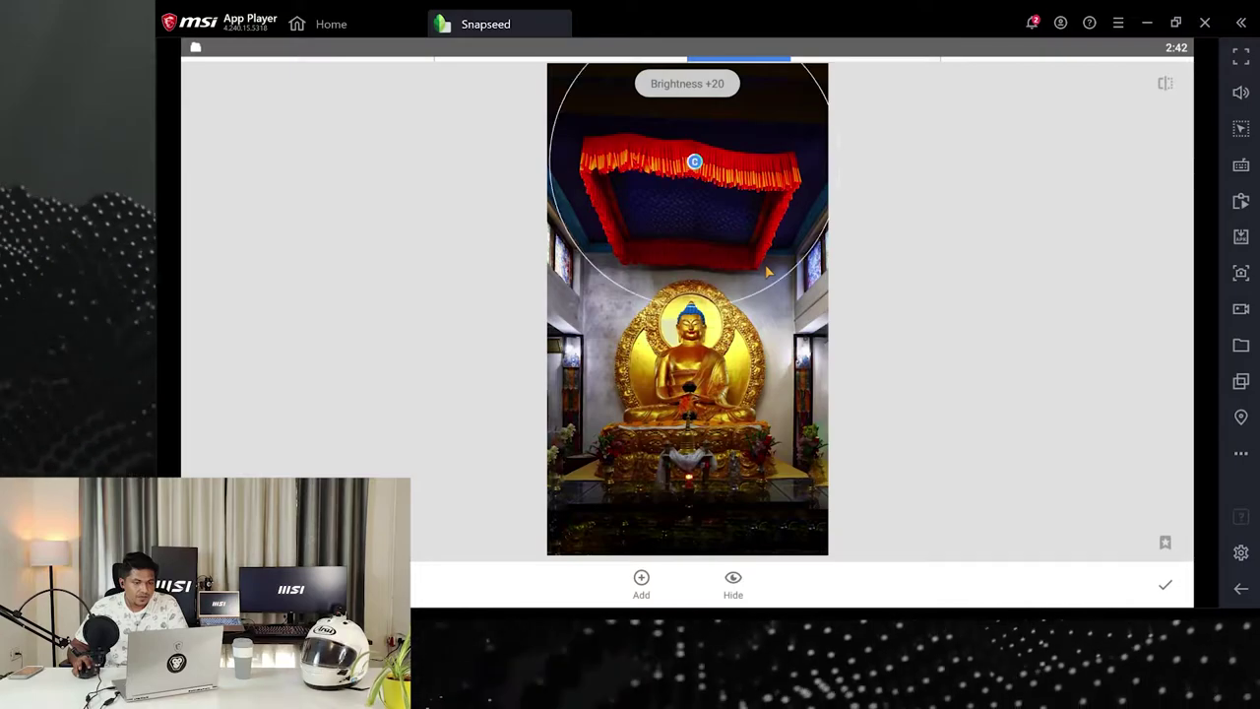
pyautogui.moveTo(771, 247); pyautogui.dragTo(684, 211)
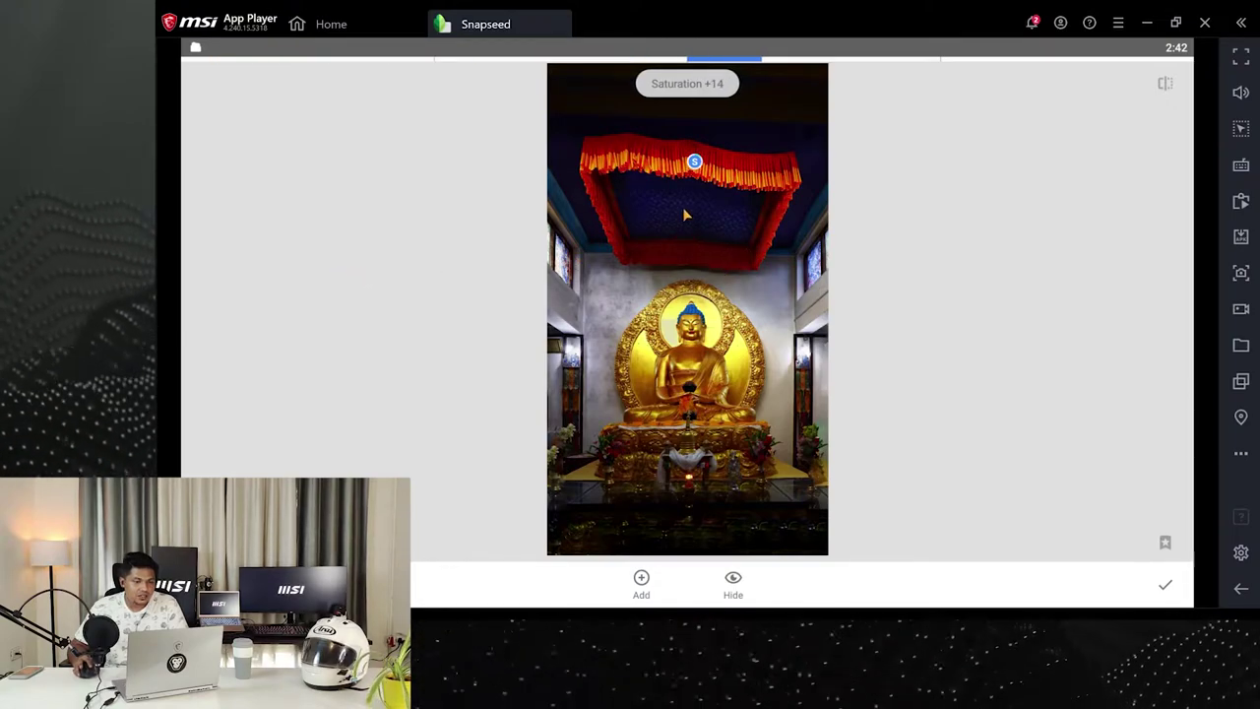
# Add a second Selective point on the blue ceiling inside the canopy, adjust its area, and set Saturation to +24
pyautogui.click(642, 583)
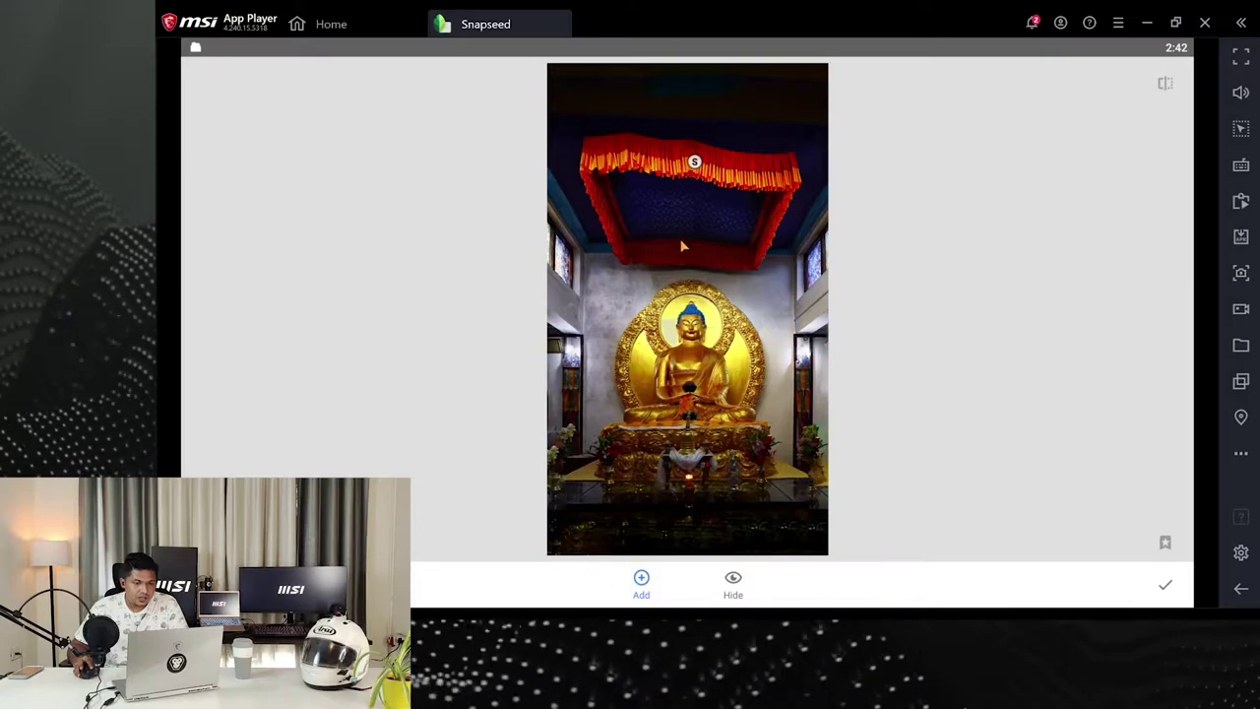
pyautogui.click(688, 206)
pyautogui.scroll(5, 731, 254)
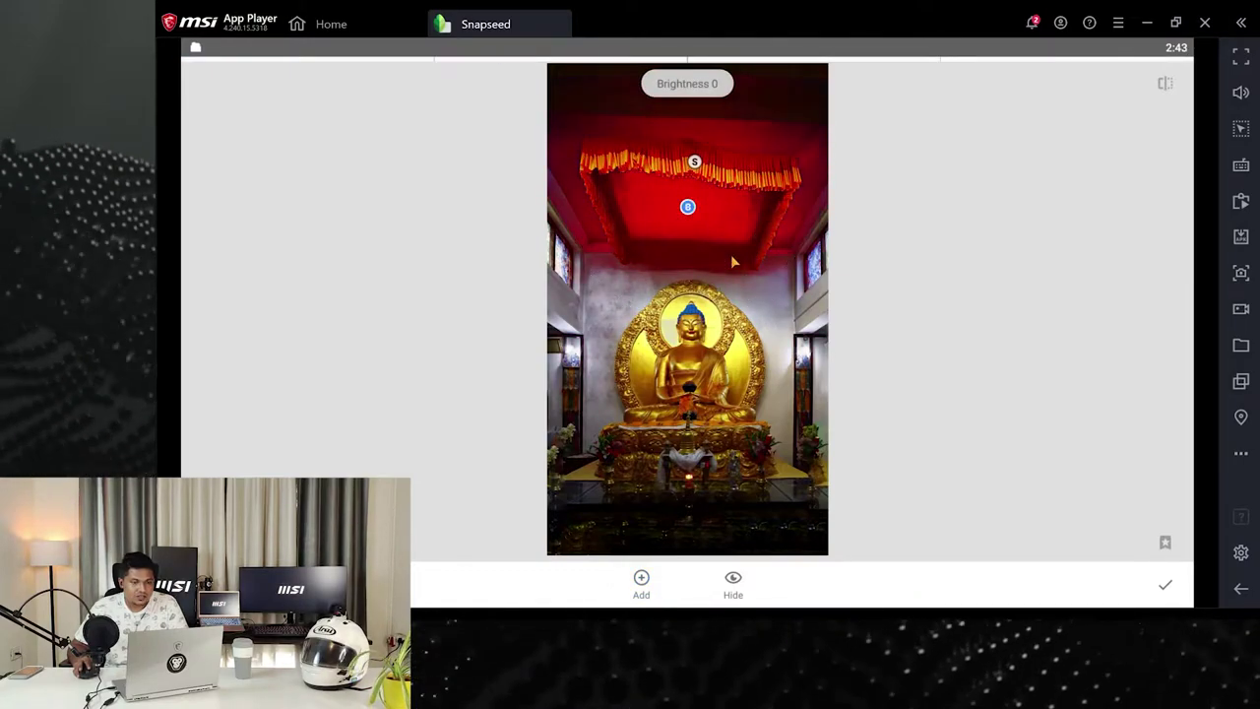
pyautogui.moveTo(796, 321); pyautogui.dragTo(815, 356)
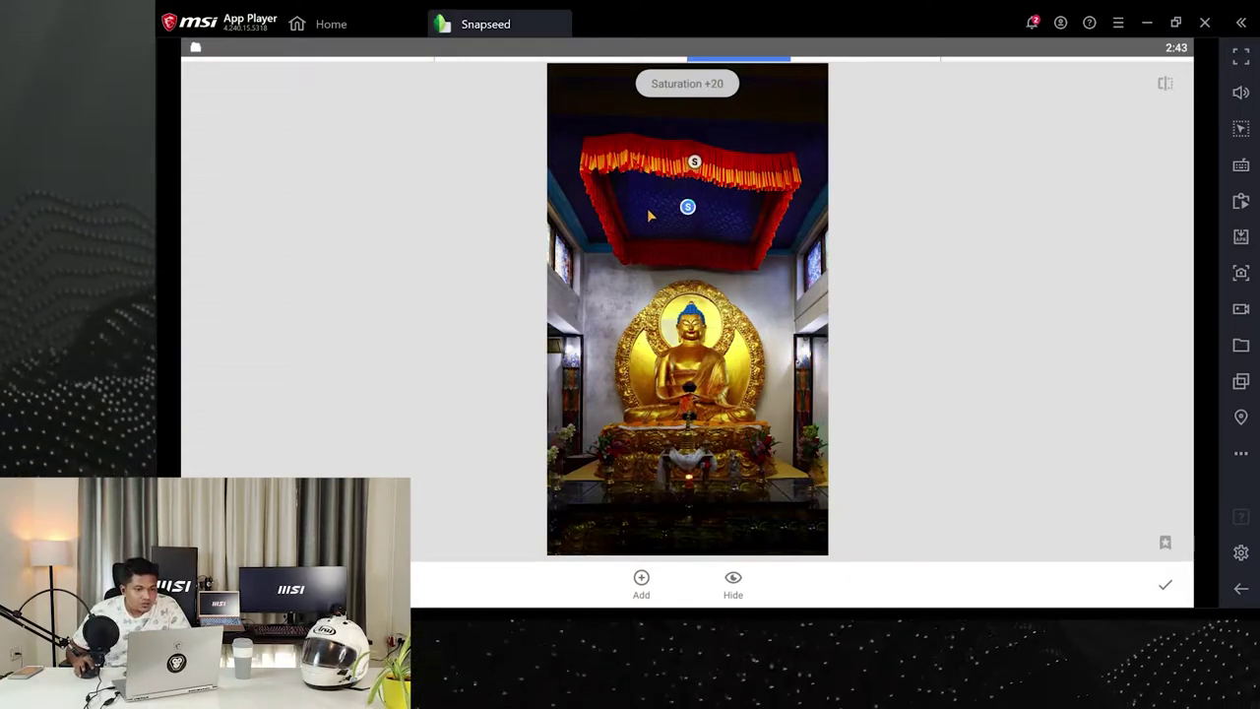
pyautogui.moveTo(739, 240); pyautogui.dragTo(641, 208)
# Set the blue ceiling point's Structure to +38 and apply the Selective edit
pyautogui.scroll(3, 654, 210)
pyautogui.scroll(-2, 654, 210)
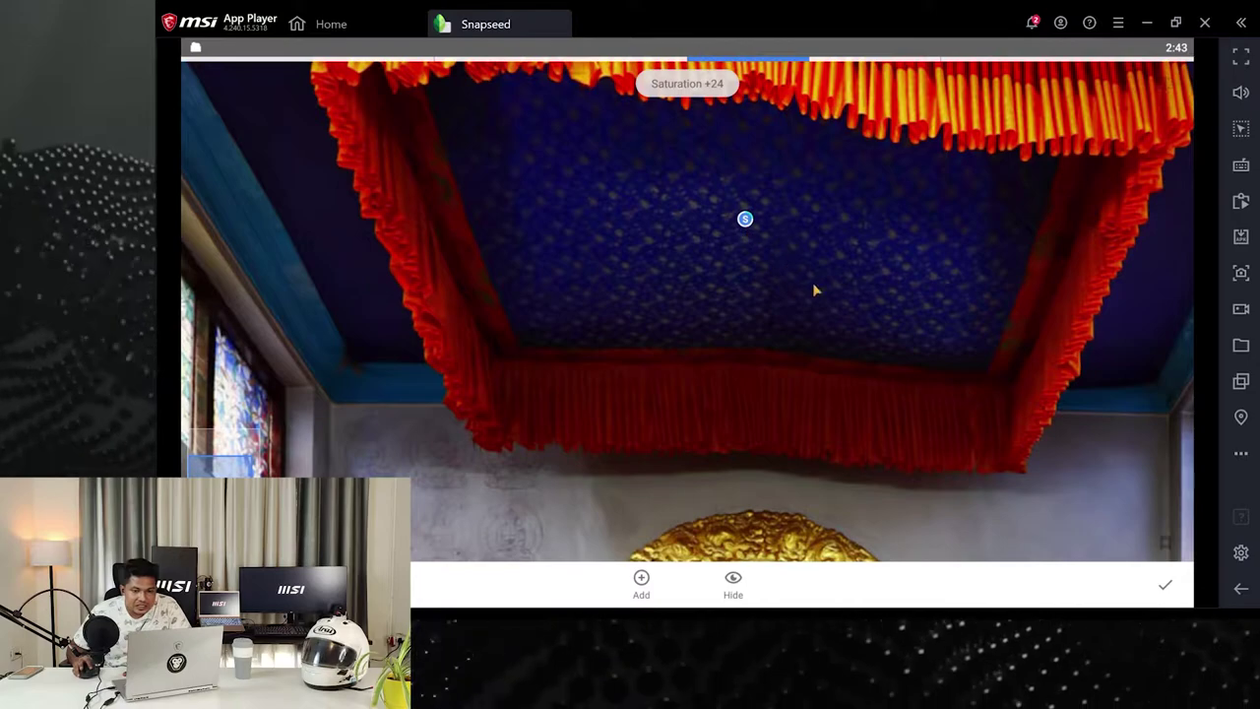
pyautogui.scroll(-3, 843, 254)
pyautogui.moveTo(792, 270); pyautogui.dragTo(796, 219)
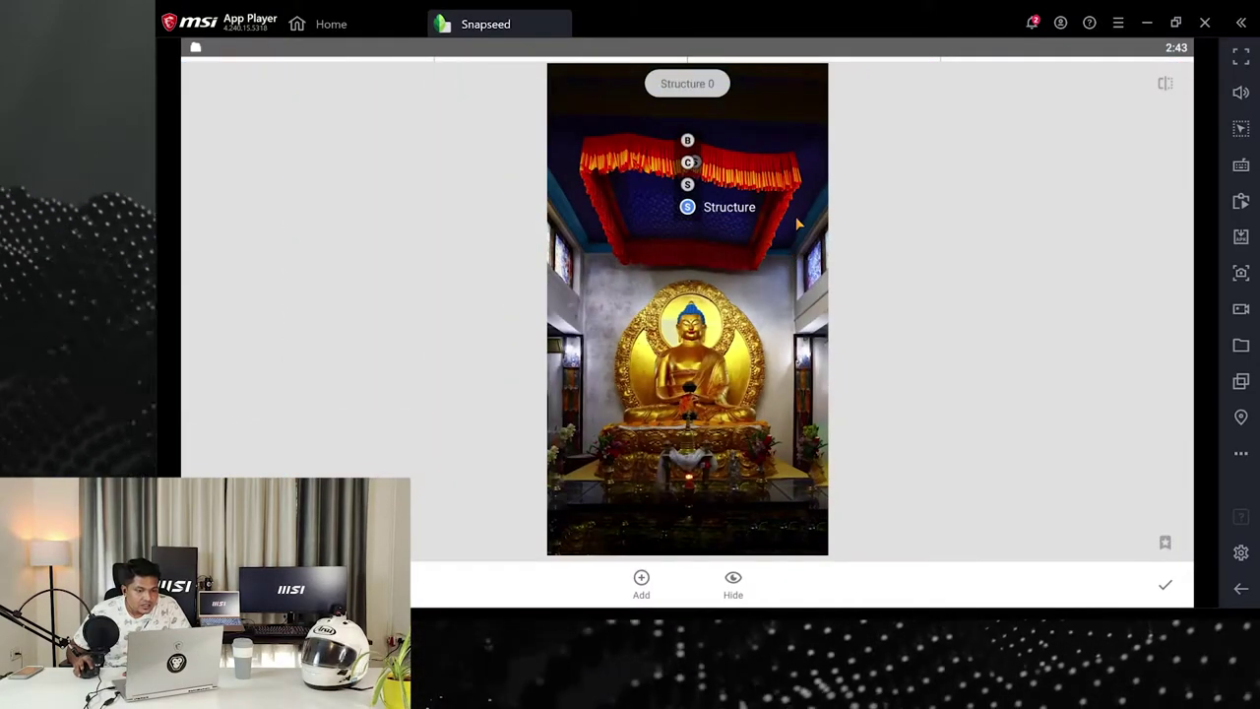
pyautogui.moveTo(676, 261); pyautogui.dragTo(800, 259)
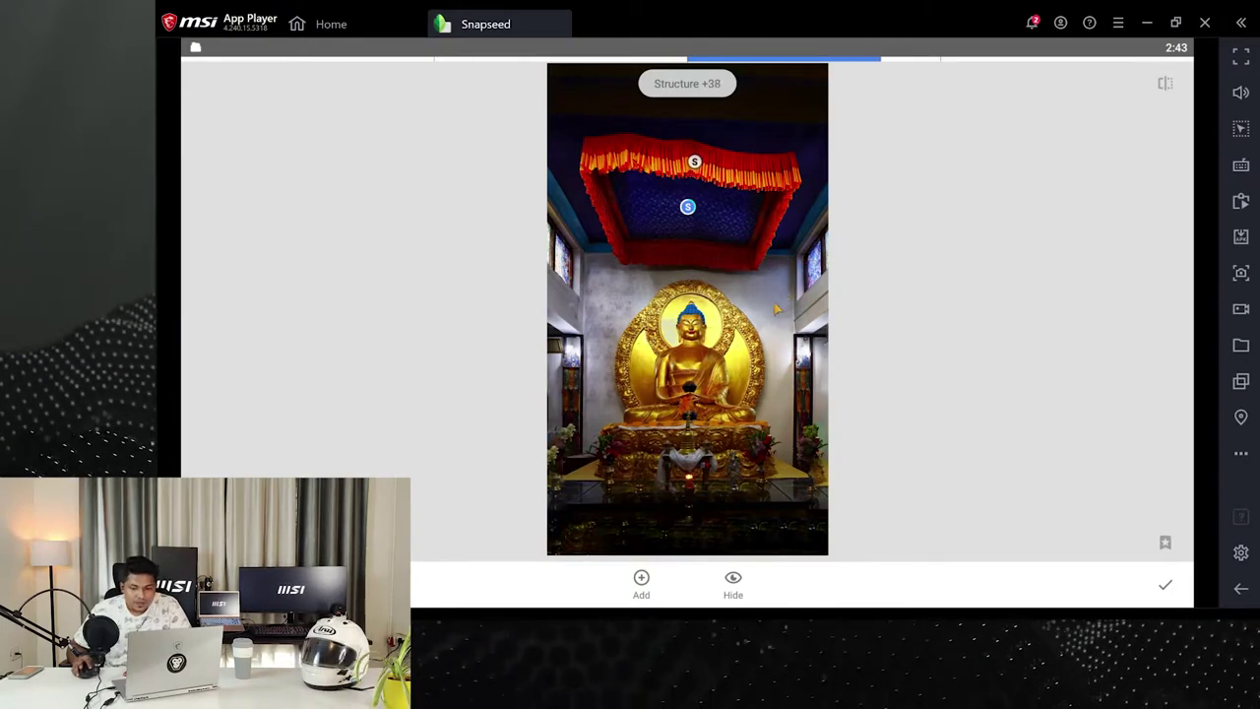
pyautogui.click(1167, 588)
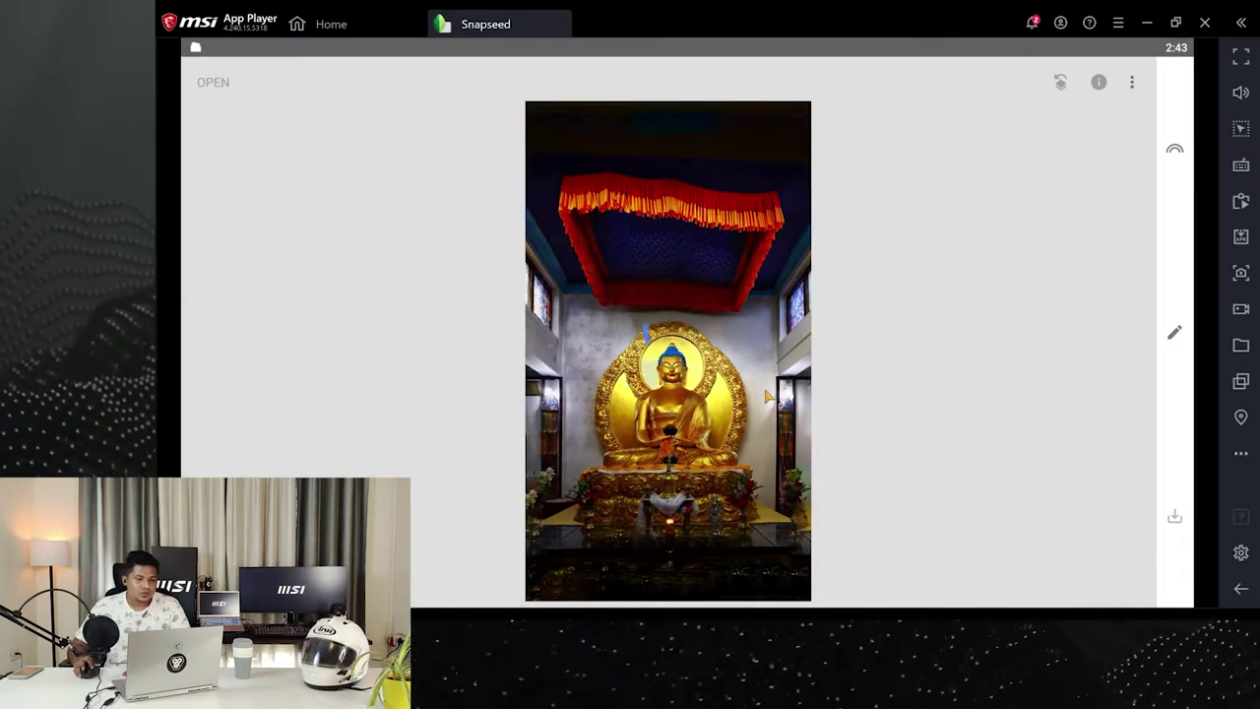
# Compare the edited statue photo with the original image
pyautogui.click(765, 345)
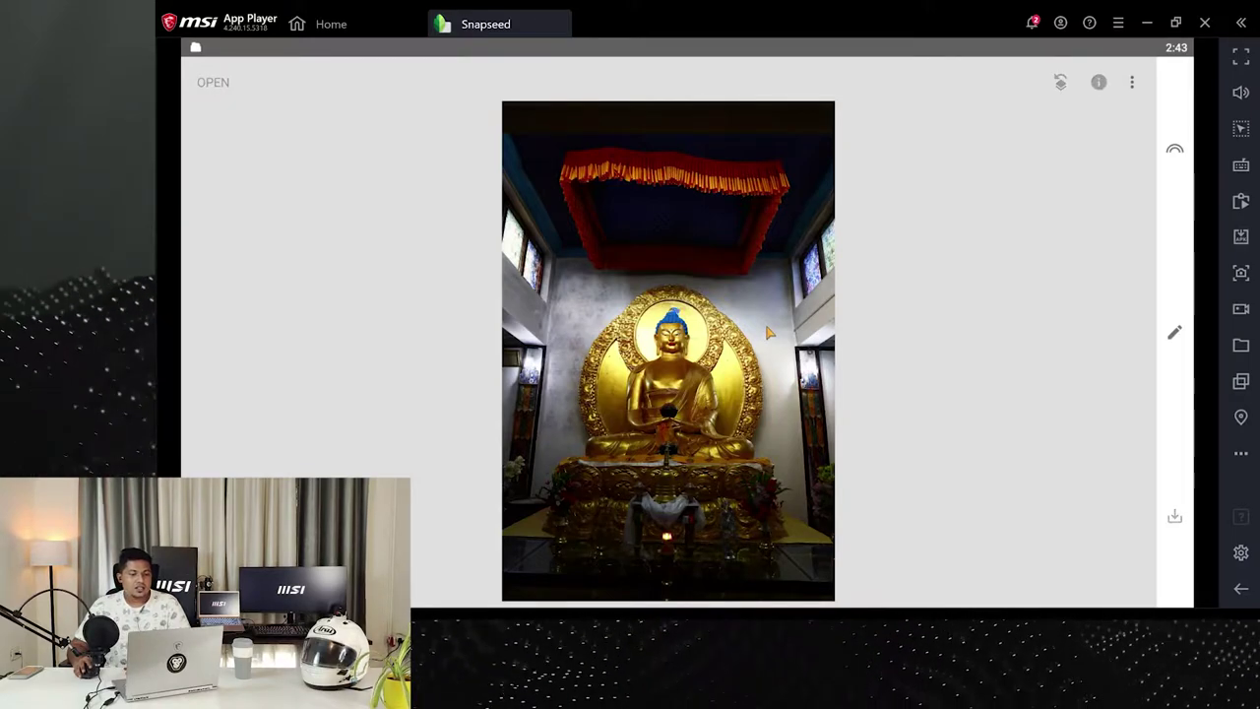
pyautogui.click(769, 333)
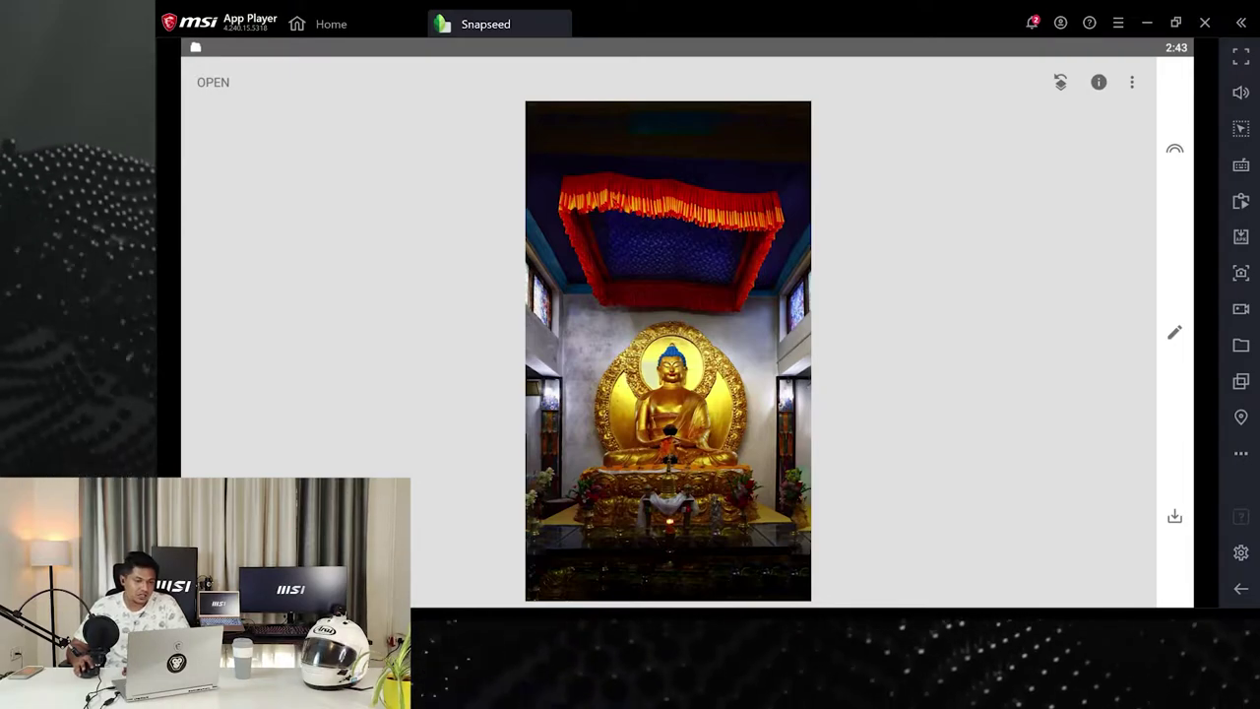
pyautogui.click(728, 347)
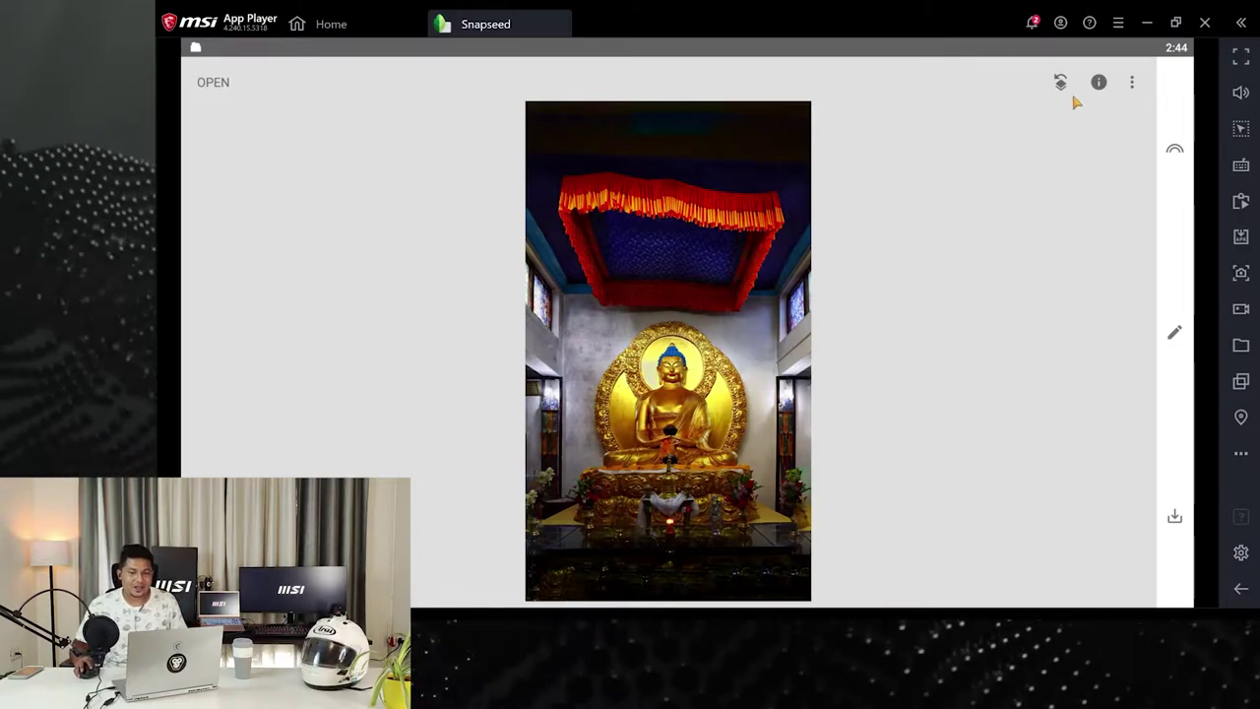
pyautogui.click(1175, 333)
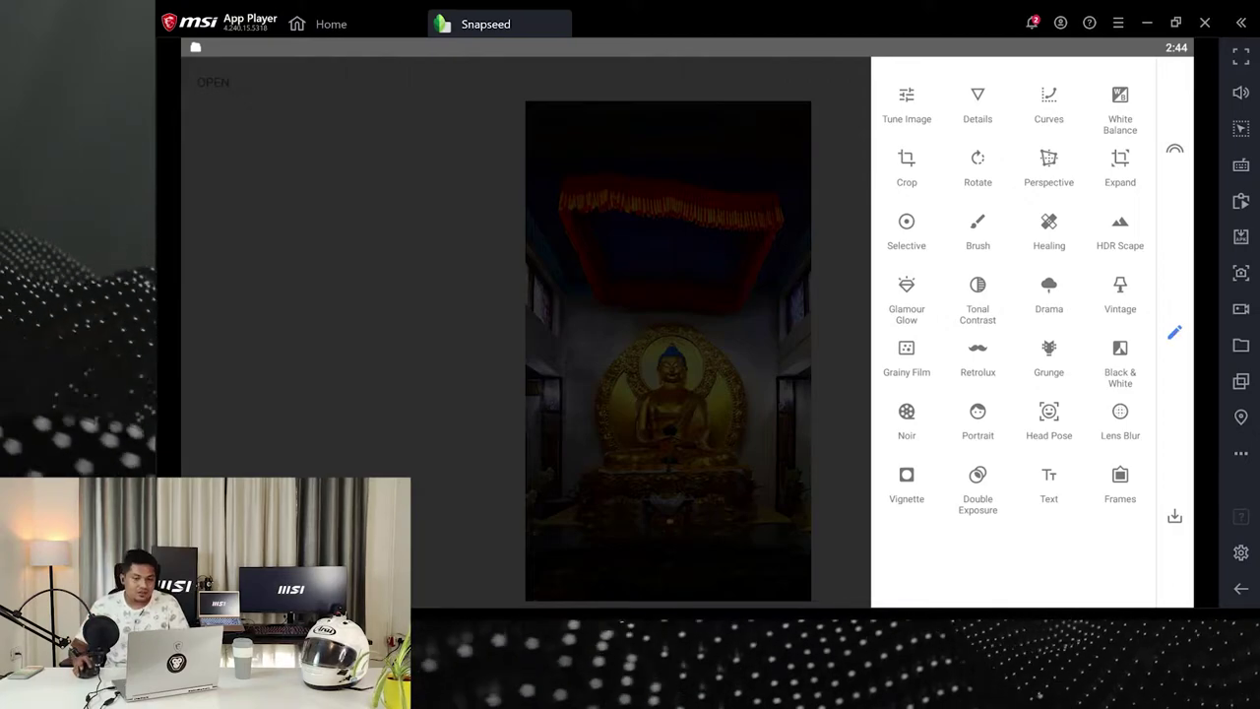
pyautogui.click(977, 228)
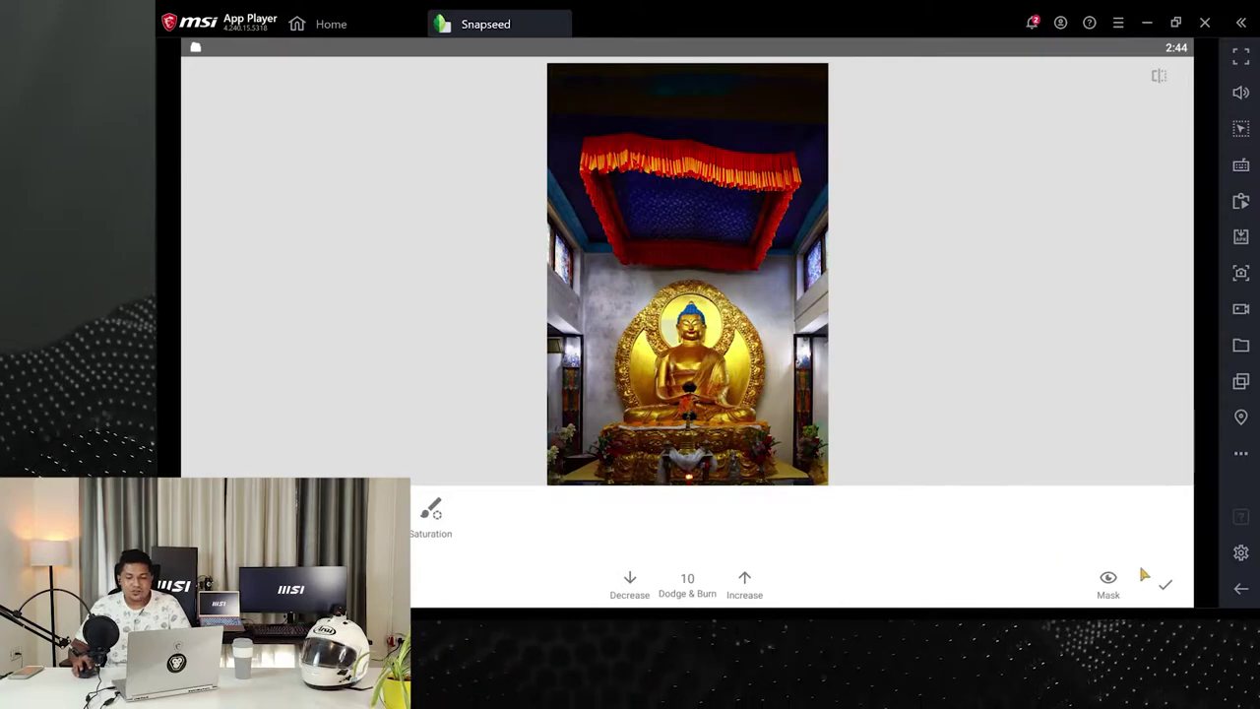
pyautogui.click(1164, 587)
# Discard the current session and open the photo of the jeep driving on a dusty mountain track
pyautogui.click(213, 83)
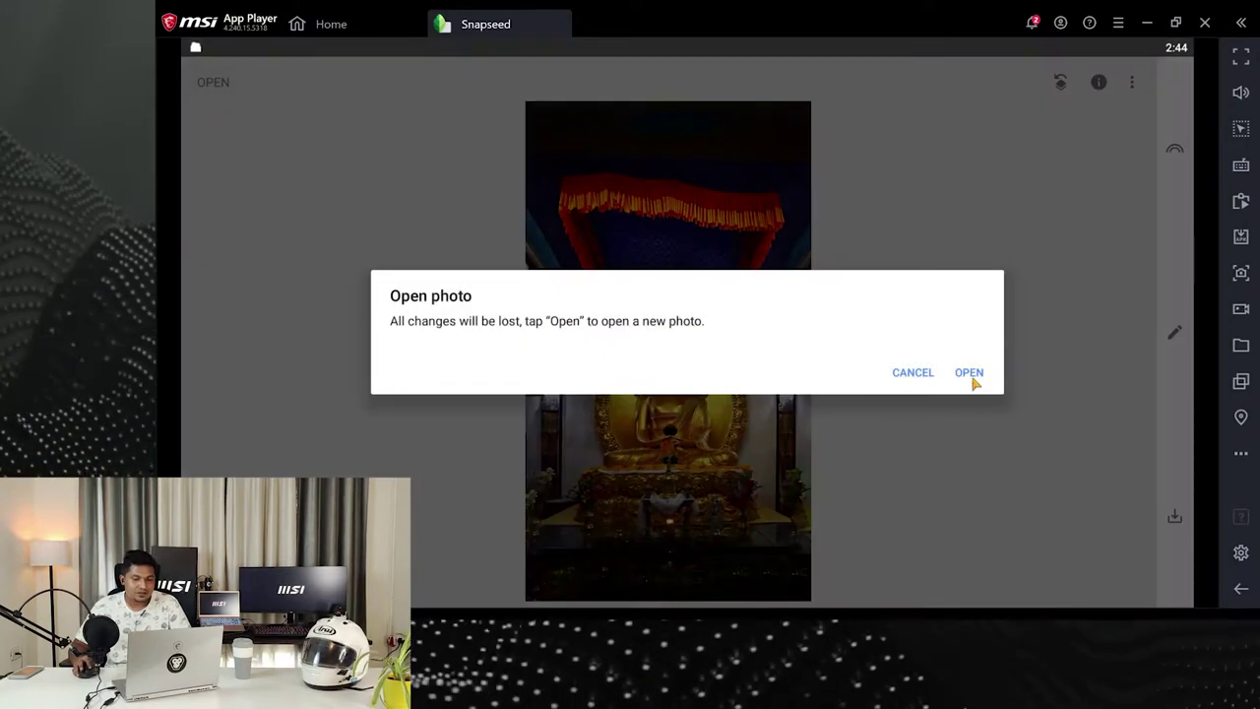
pyautogui.click(971, 375)
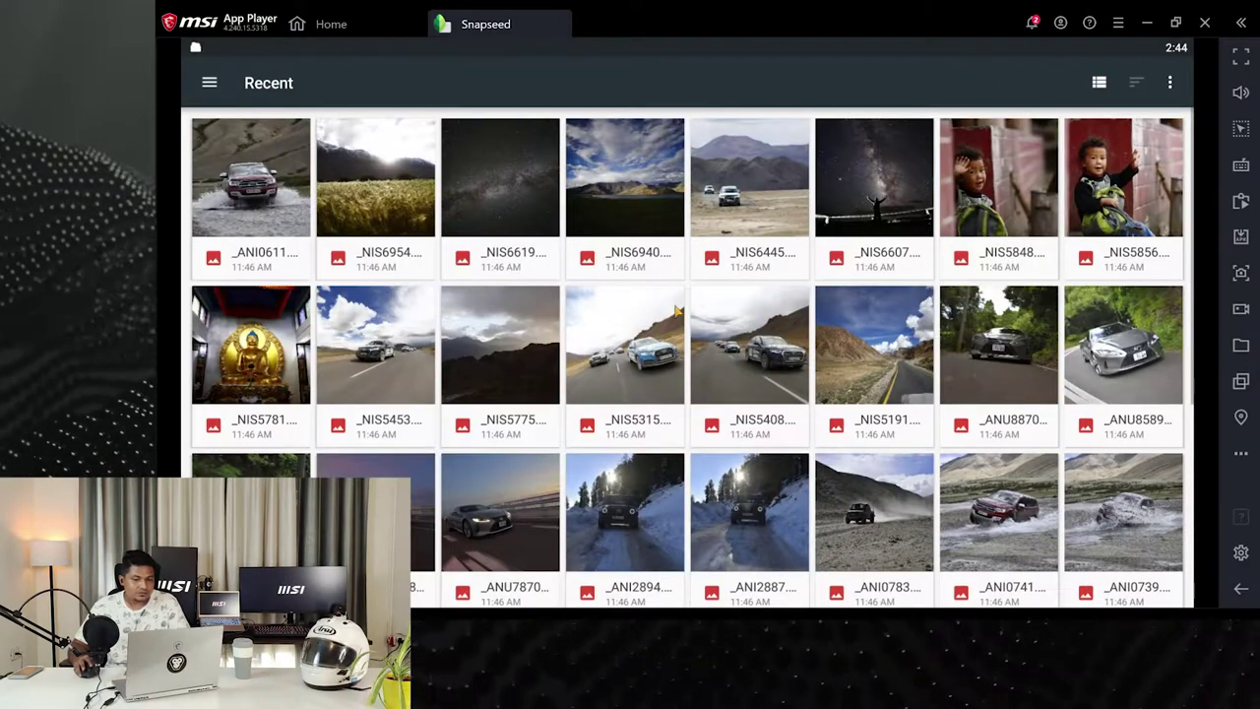
pyautogui.scroll(-3, 718, 305)
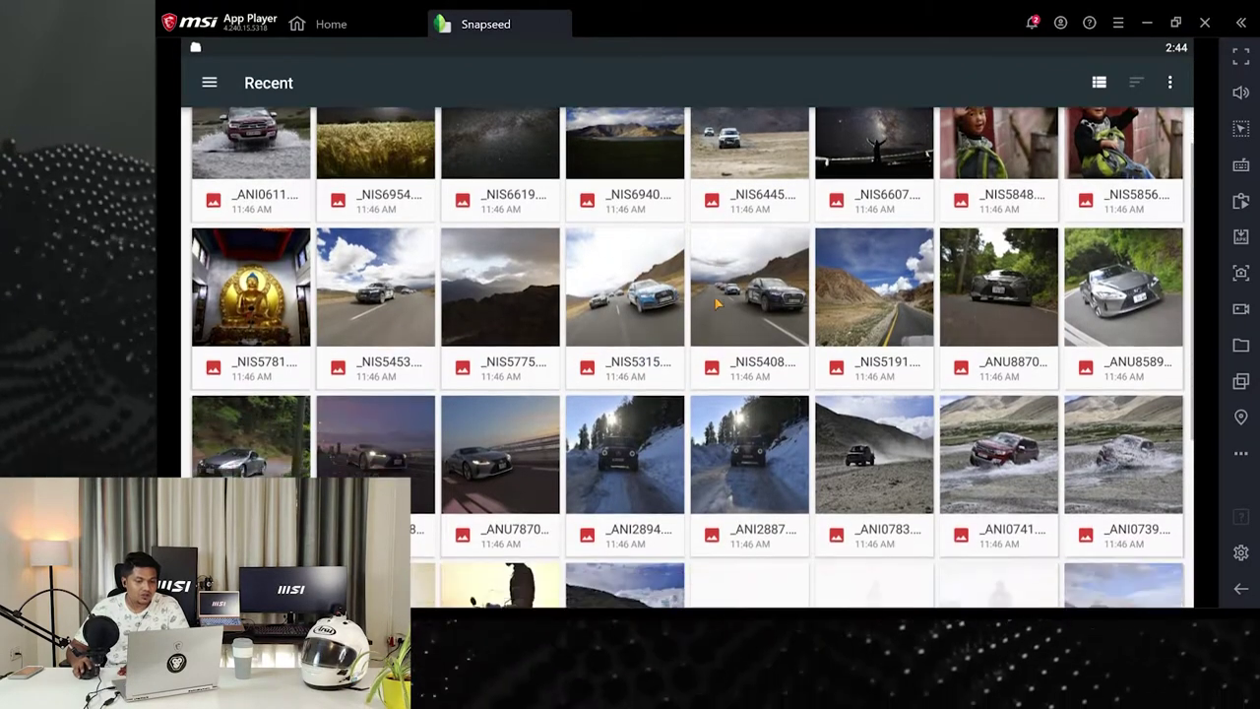
pyautogui.click(877, 324)
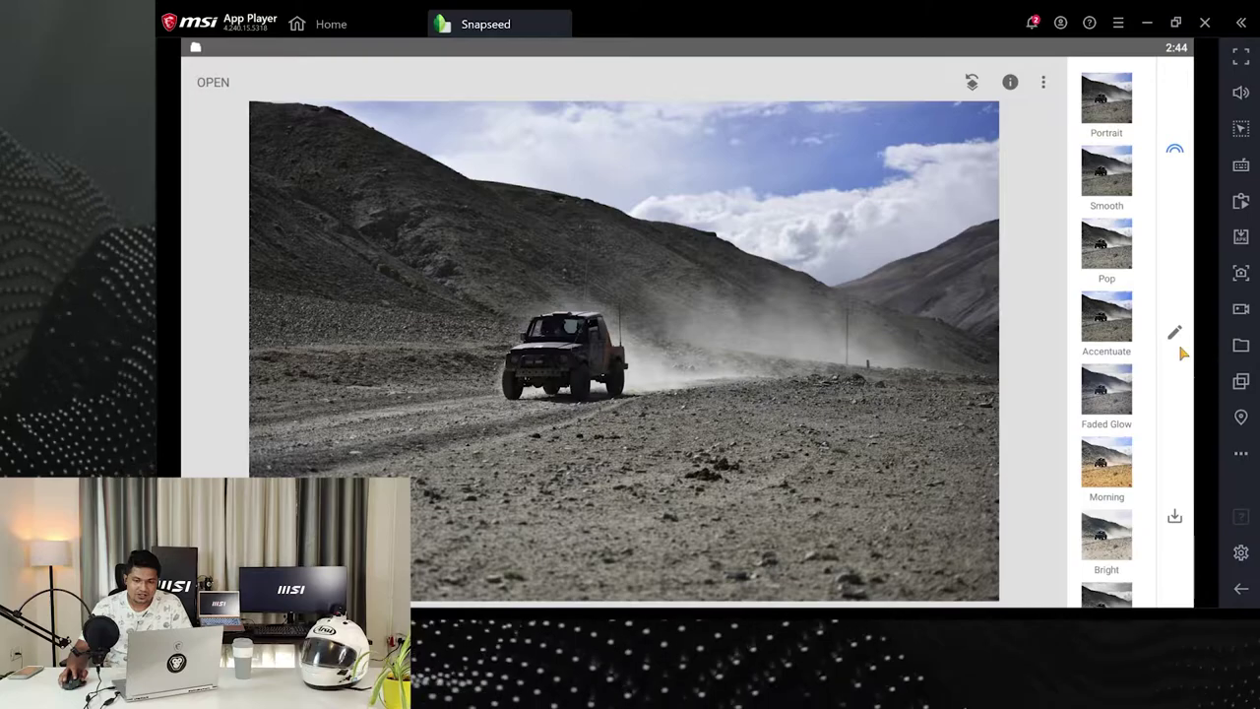
# Check the jeep photo up close and open the Healing tool
pyautogui.scroll(3, 513, 363)
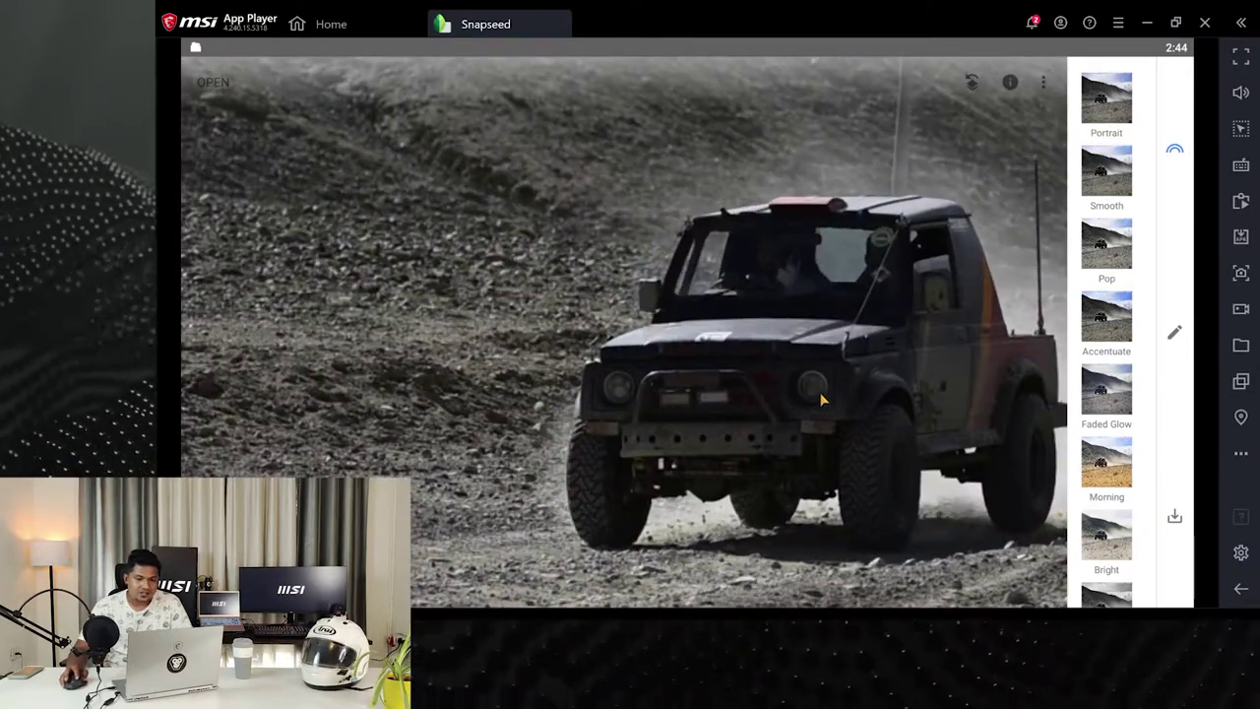
pyautogui.scroll(-3, 819, 414)
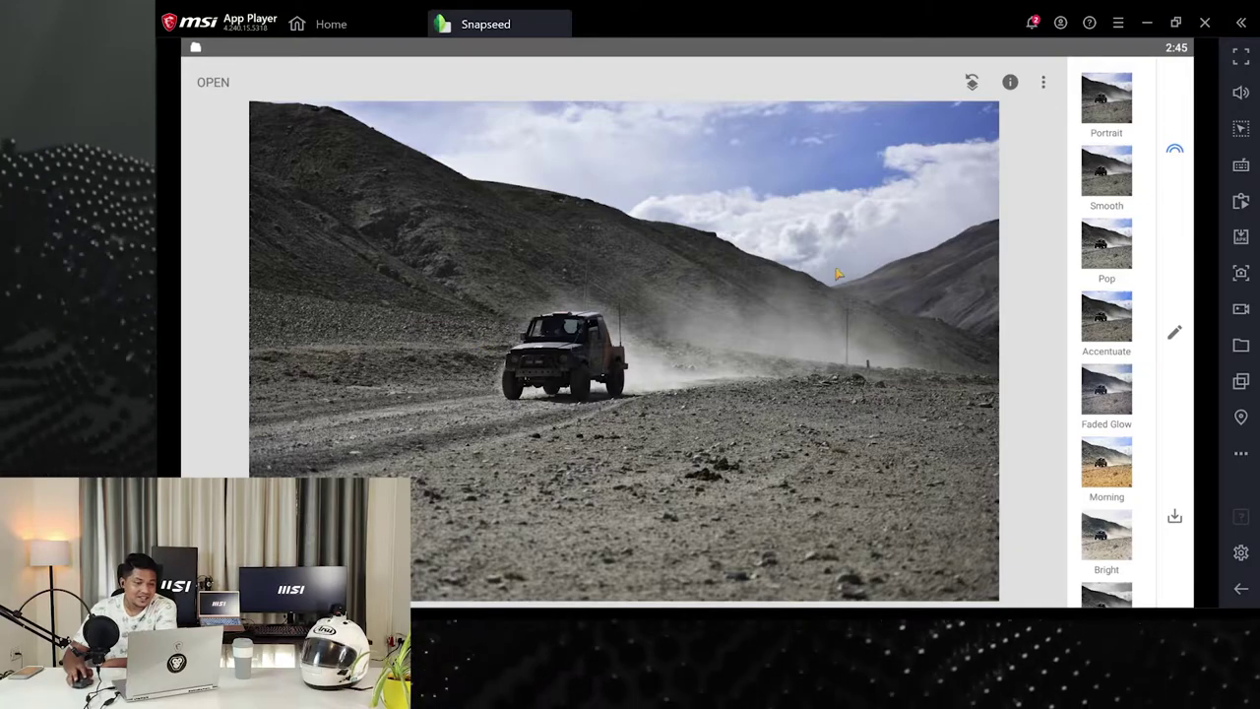
pyautogui.click(1175, 335)
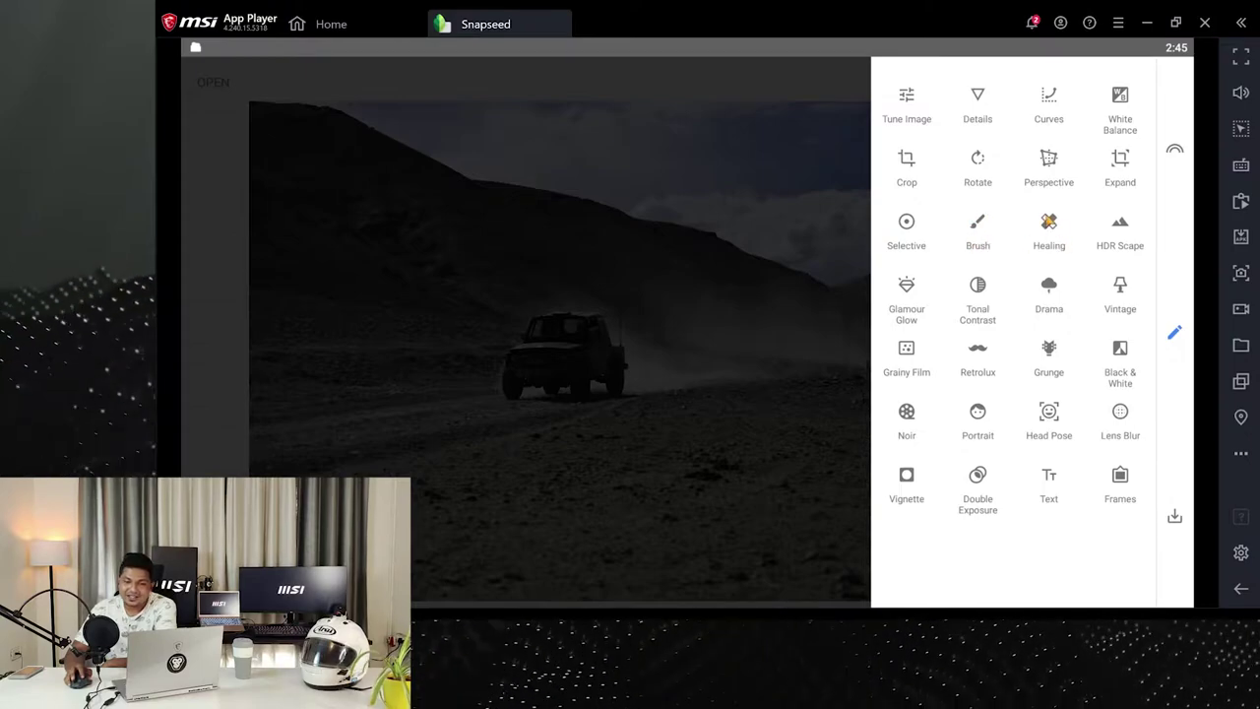
pyautogui.click(1050, 224)
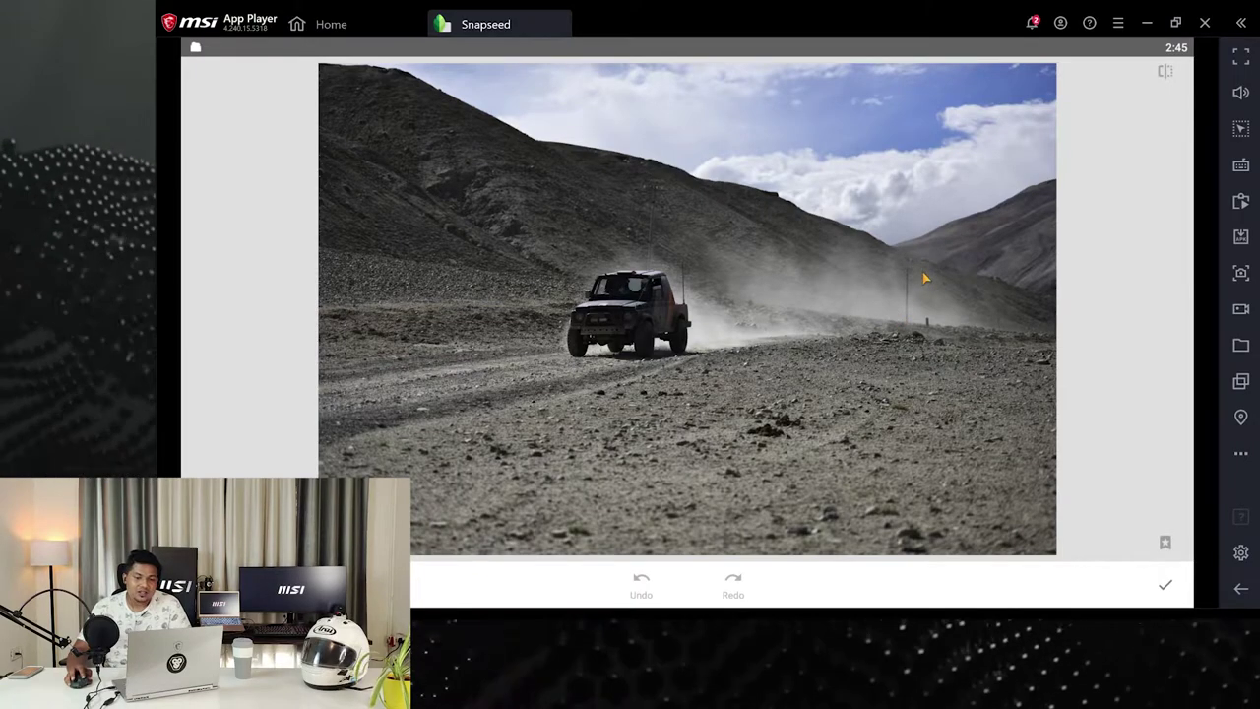
# Heal away the utility pole, its wires and the small post on the dusty slope behind the jeep
pyautogui.scroll(3, 924, 272)
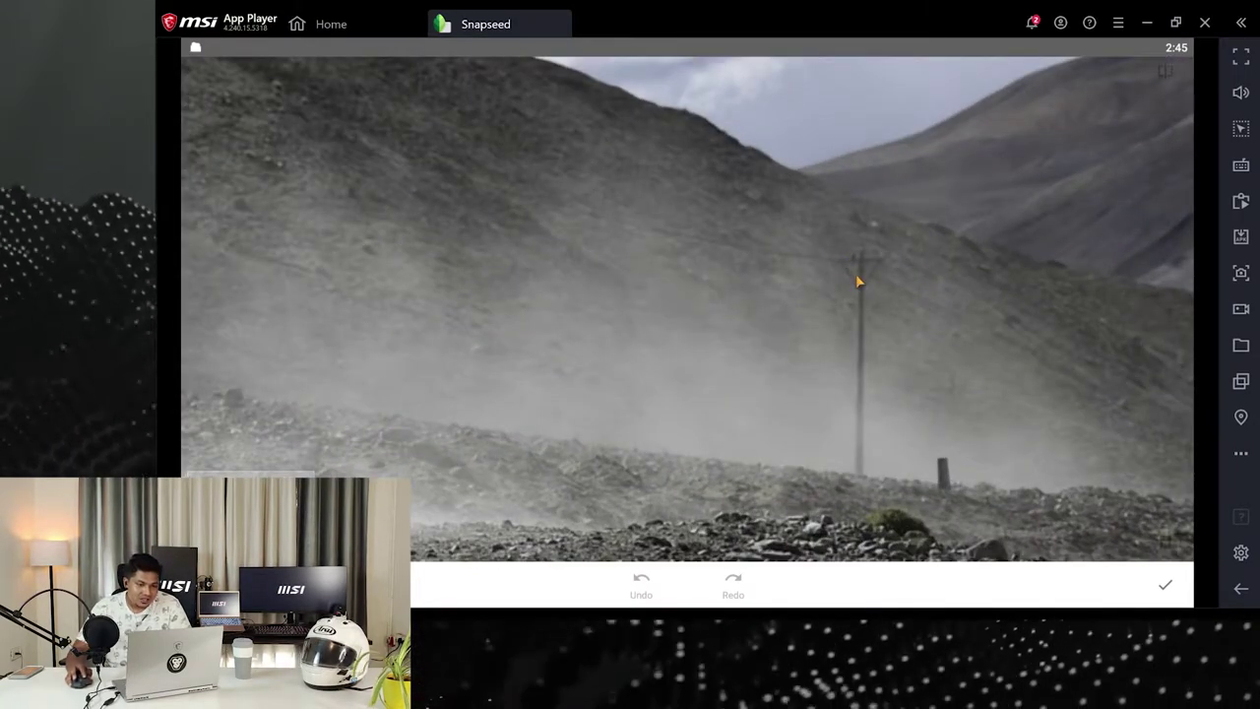
pyautogui.scroll(-3, 877, 300)
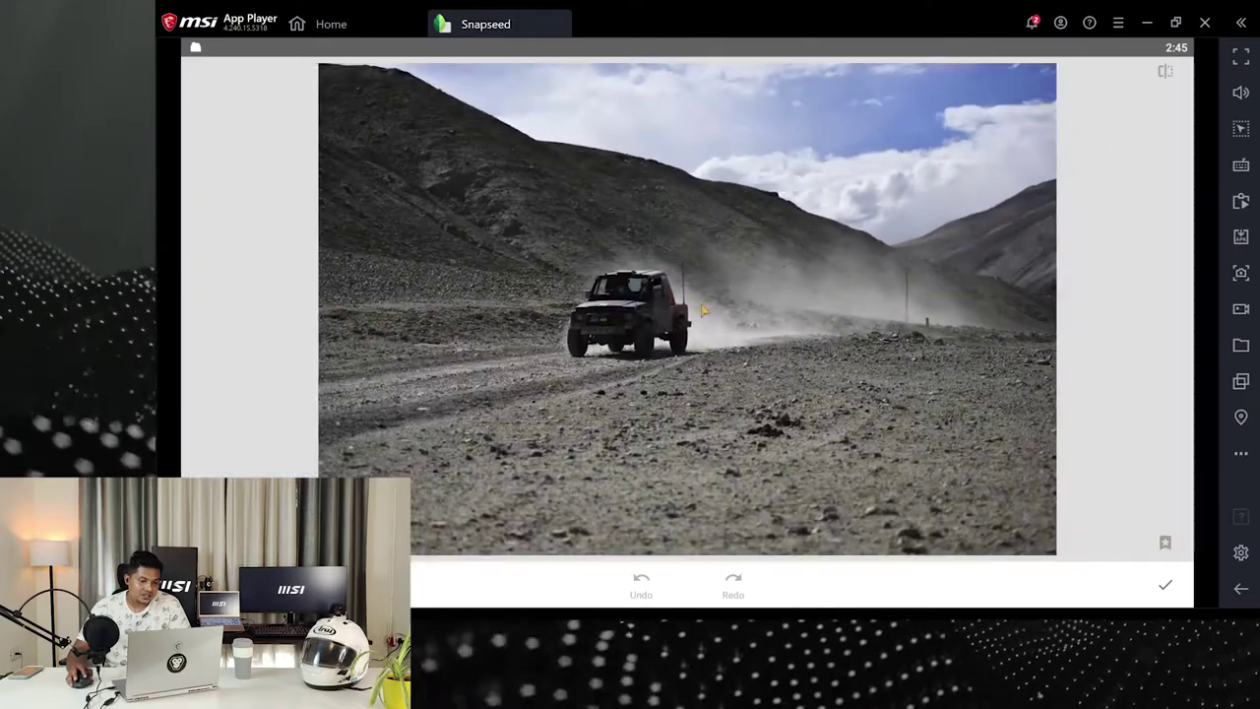
pyautogui.scroll(3, 679, 276)
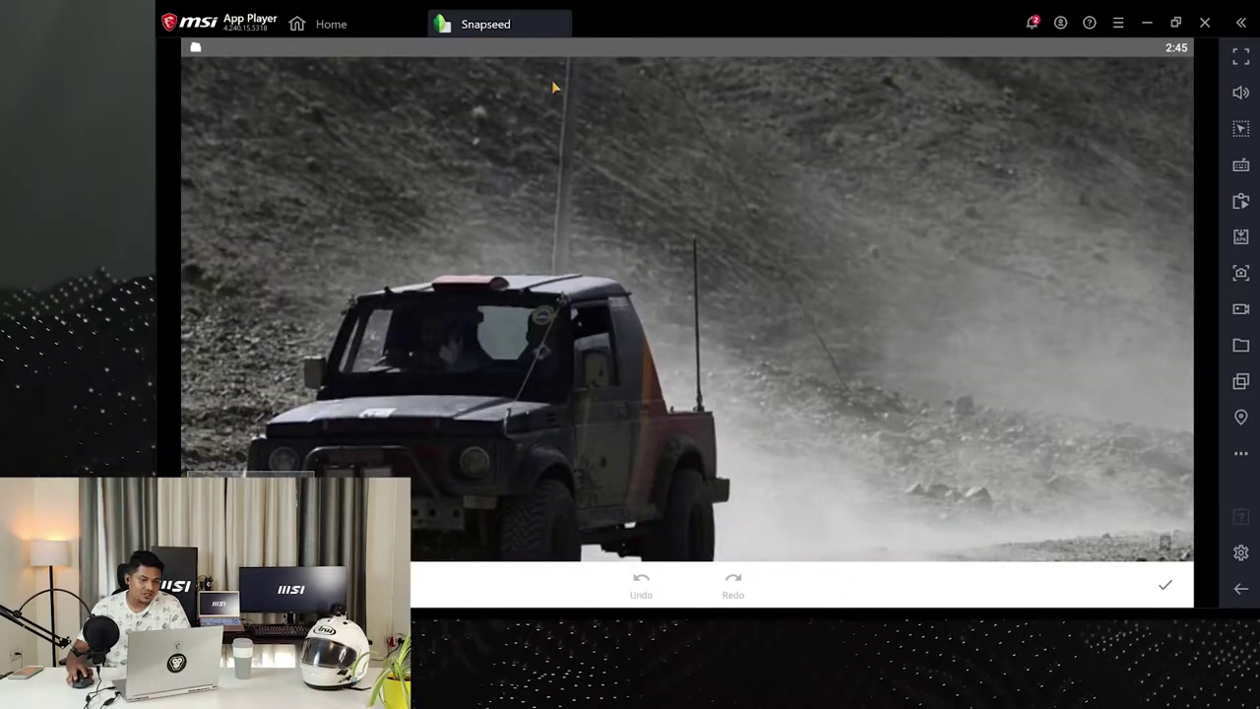
pyautogui.scroll(-3, 595, 188)
pyautogui.scroll(3, 650, 182)
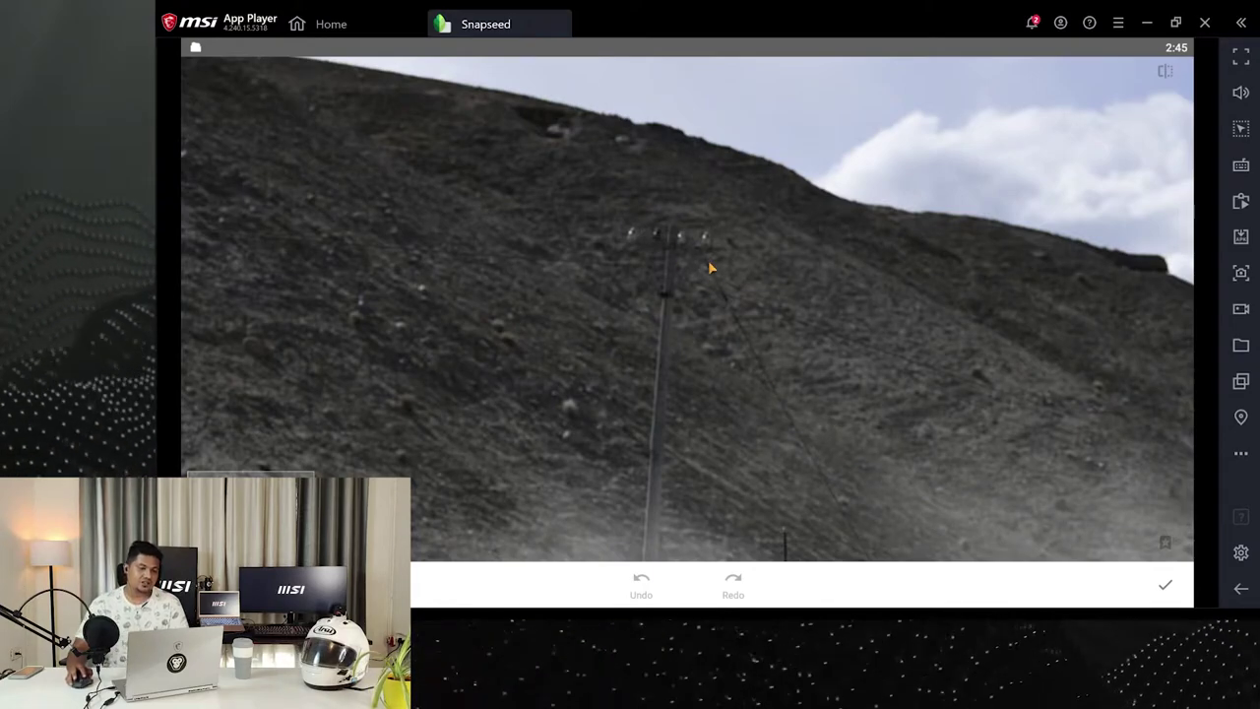
pyautogui.scroll(-3, 708, 260)
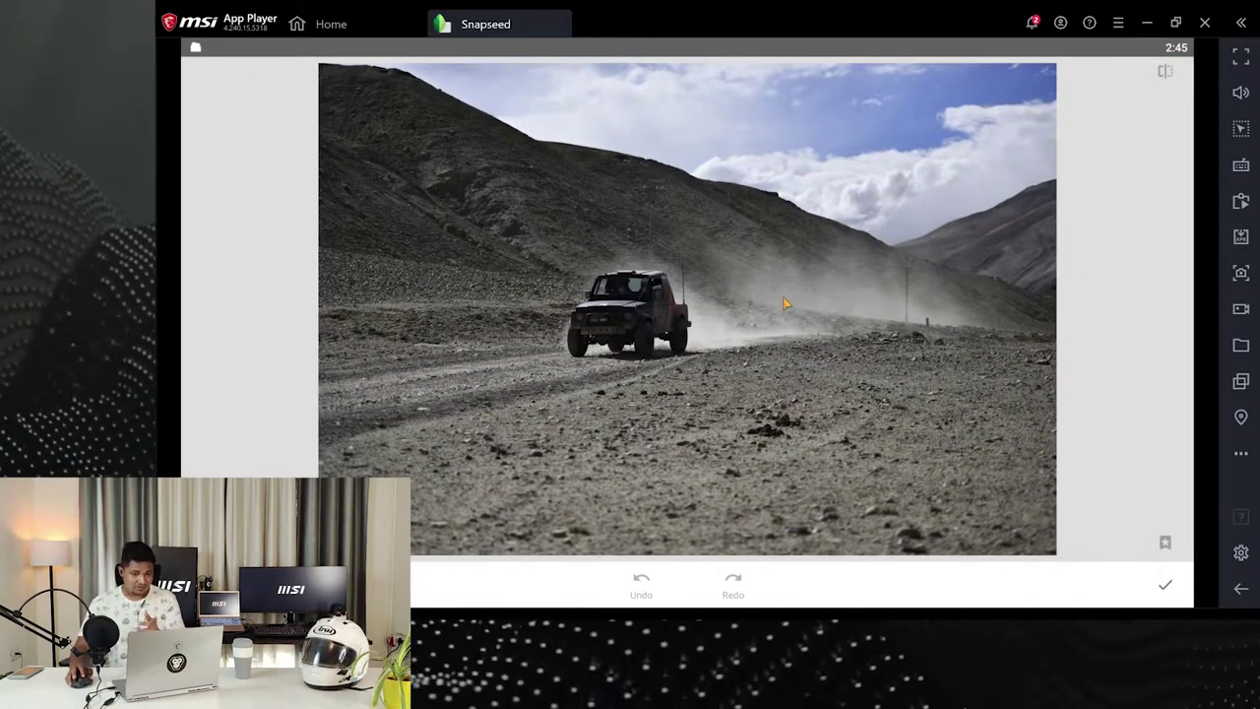
pyautogui.scroll(3, 921, 281)
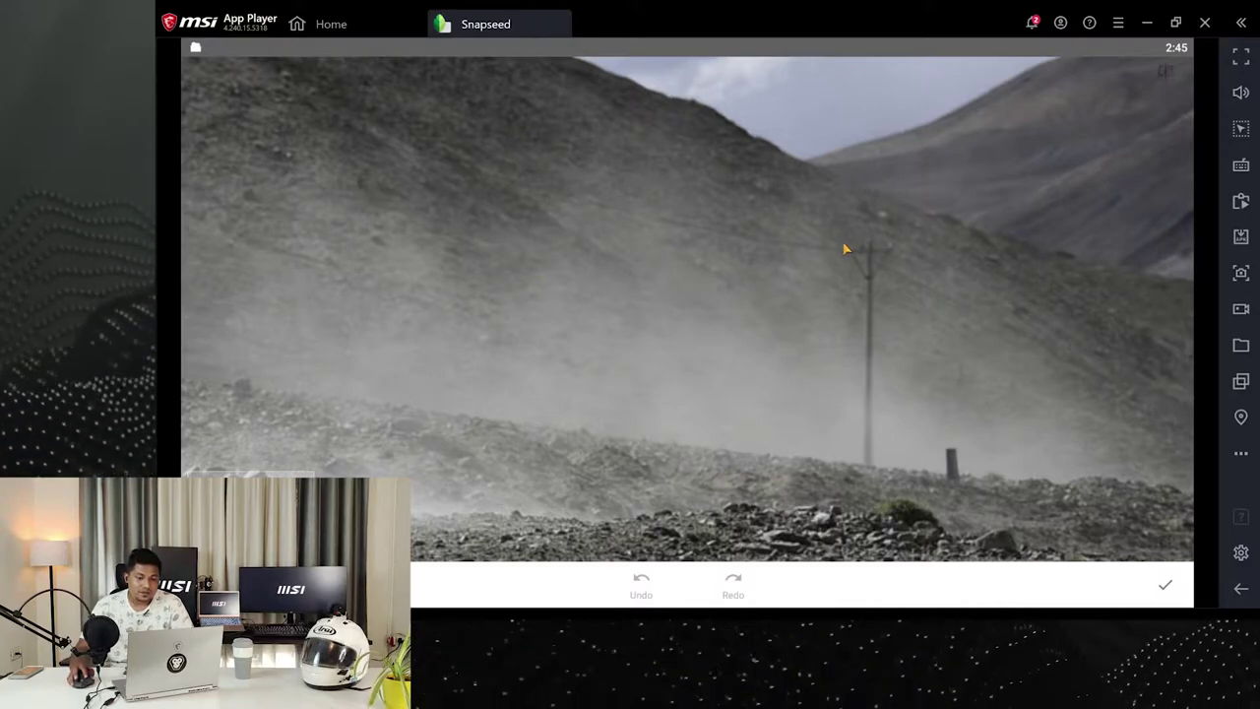
pyautogui.moveTo(836, 249)
pyautogui.mouseDown()
pyautogui.moveTo(897, 249)
pyautogui.moveTo(868, 266)
pyautogui.moveTo(871, 469)
pyautogui.mouseUp()
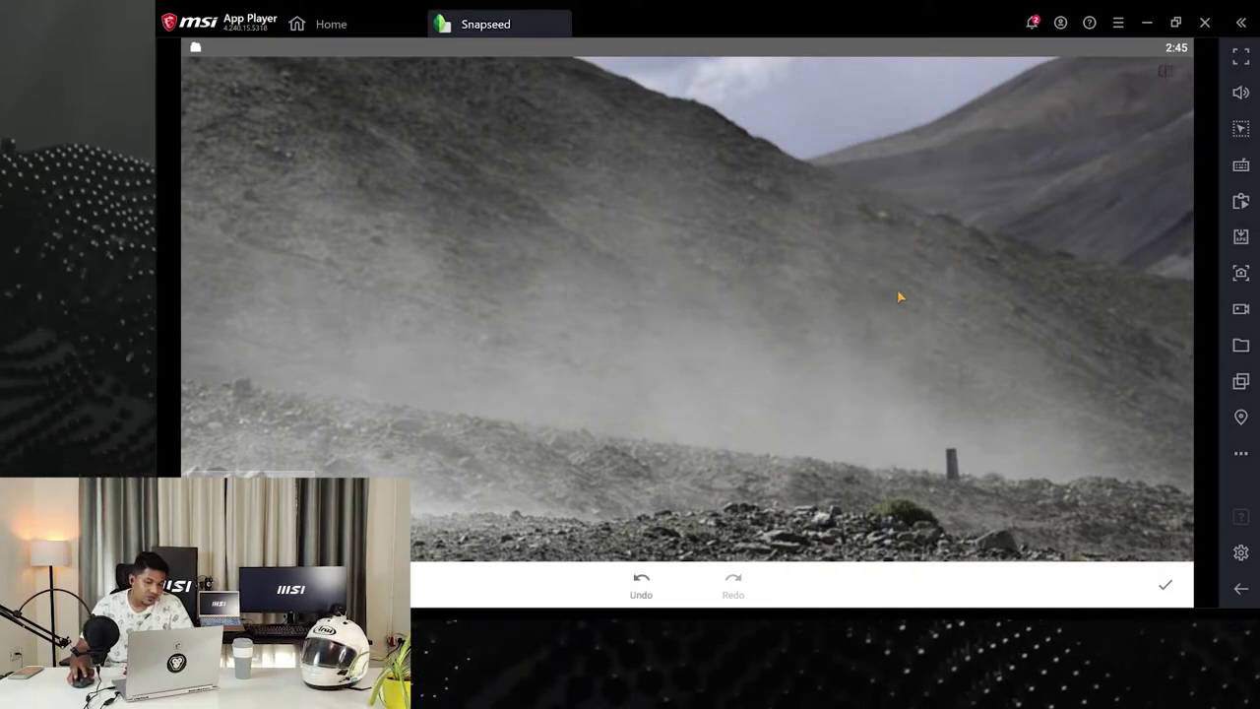
pyautogui.moveTo(950, 451)
pyautogui.mouseDown()
pyautogui.moveTo(953, 471)
pyautogui.moveTo(974, 468)
pyautogui.mouseUp()
pyautogui.moveTo(240, 386); pyautogui.dragTo(236, 380)
pyautogui.moveTo(549, 198)
pyautogui.mouseDown()
pyautogui.moveTo(713, 246)
pyautogui.moveTo(870, 271)
pyautogui.mouseUp()
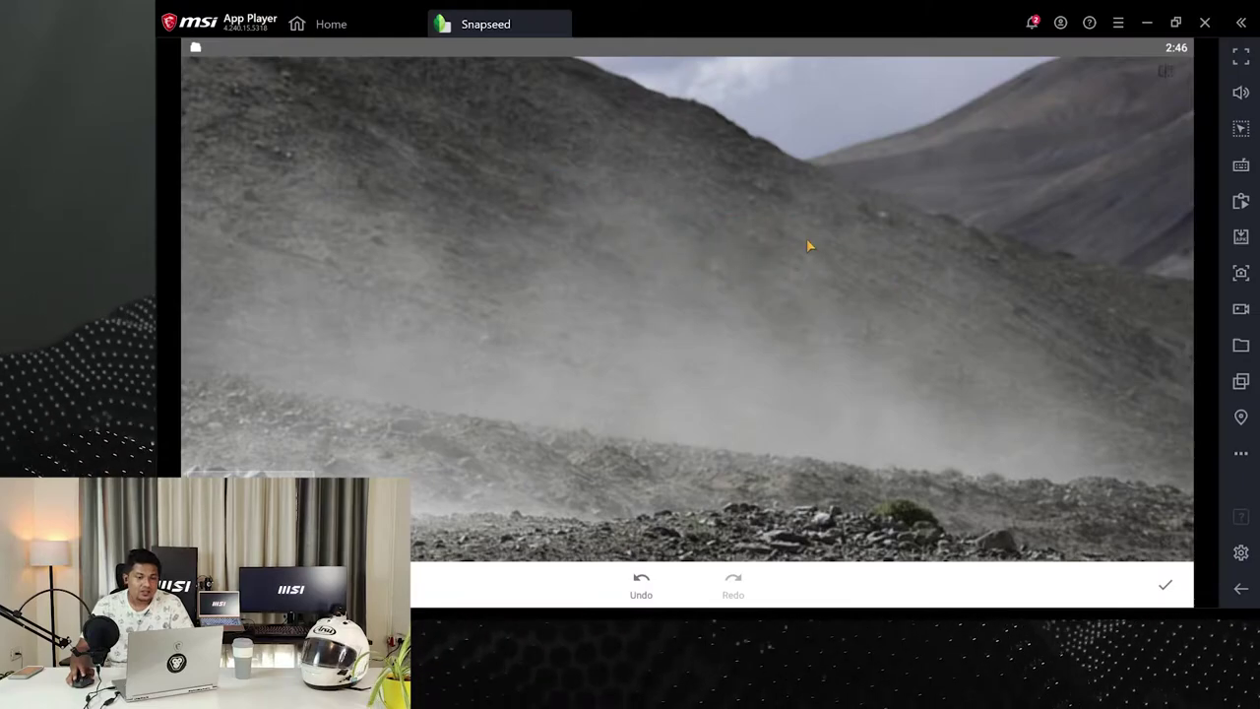
# Heal away the tall pole rising behind the jeep's roof, undoing the shaft stroke and repainting it from the base upward
pyautogui.scroll(-3, 806, 241)
pyautogui.scroll(3, 646, 195)
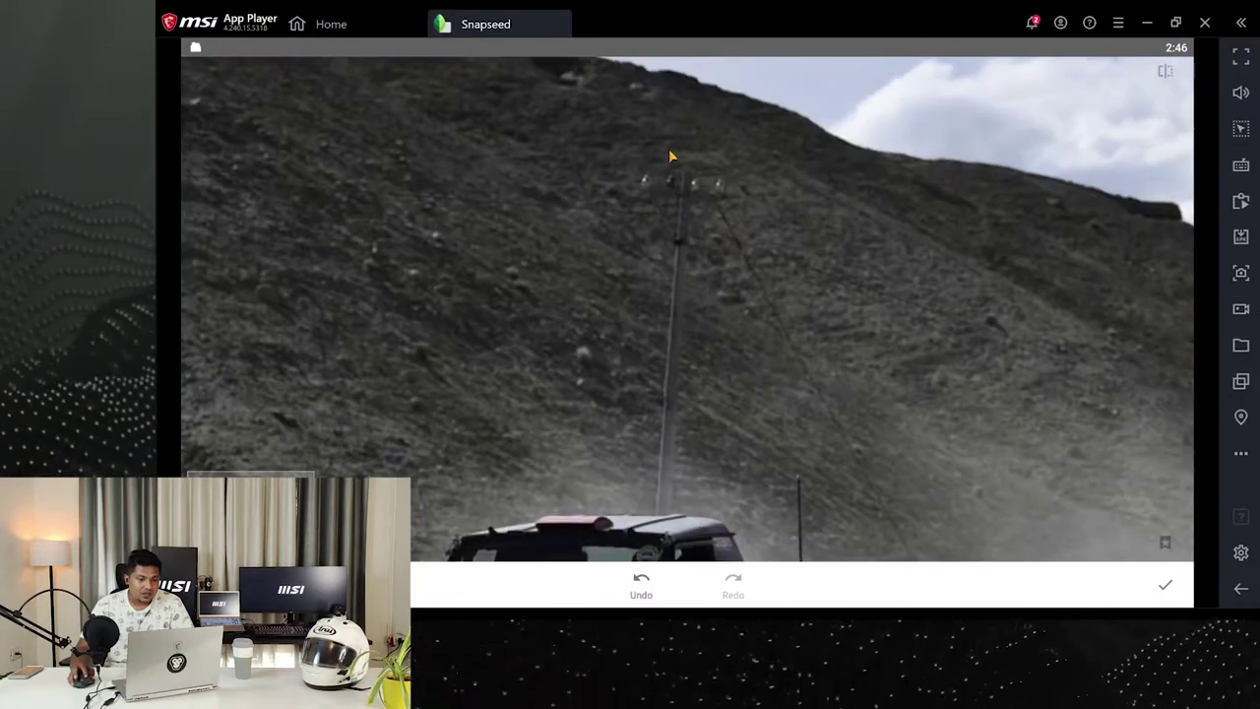
pyautogui.moveTo(732, 196)
pyautogui.mouseDown()
pyautogui.moveTo(645, 200)
pyautogui.moveTo(679, 227)
pyautogui.mouseUp()
pyautogui.moveTo(676, 284); pyautogui.dragTo(670, 508)
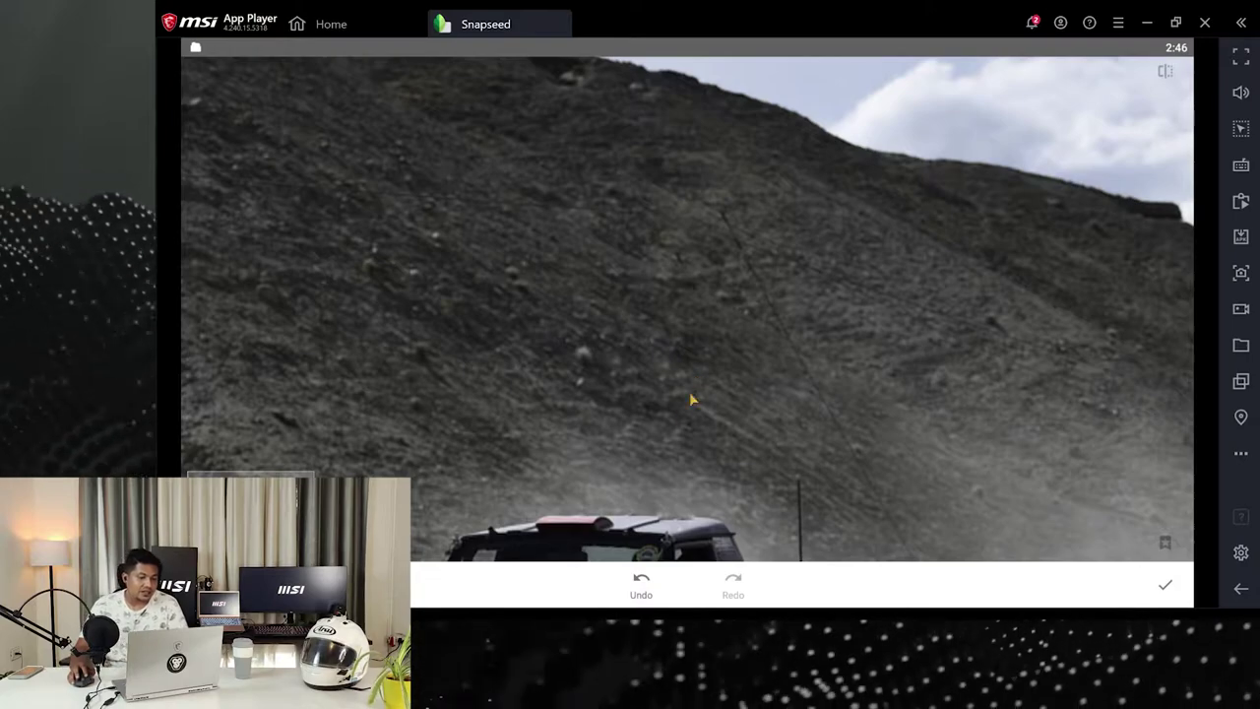
pyautogui.click(648, 582)
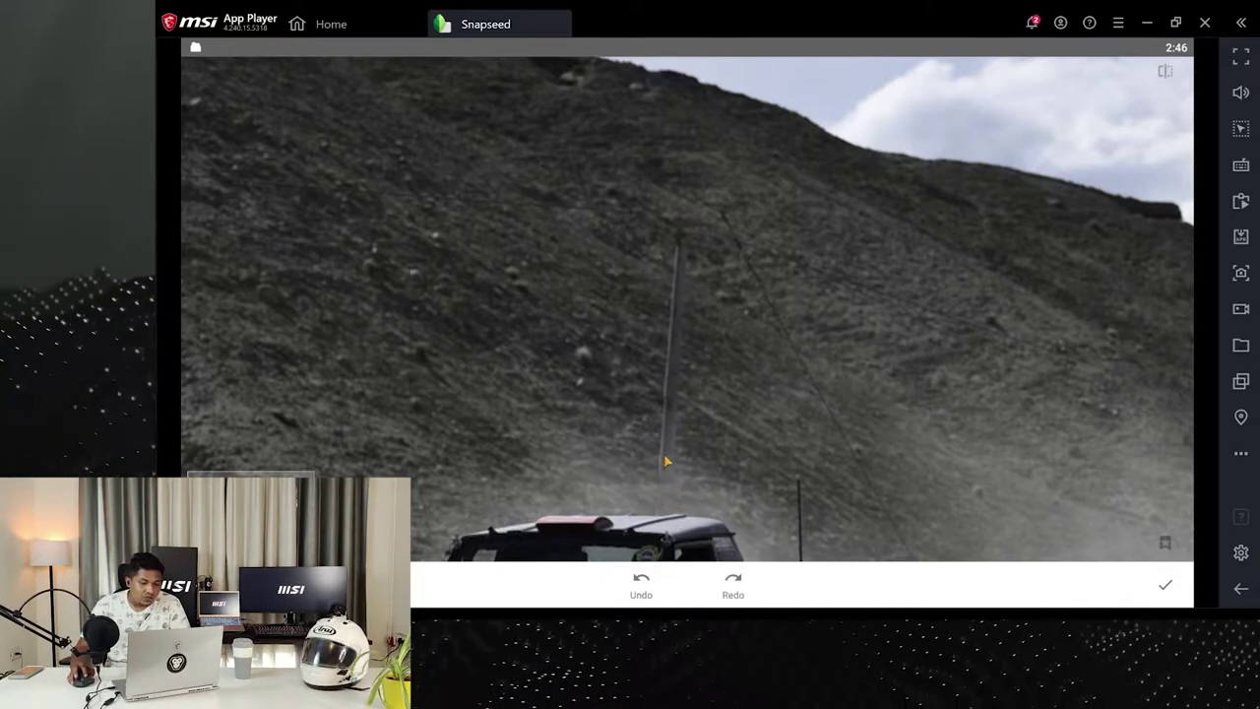
pyautogui.moveTo(666, 471); pyautogui.dragTo(672, 301)
pyautogui.moveTo(682, 236); pyautogui.dragTo(681, 235)
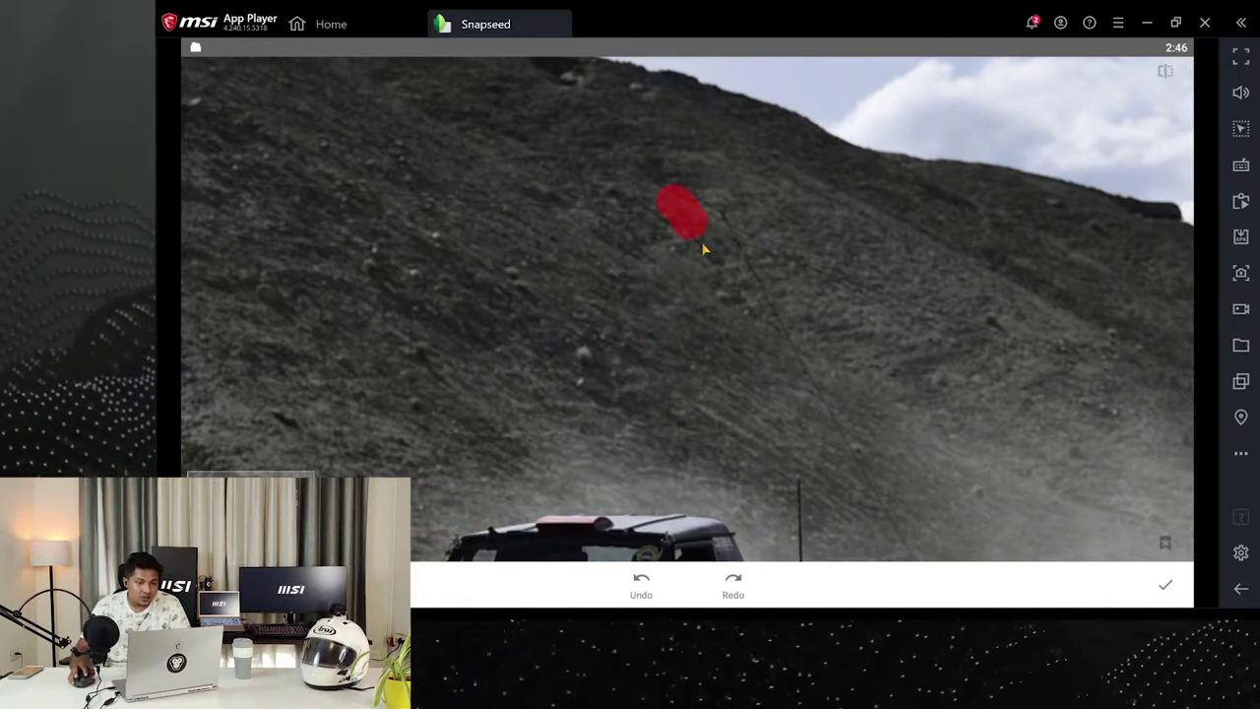
# Heal away the remaining thin wire running down the hillside behind the jeep
pyautogui.moveTo(830, 411); pyautogui.dragTo(868, 461)
pyautogui.scroll(-3, 674, 265)
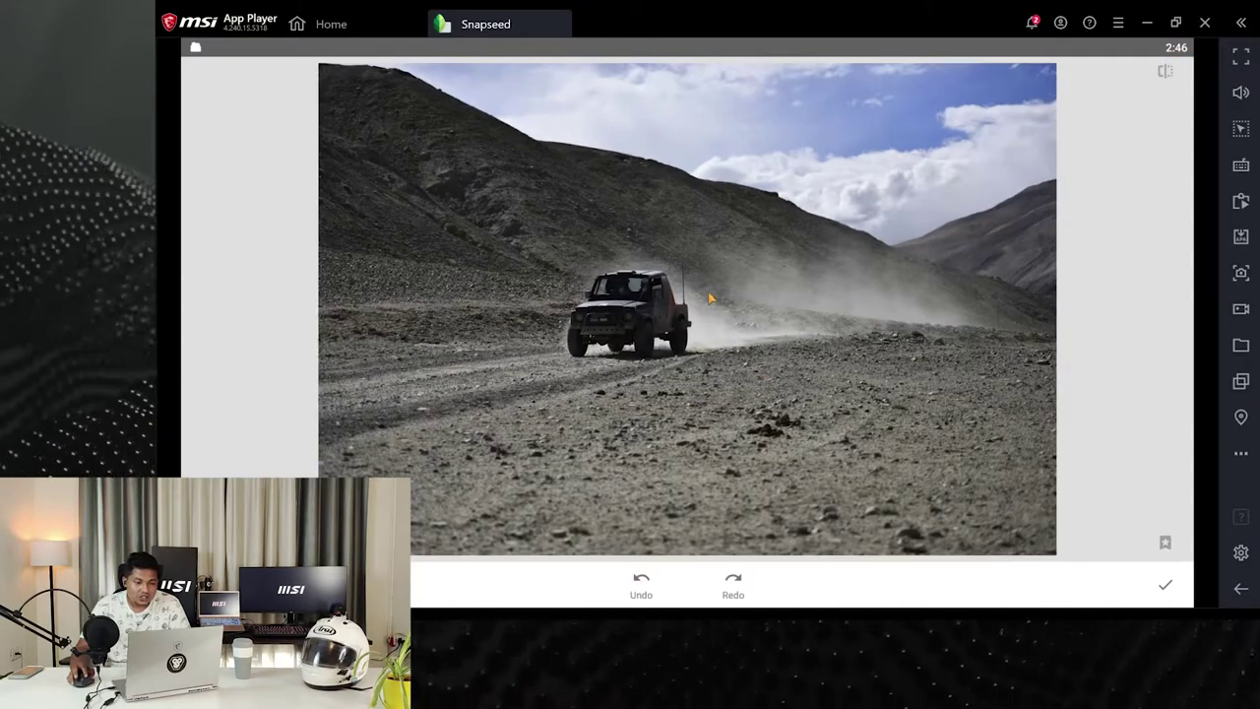
pyautogui.scroll(3, 700, 264)
pyautogui.moveTo(701, 258); pyautogui.dragTo(802, 429)
pyautogui.scroll(-3, 758, 254)
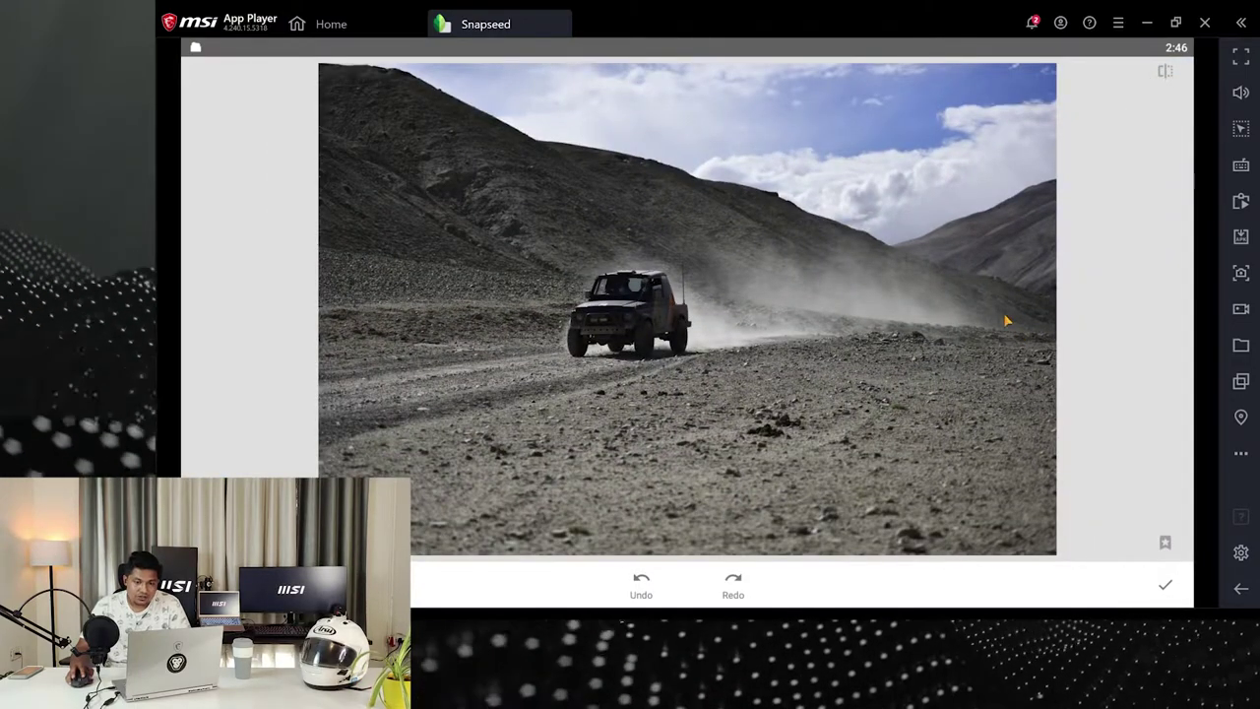
# Heal away the faint distant pole on the far slope and the rock beside the green bush
pyautogui.scroll(3, 1049, 344)
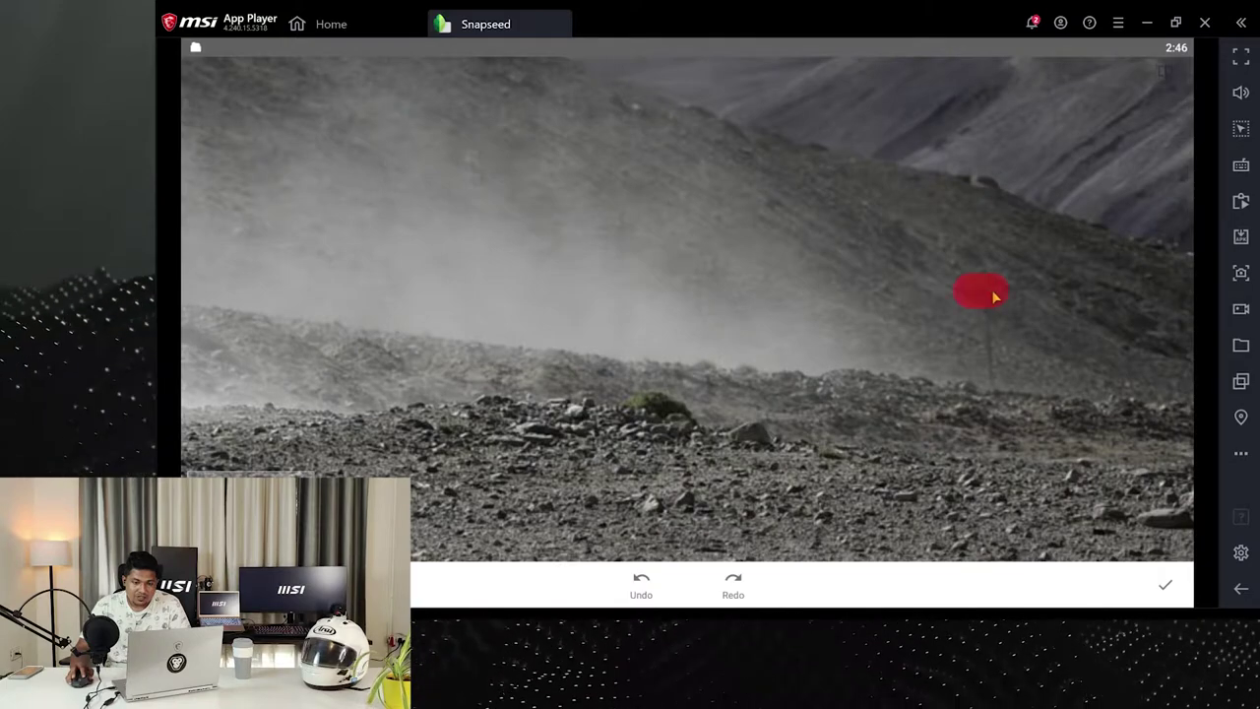
pyautogui.moveTo(993, 379); pyautogui.dragTo(991, 388)
pyautogui.moveTo(722, 440)
pyautogui.mouseDown()
pyautogui.moveTo(763, 433)
pyautogui.moveTo(783, 402)
pyautogui.mouseUp()
pyautogui.scroll(-3, 808, 330)
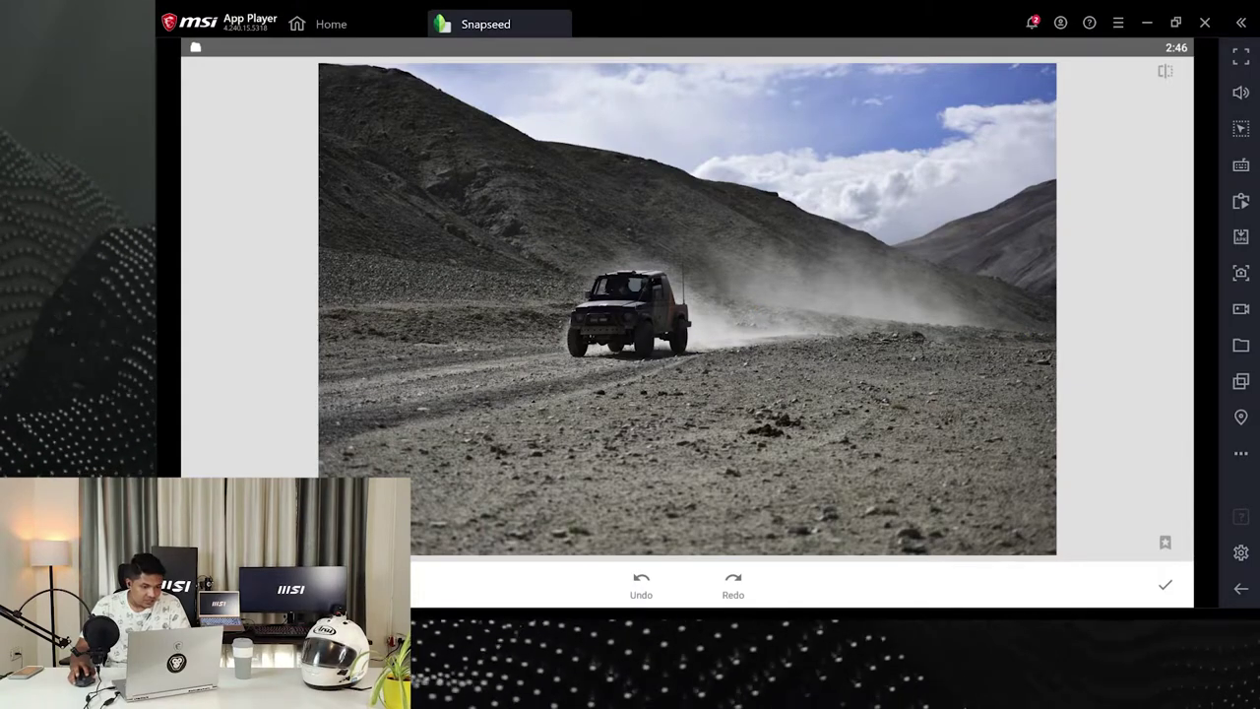
# Heal away the dark rock cluster and the larger stones in the gravel foreground
pyautogui.moveTo(751, 438); pyautogui.dragTo(793, 433)
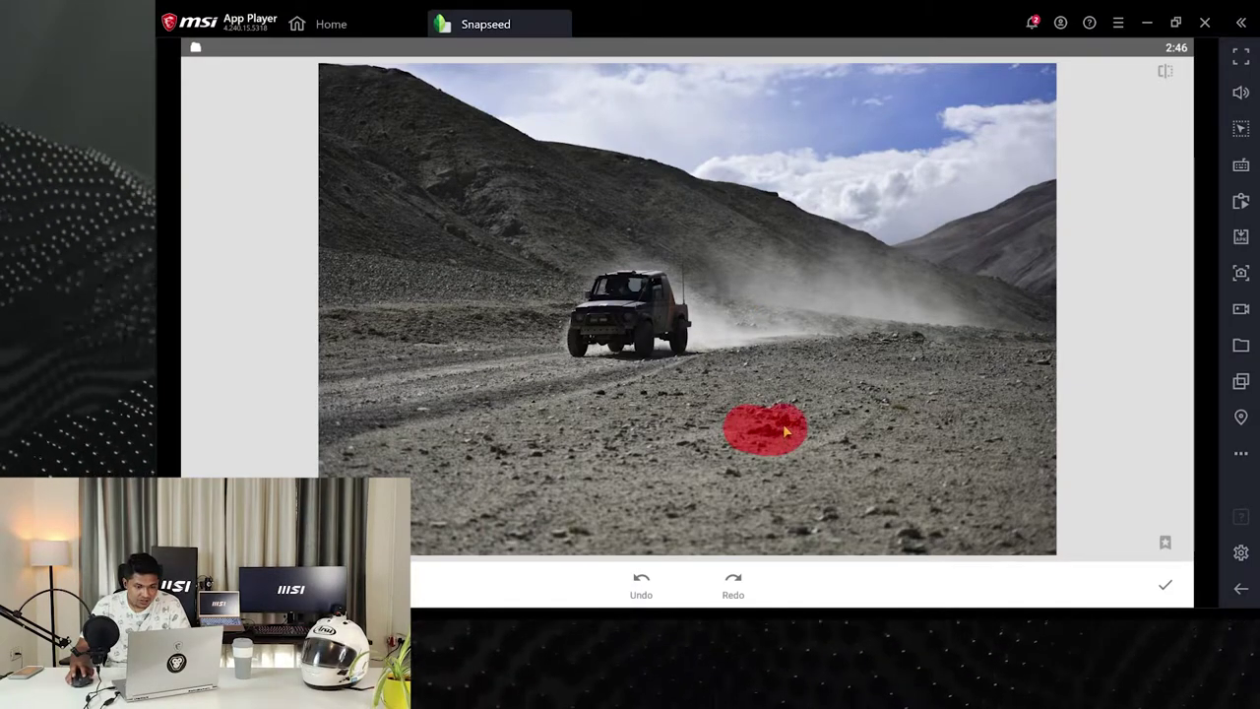
pyautogui.moveTo(890, 524); pyautogui.dragTo(873, 510)
pyautogui.click(904, 533)
pyautogui.click(825, 518)
pyautogui.click(802, 527)
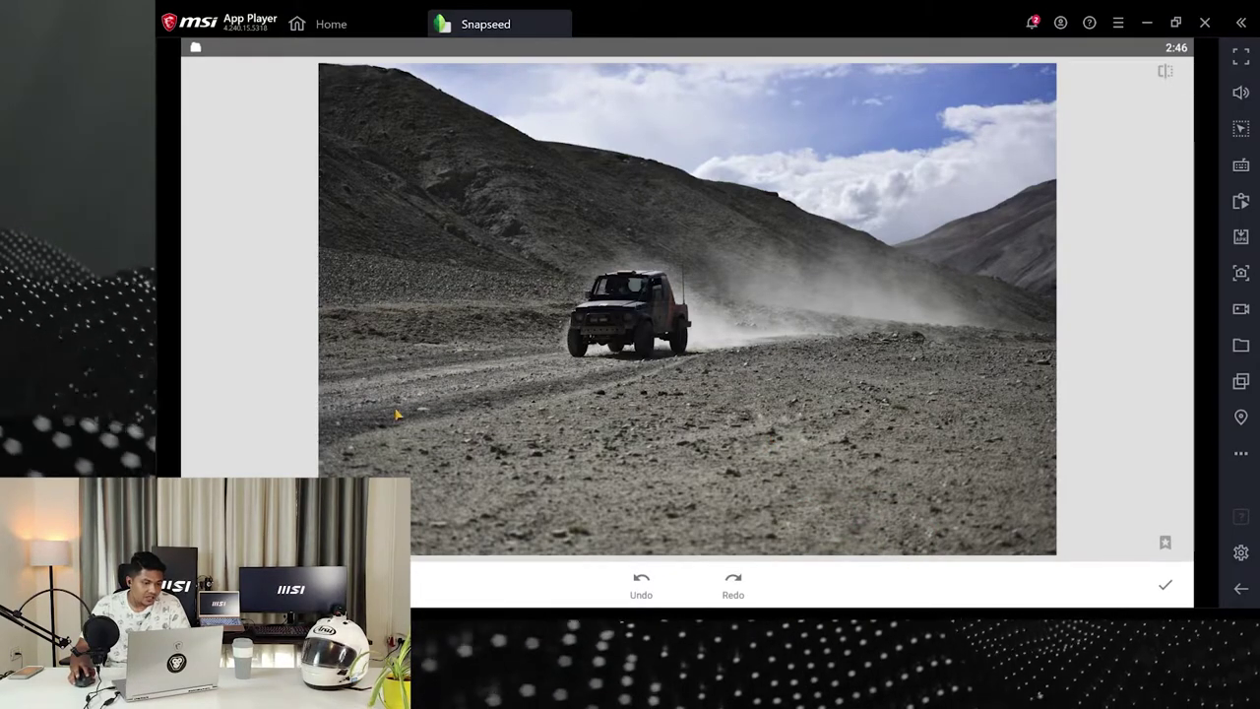
# Heal stones on the dirt track in front of the jeep, undo the last stroke, and apply the Healing edit
pyautogui.scroll(5, 594, 400)
pyautogui.moveTo(595, 401); pyautogui.dragTo(527, 393)
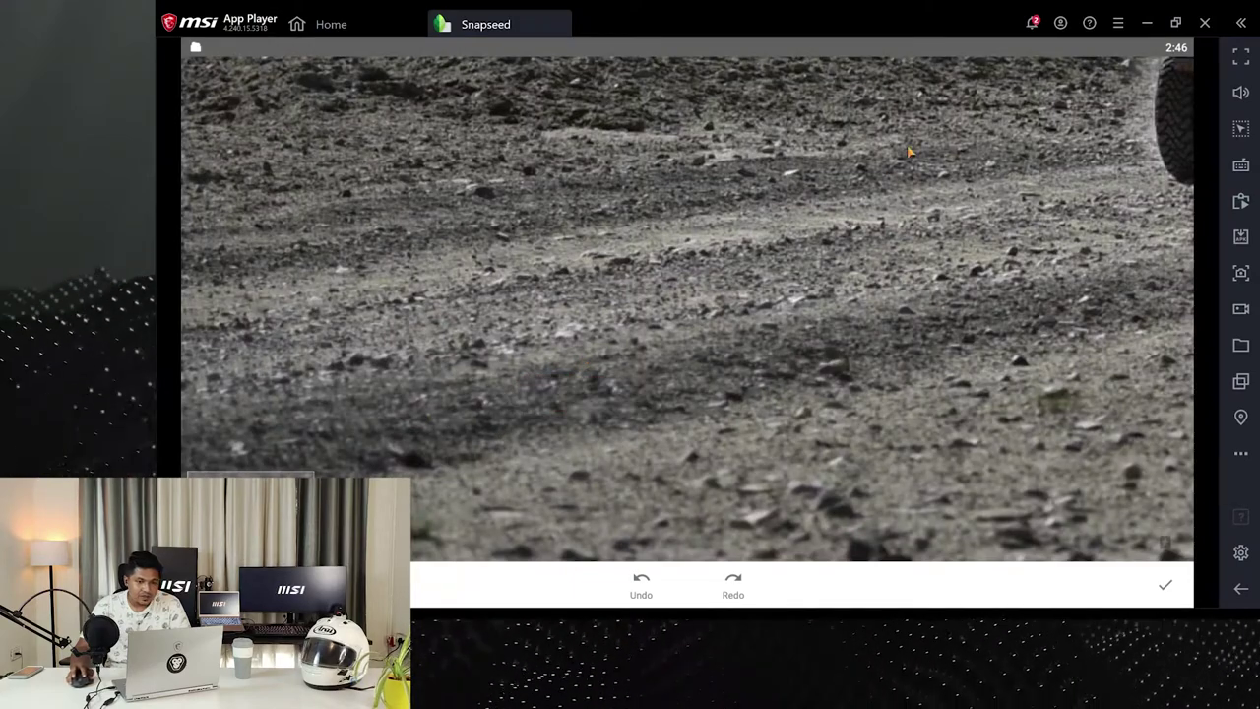
pyautogui.click(486, 191)
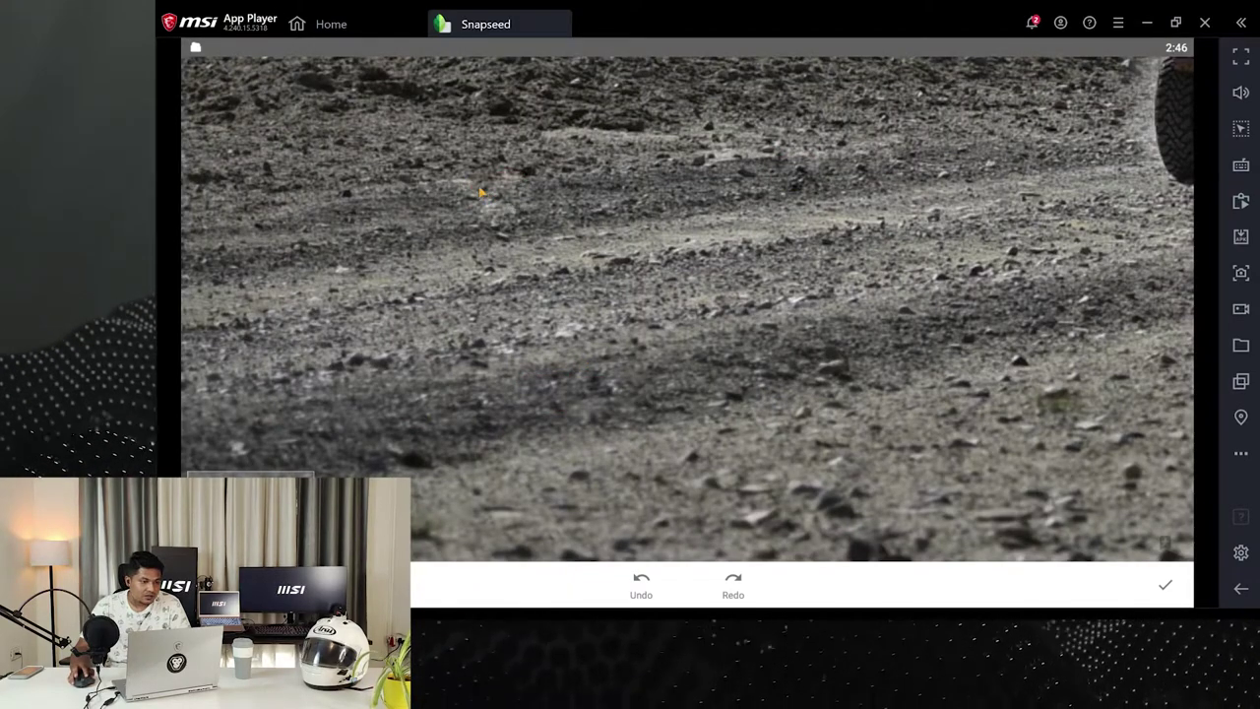
pyautogui.scroll(-5, 491, 325)
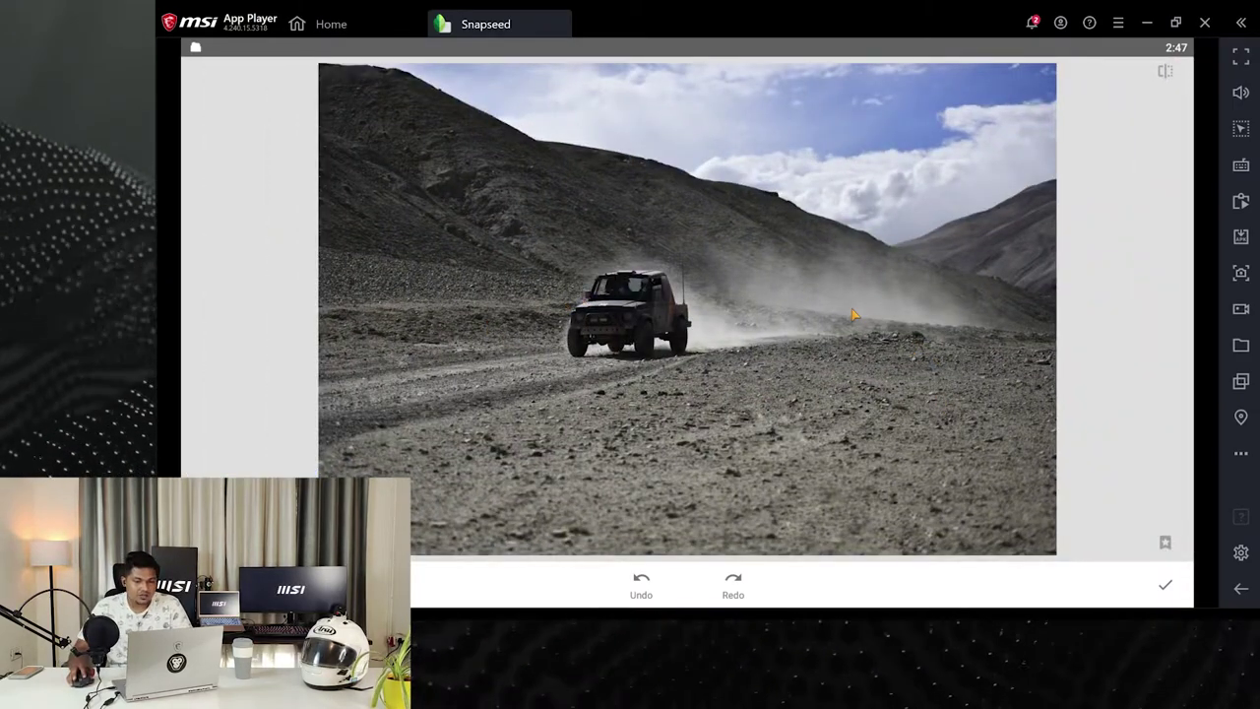
pyautogui.click(641, 582)
pyautogui.click(1165, 584)
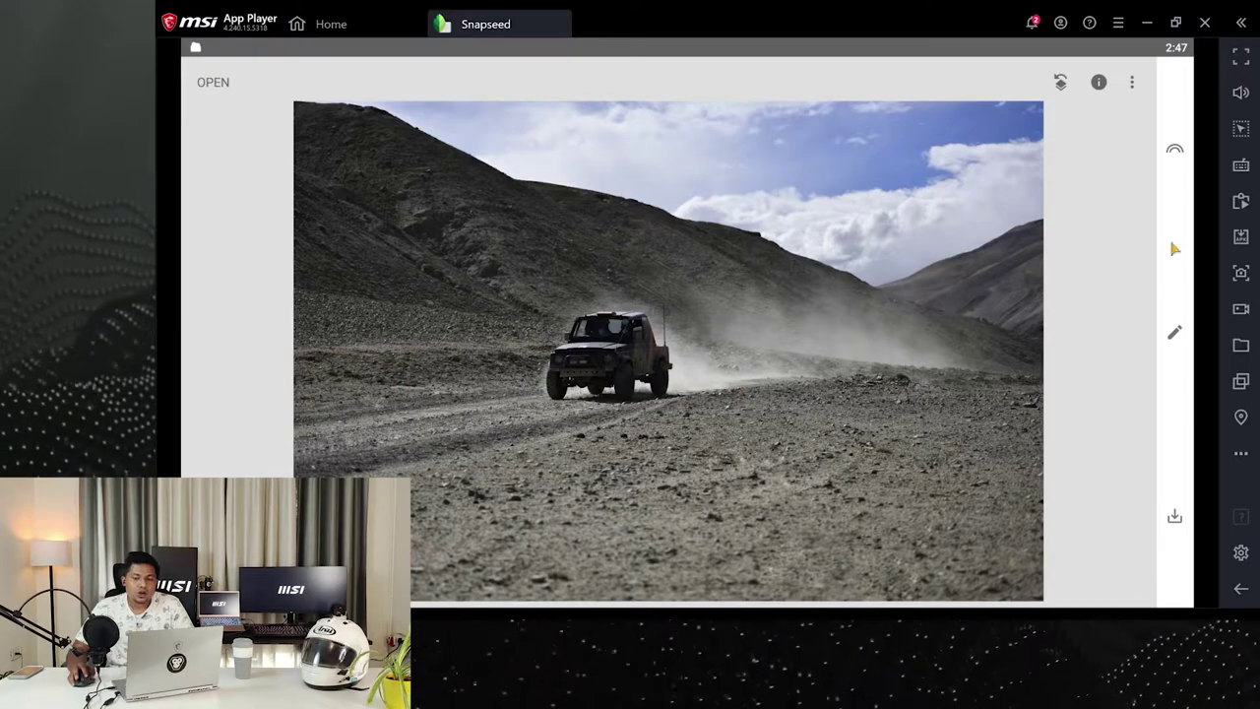
# Start Tune Image on the healed photo and set Ambiance to +27
pyautogui.click(1174, 337)
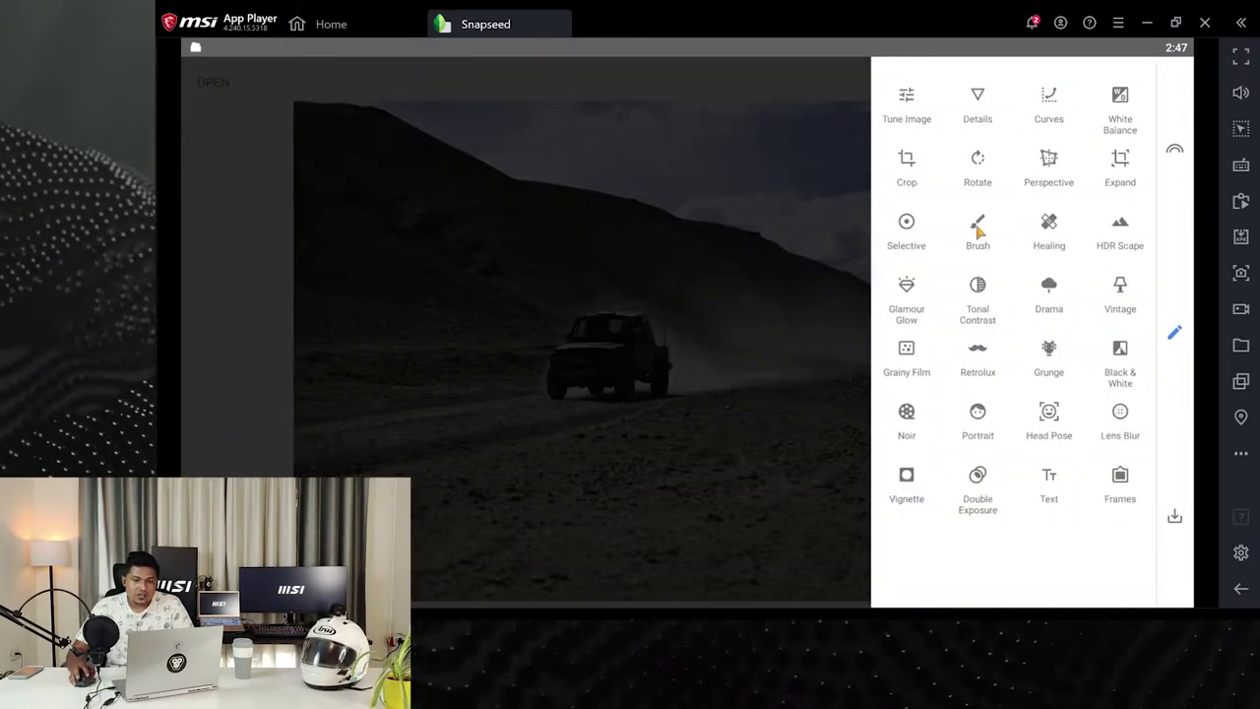
pyautogui.click(907, 110)
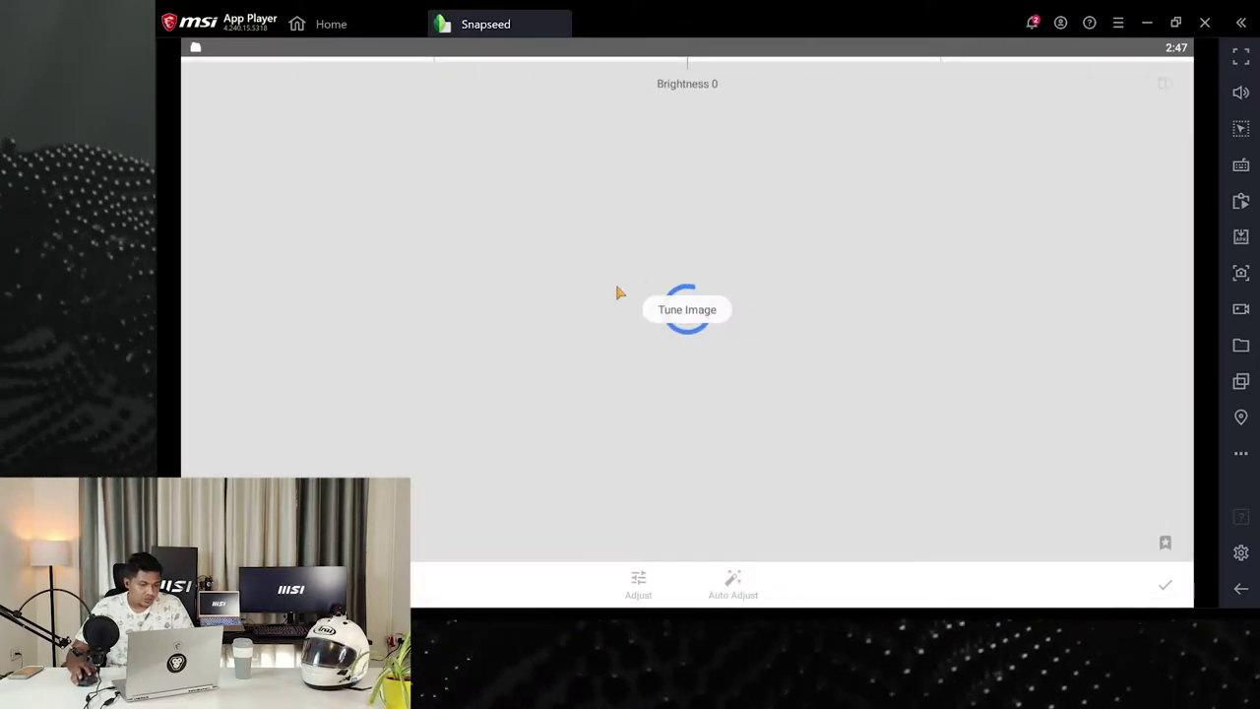
pyautogui.moveTo(809, 384); pyautogui.dragTo(825, 267)
pyautogui.moveTo(741, 370); pyautogui.dragTo(843, 360)
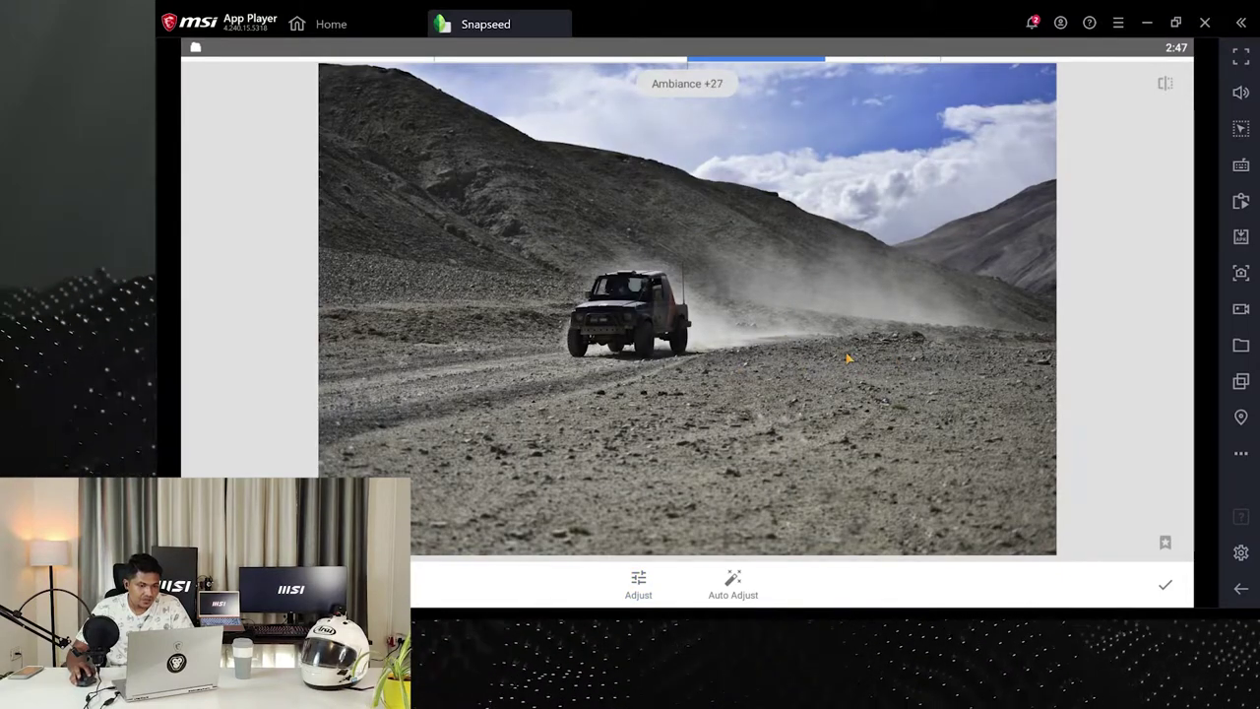
# Set Shadows to +80 and Saturation to +57, applying the Tune Image edit
pyautogui.moveTo(832, 312); pyautogui.dragTo(816, 270)
pyautogui.moveTo(714, 399); pyautogui.dragTo(1009, 331)
pyautogui.scroll(3, 740, 364)
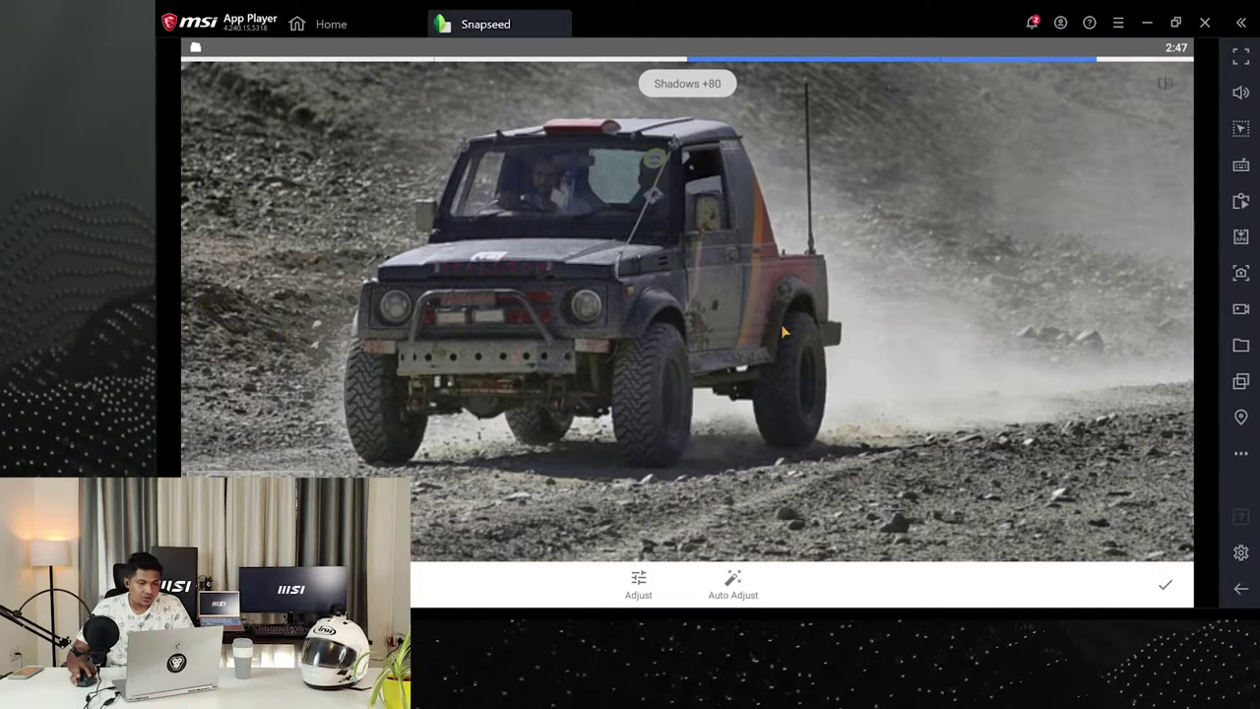
pyautogui.scroll(-3, 652, 293)
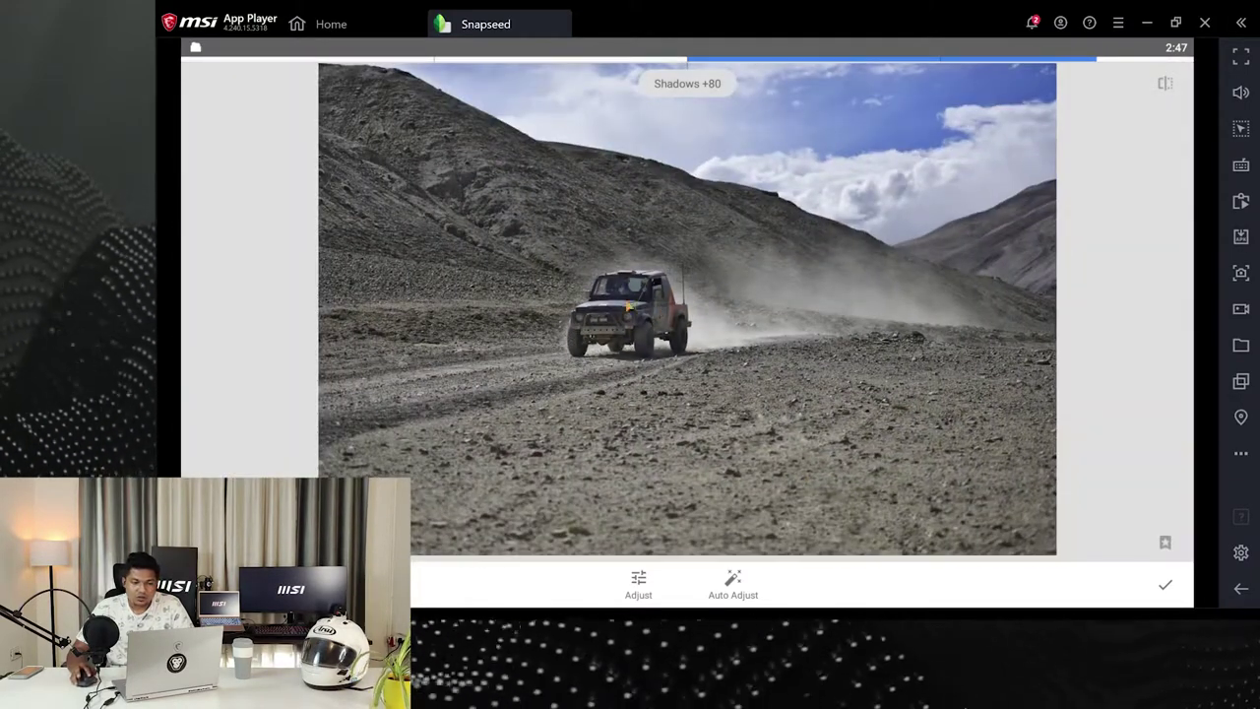
pyautogui.moveTo(761, 351); pyautogui.dragTo(906, 371)
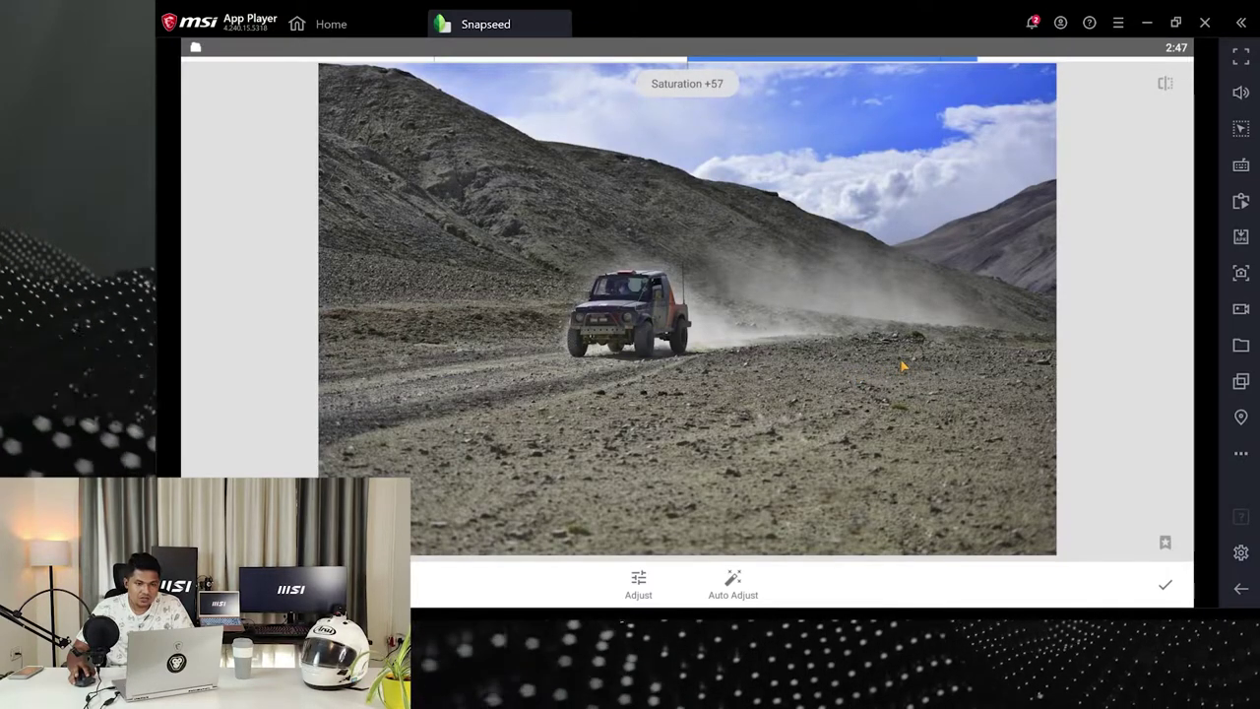
pyautogui.click(1164, 581)
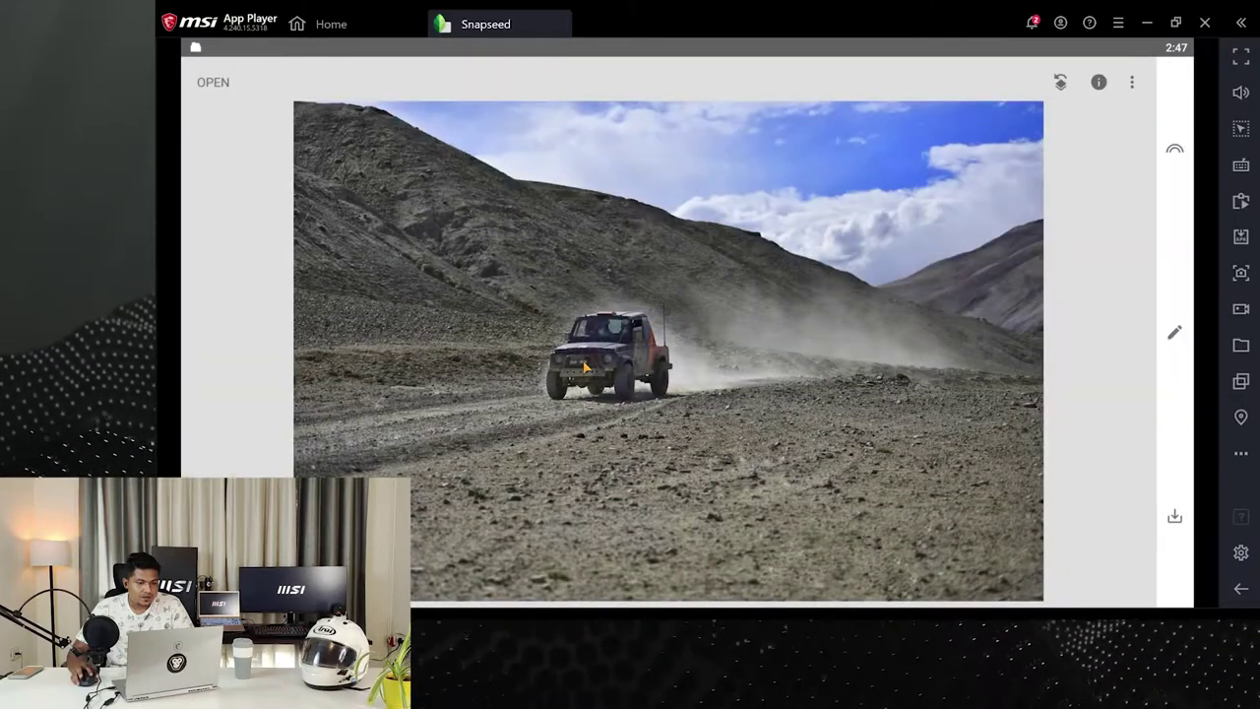
# Start a Selective edit and add a control point on the jeep's hood
pyautogui.doubleClick(586, 367)
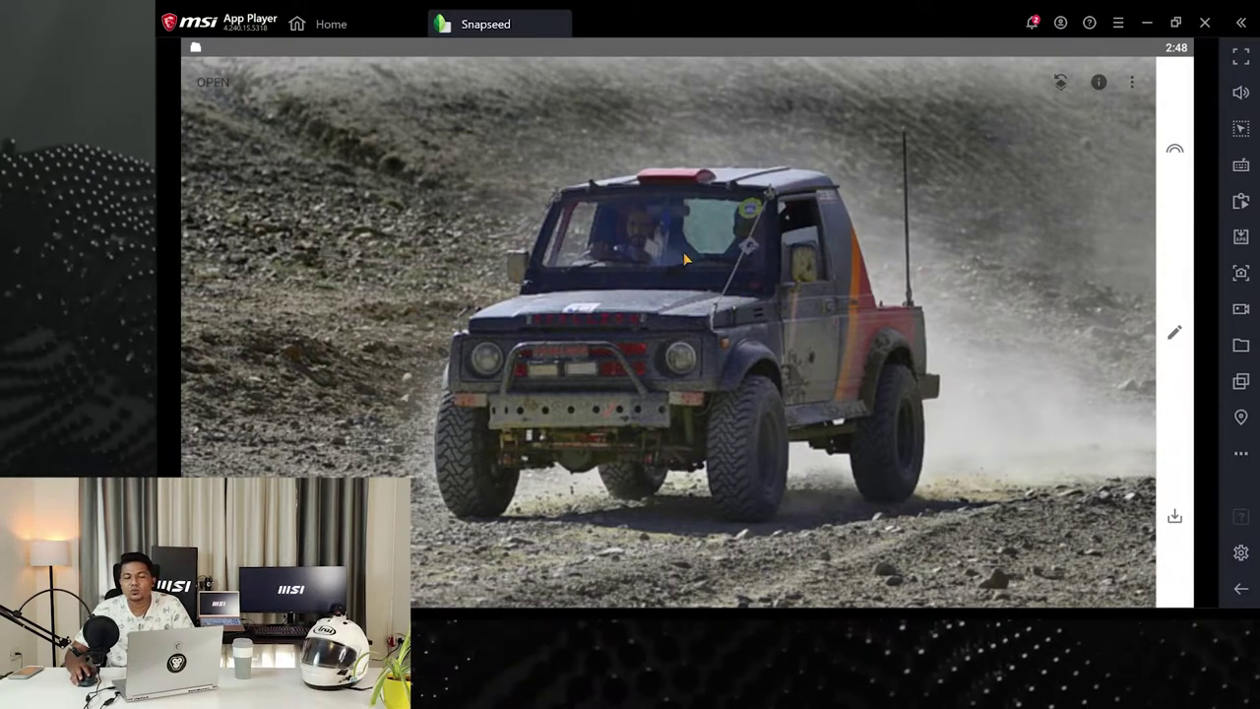
pyautogui.click(1175, 335)
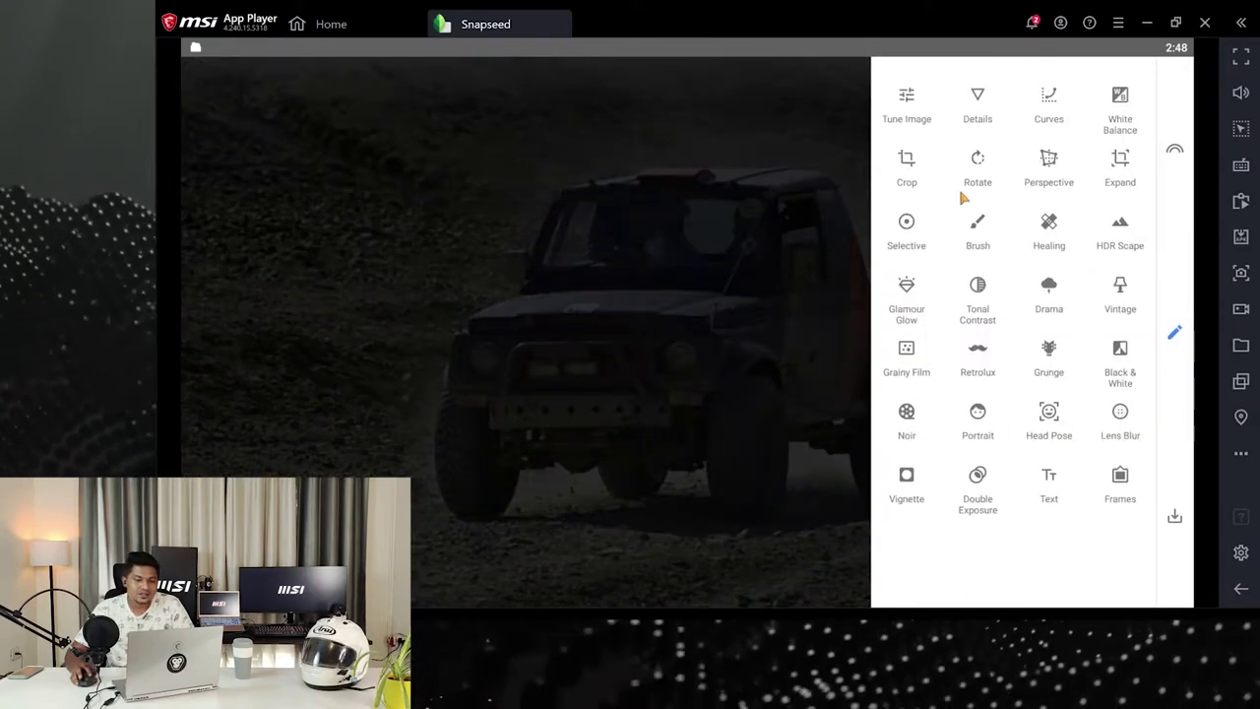
pyautogui.click(909, 225)
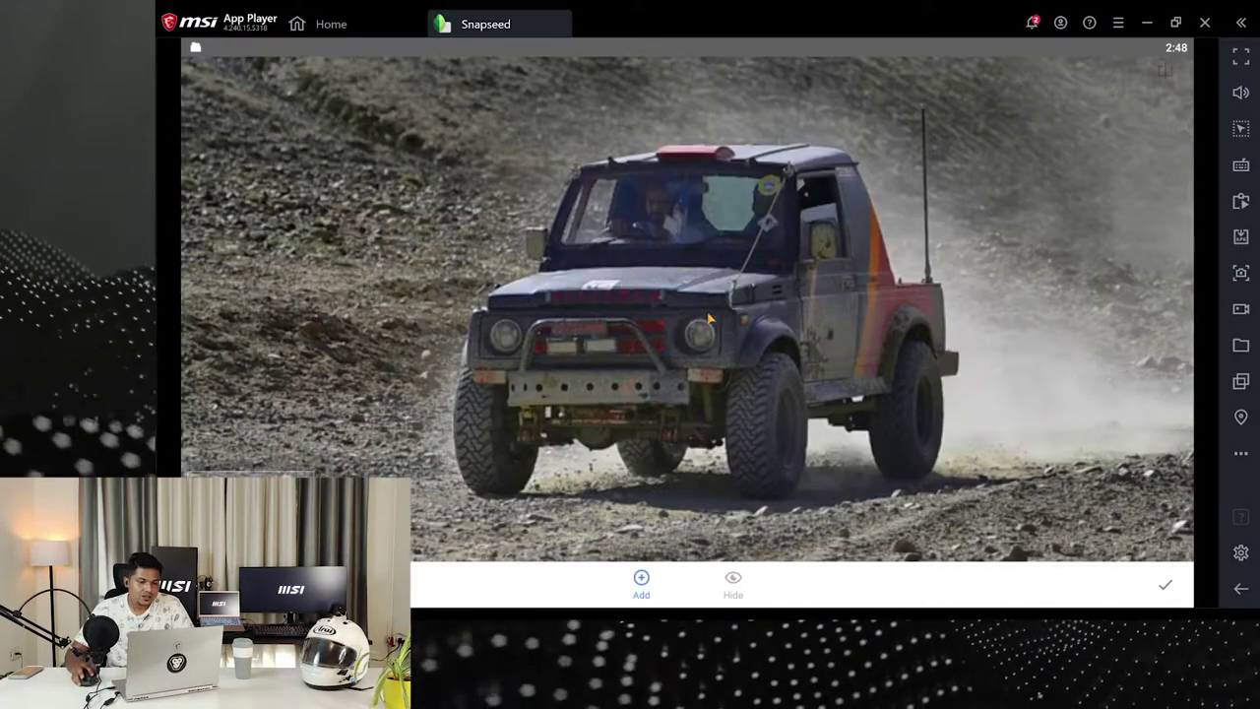
pyautogui.click(709, 294)
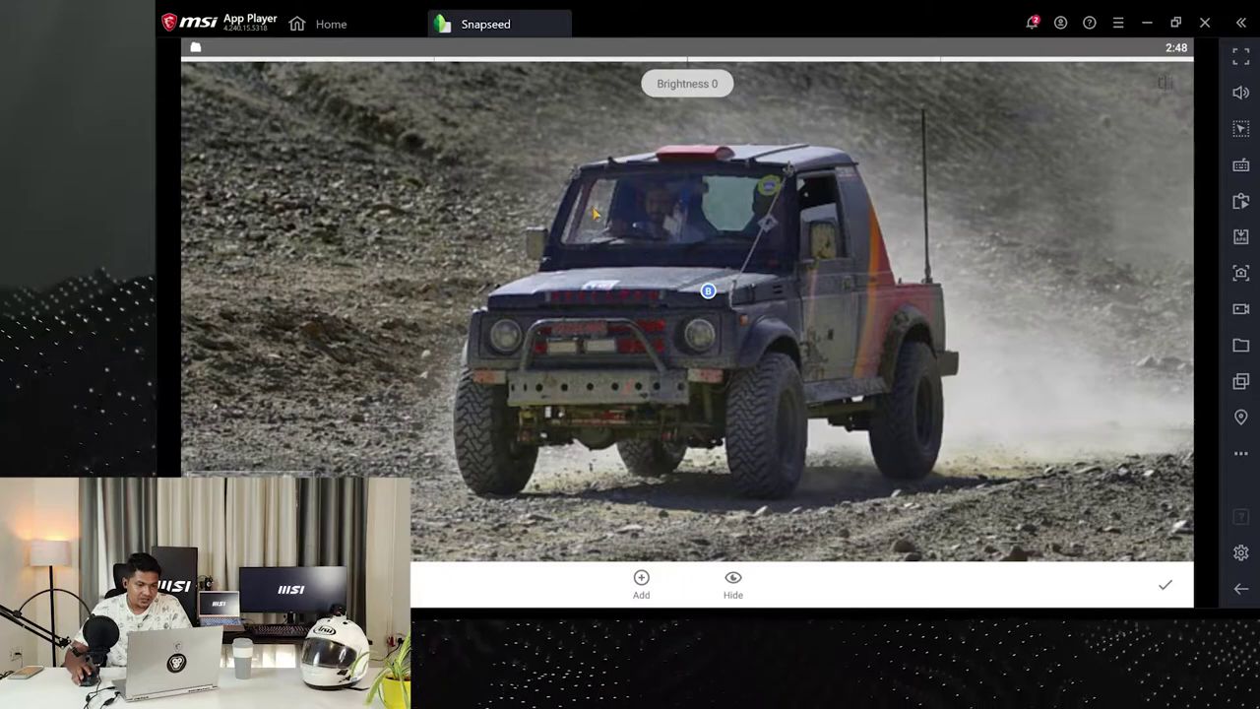
# Adjust the area affected by the Selective point and shift the point slightly down the jeep's hood
pyautogui.scroll(5, 636, 229)
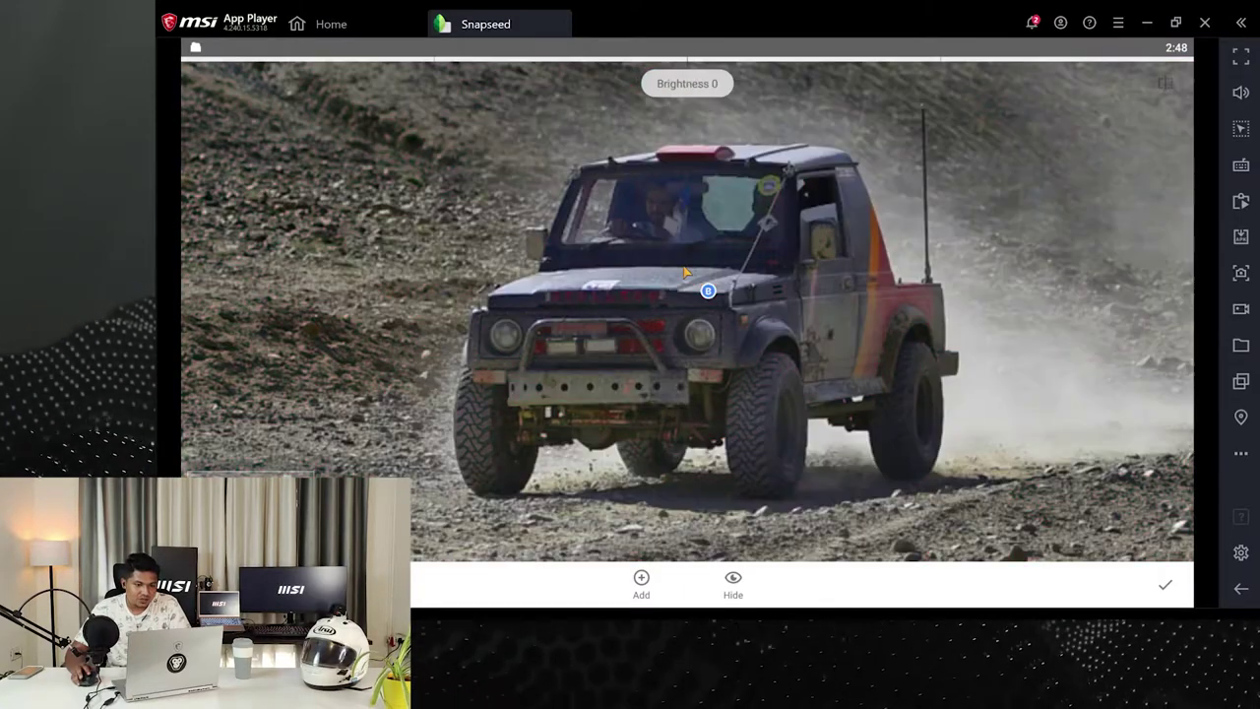
pyautogui.scroll(-3, 683, 267)
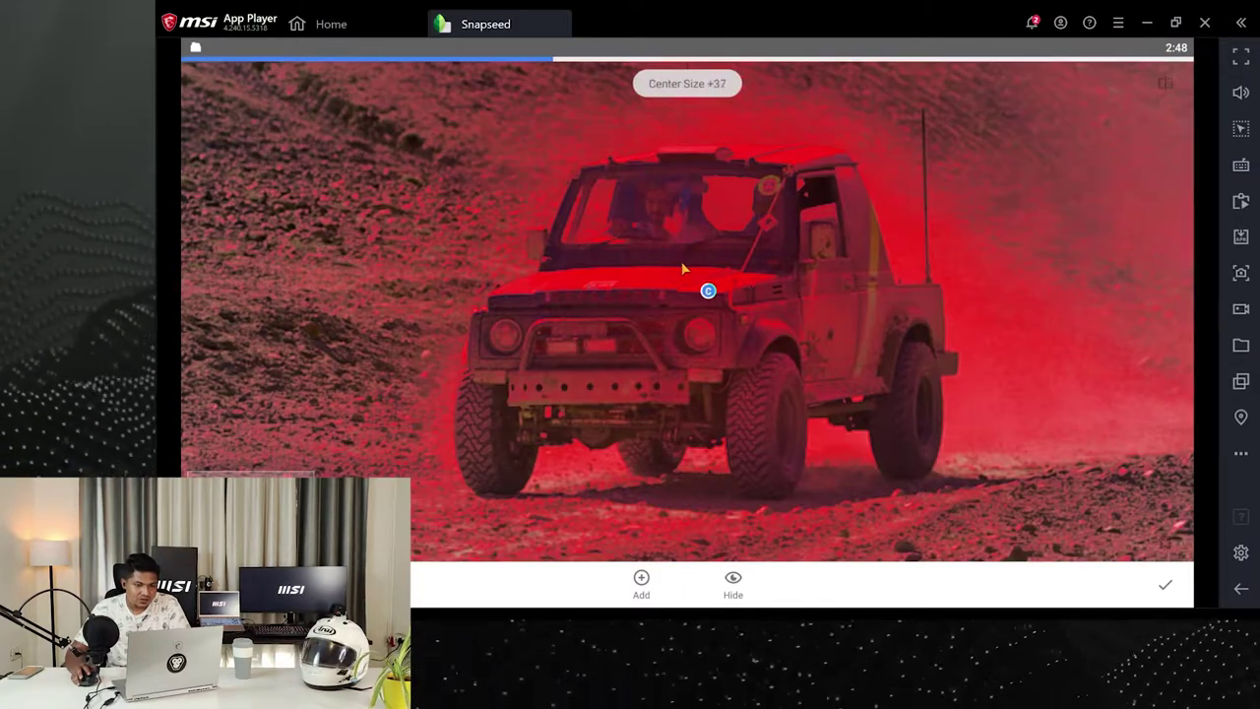
pyautogui.scroll(3, 683, 268)
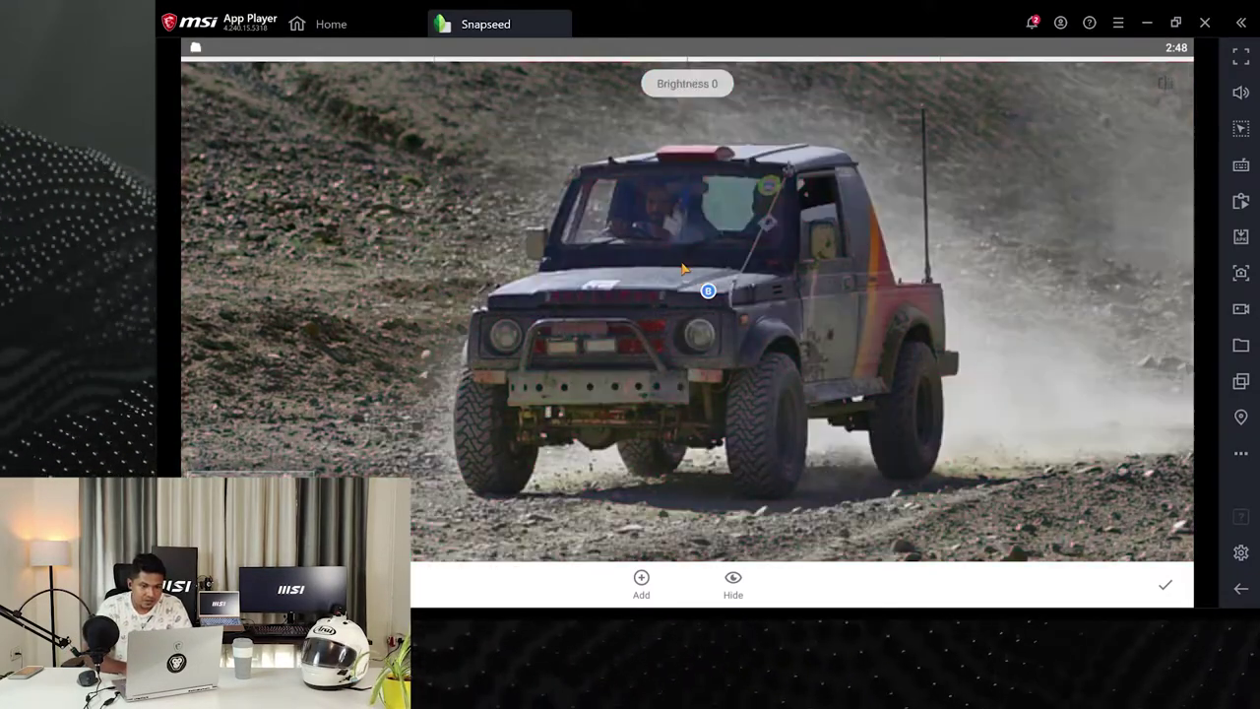
pyautogui.scroll(2, 684, 268)
pyautogui.scroll(2, 683, 268)
pyautogui.scroll(2, 683, 268)
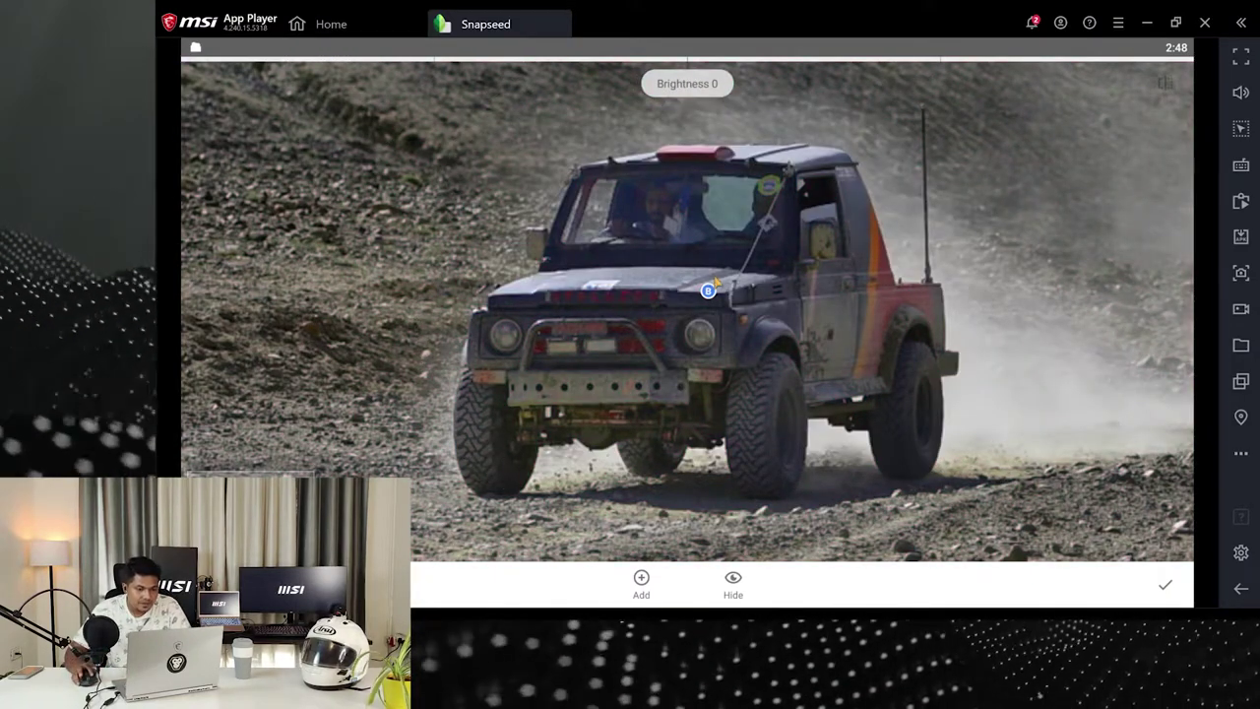
pyautogui.moveTo(707, 293); pyautogui.dragTo(712, 303)
pyautogui.scroll(1, 717, 301)
pyautogui.scroll(1, 739, 313)
# Set the Selective point's Saturation to -69 and Contrast to +28, and apply the Selective edit
pyautogui.moveTo(774, 330); pyautogui.dragTo(787, 364)
pyautogui.moveTo(861, 328); pyautogui.dragTo(601, 344)
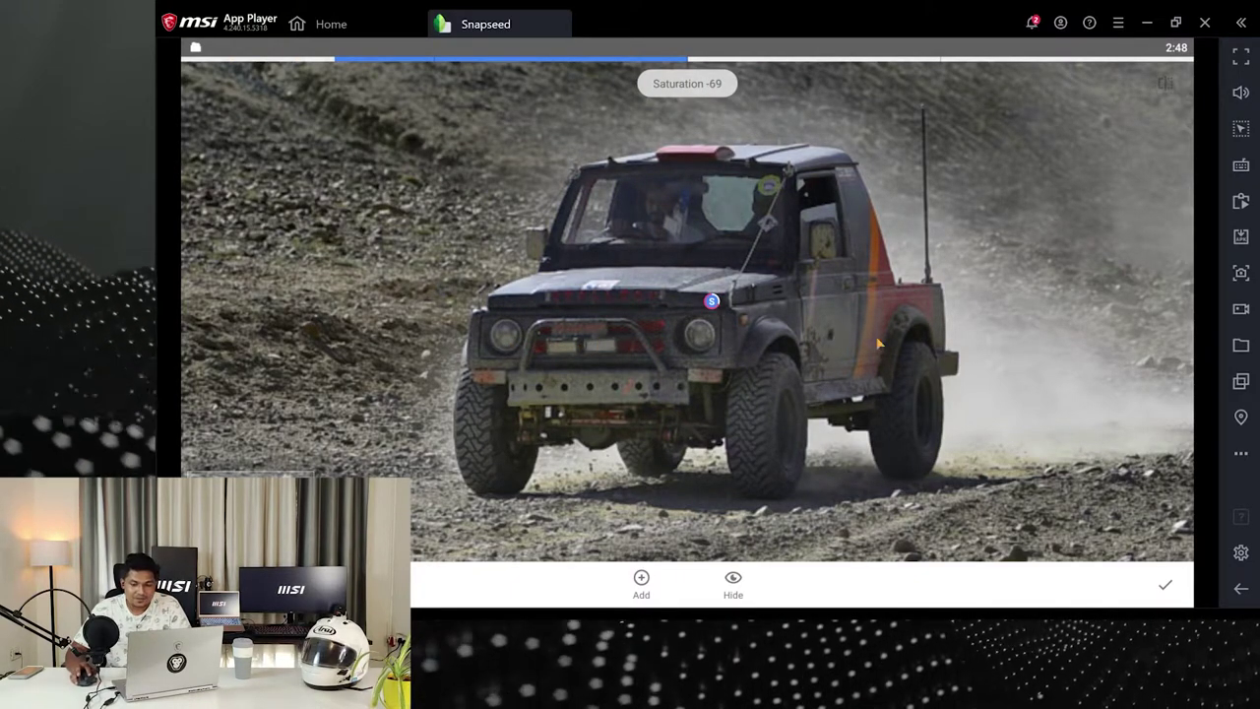
pyautogui.moveTo(910, 414); pyautogui.dragTo(938, 423)
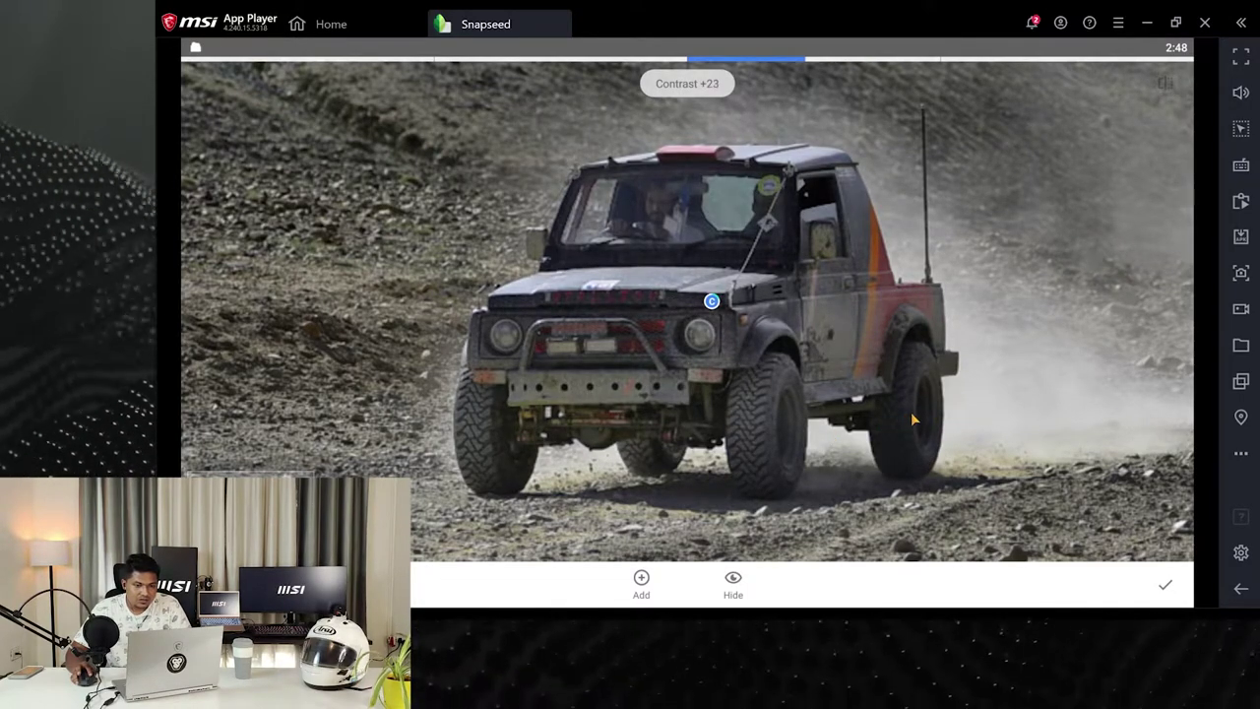
pyautogui.moveTo(915, 421); pyautogui.dragTo(838, 427)
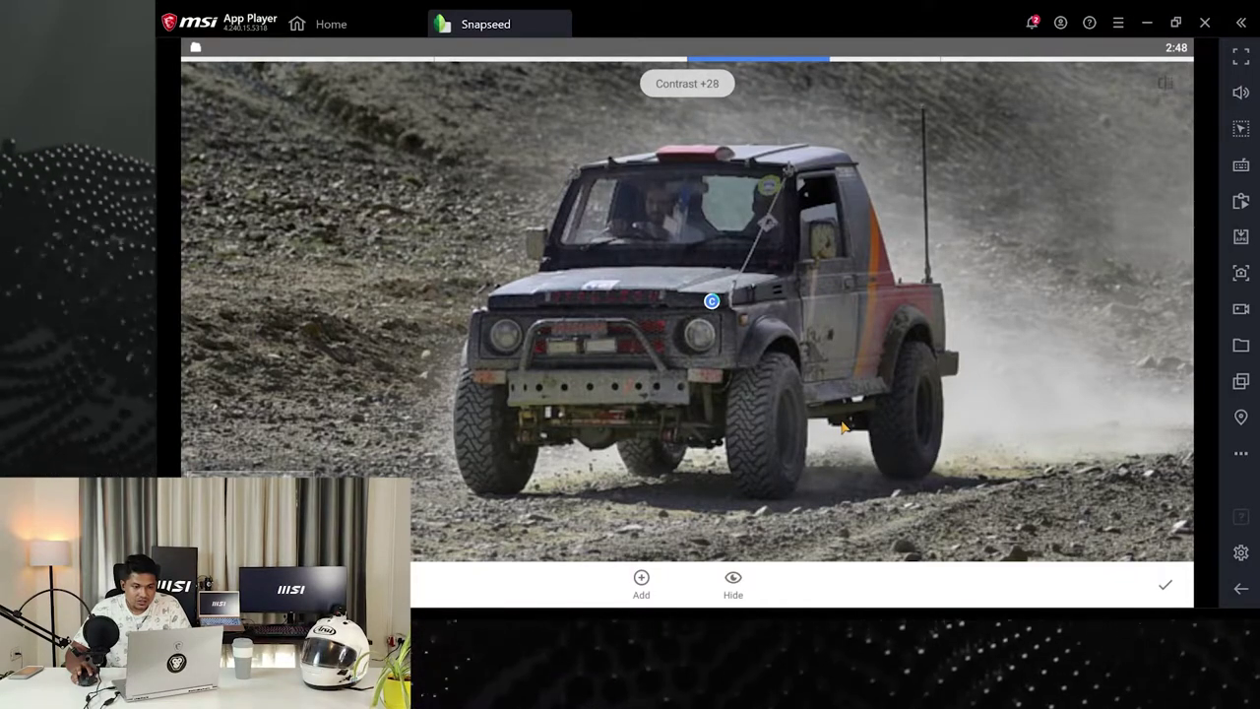
pyautogui.click(1167, 587)
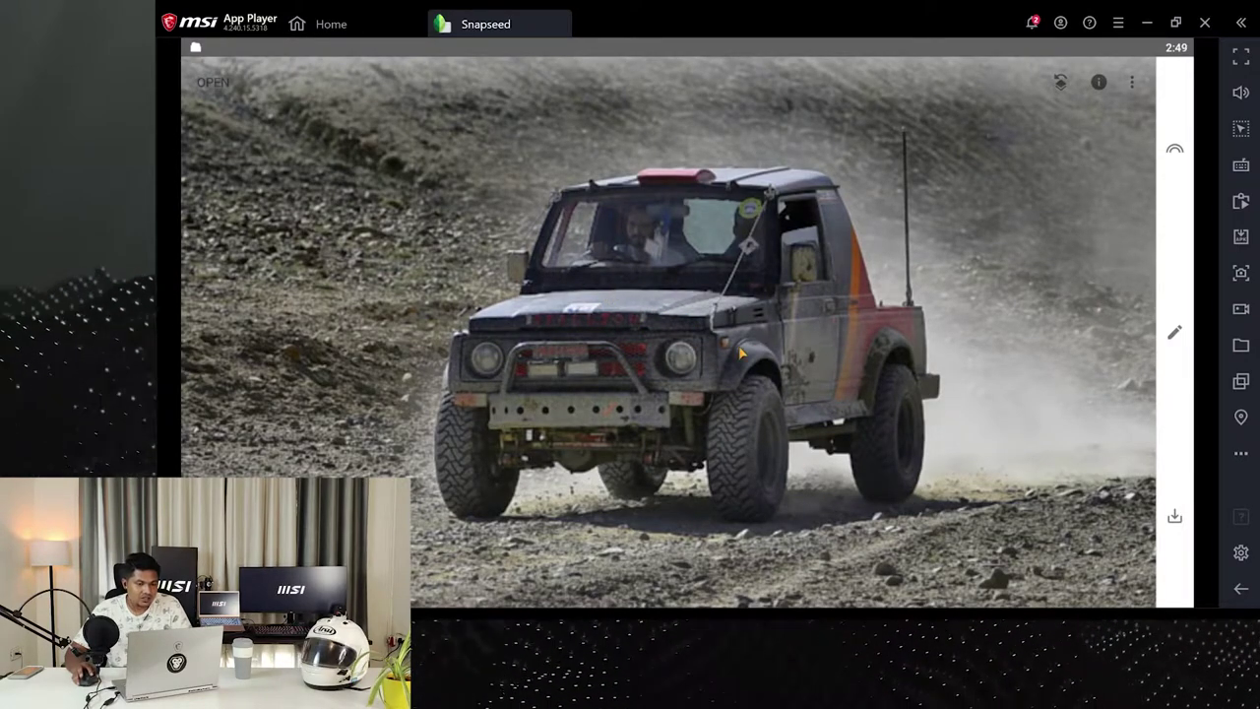
# Compare the whole edited photo with the original and examine the jeep up close
pyautogui.scroll(-5, 926, 367)
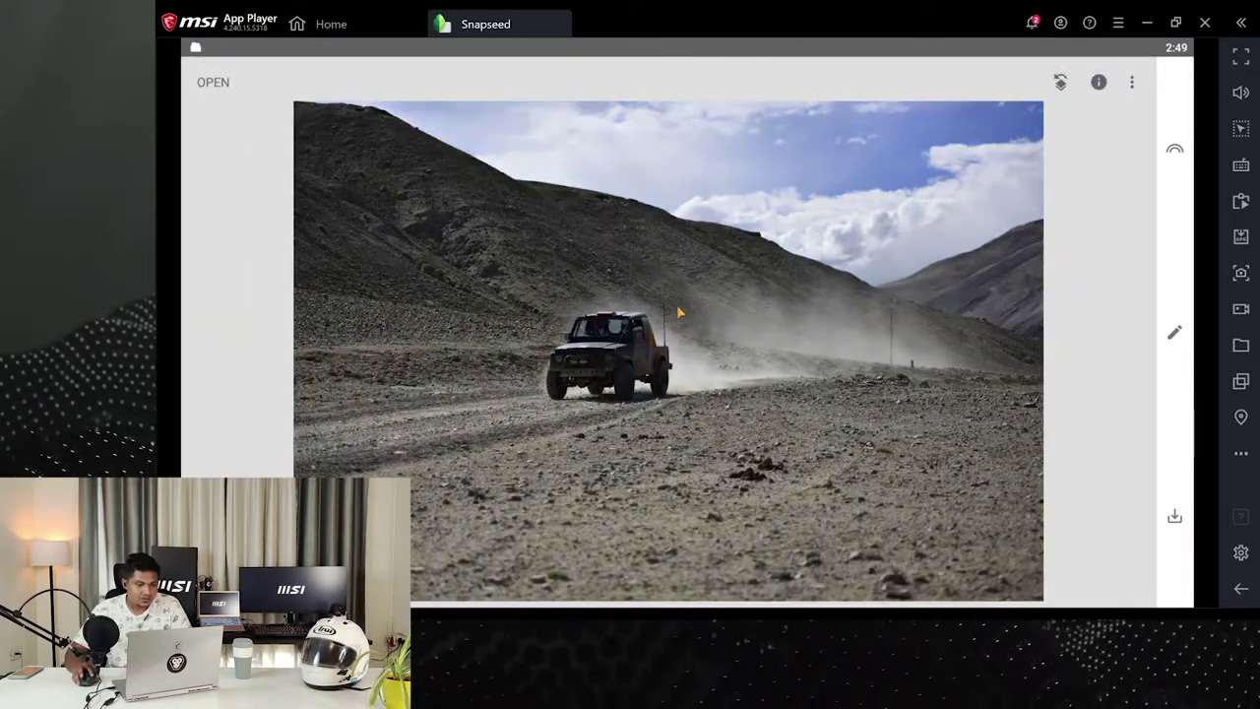
pyautogui.click(679, 313)
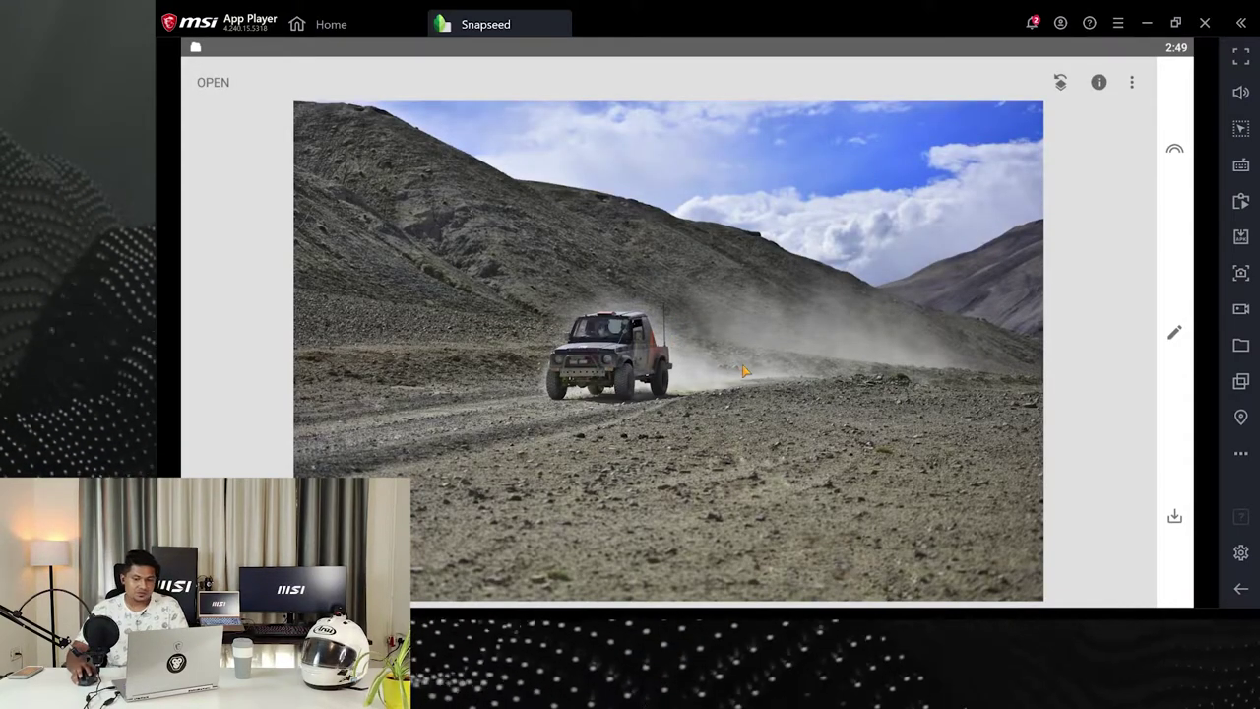
pyautogui.moveTo(715, 387); pyautogui.dragTo(697, 377)
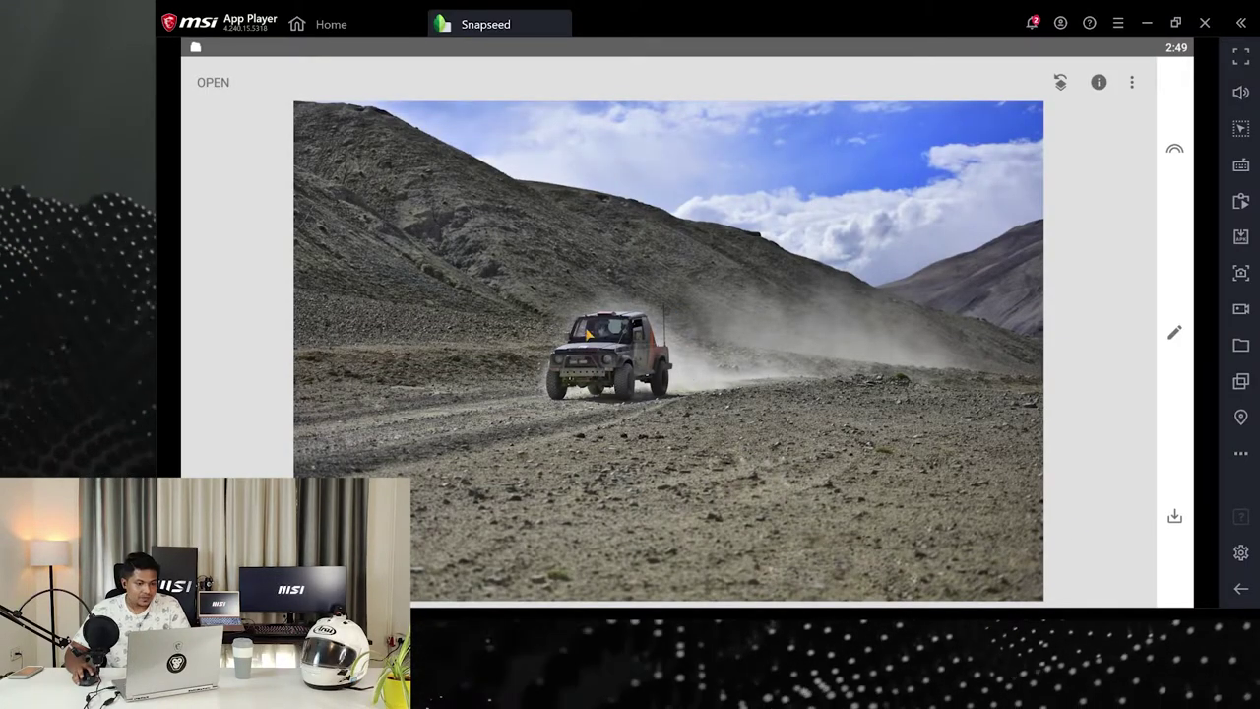
pyautogui.doubleClick(586, 335)
pyautogui.doubleClick(630, 378)
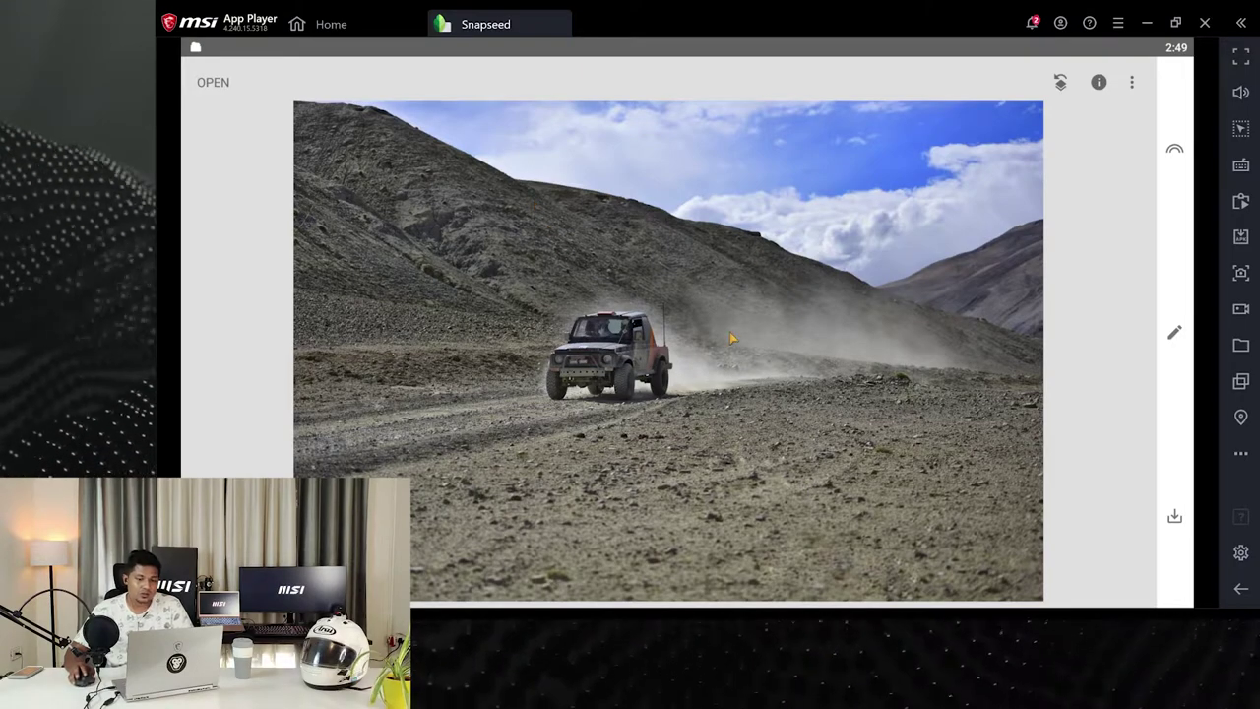
# Darken the whole photo by lowering Brightness in Tune Image, and apply the edit
pyautogui.click(1175, 333)
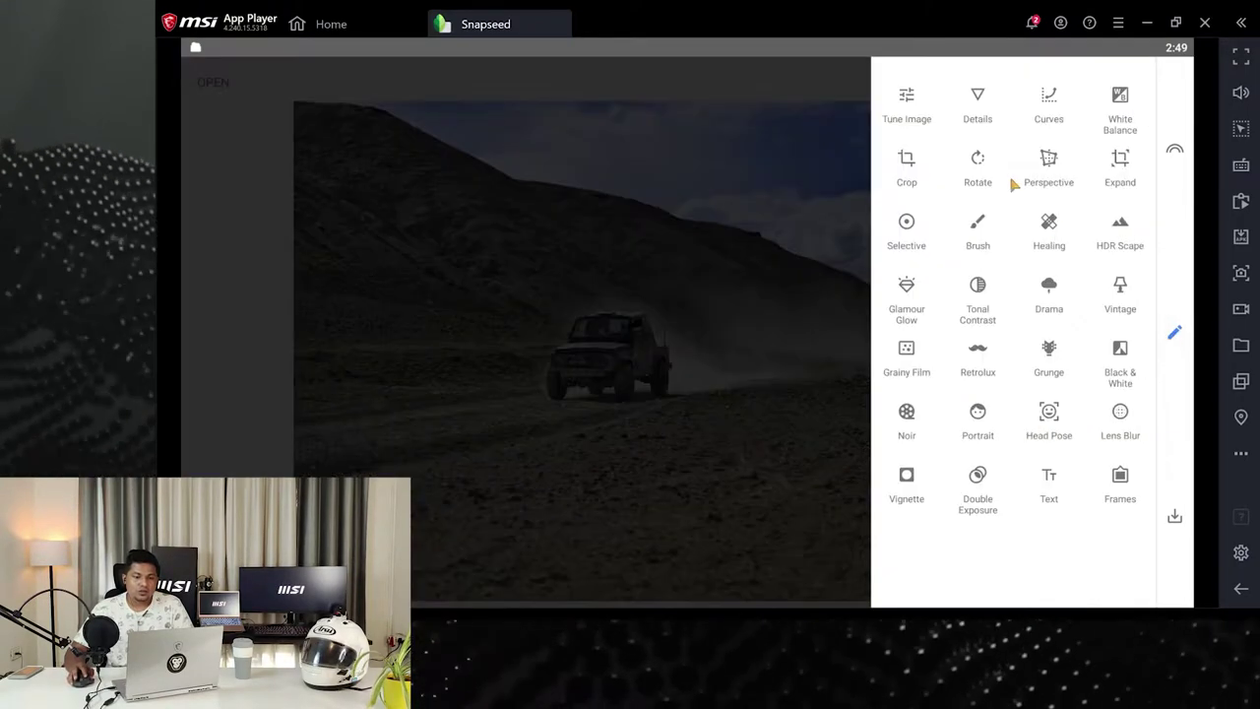
pyautogui.click(921, 109)
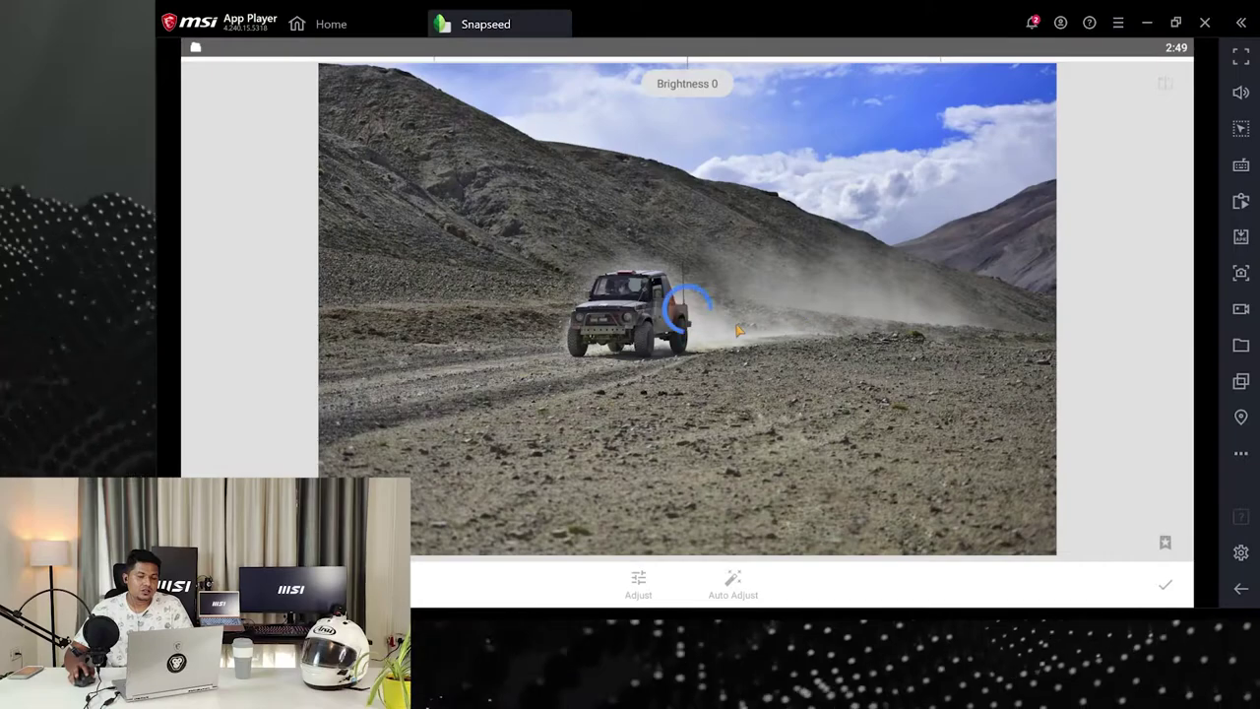
pyautogui.moveTo(908, 336); pyautogui.dragTo(740, 394)
pyautogui.click(1166, 589)
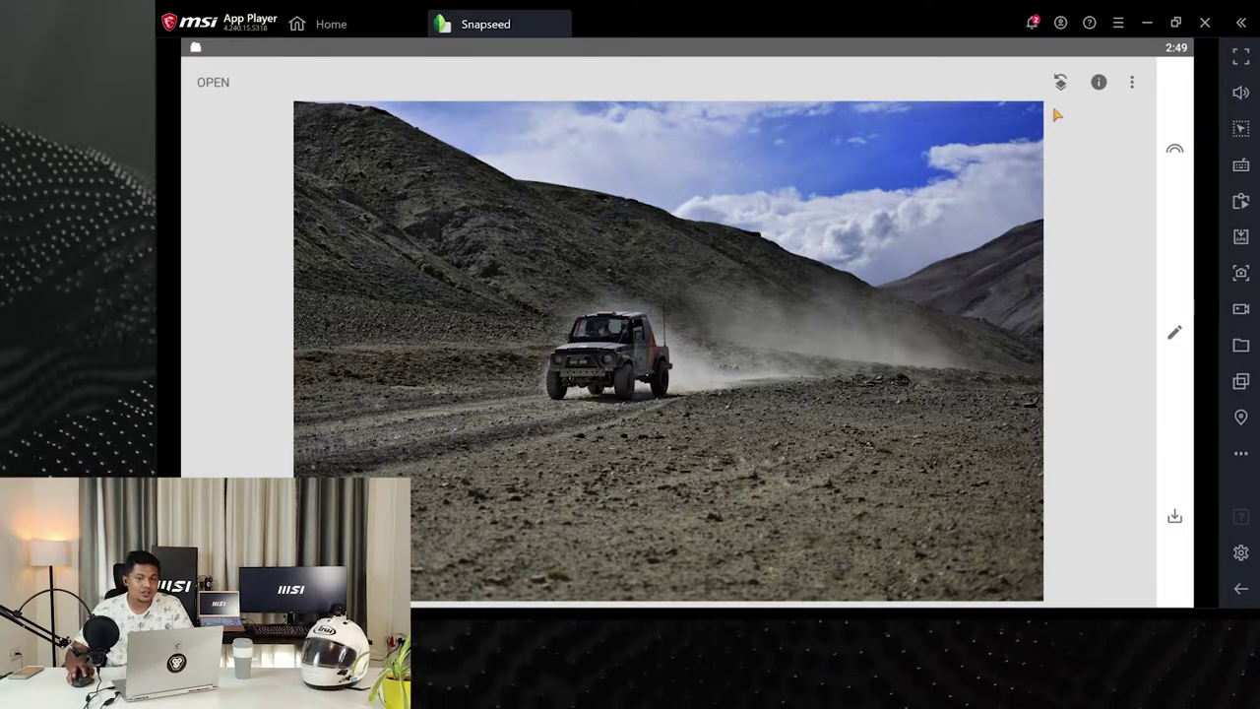
# Mask the latest Tune Image edit with the Stacks Brush at 100, darkening the surroundings but not the jeep, and return to the main editor
pyautogui.click(1131, 82)
pyautogui.click(1080, 235)
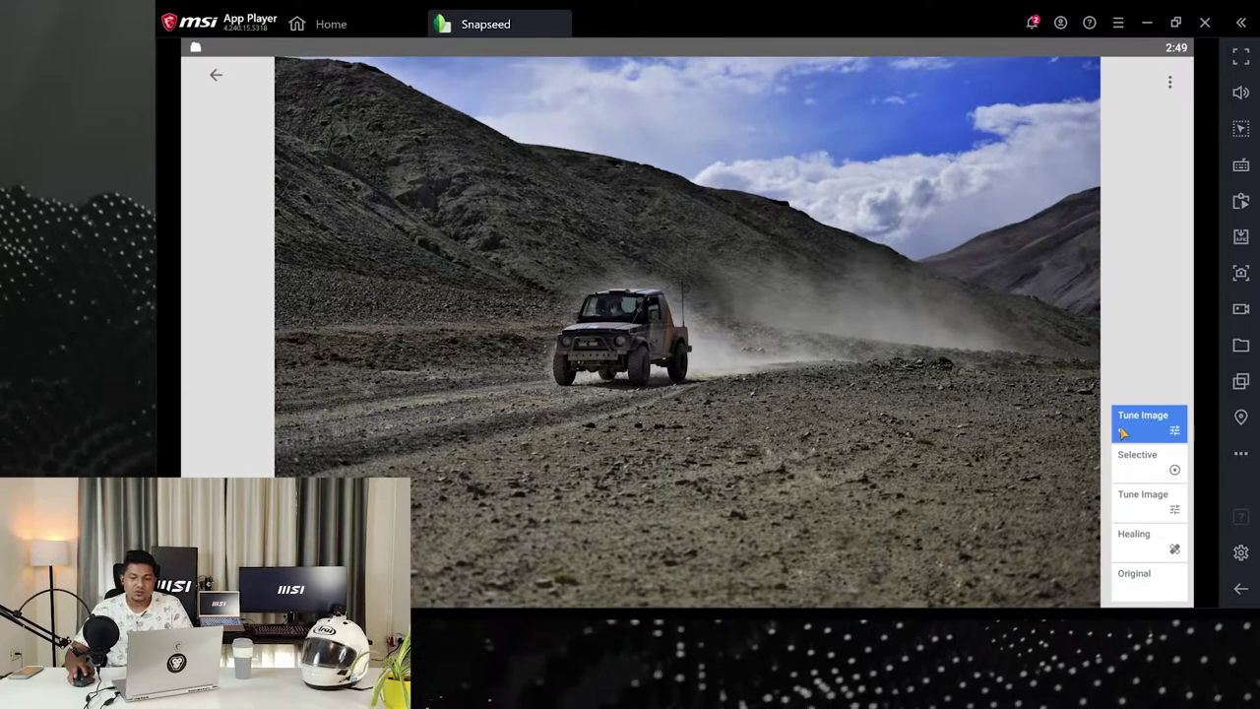
pyautogui.click(1124, 432)
pyautogui.click(1053, 425)
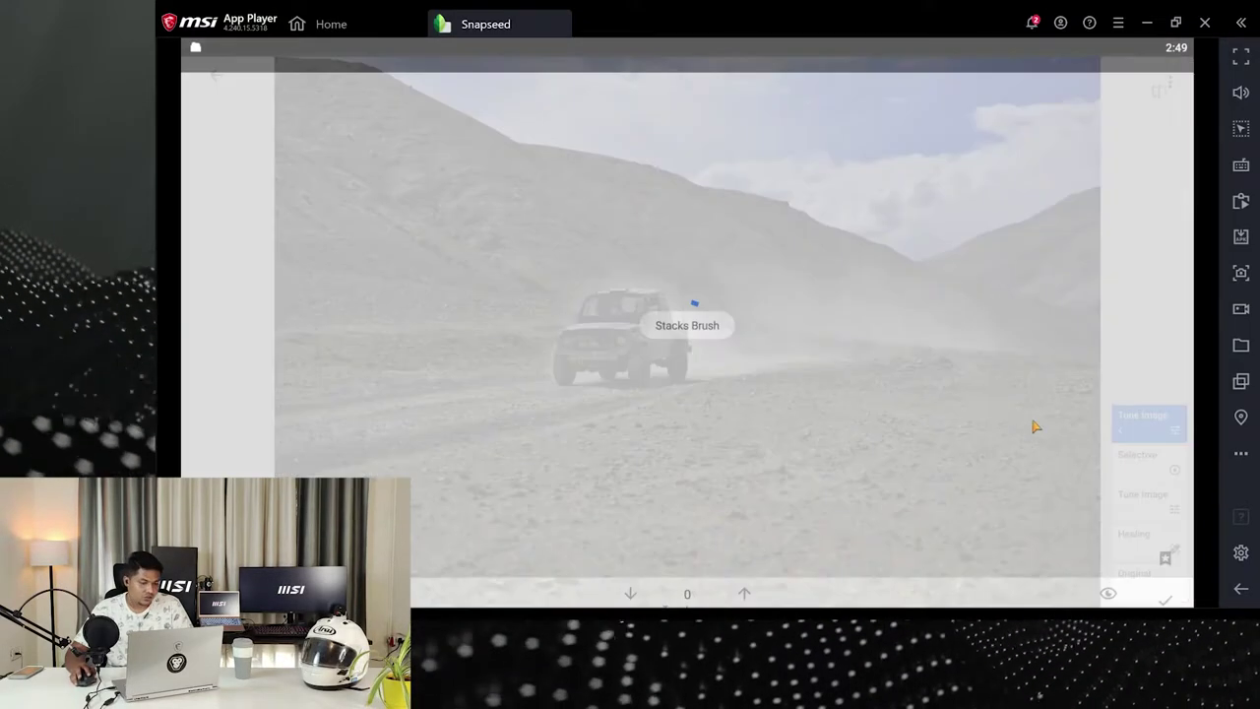
pyautogui.click(744, 583)
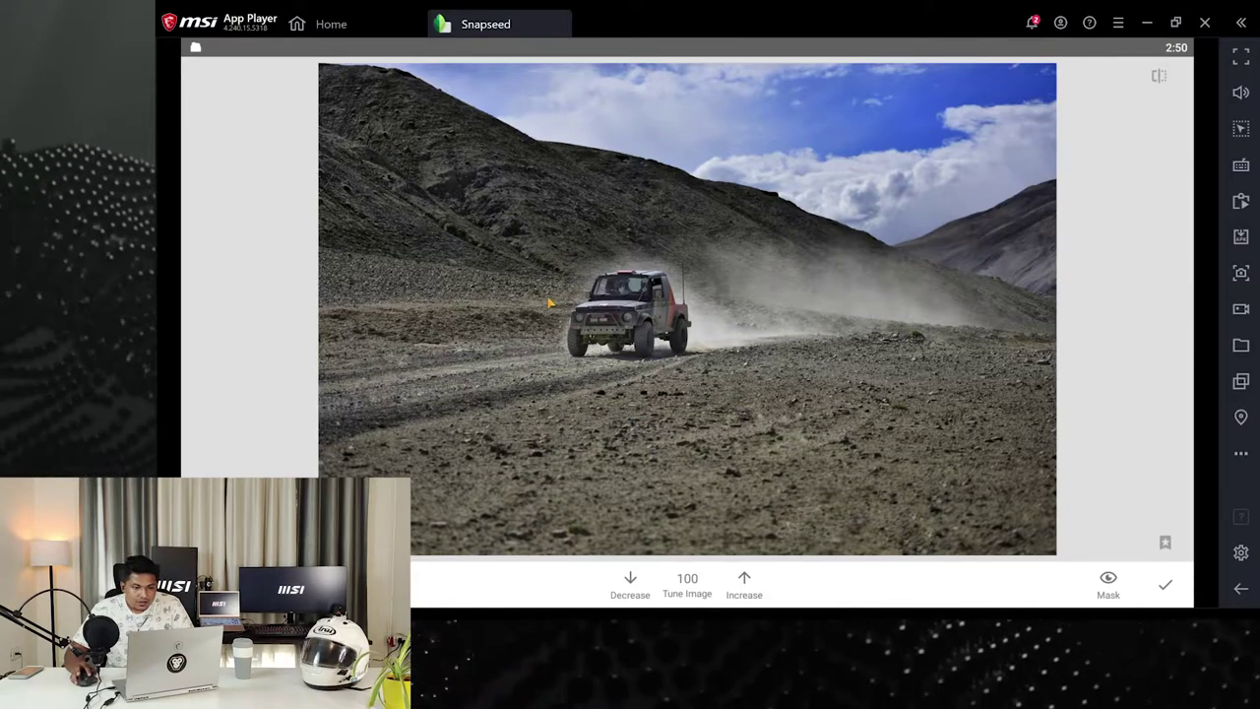
pyautogui.click(1167, 589)
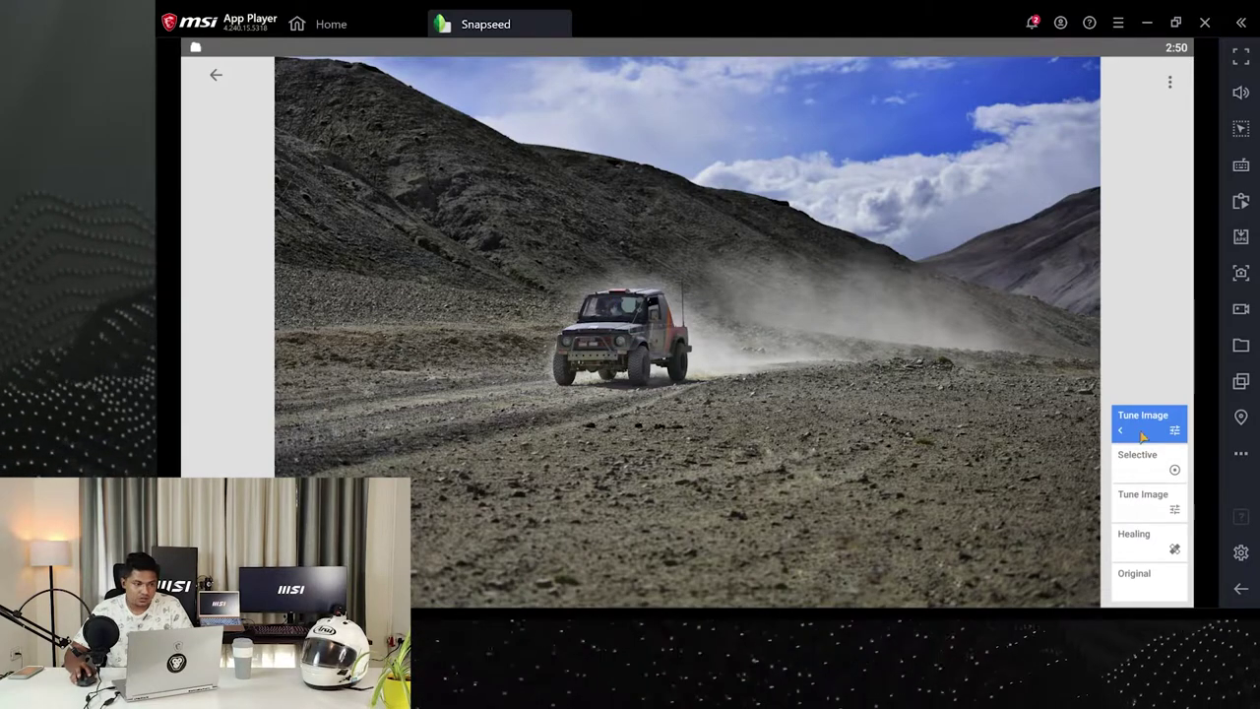
pyautogui.click(219, 79)
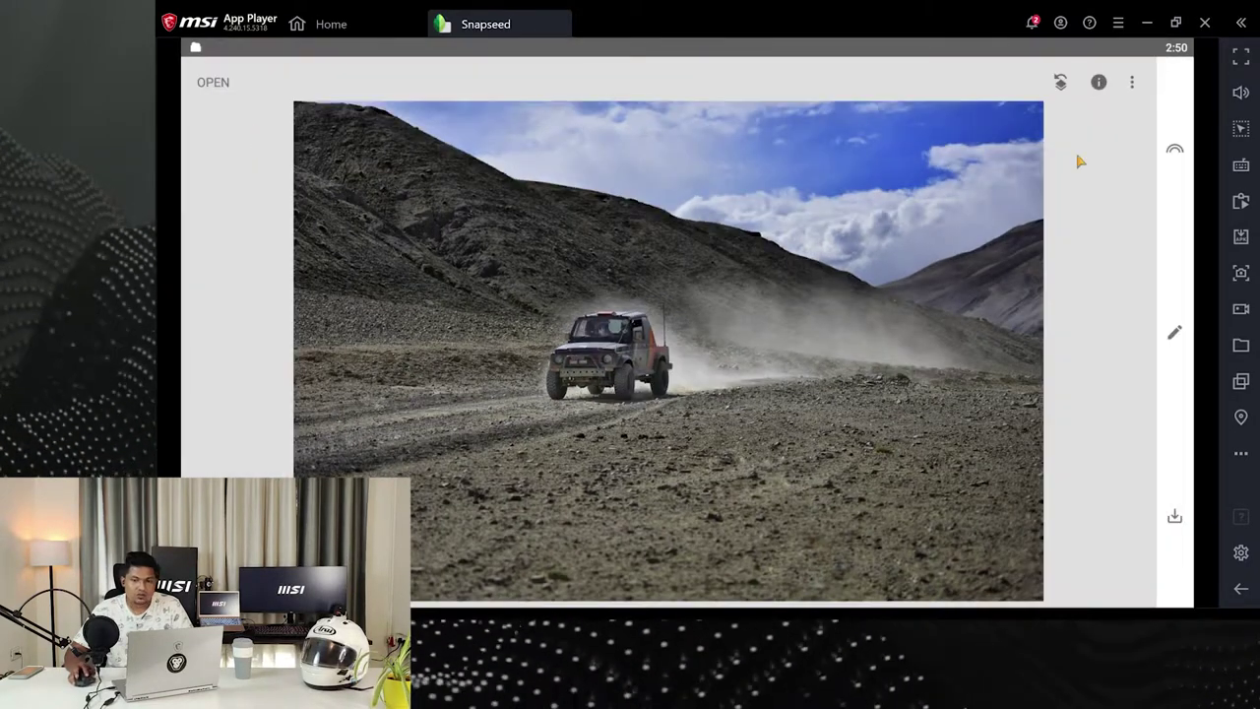
# Bring out the photo's fine detail with the Details tool and apply the edit
pyautogui.click(1174, 337)
pyautogui.click(976, 98)
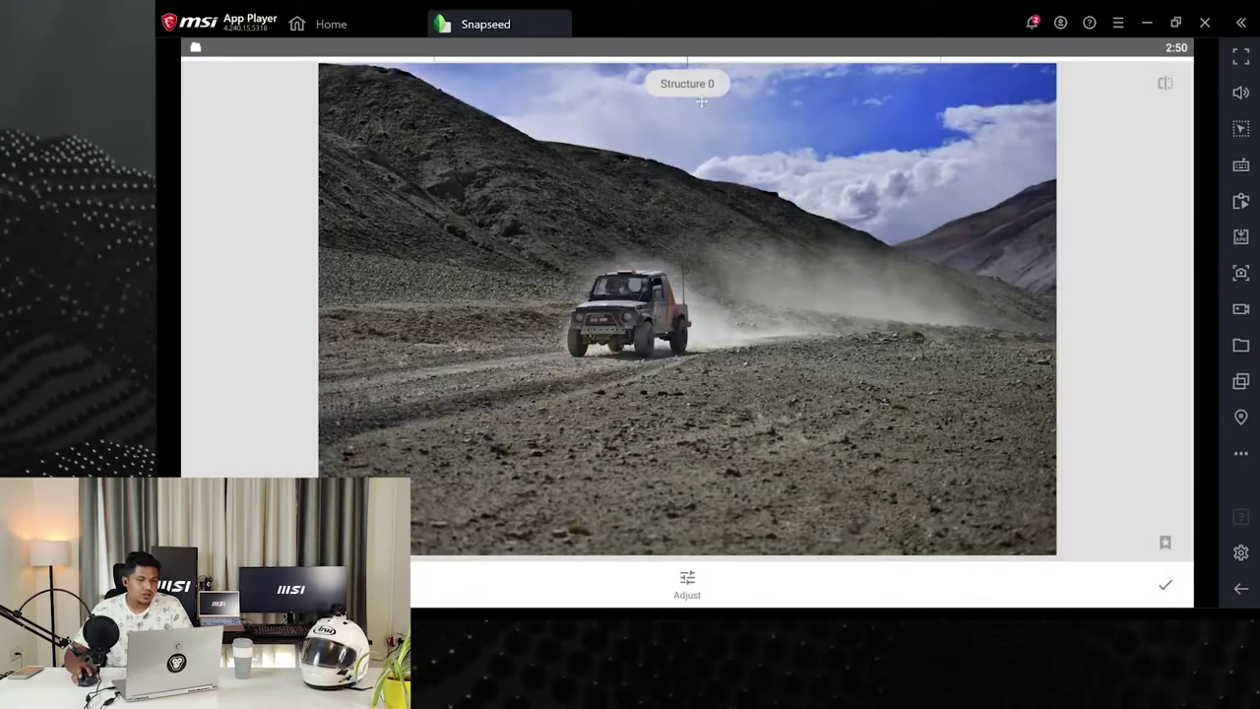
pyautogui.moveTo(790, 187); pyautogui.dragTo(816, 295)
pyautogui.moveTo(727, 311); pyautogui.dragTo(805, 310)
pyautogui.moveTo(692, 336); pyautogui.dragTo(849, 357)
pyautogui.click(1164, 588)
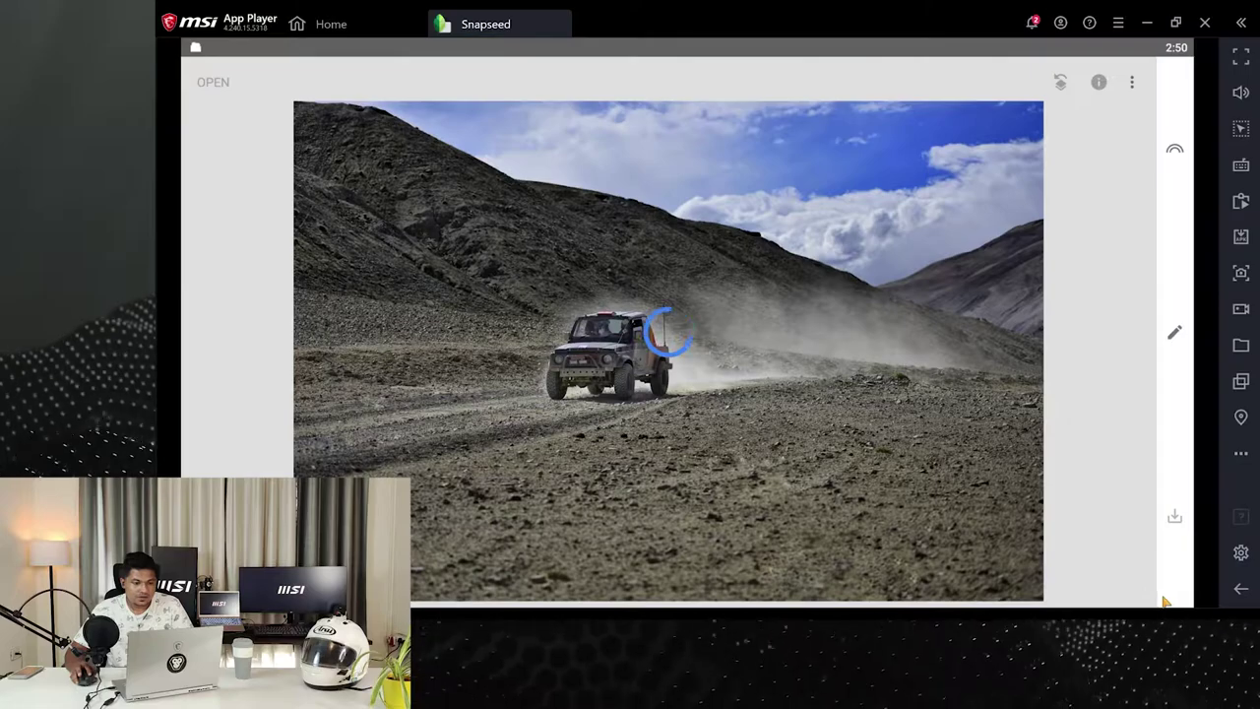
# Brighten the dust cloud behind the jeep using the Dodge & Burn brush at 10
pyautogui.click(1173, 332)
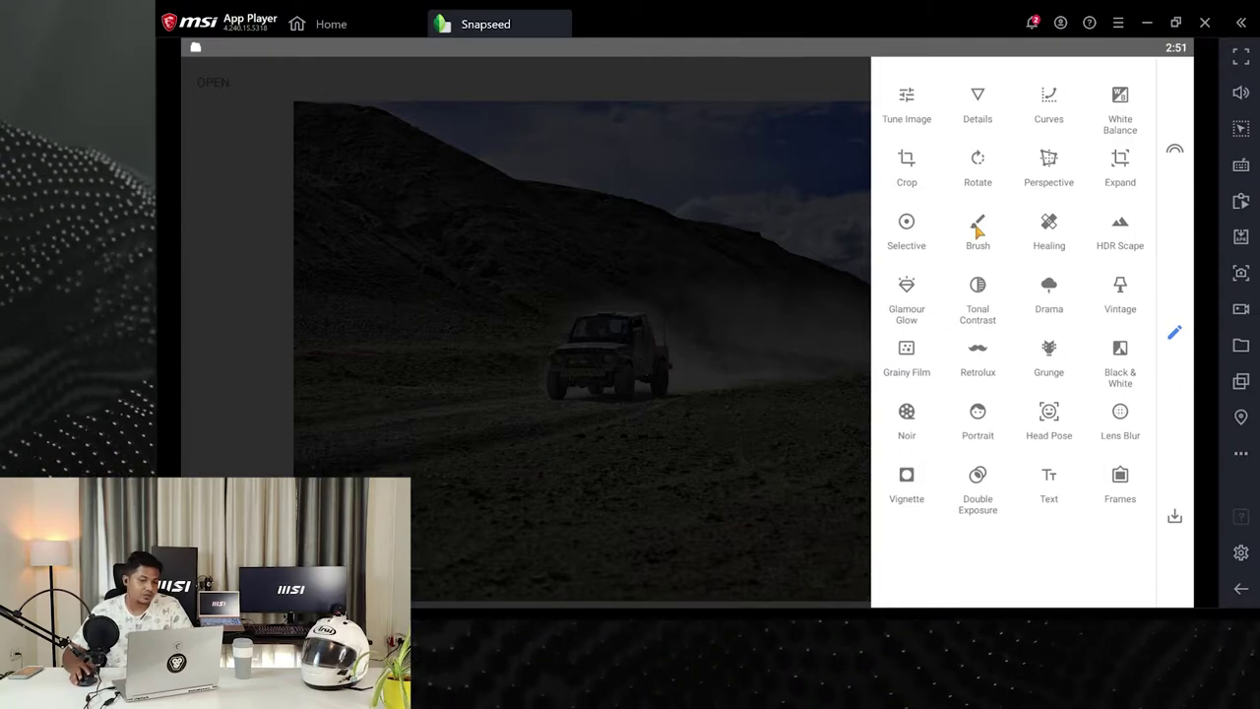
pyautogui.click(978, 229)
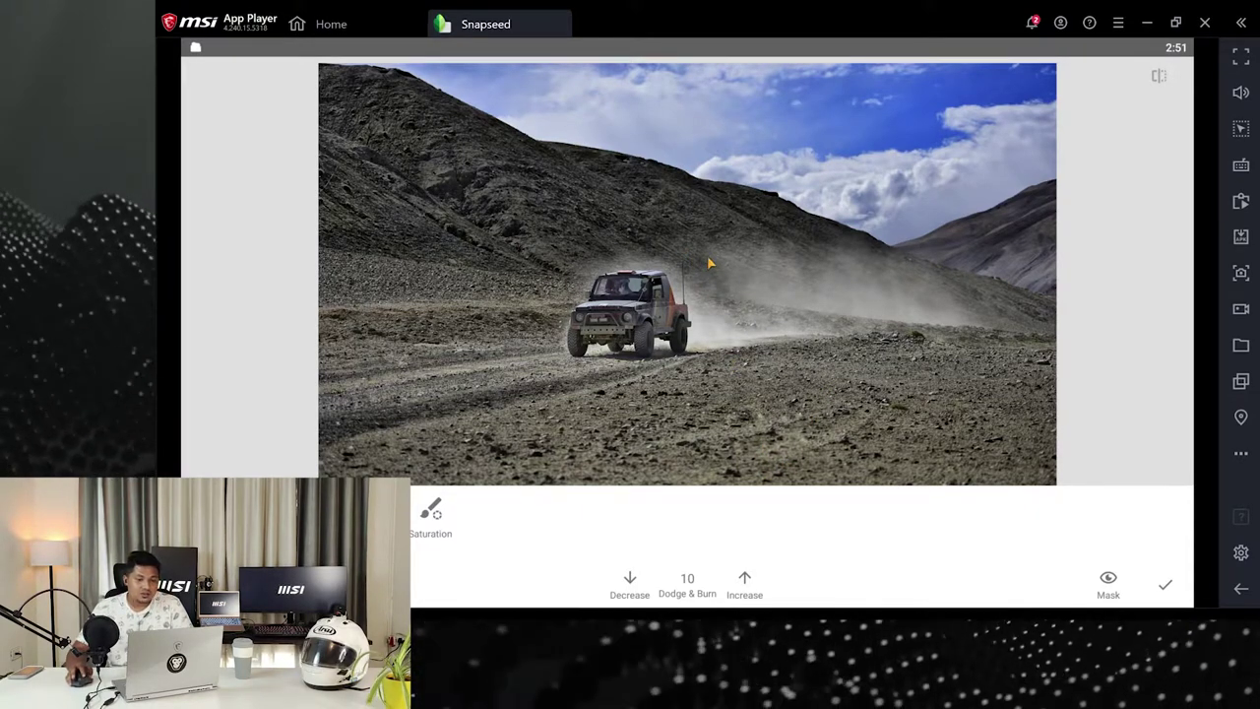
pyautogui.scroll(5, 707, 255)
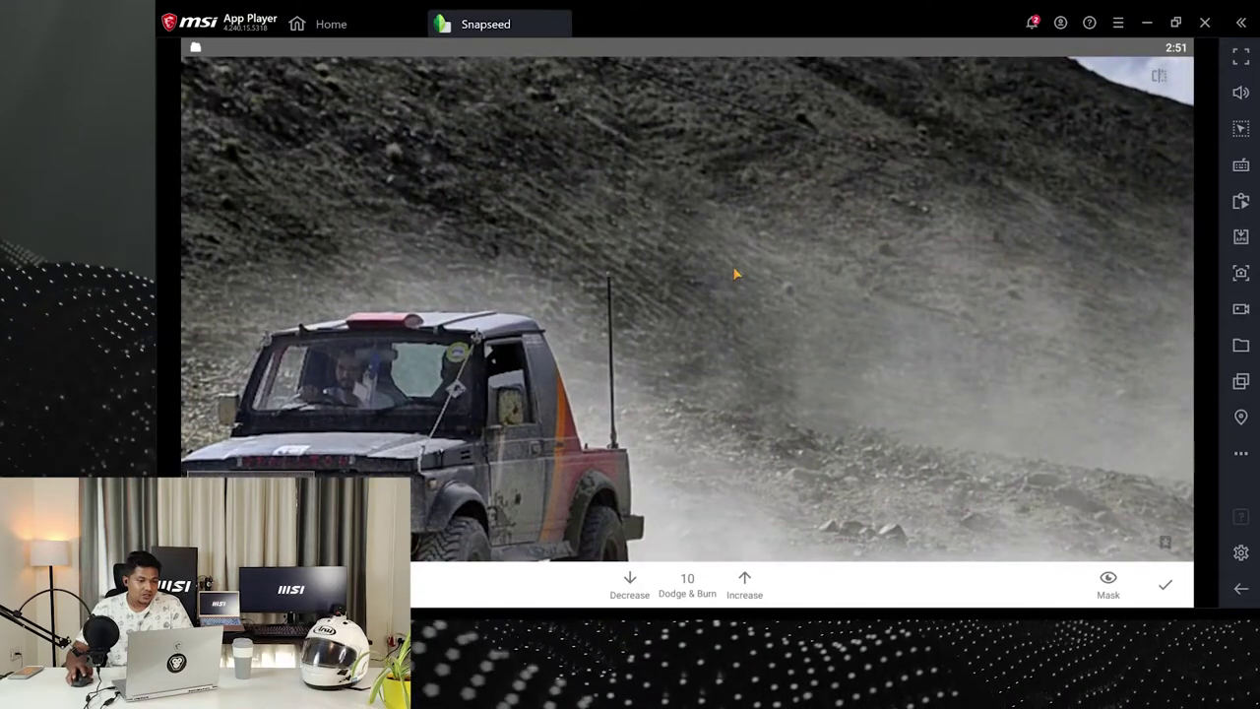
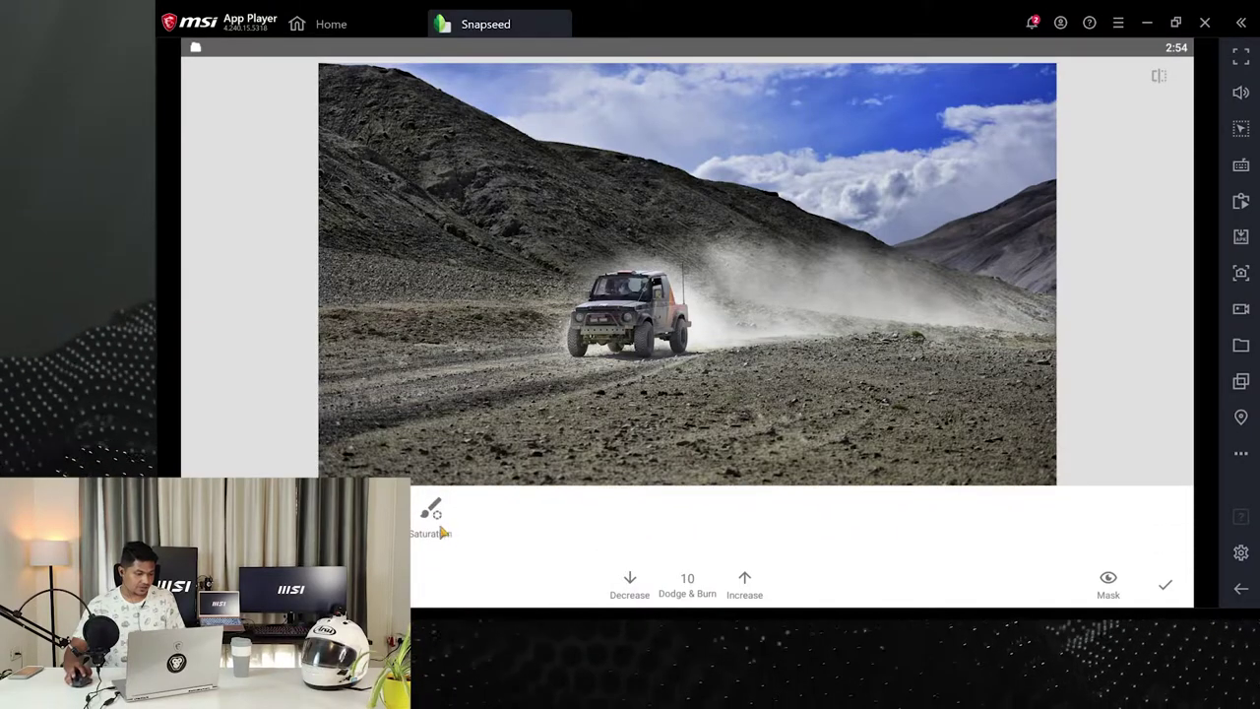
# Brighten the front of the jeep using the Exposure brush at 0.7, and apply the brush edit
pyautogui.click(293, 522)
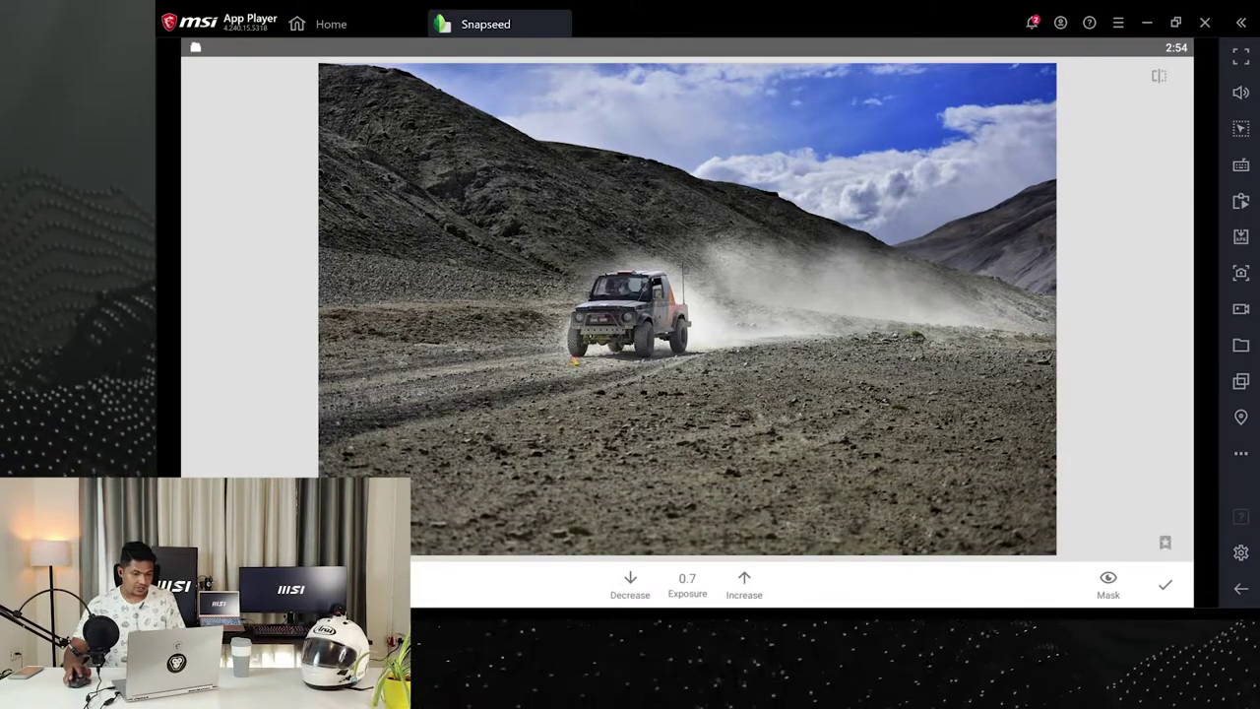
pyautogui.scroll(3, 615, 290)
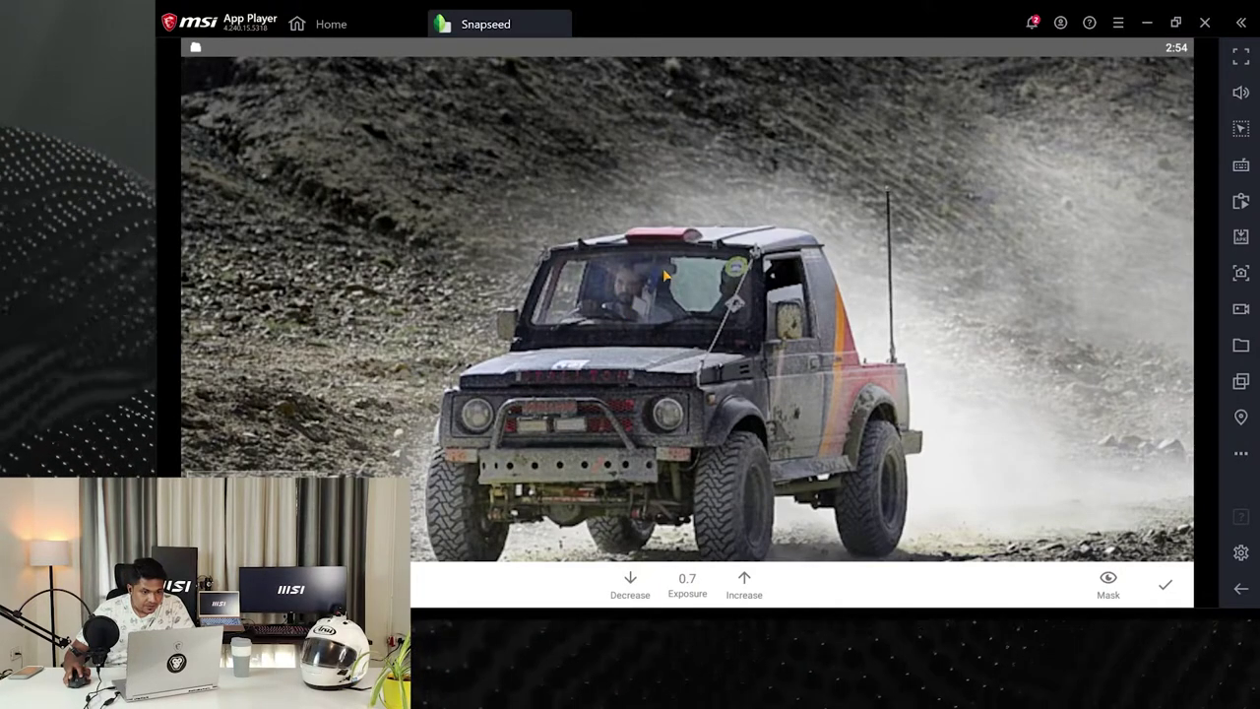
pyautogui.click(628, 583)
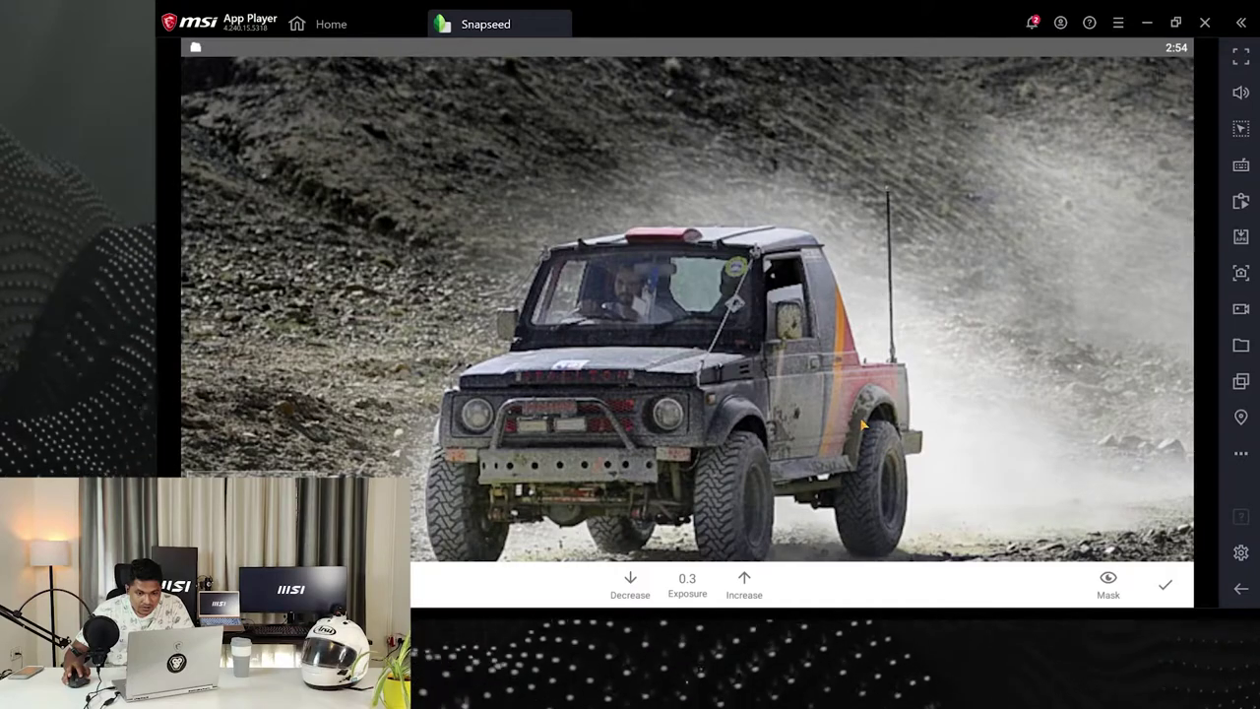
pyautogui.press('Up')
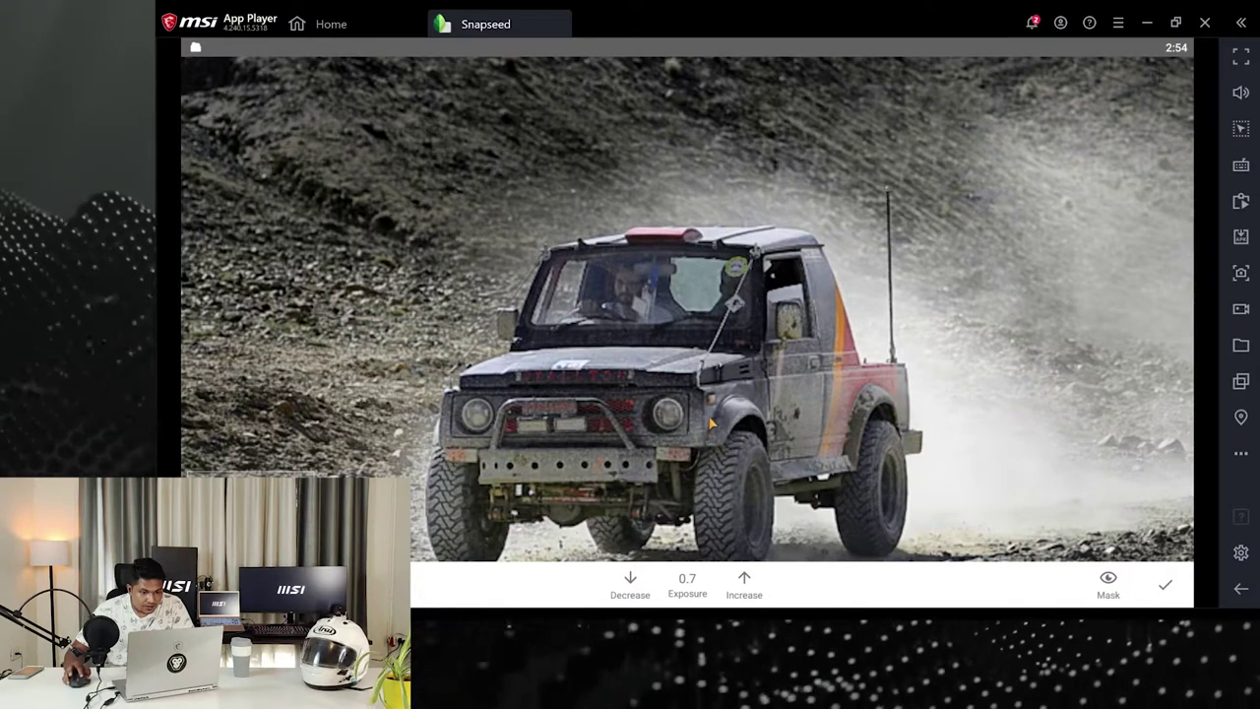
pyautogui.moveTo(679, 401)
pyautogui.mouseDown()
pyautogui.moveTo(502, 384)
pyautogui.moveTo(481, 407)
pyautogui.moveTo(645, 422)
pyautogui.moveTo(484, 431)
pyautogui.moveTo(672, 414)
pyautogui.mouseUp()
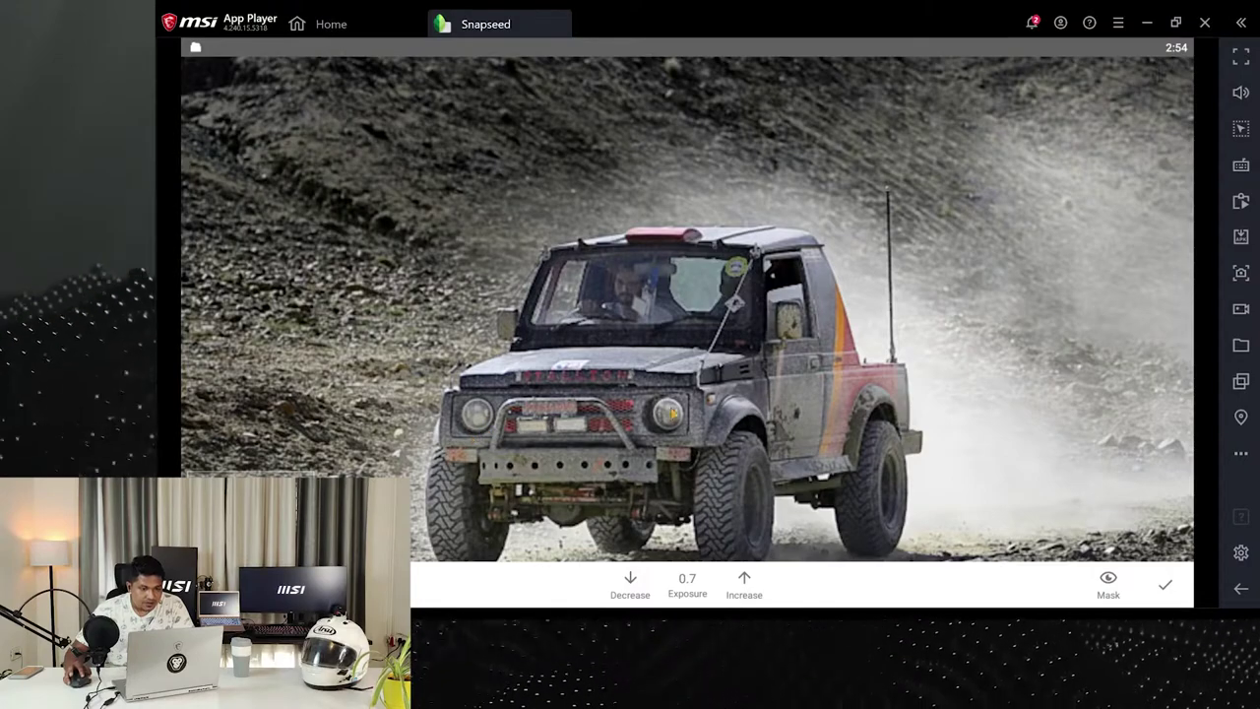
pyautogui.scroll(-3, 722, 371)
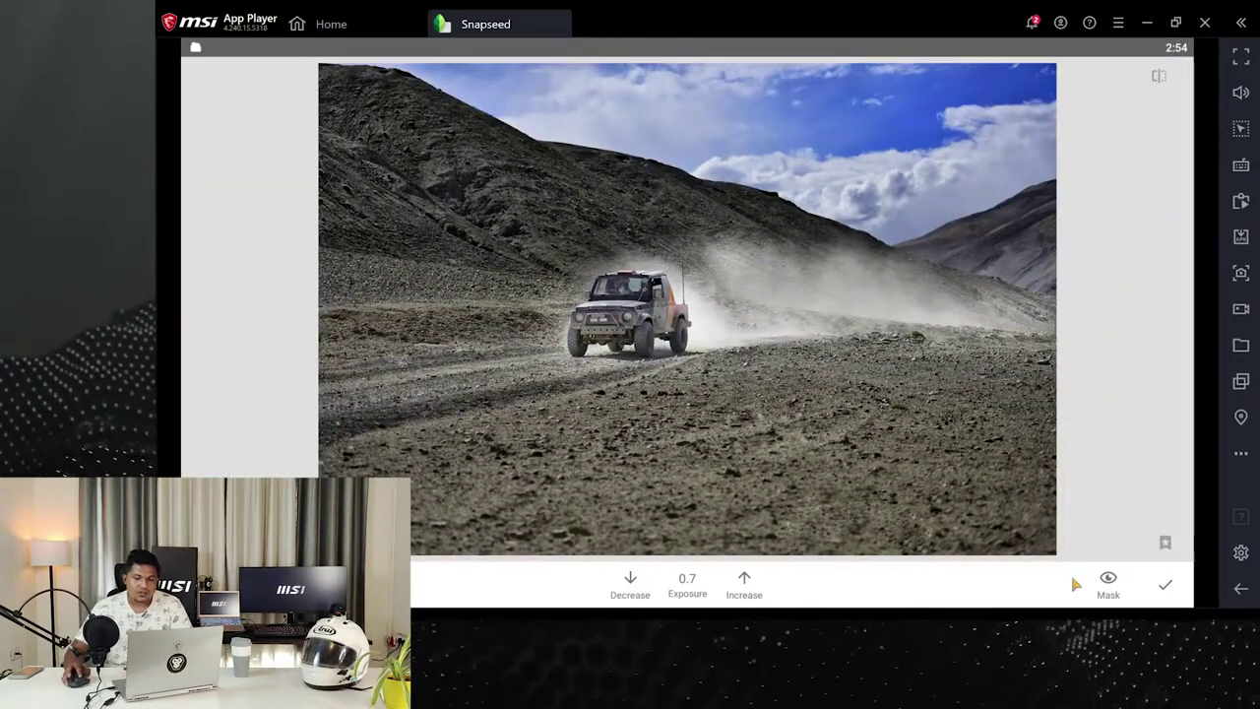
pyautogui.click(1163, 588)
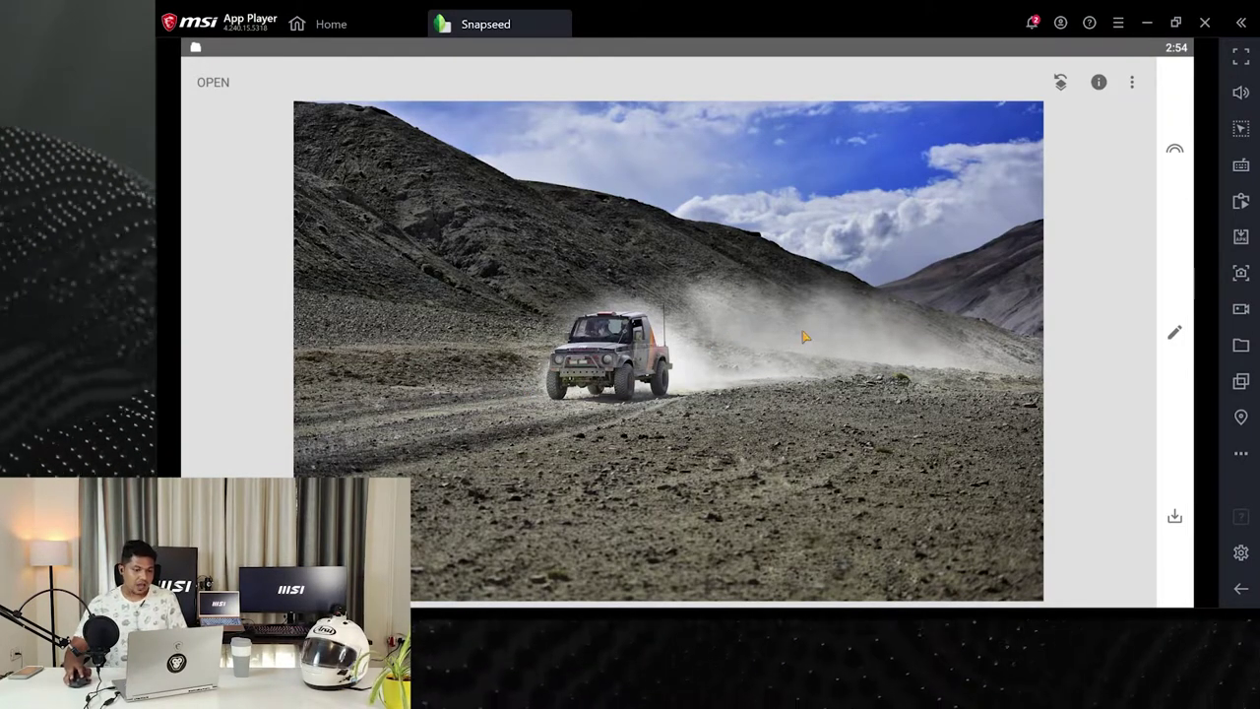
# Compare the edited jeep photo with its original version
pyautogui.click(803, 336)
pyautogui.moveTo(803, 336); pyautogui.dragTo(802, 335)
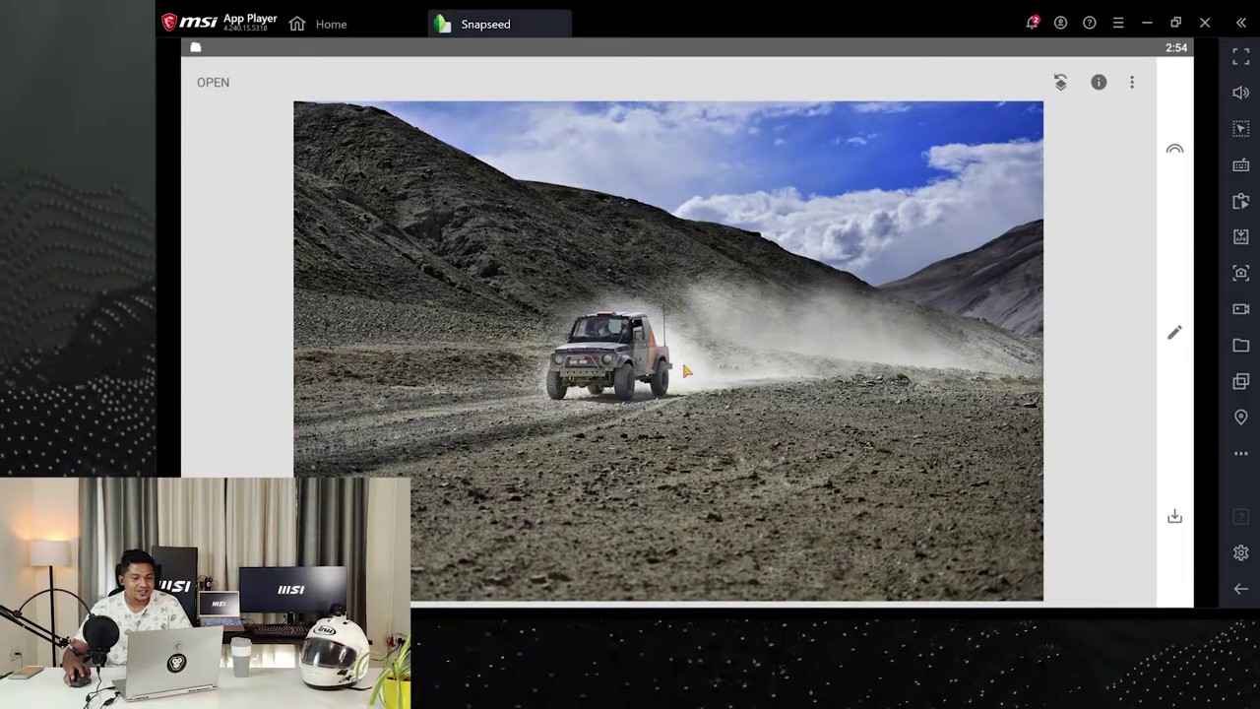
pyautogui.click(740, 342)
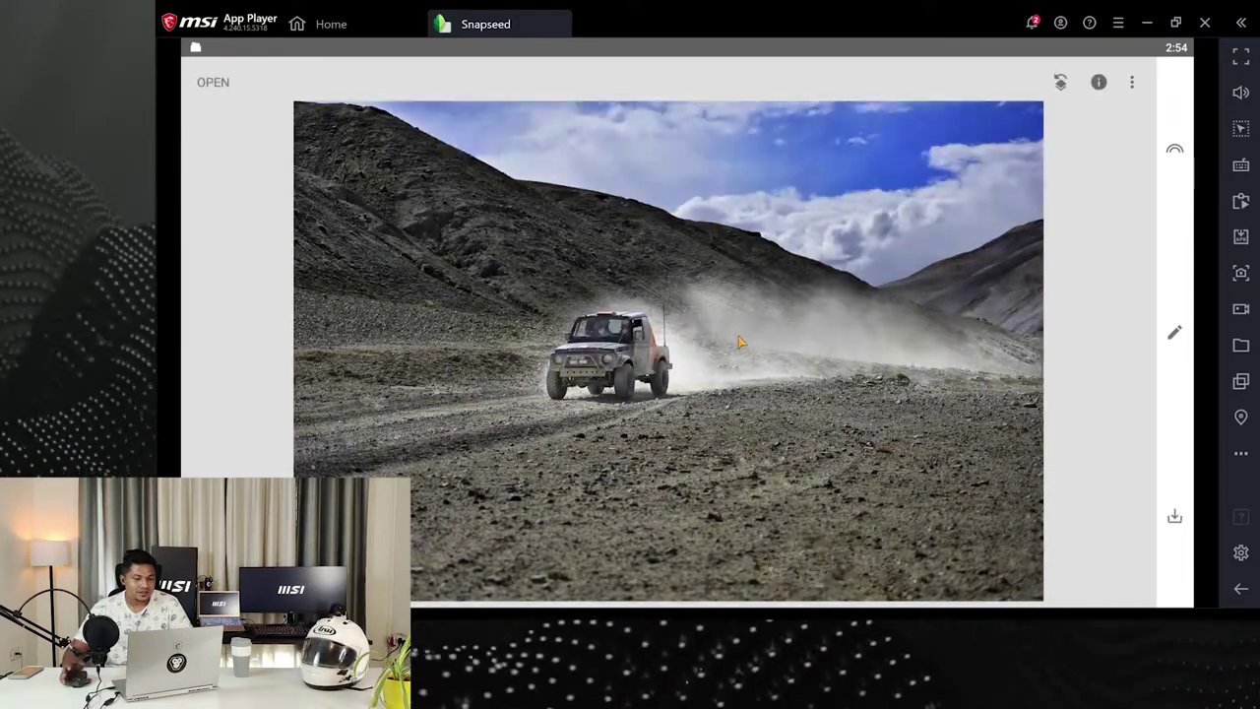
pyautogui.click(741, 341)
pyautogui.moveTo(740, 342); pyautogui.dragTo(741, 342)
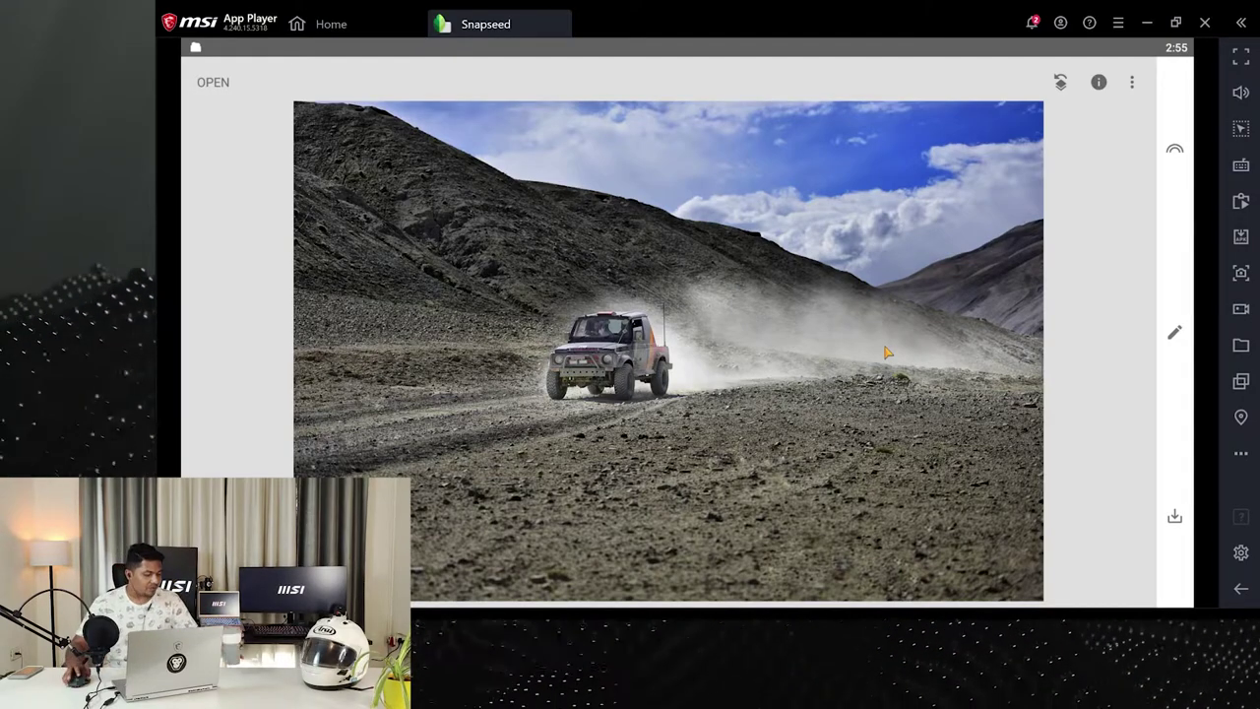
pyautogui.click(1174, 333)
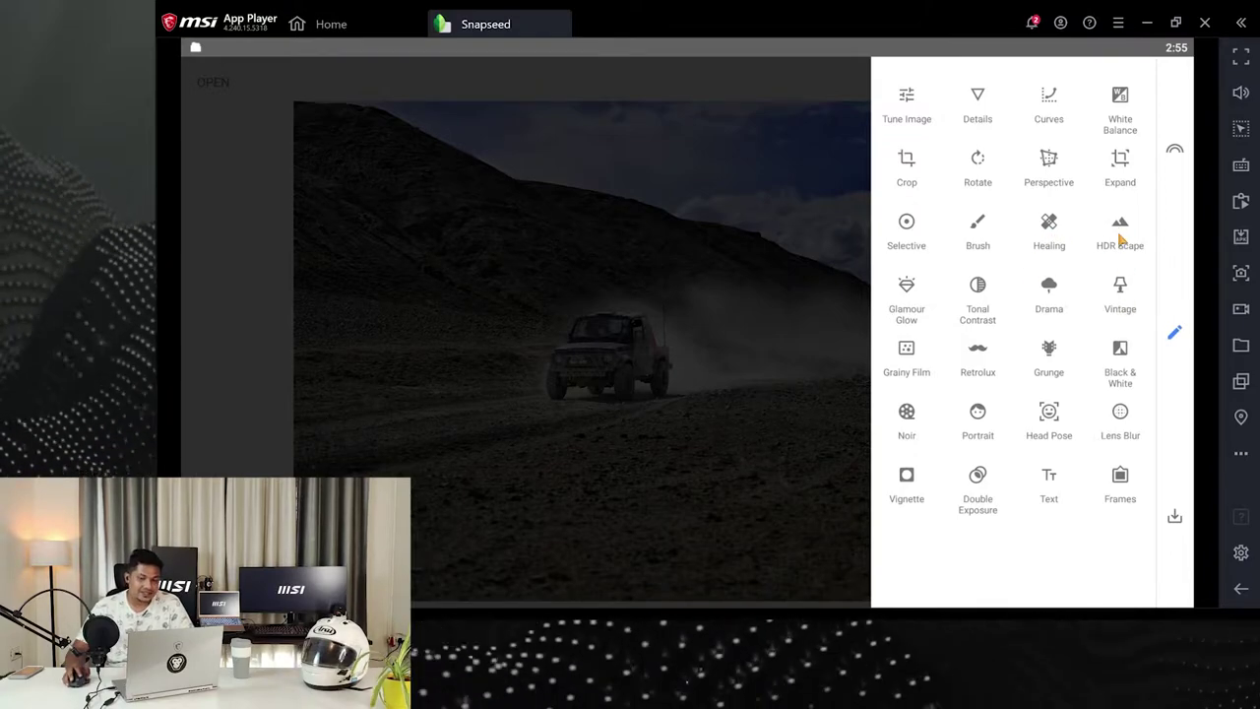
pyautogui.click(788, 239)
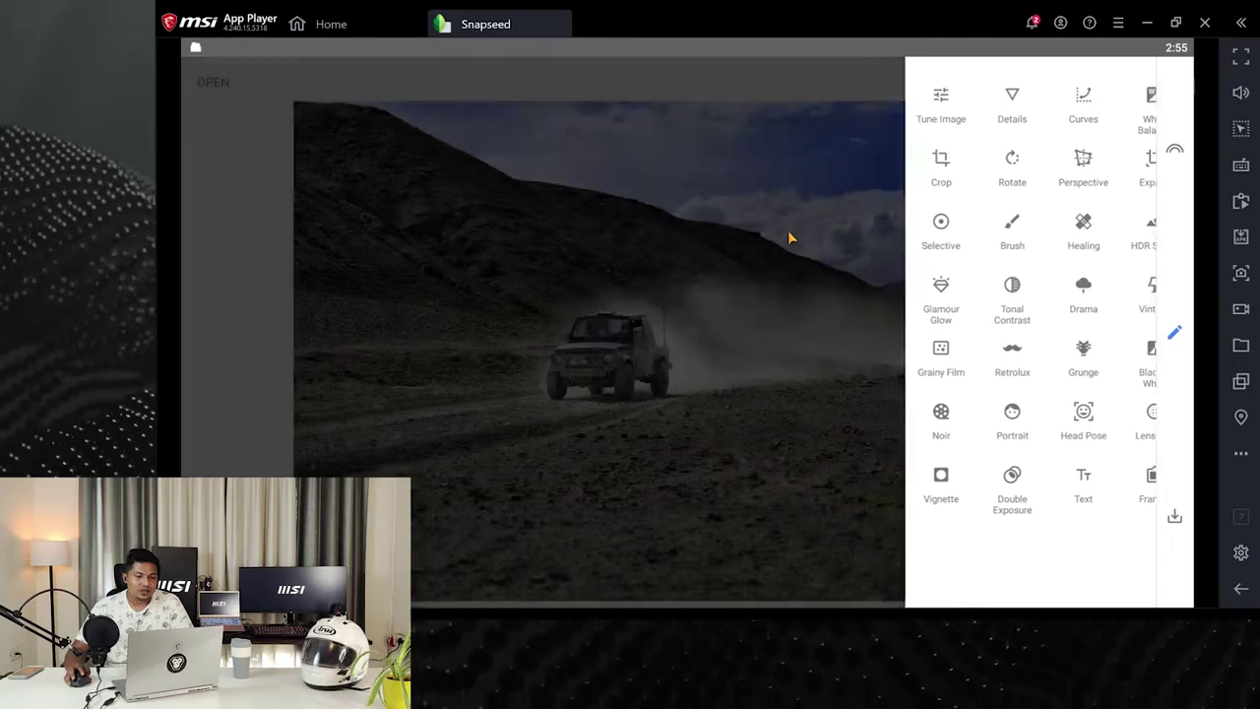
pyautogui.click(1133, 83)
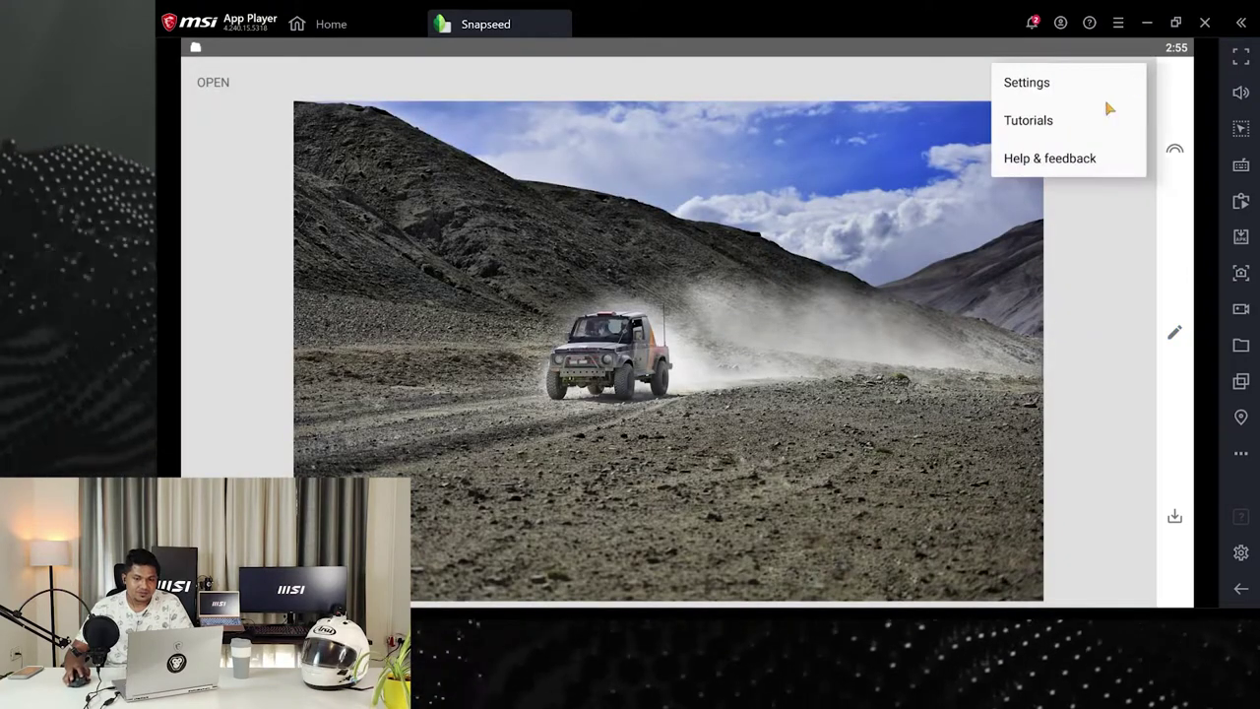
pyautogui.press('Escape')
# Roll the photo back to the first Tune Image edit in the edit history and return to the main editor
pyautogui.click(1062, 83)
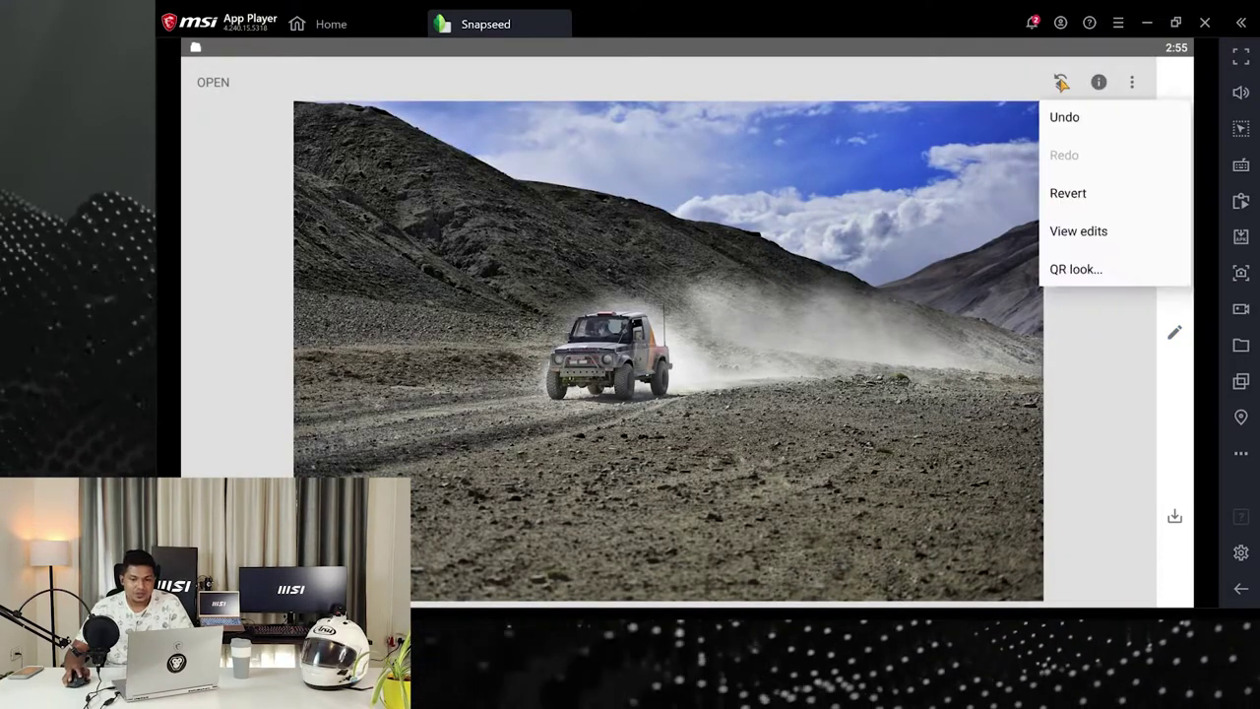
pyautogui.click(1097, 237)
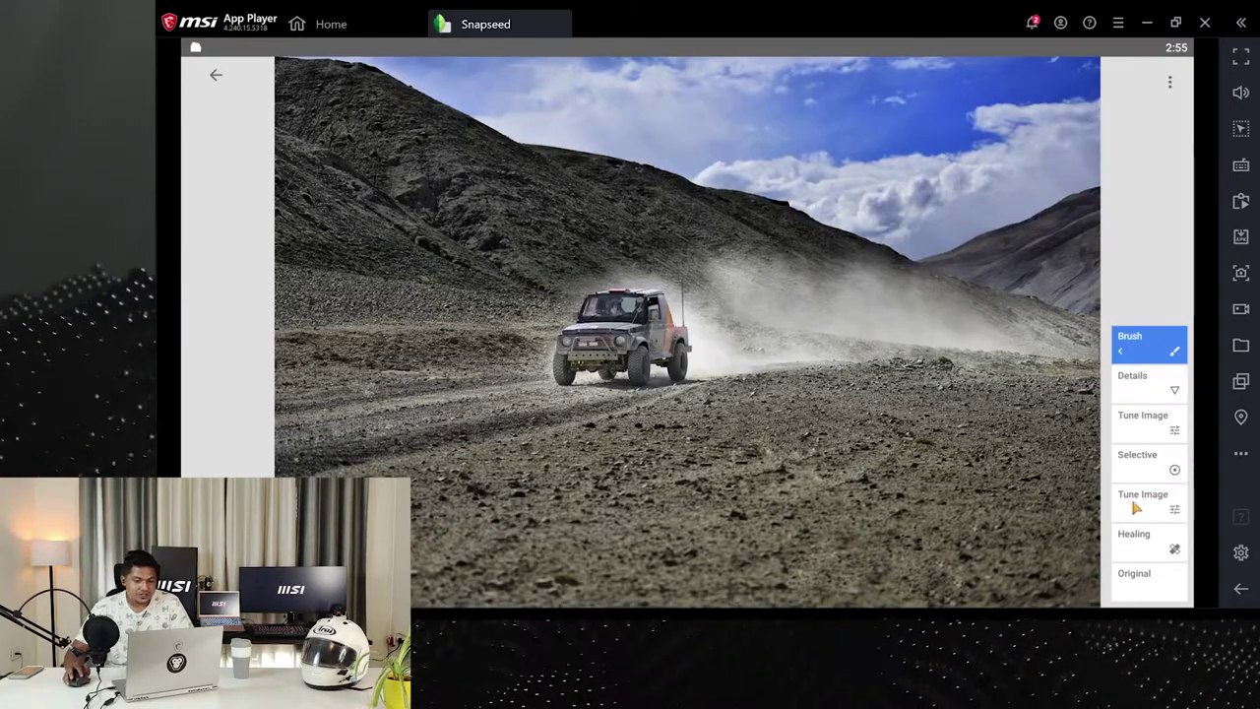
pyautogui.click(1136, 507)
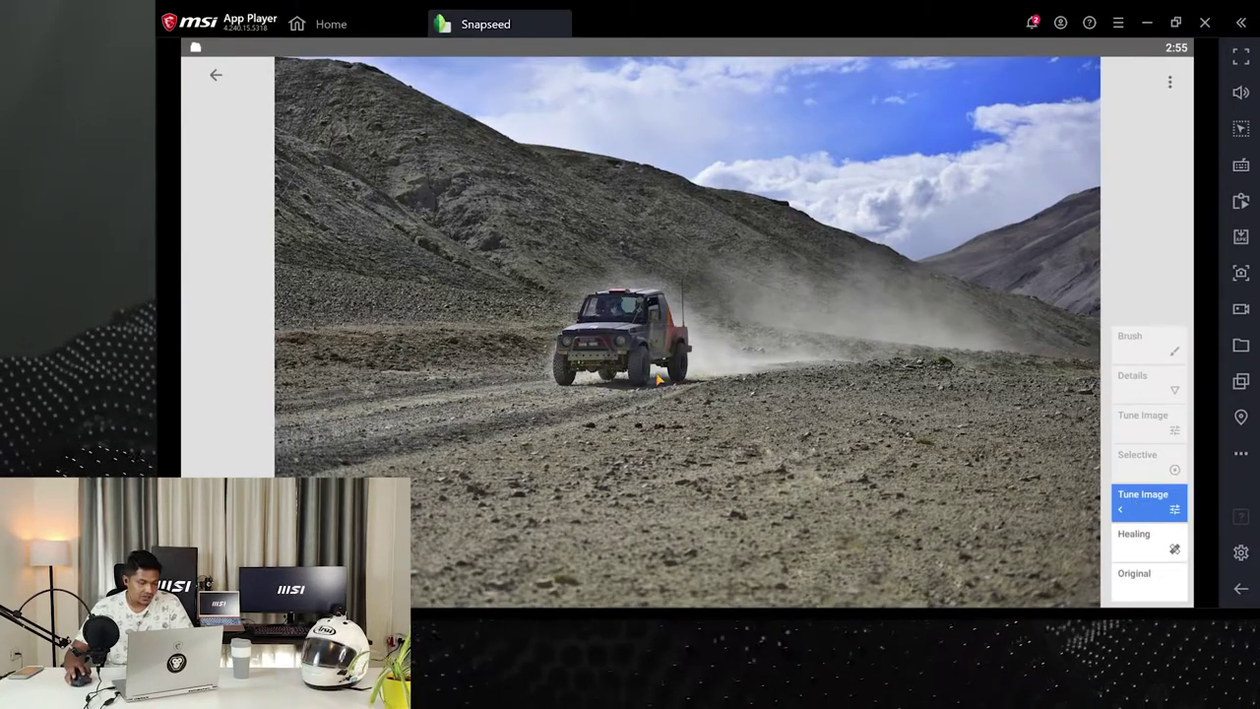
pyautogui.click(215, 77)
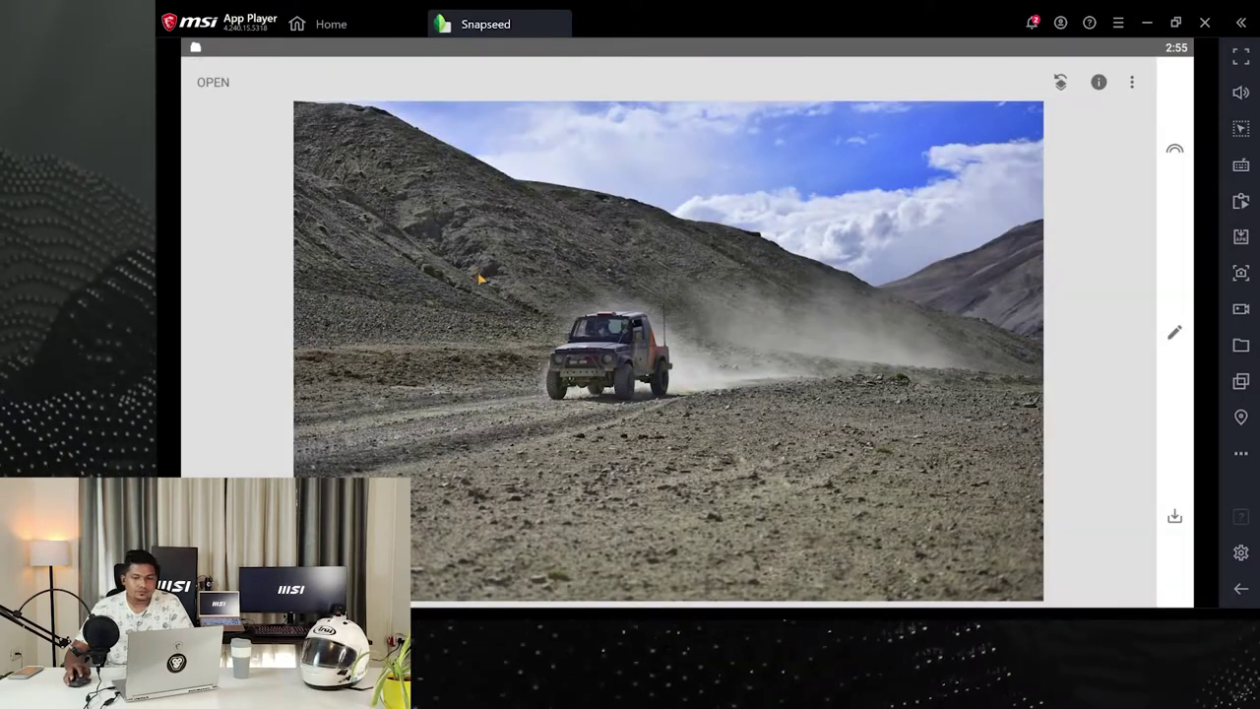
# Try the HDR Scape filter on the photo at Filter Strength +50, and leave it without applying
pyautogui.click(1175, 331)
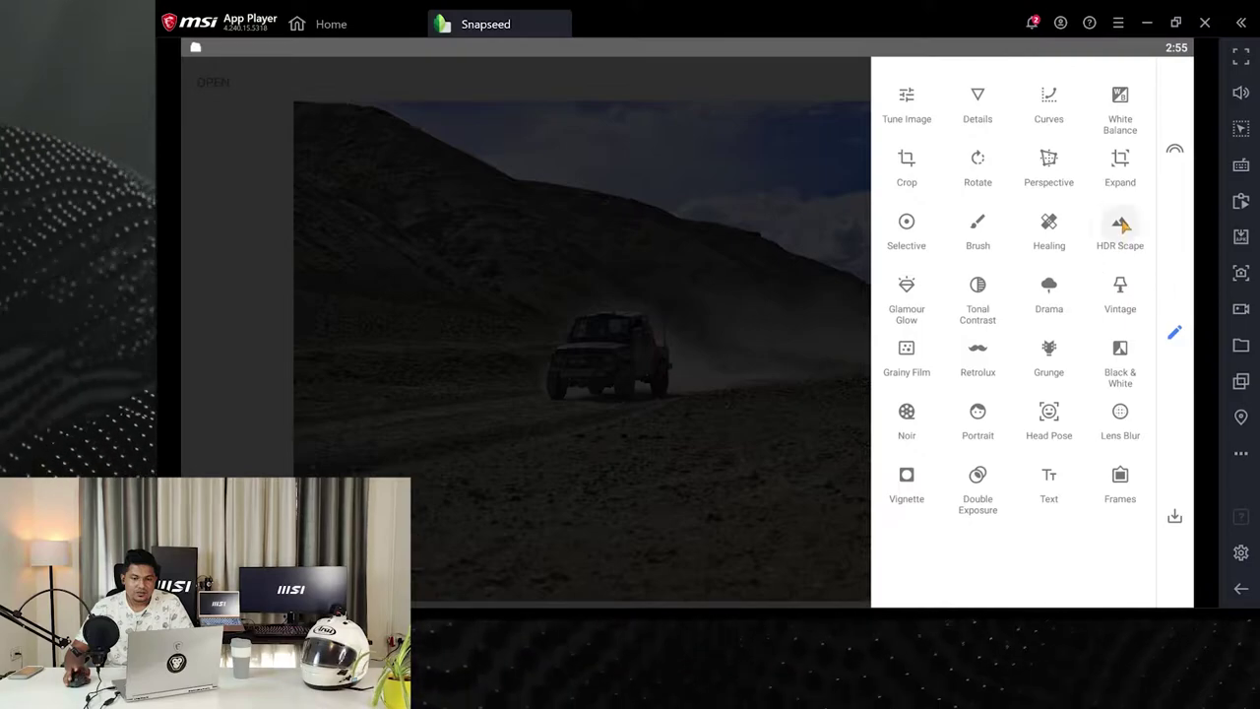
pyautogui.click(1125, 225)
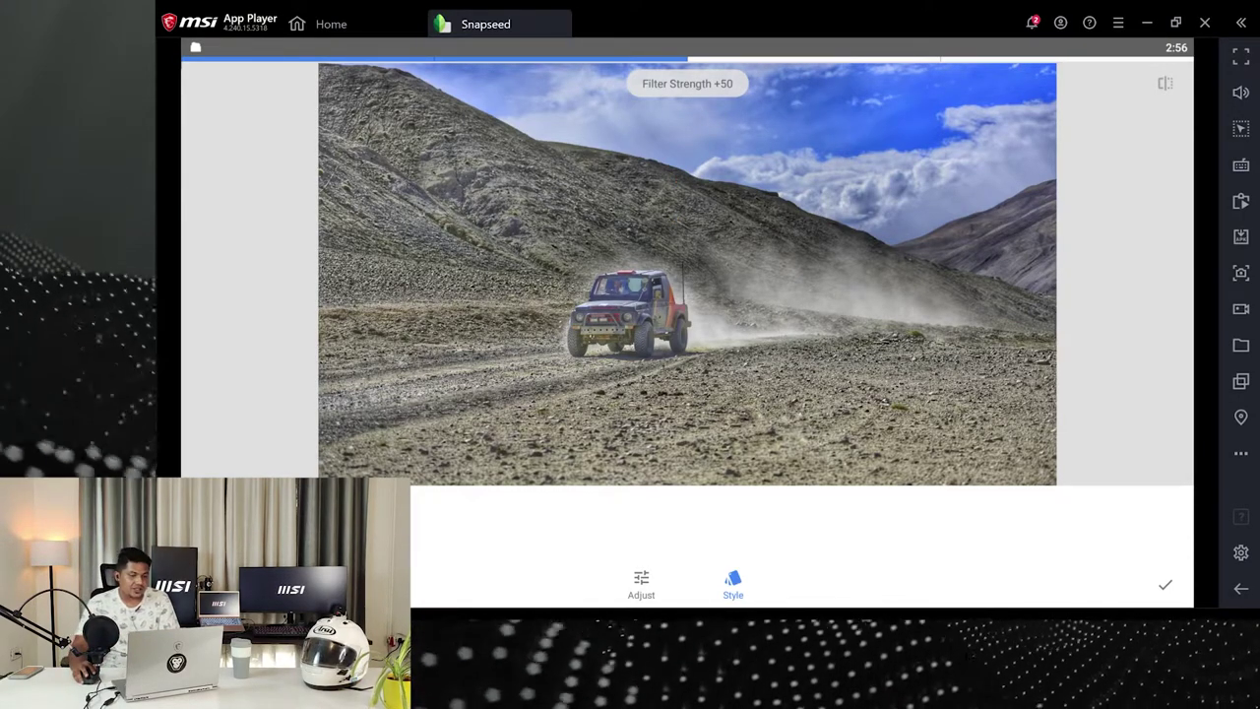
pyautogui.press('Escape')
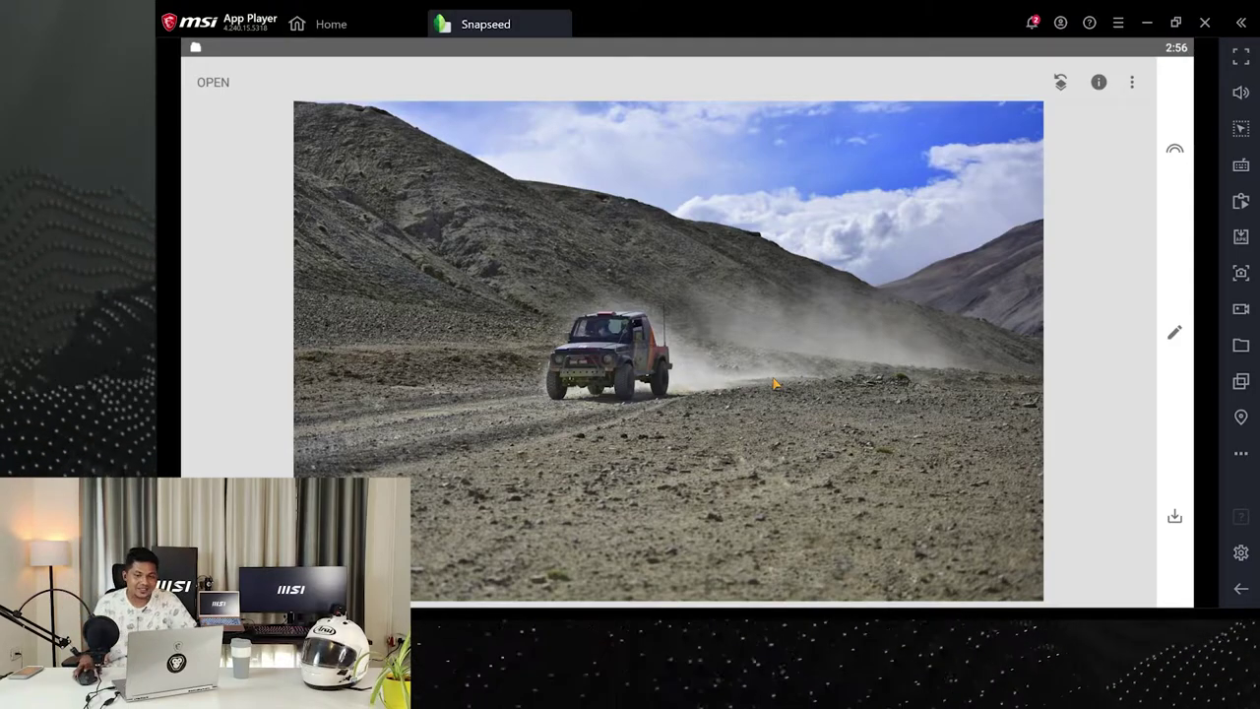
# Try an elliptical Lens Blur around the jeep with Blur Strength +12
pyautogui.click(1173, 336)
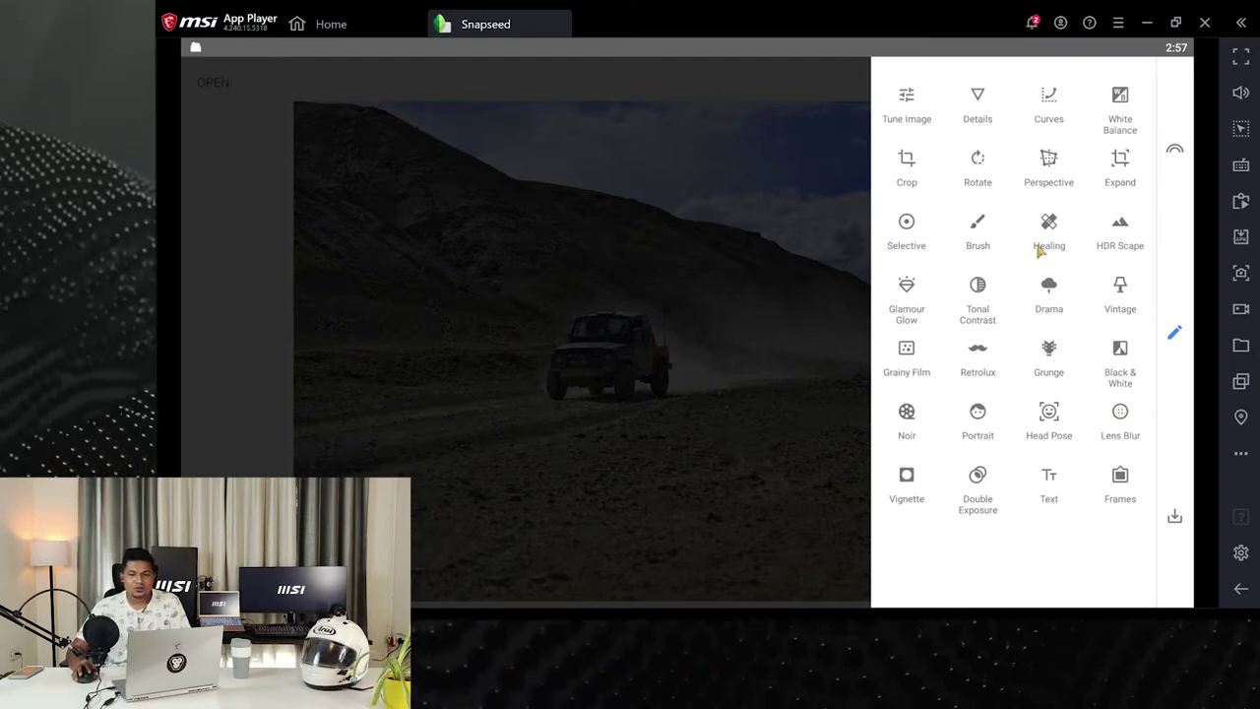
pyautogui.click(1122, 421)
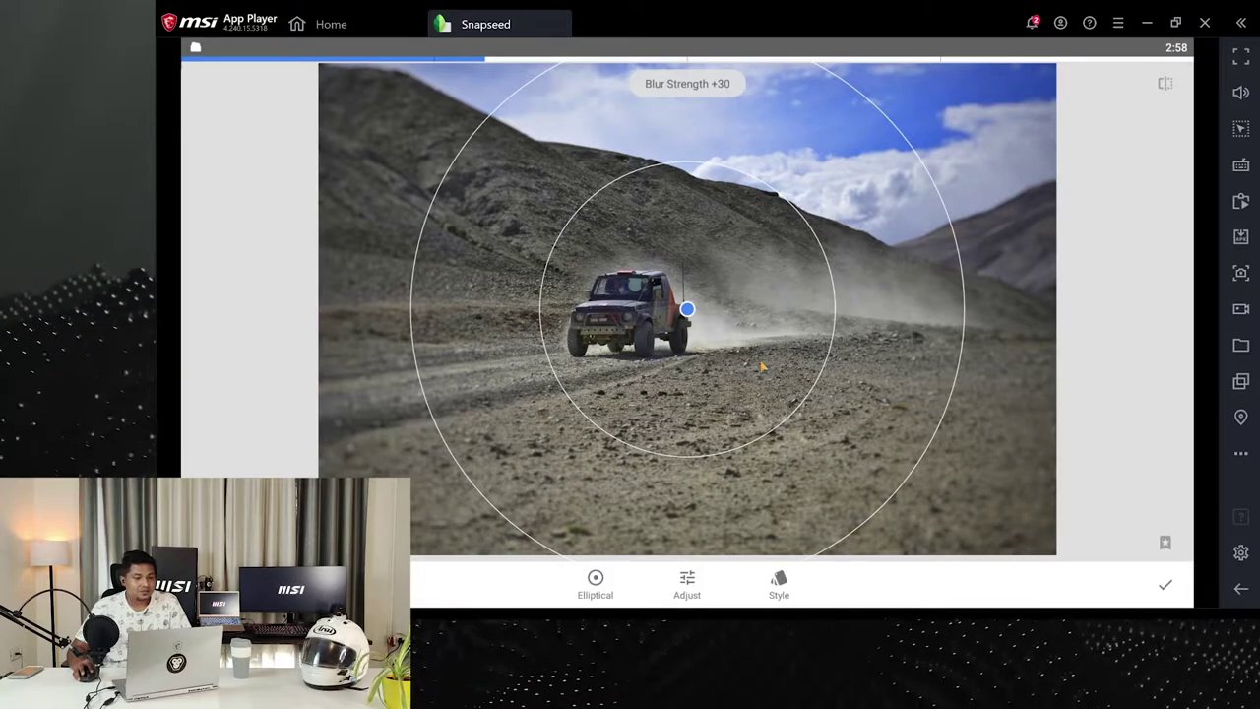
pyautogui.click(687, 585)
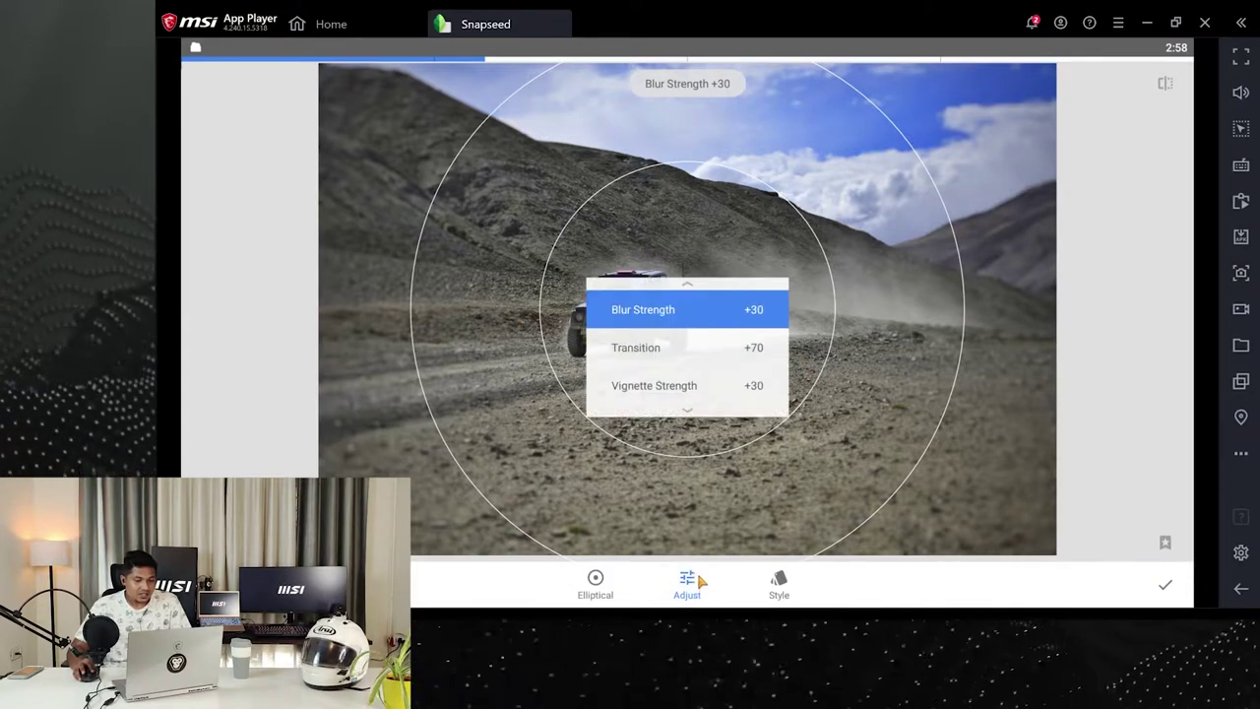
pyautogui.moveTo(884, 449); pyautogui.dragTo(751, 463)
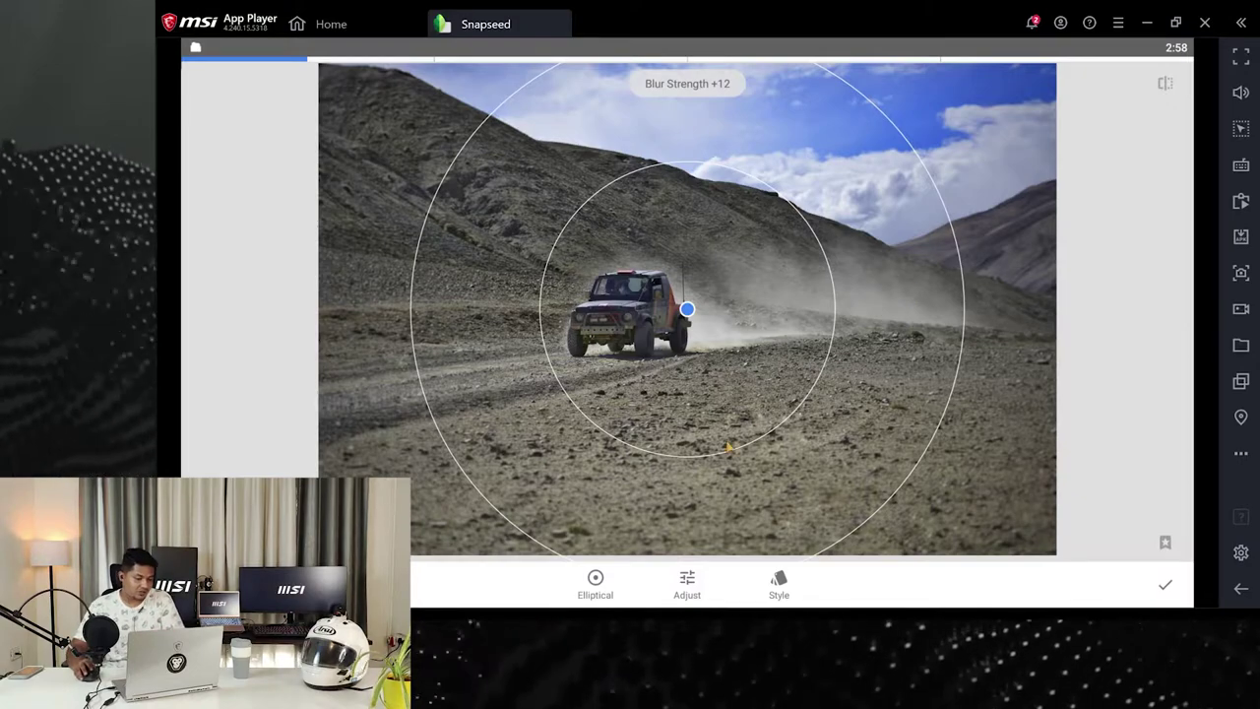
# Switch the Lens Blur to linear and place a narrow focus band across the jeep, with Blur Strength +14
pyautogui.click(601, 582)
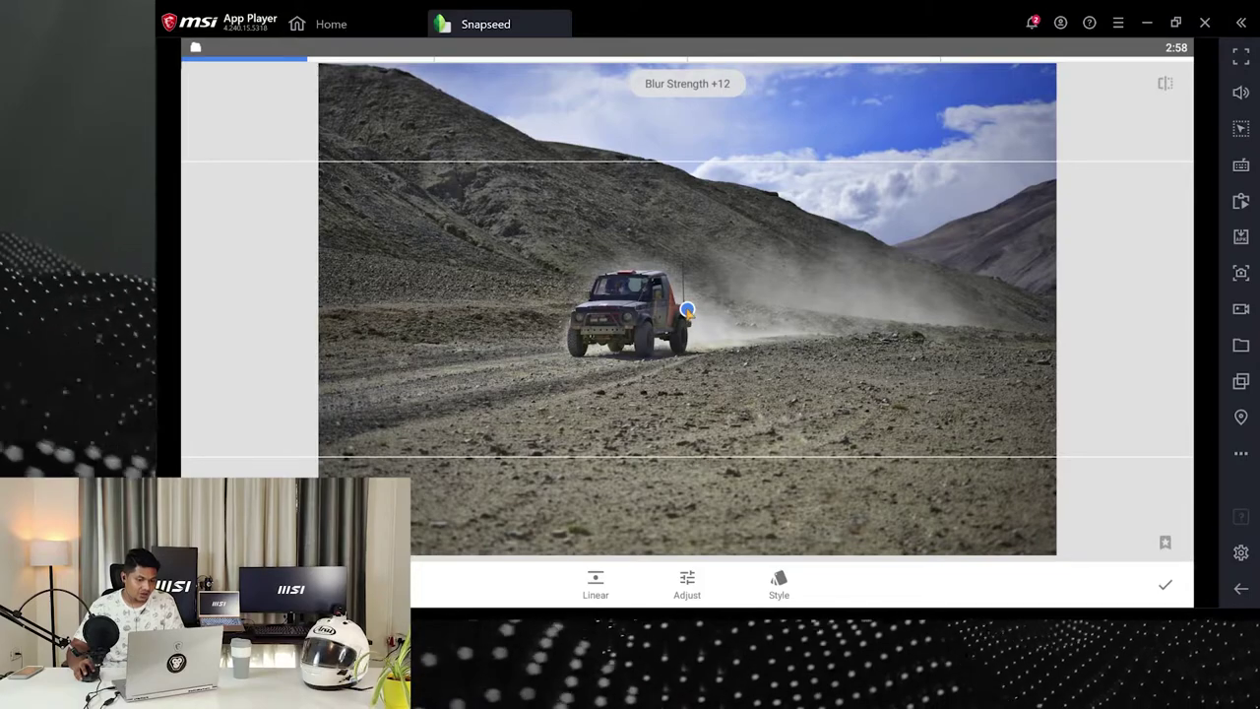
pyautogui.moveTo(687, 311); pyautogui.dragTo(686, 232)
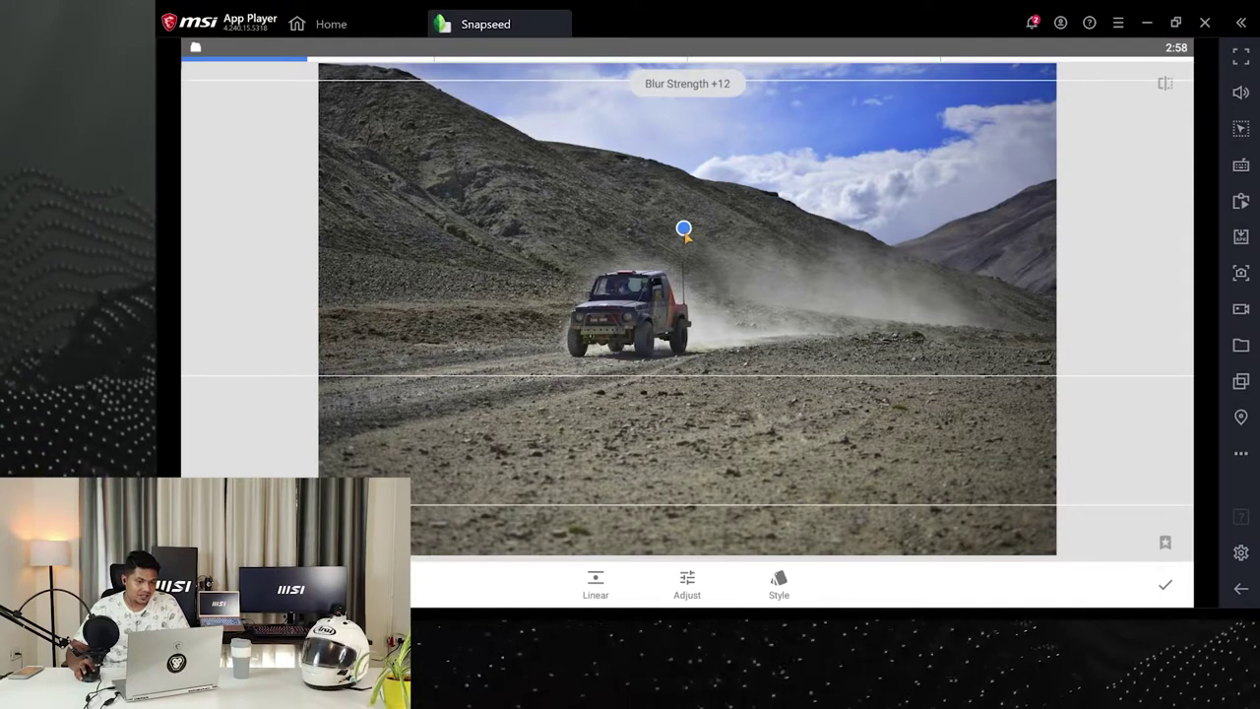
pyautogui.moveTo(684, 229); pyautogui.dragTo(680, 284)
pyautogui.click(692, 588)
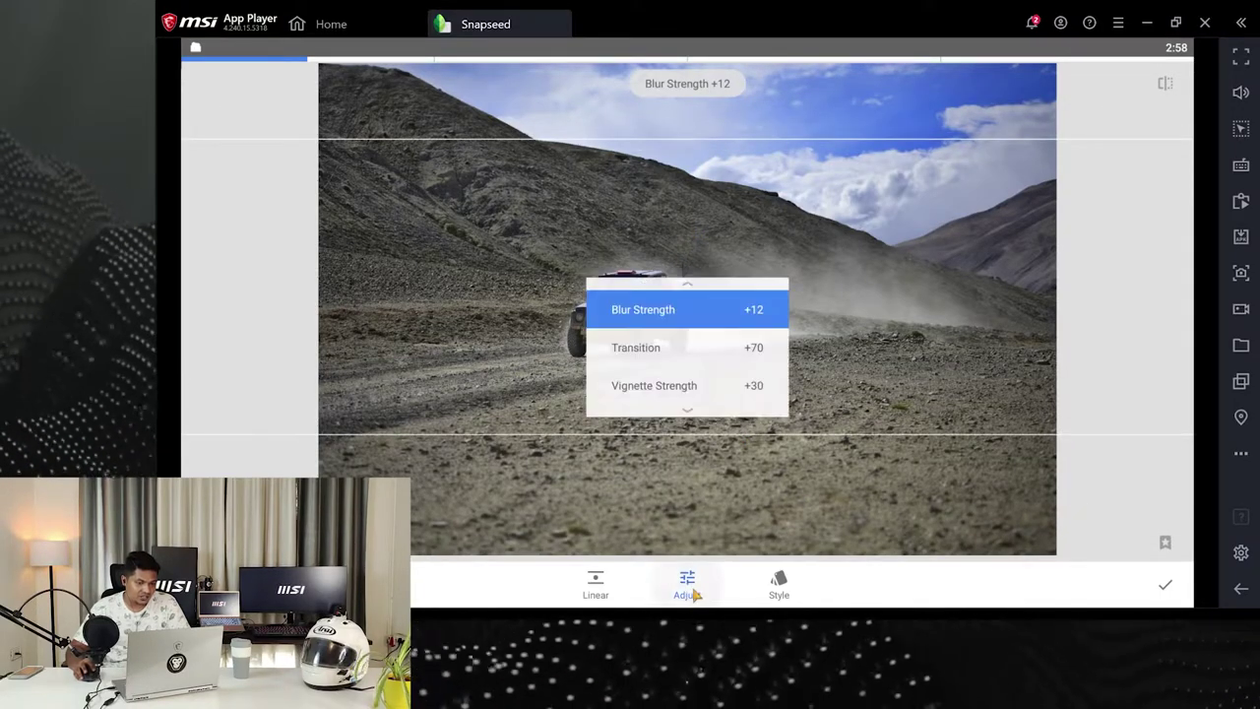
pyautogui.moveTo(839, 427); pyautogui.dragTo(748, 401)
pyautogui.moveTo(681, 287); pyautogui.dragTo(685, 335)
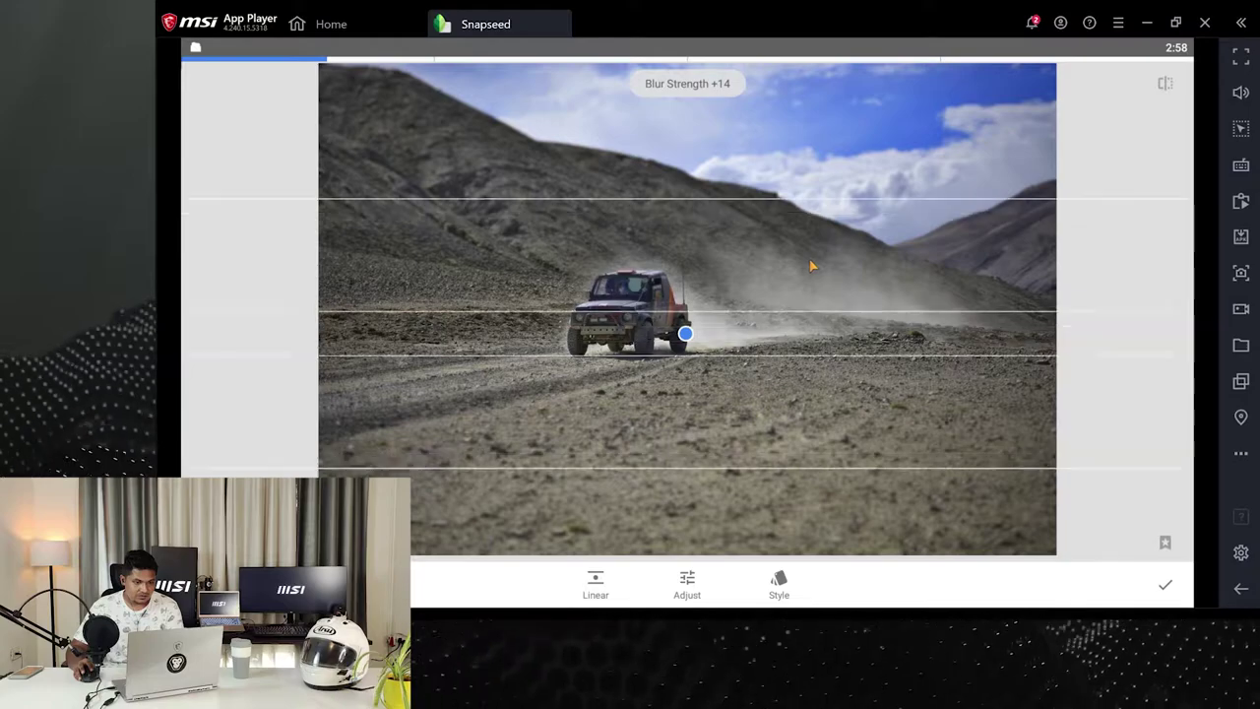
# Try Transition +61 and Blur Strength +32 with the linear focus band centred on the jeep, and close Lens Blur
pyautogui.press('Down')
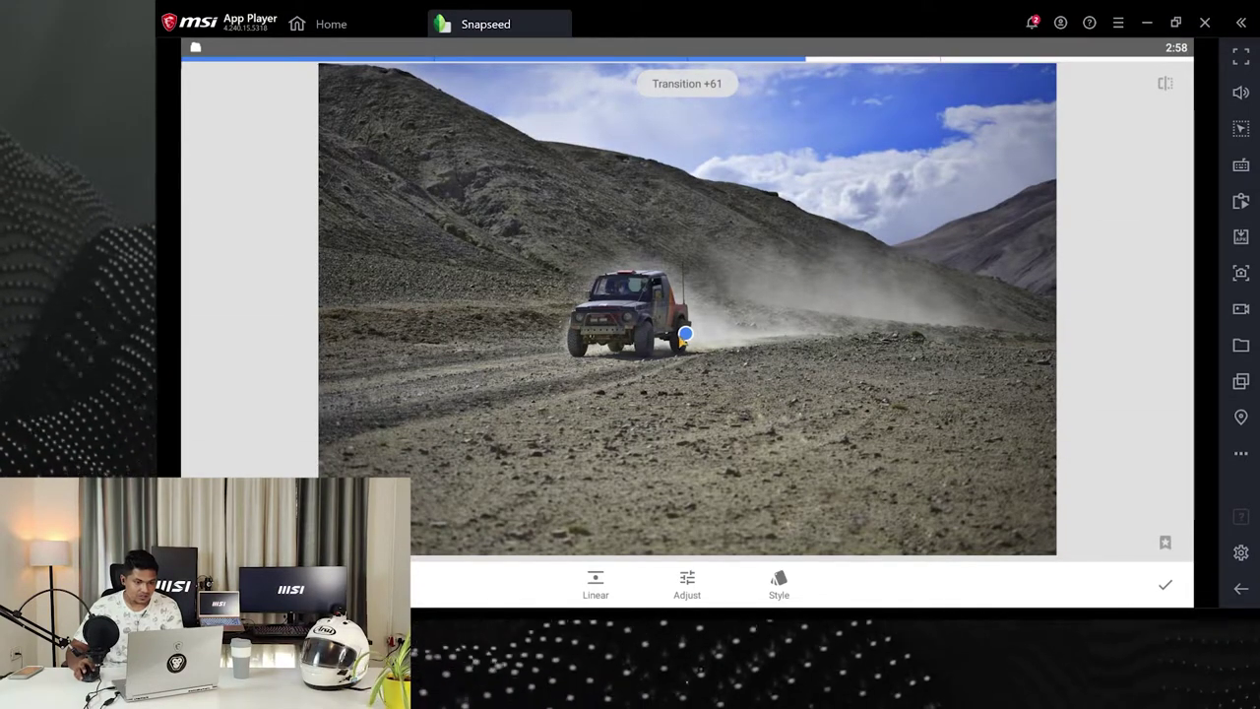
pyautogui.moveTo(703, 338)
pyautogui.mouseDown()
pyautogui.moveTo(682, 343)
pyautogui.moveTo(691, 317)
pyautogui.mouseUp()
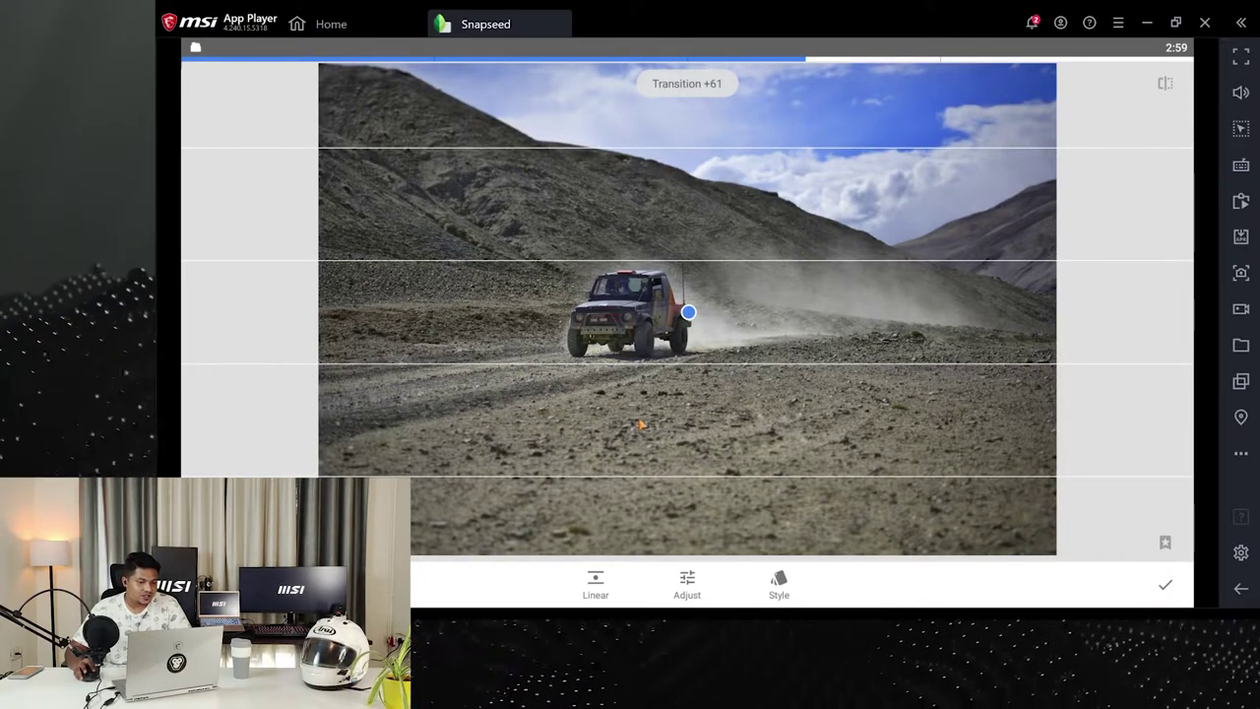
pyautogui.moveTo(736, 443); pyautogui.dragTo(830, 407)
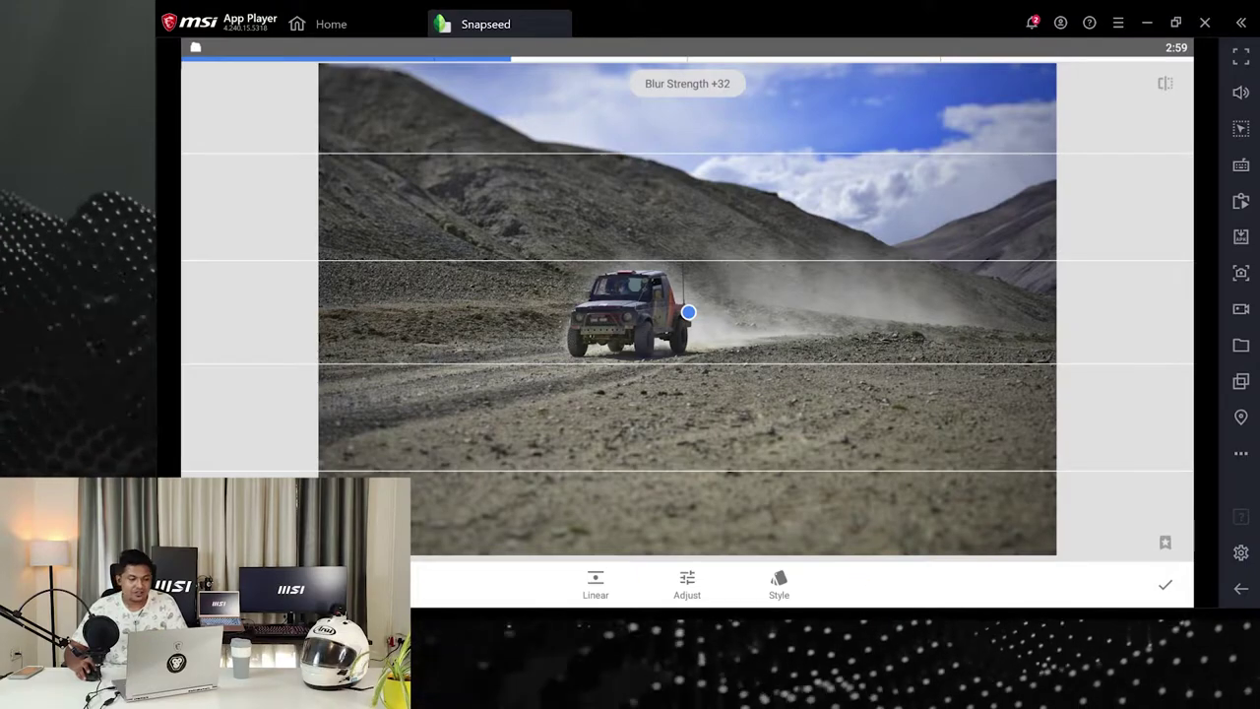
pyautogui.click(1165, 585)
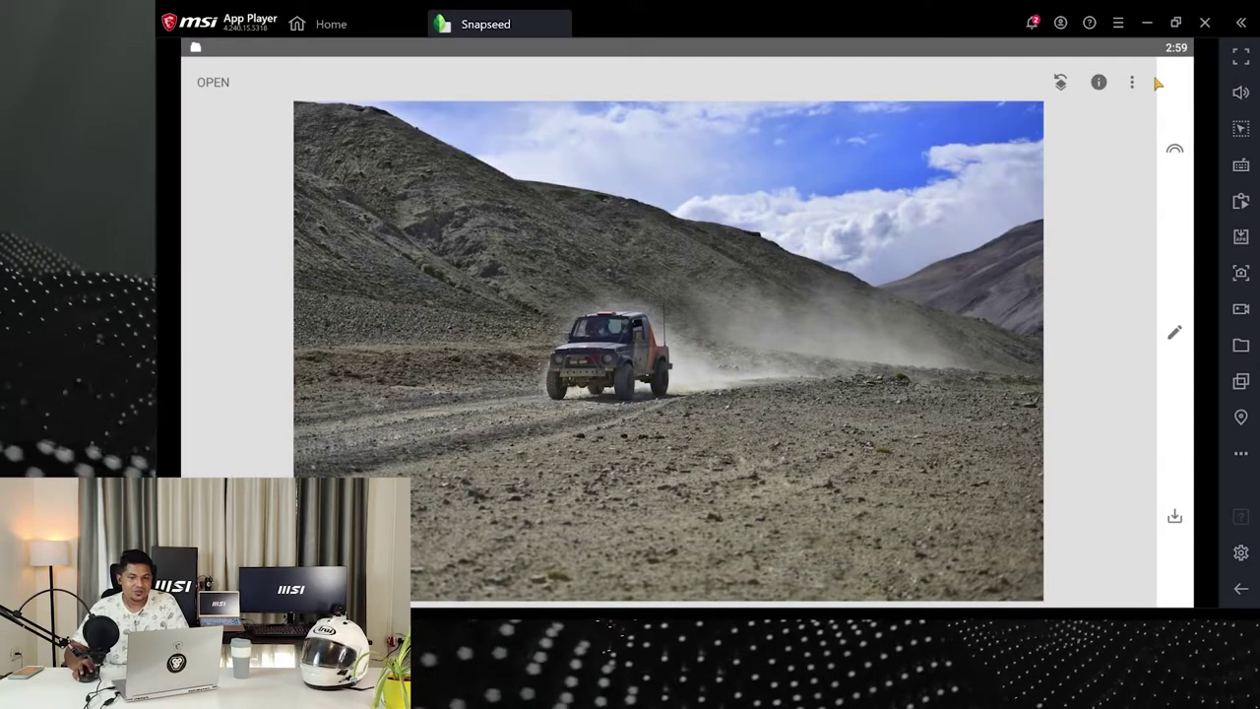
# Restore all edits up to the latest Brush edit in the photo's edit history
pyautogui.click(1060, 85)
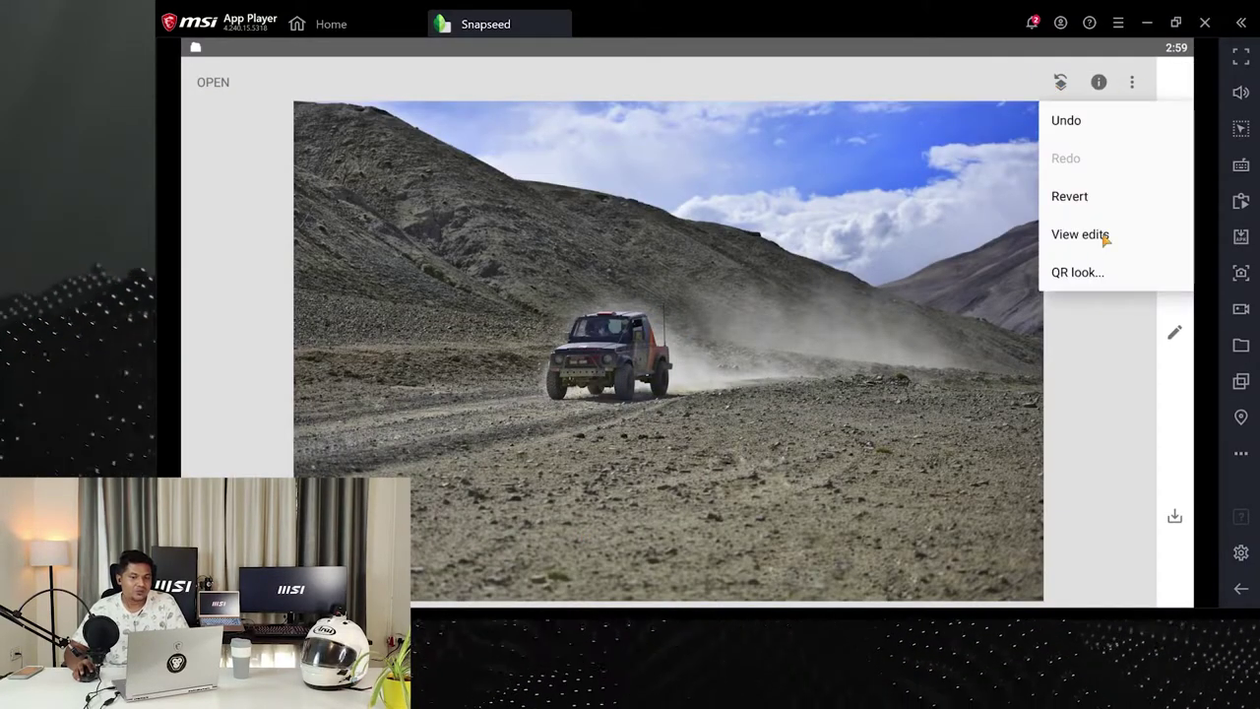
pyautogui.click(1080, 235)
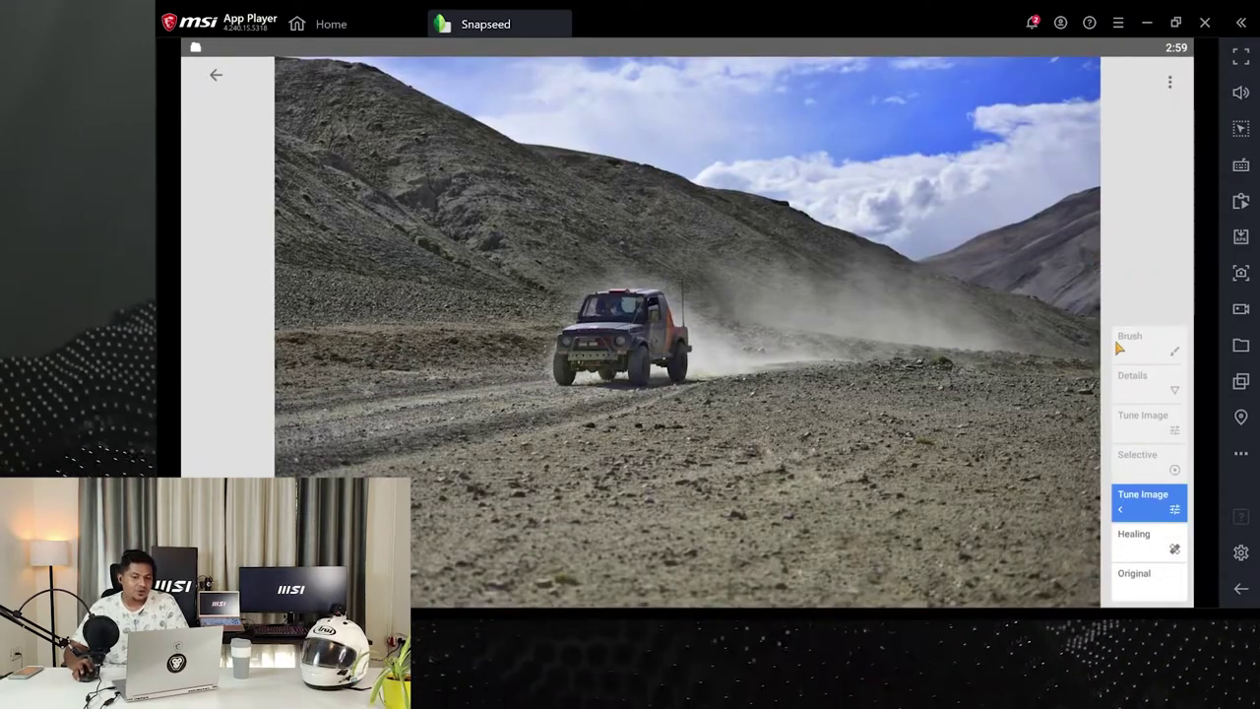
pyautogui.click(1122, 345)
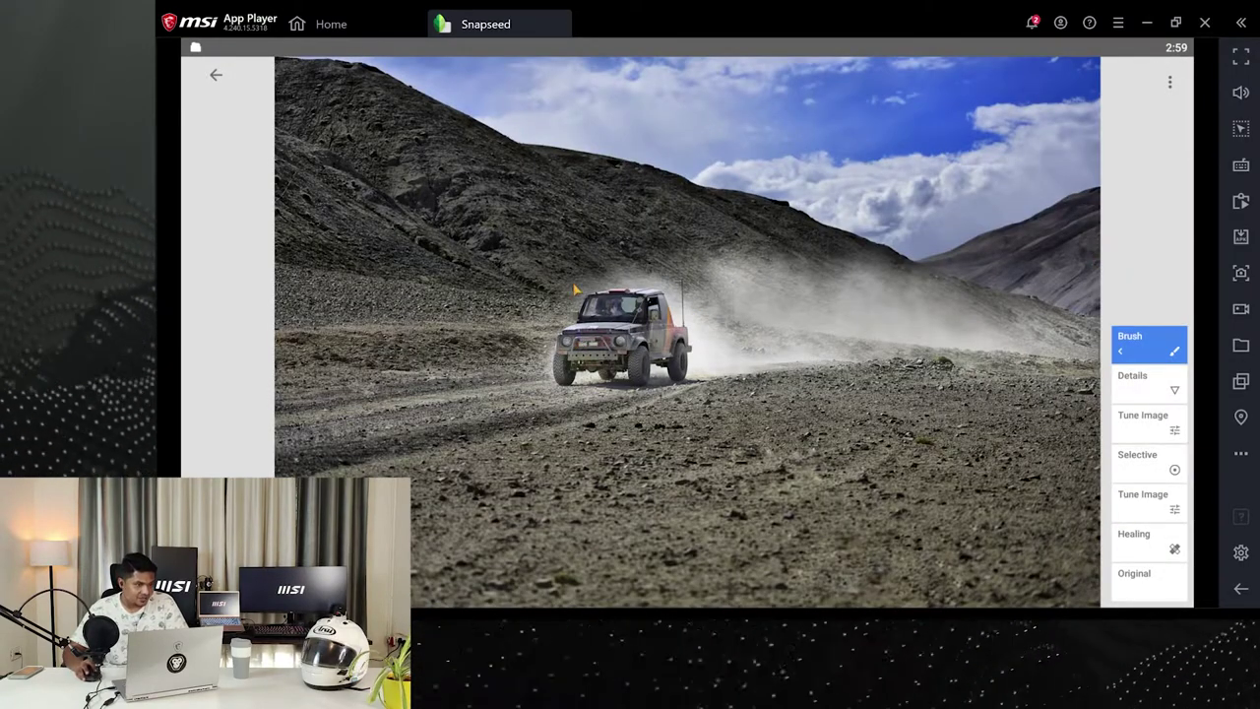
# Start Lens Blur on the restored photo, switch it to linear and place a narrow focus band across the jeep
pyautogui.click(216, 76)
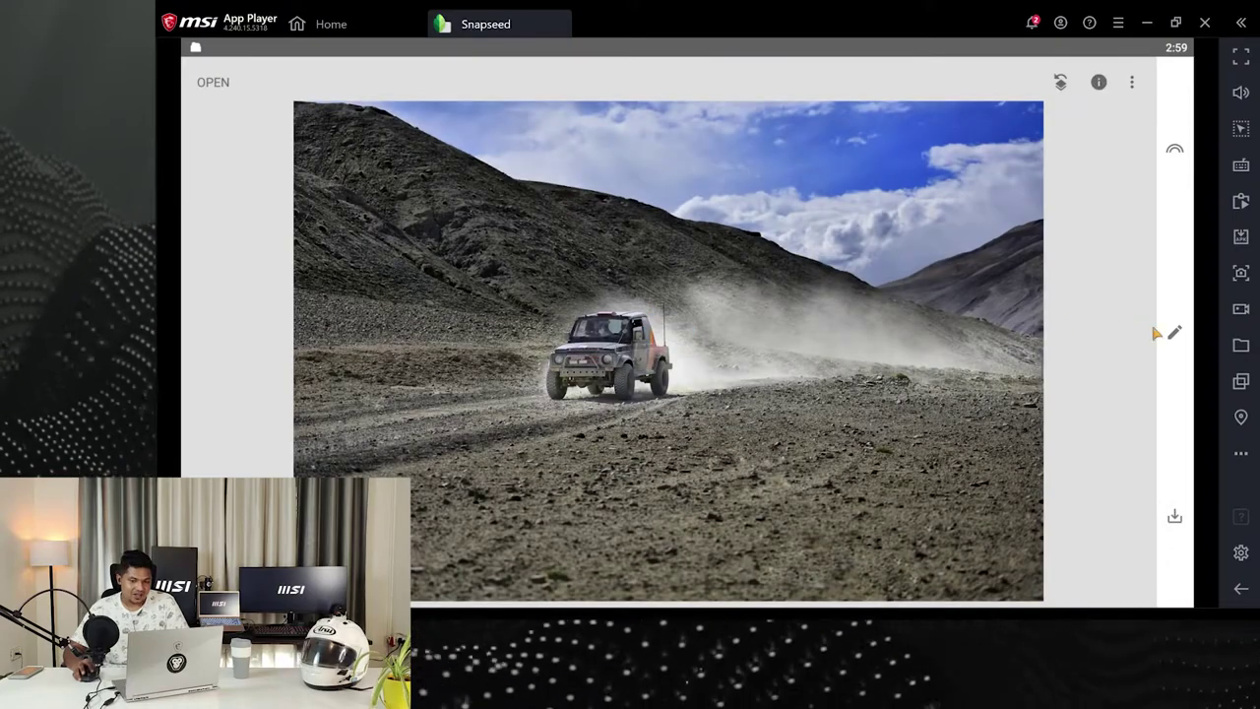
pyautogui.click(1175, 335)
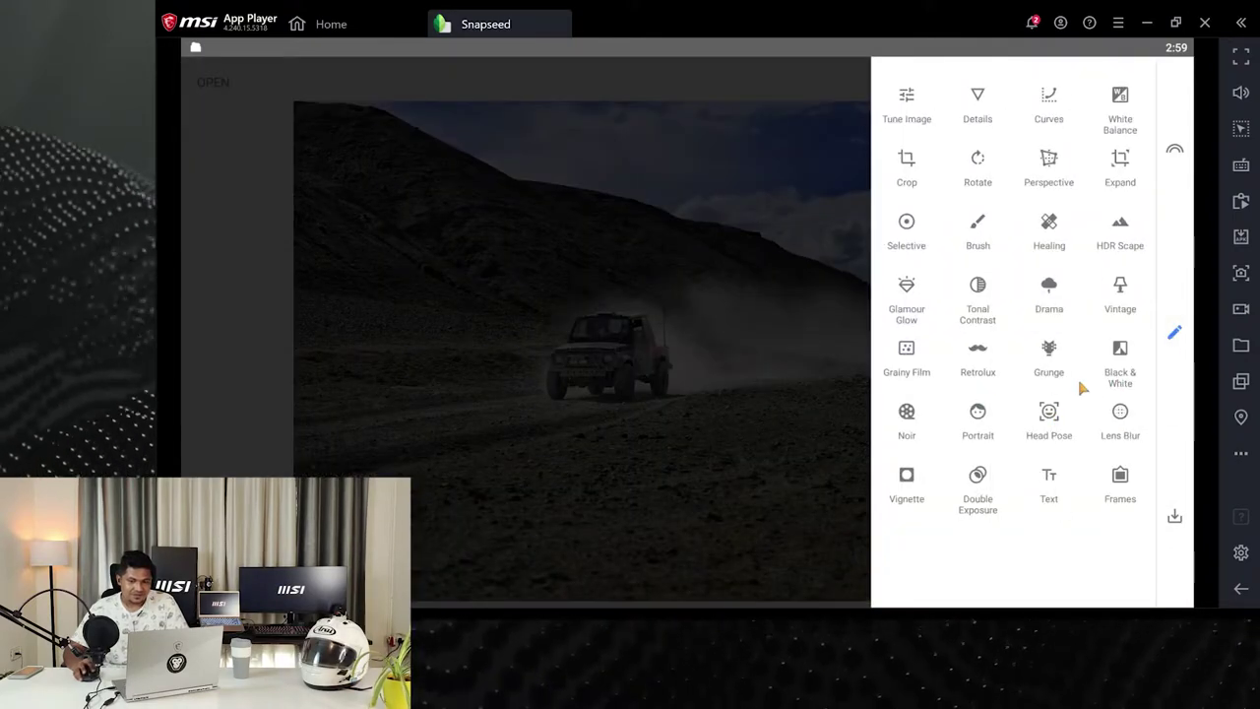
pyautogui.click(1122, 421)
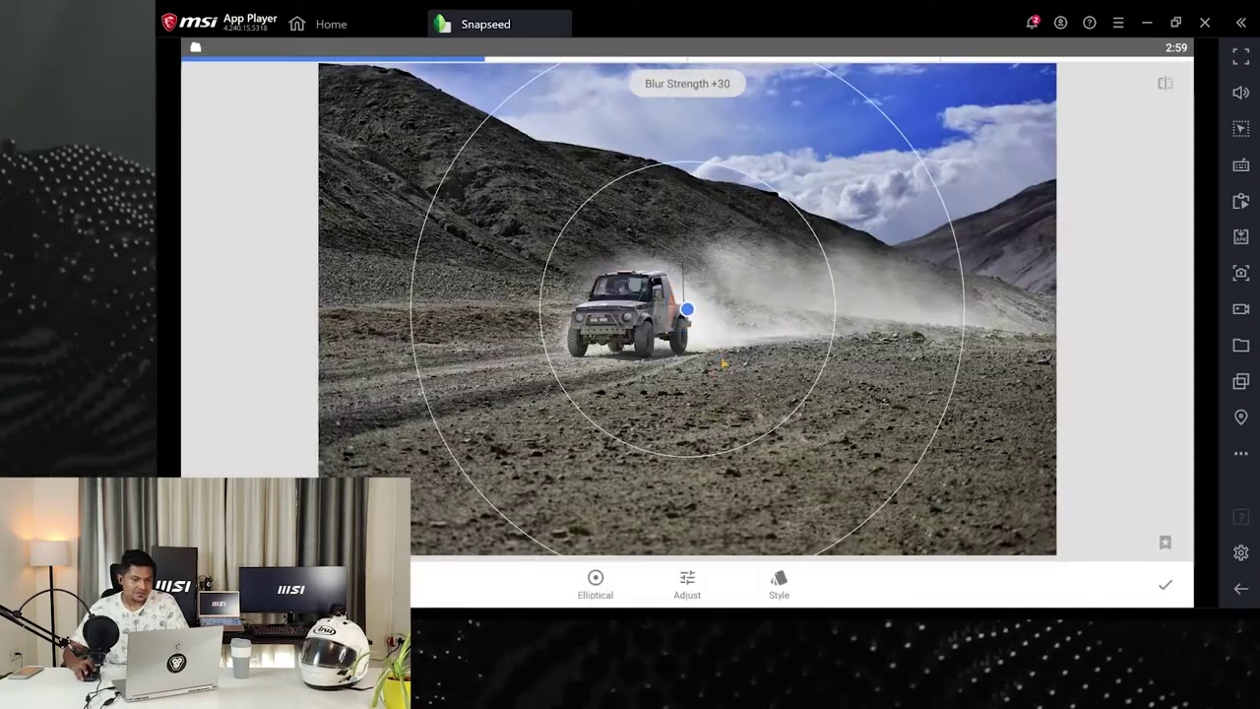
pyautogui.click(596, 581)
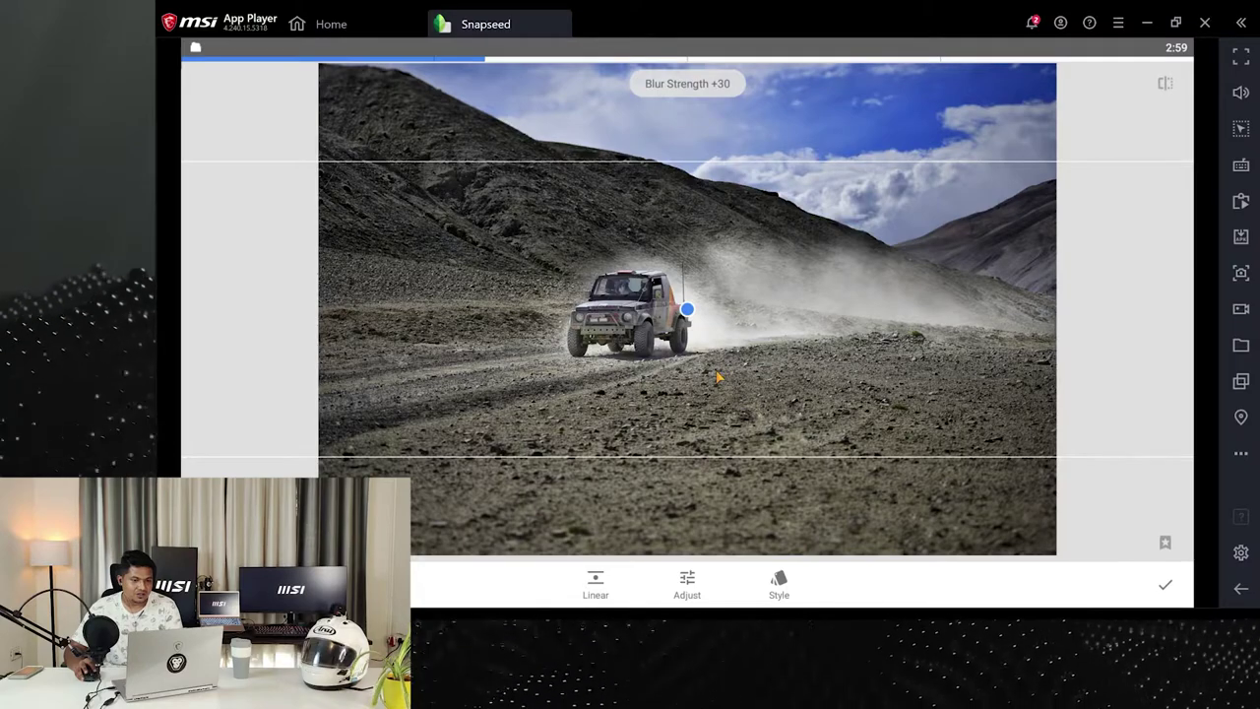
pyautogui.scroll(-3, 718, 376)
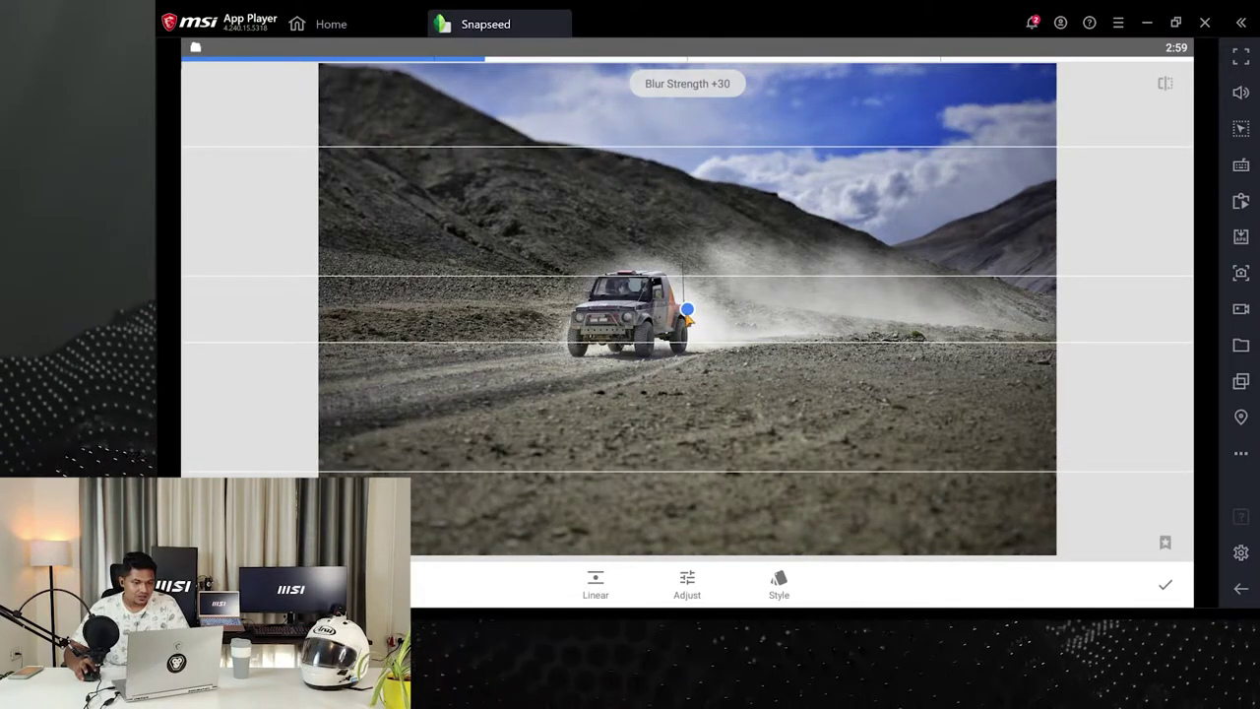
pyautogui.moveTo(687, 310); pyautogui.dragTo(688, 325)
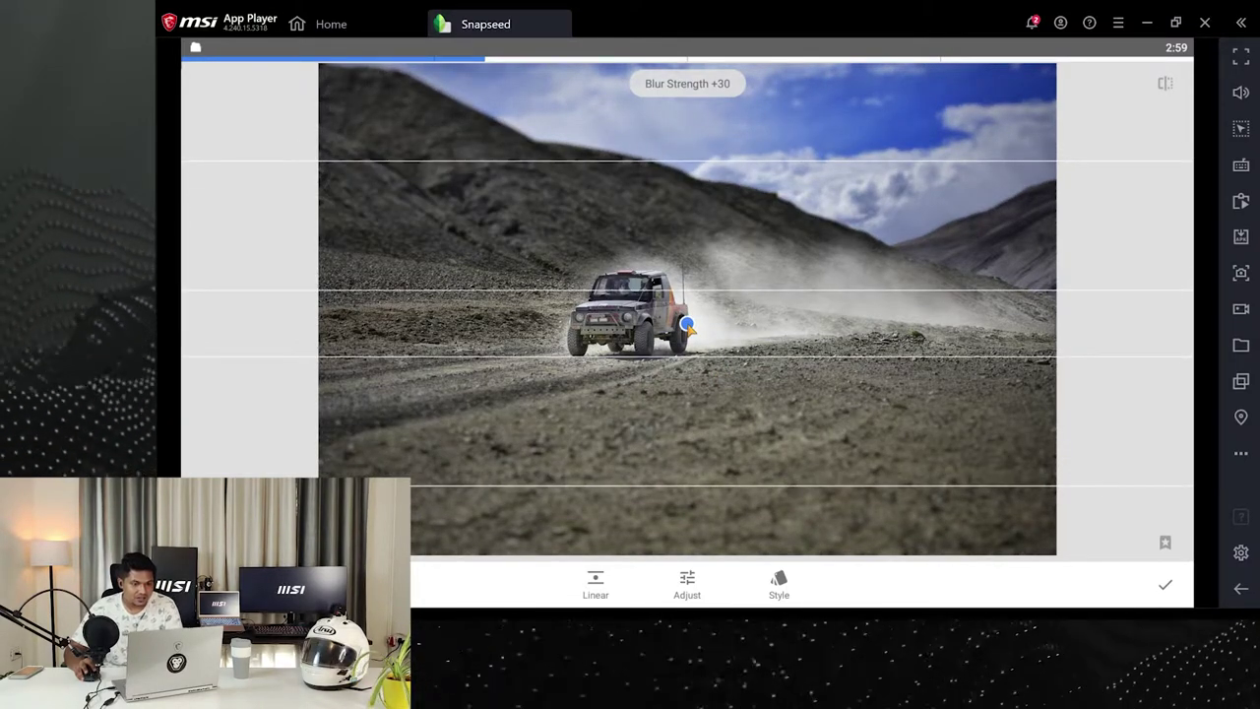
# Set the Blur Strength to +40 and apply the linear Lens Blur
pyautogui.moveTo(652, 426); pyautogui.dragTo(687, 429)
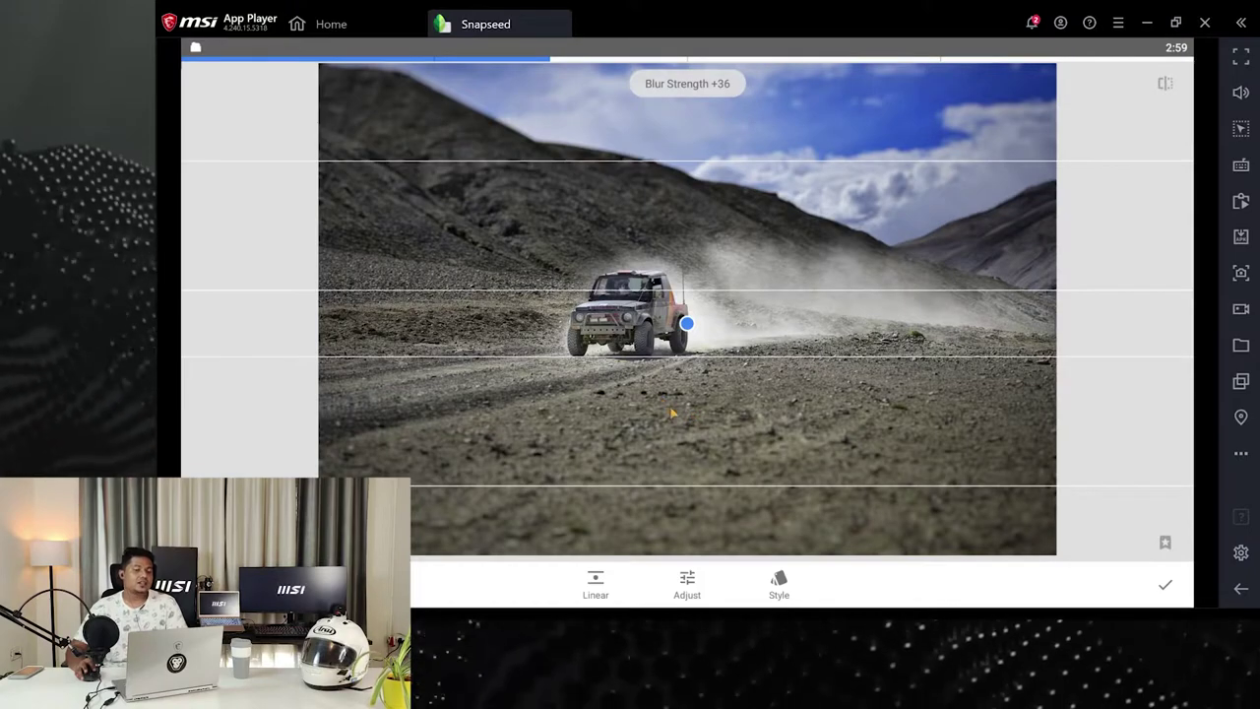
pyautogui.moveTo(640, 425); pyautogui.dragTo(667, 431)
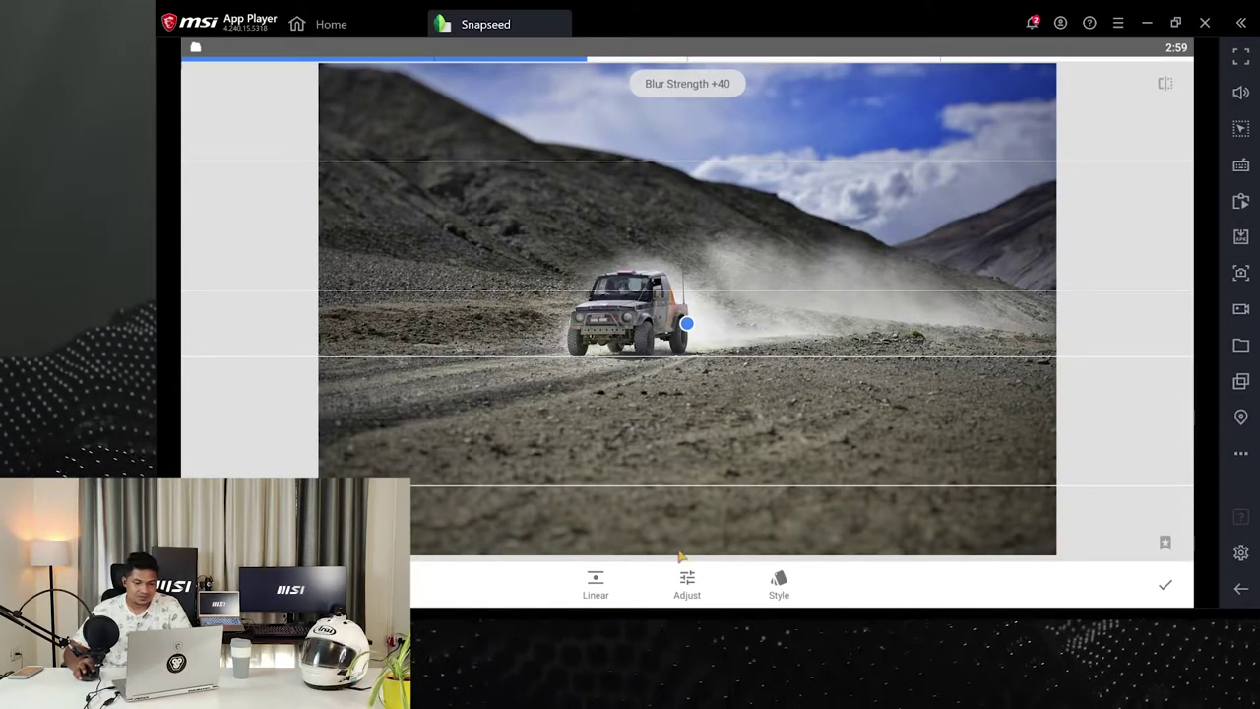
pyautogui.click(1165, 589)
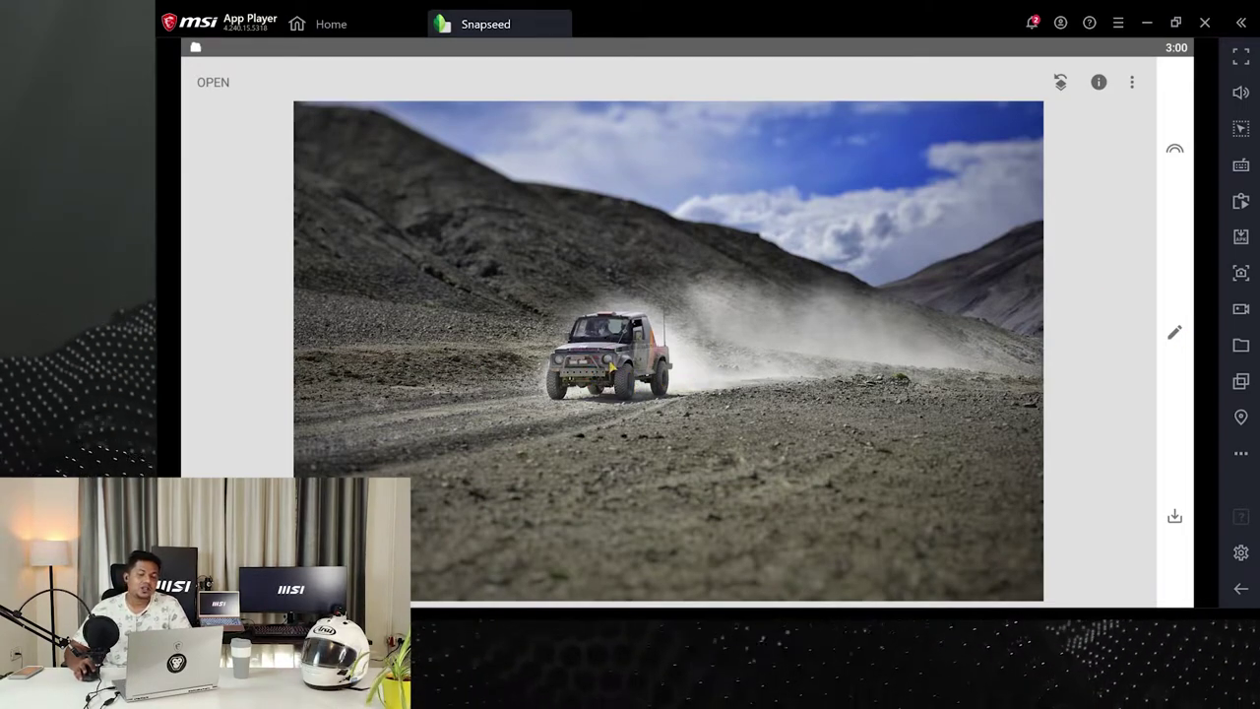
# Crop a strip off the photo's left side and bottom edge, and compare the cropped result with the unedited image
pyautogui.click(1175, 332)
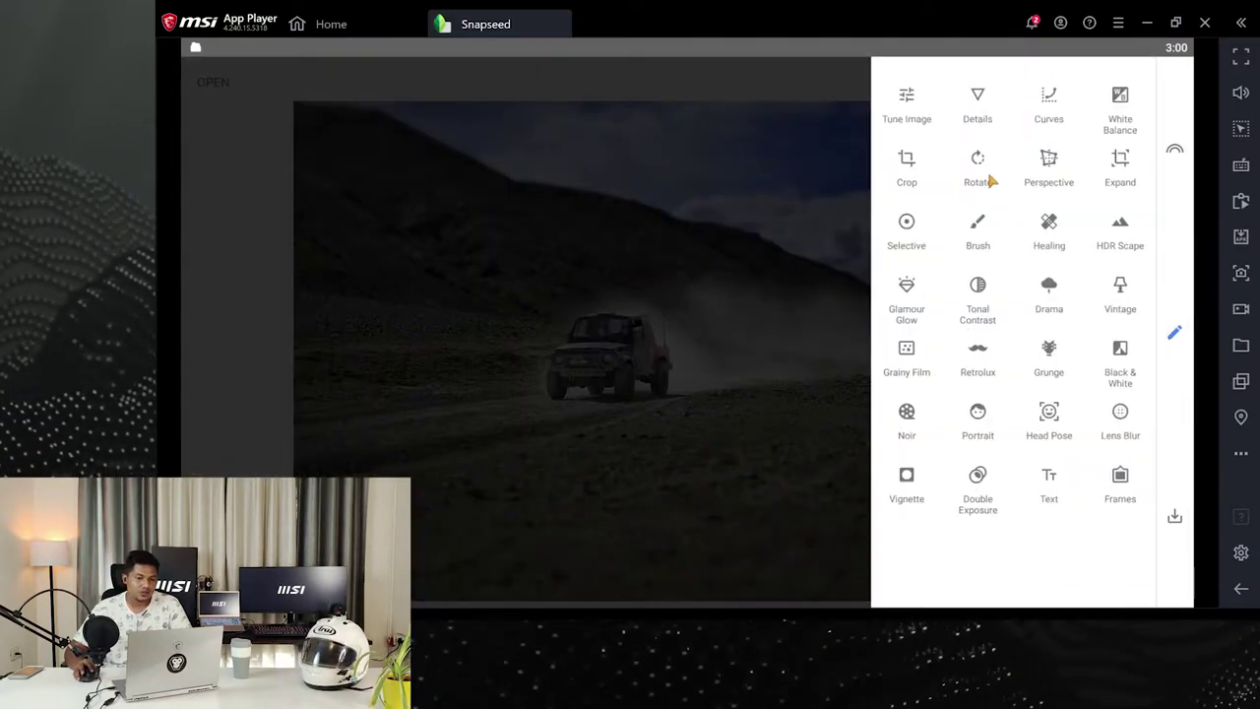
pyautogui.click(906, 166)
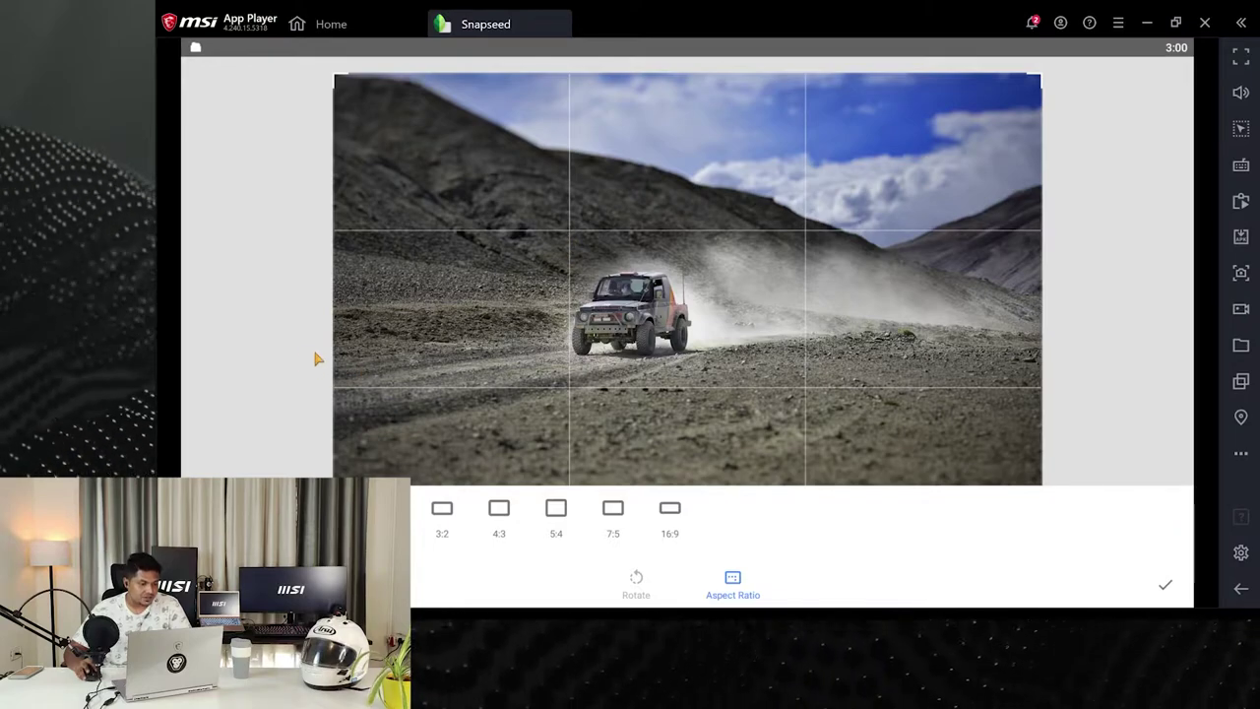
pyautogui.moveTo(318, 361); pyautogui.dragTo(407, 379)
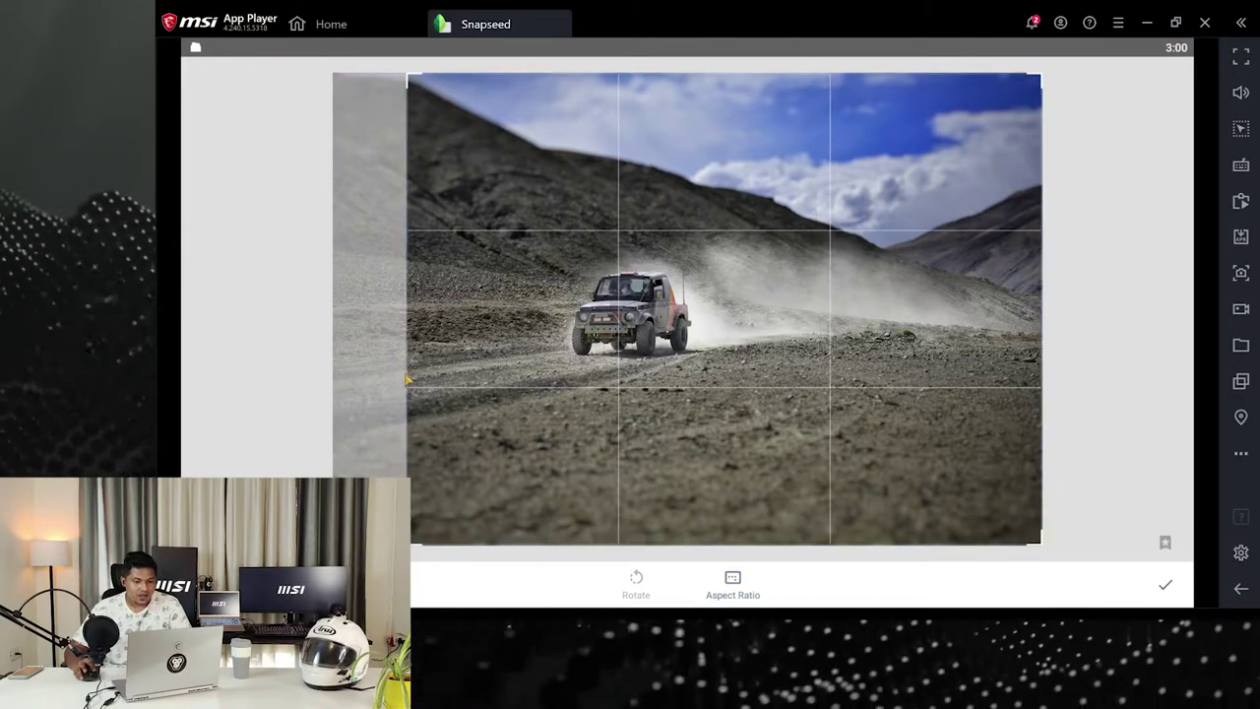
pyautogui.moveTo(775, 550); pyautogui.dragTo(775, 493)
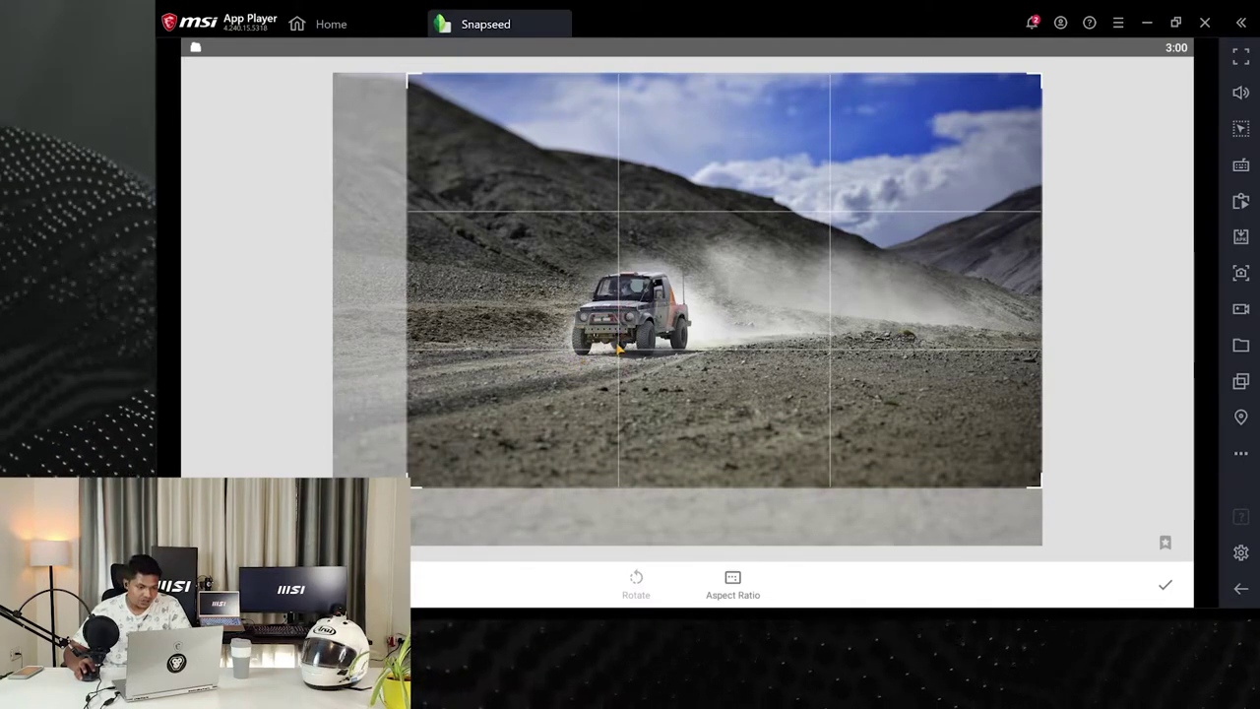
pyautogui.click(1165, 585)
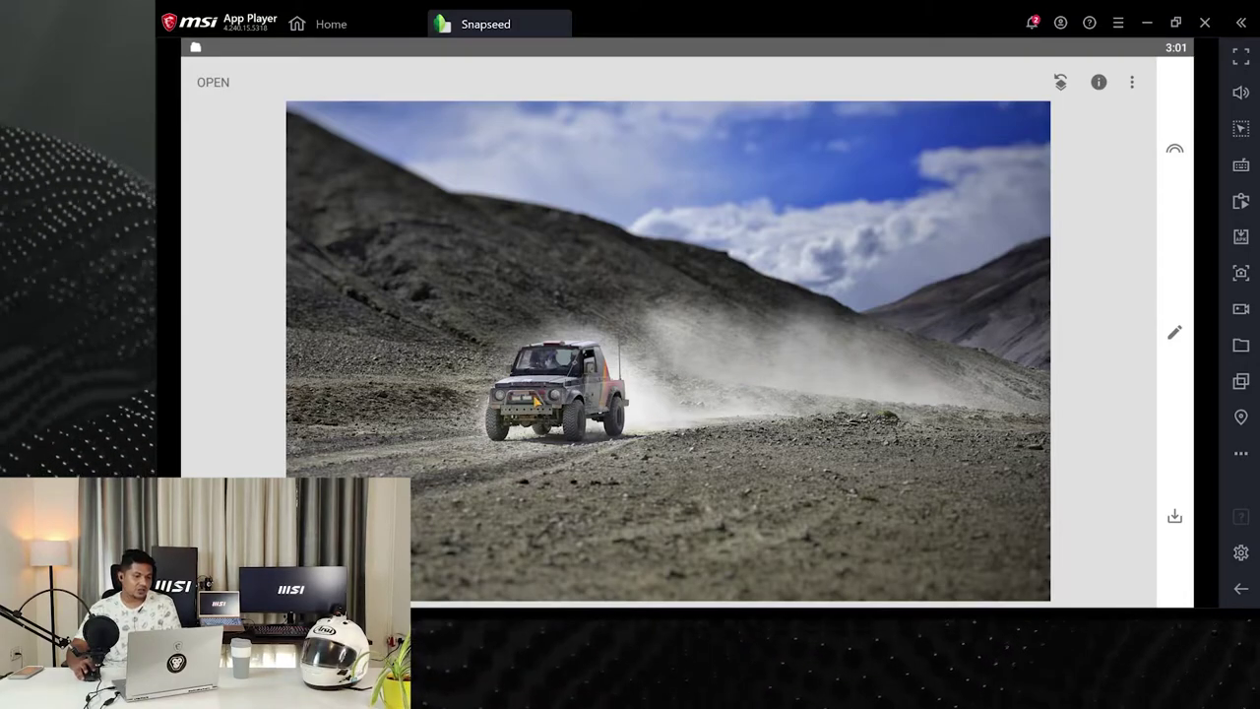
pyautogui.click(830, 308)
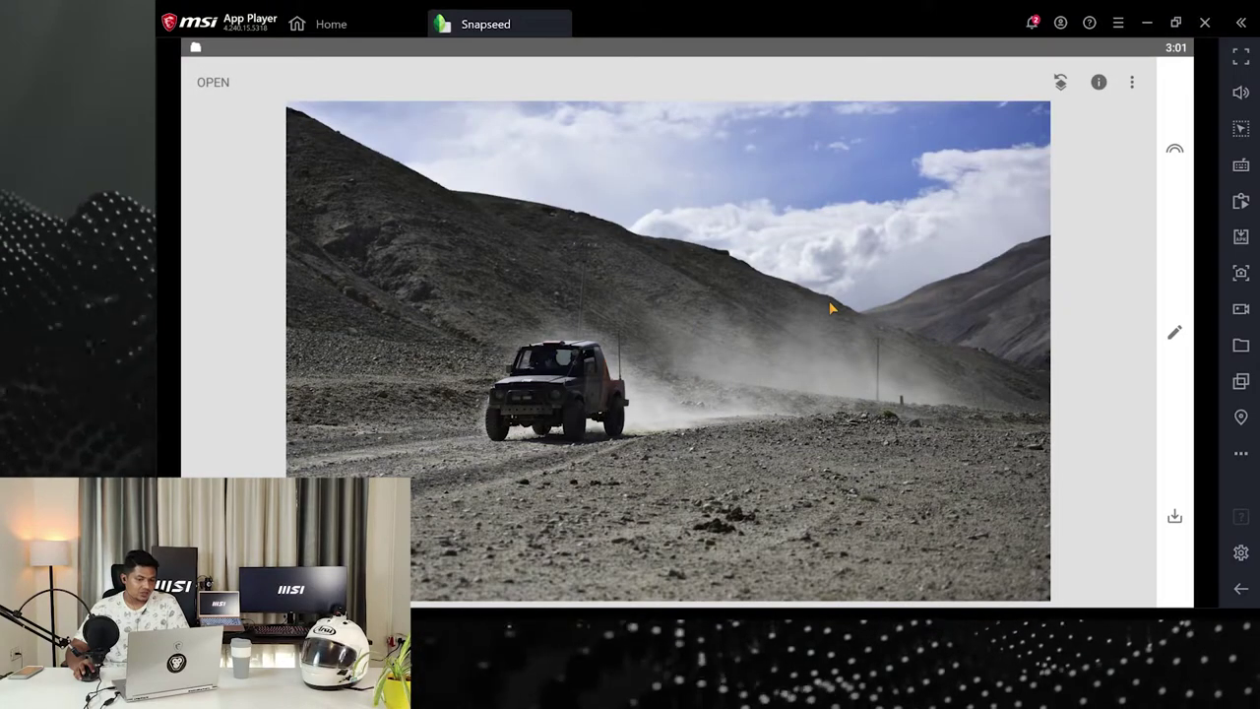
pyautogui.click(830, 308)
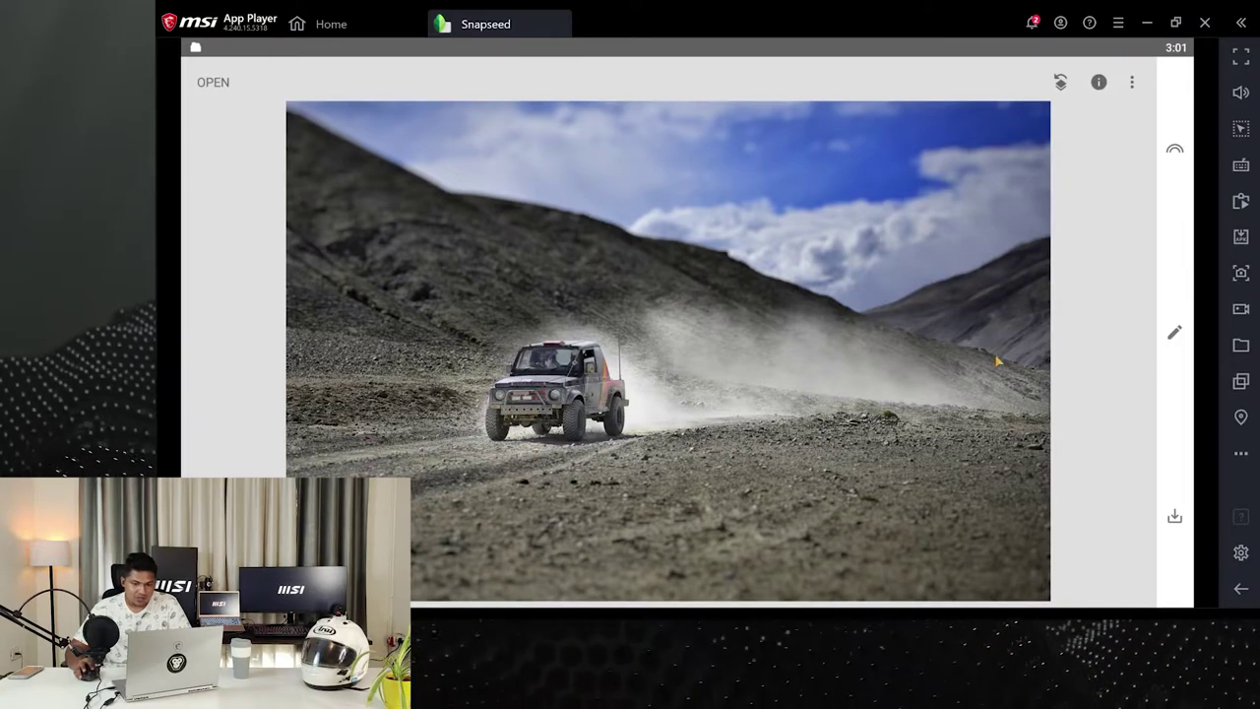
# Start Tonal Contrast on the cropped photo, try High Tones at +65, and set High Tones to +49
pyautogui.click(1175, 336)
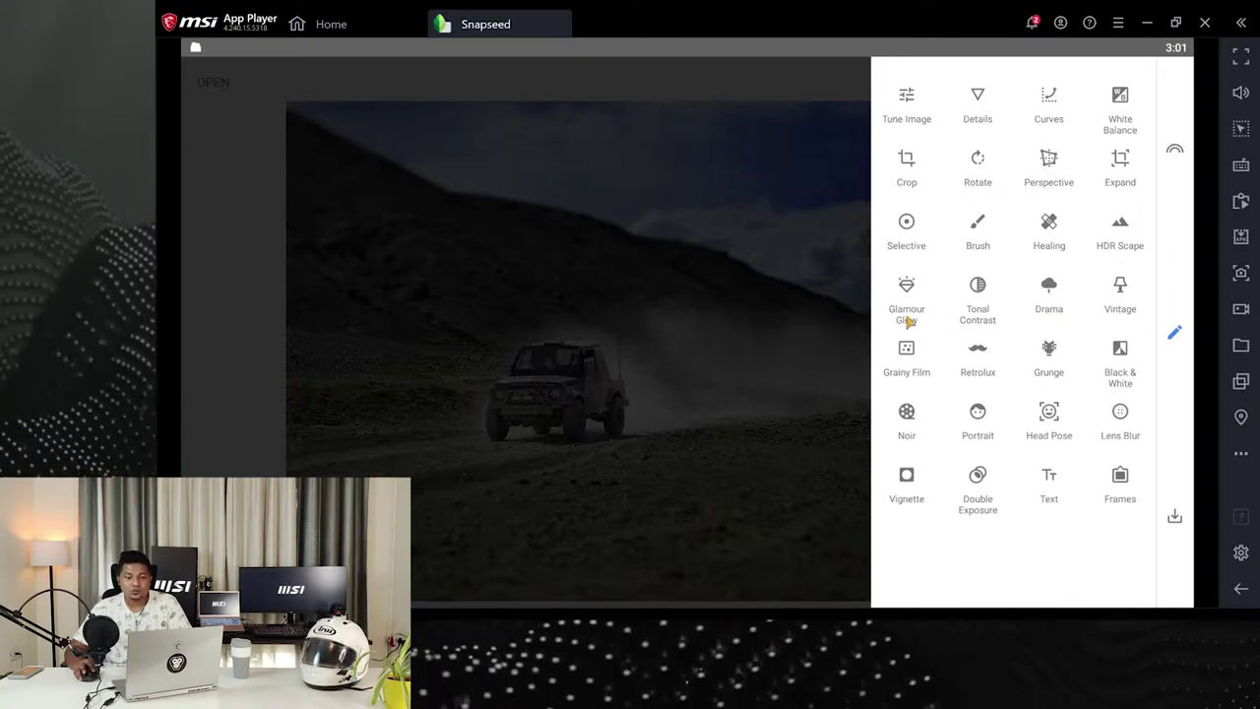
pyautogui.click(978, 295)
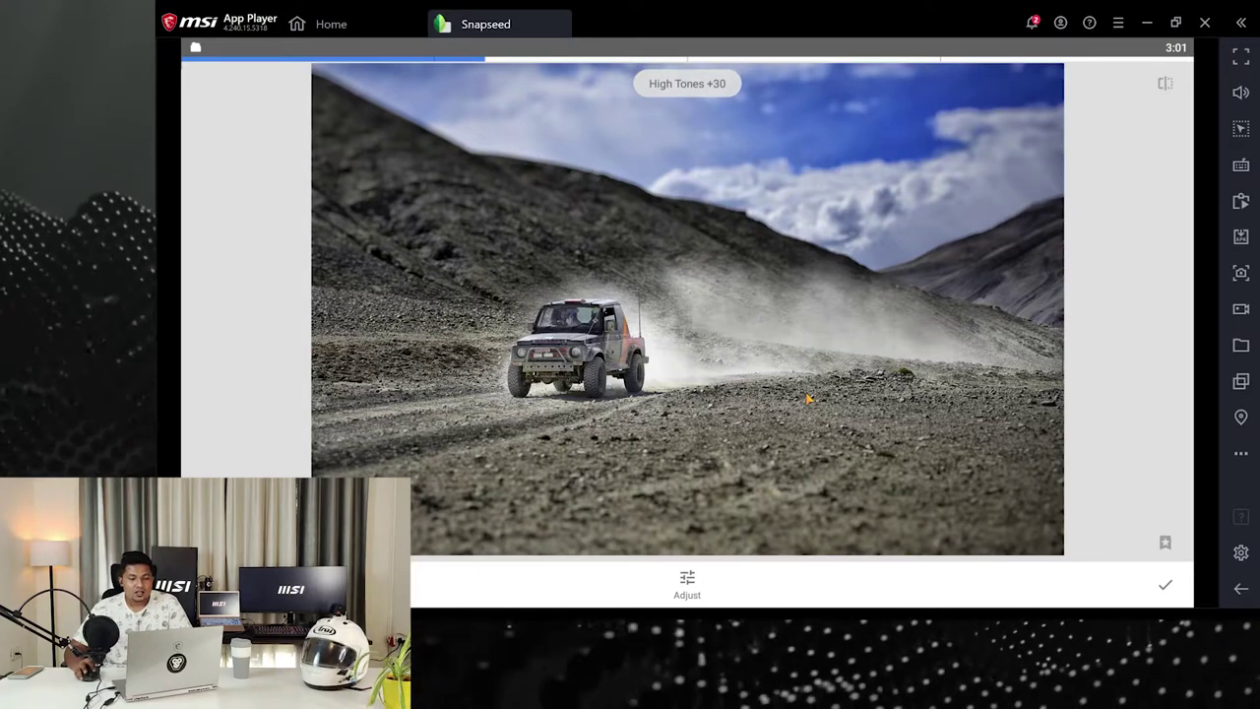
pyautogui.moveTo(808, 399); pyautogui.dragTo(813, 369)
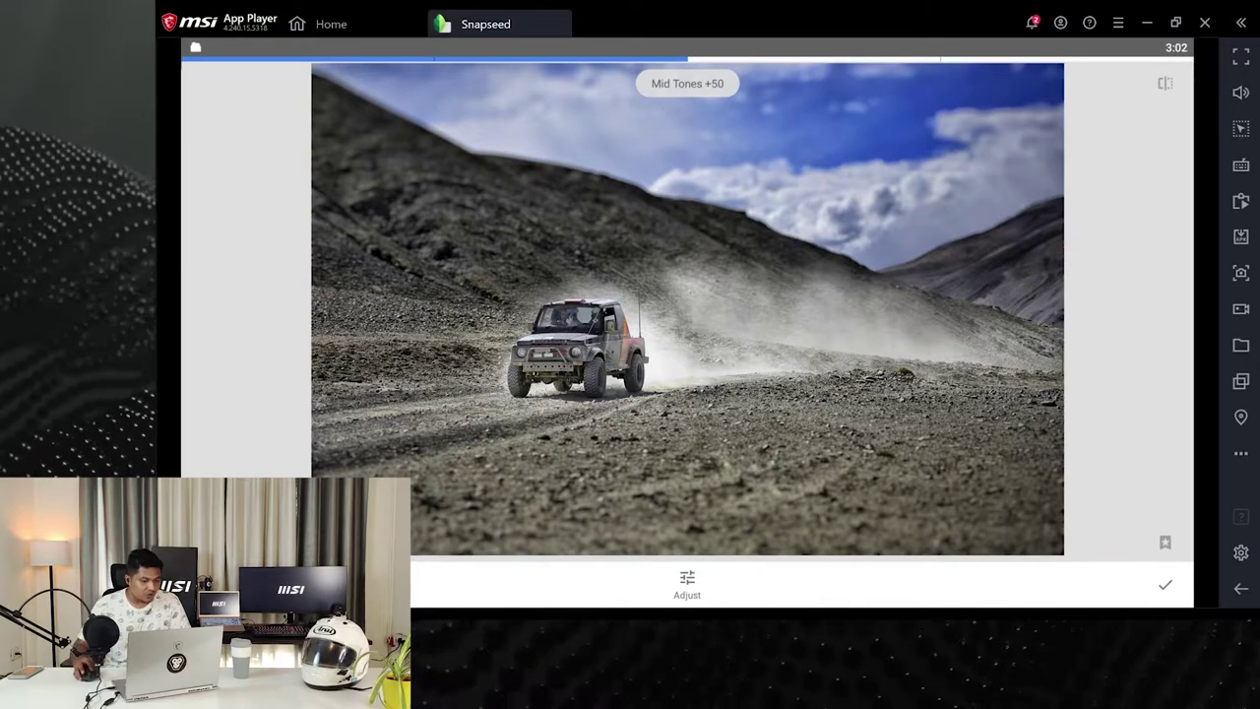
pyautogui.click(687, 591)
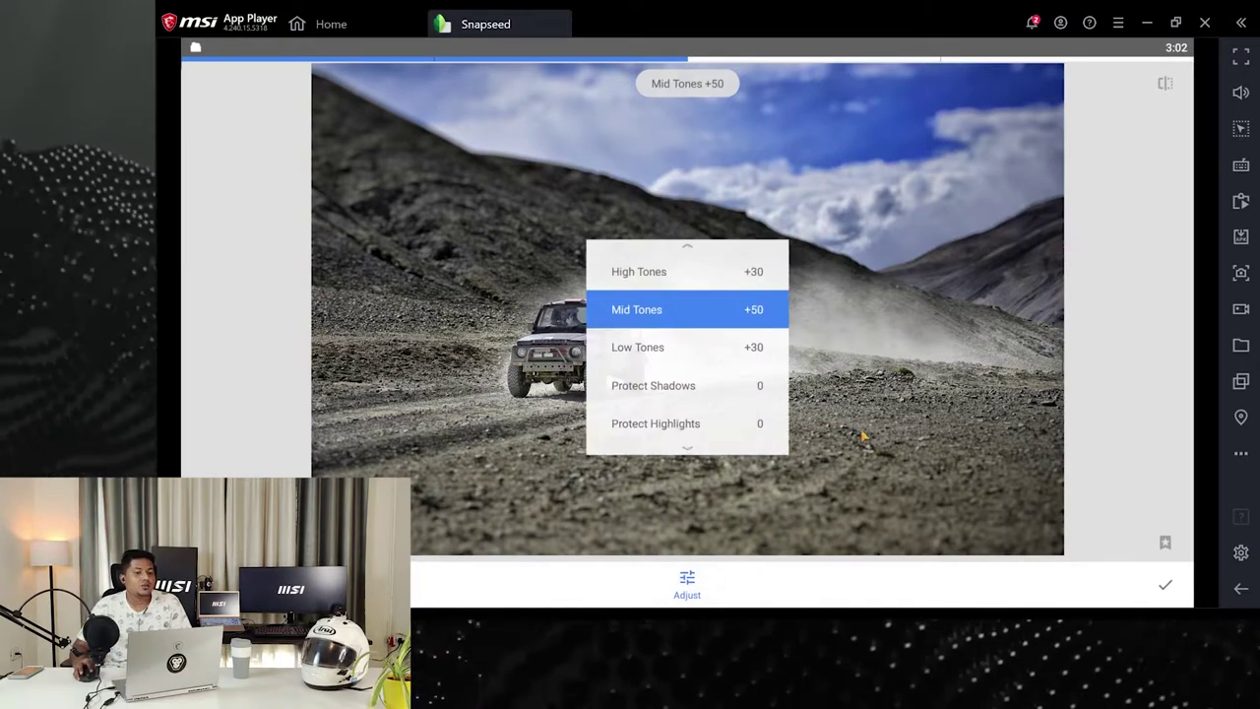
pyautogui.scroll(-1, 869, 431)
pyautogui.scroll(2, 869, 431)
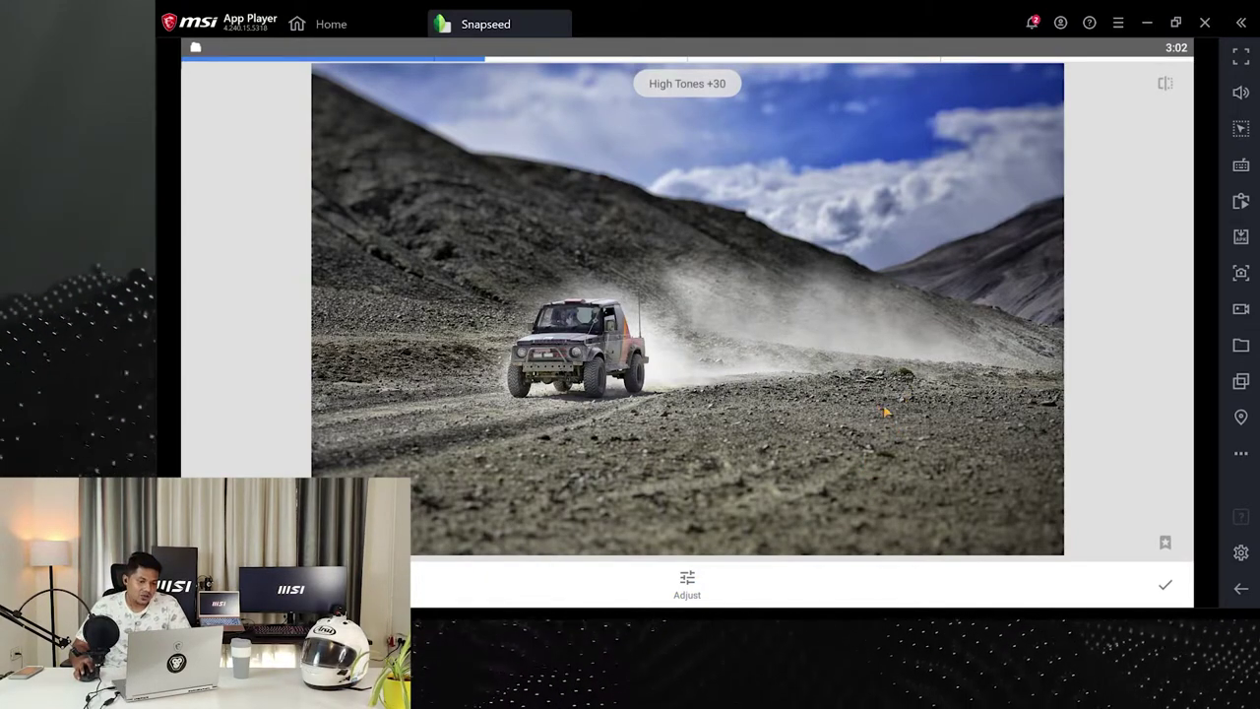
pyautogui.scroll(1, 896, 461)
pyautogui.moveTo(896, 469); pyautogui.dragTo(771, 347)
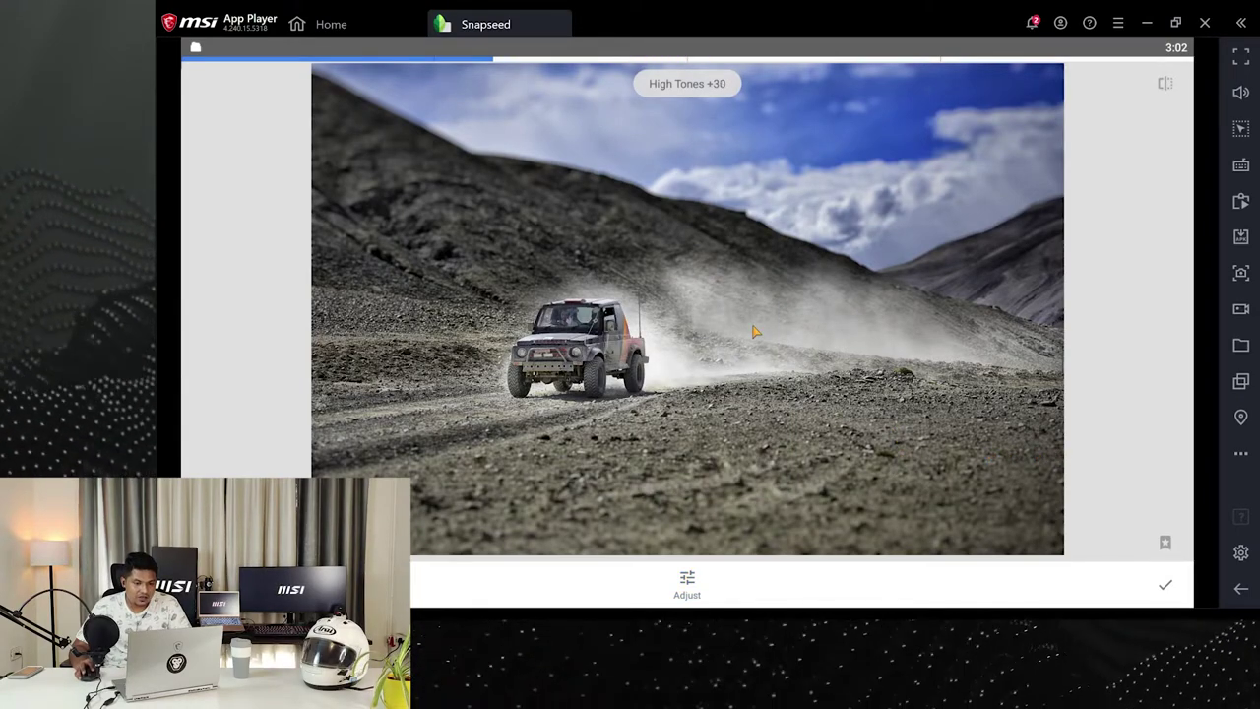
pyautogui.scroll(3, 753, 332)
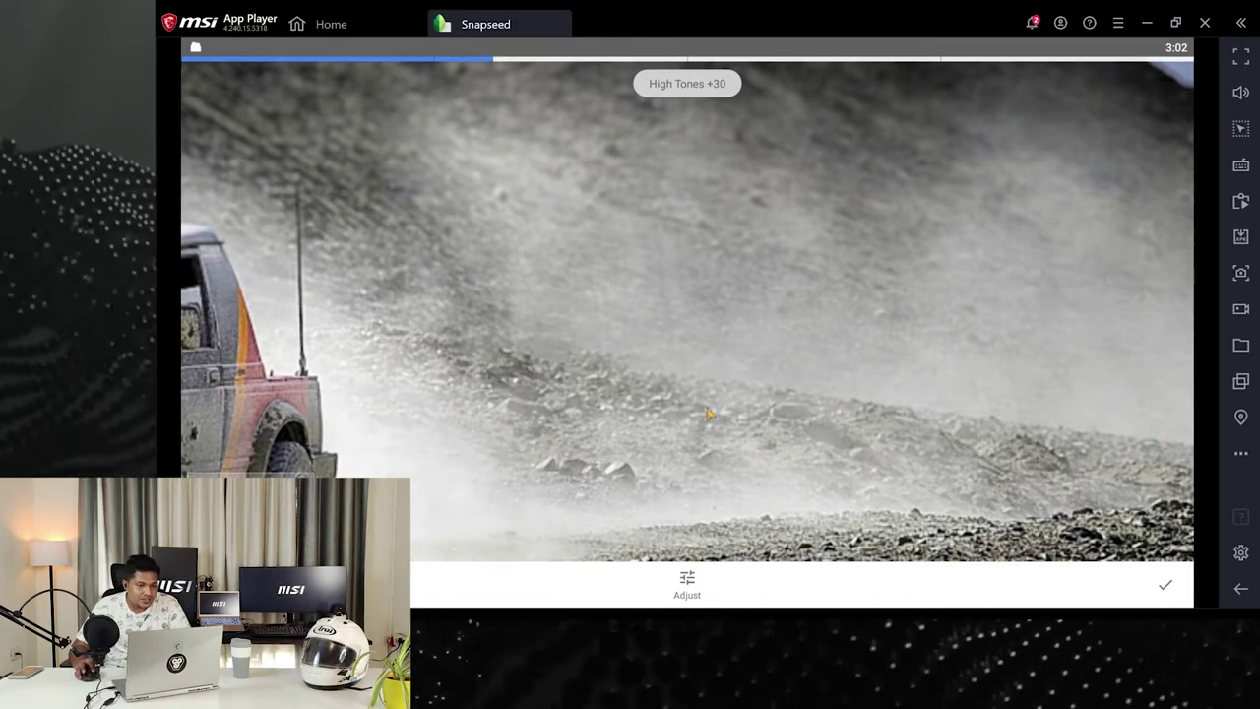
pyautogui.moveTo(630, 404); pyautogui.dragTo(989, 424)
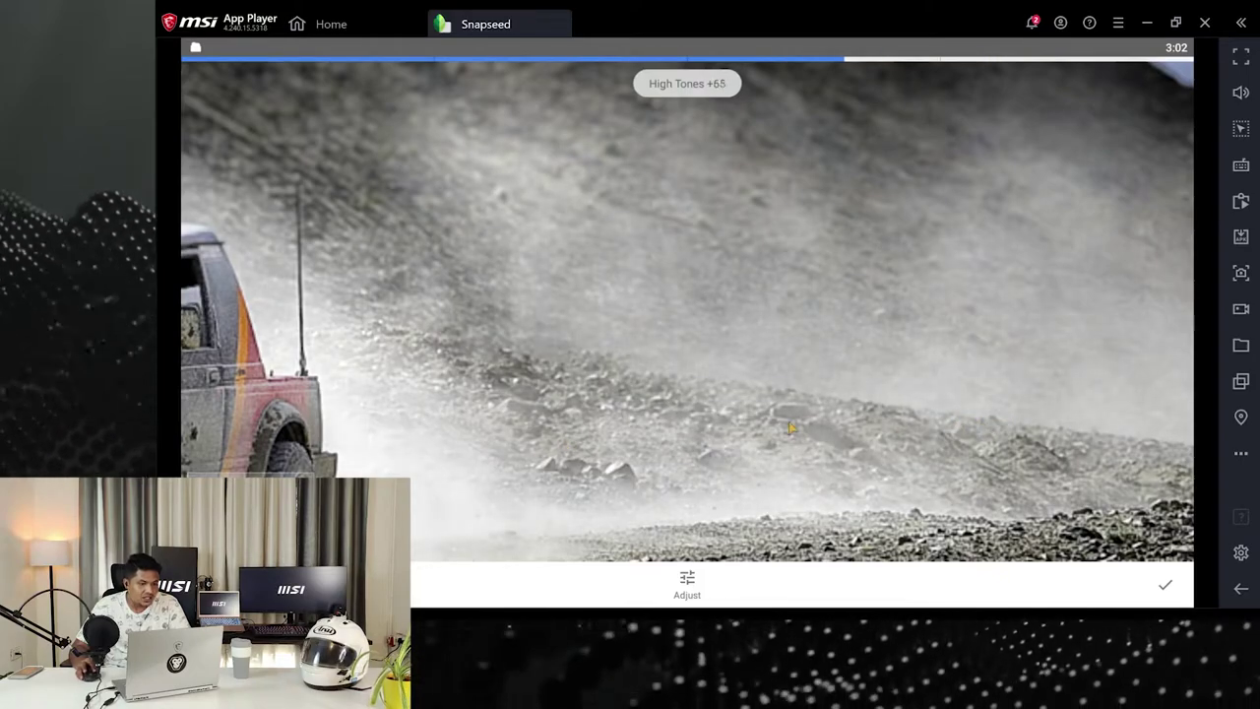
pyautogui.moveTo(787, 424); pyautogui.dragTo(558, 394)
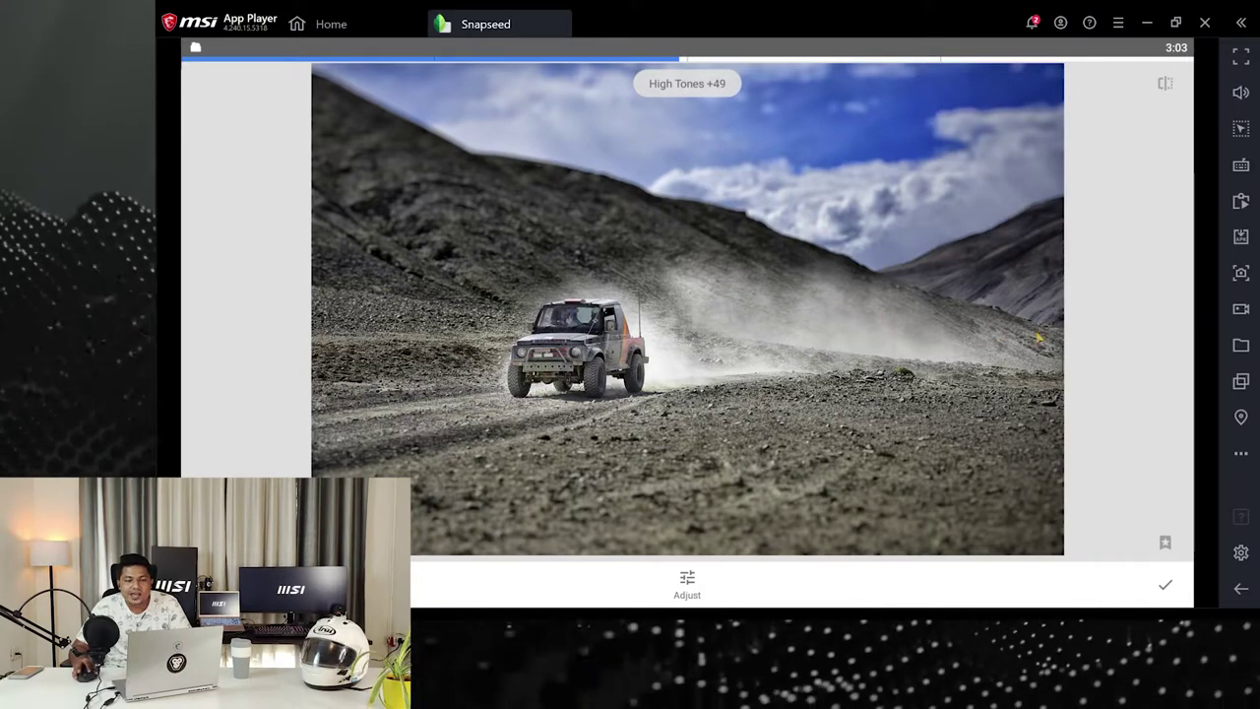
# Adjust the Low Tones of the Tonal Contrast, trying +60 and 0 before raising them slightly
pyautogui.moveTo(810, 396); pyautogui.dragTo(825, 325)
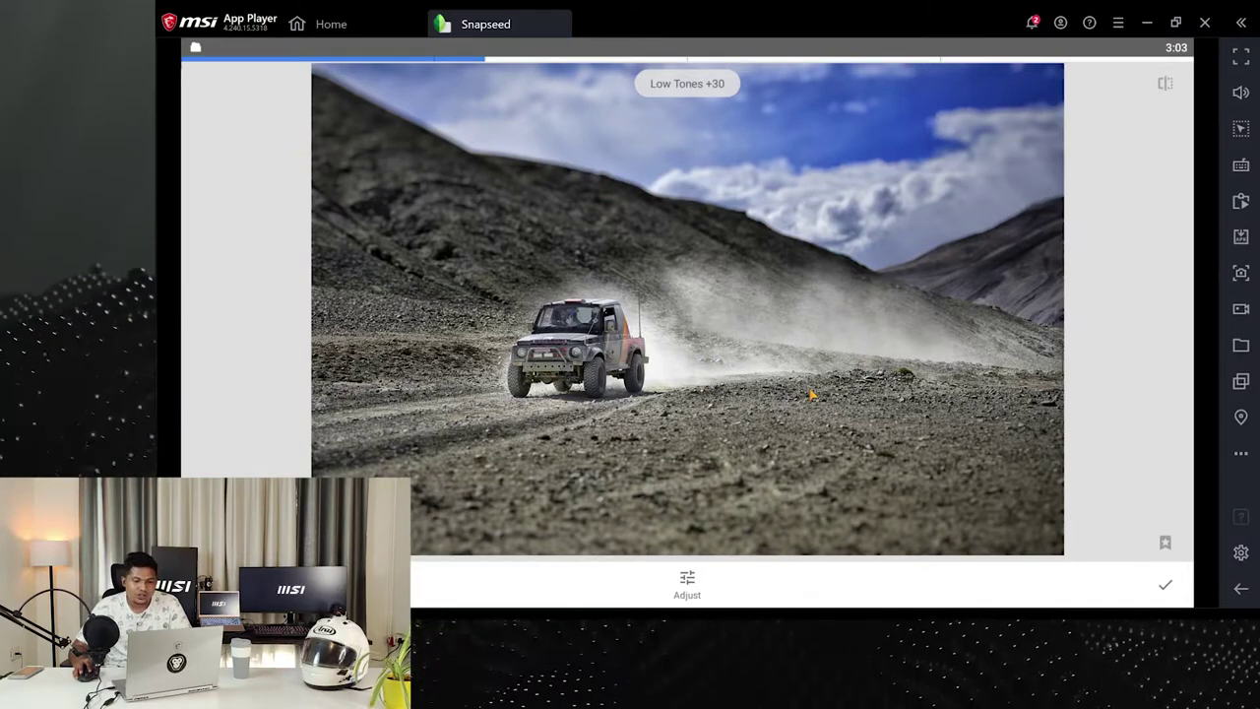
pyautogui.moveTo(837, 392); pyautogui.dragTo(1079, 392)
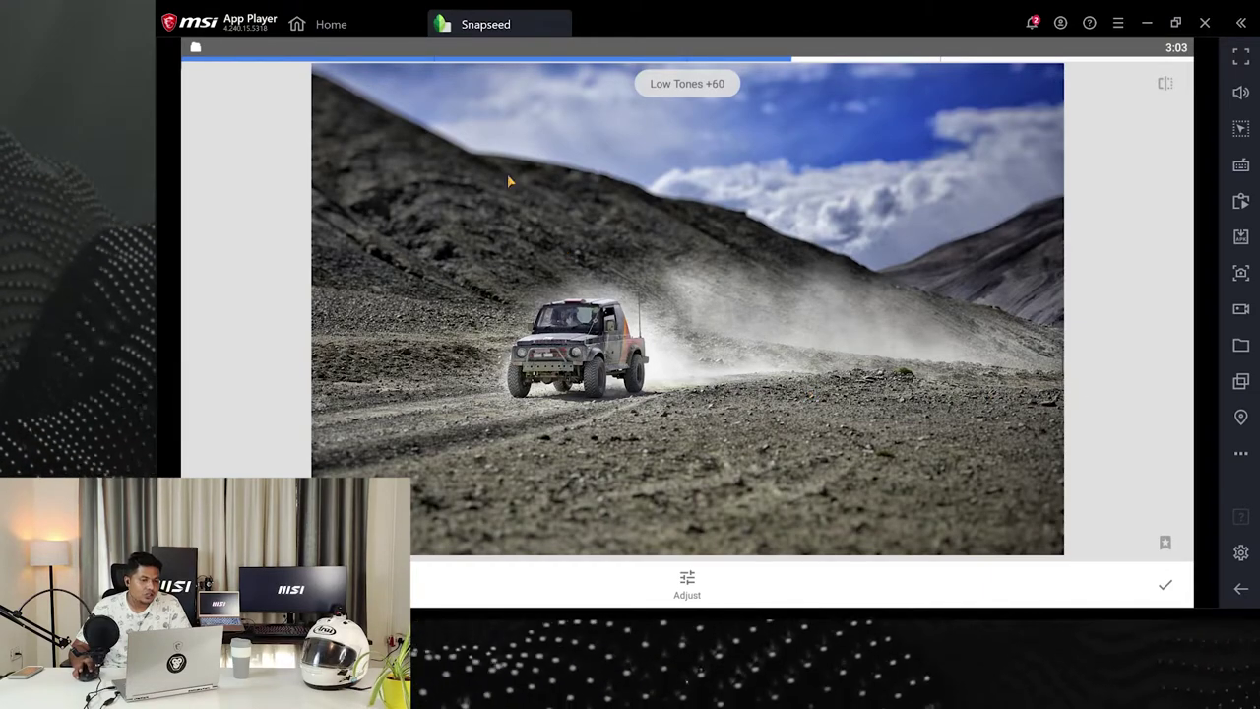
pyautogui.moveTo(859, 311); pyautogui.dragTo(242, 368)
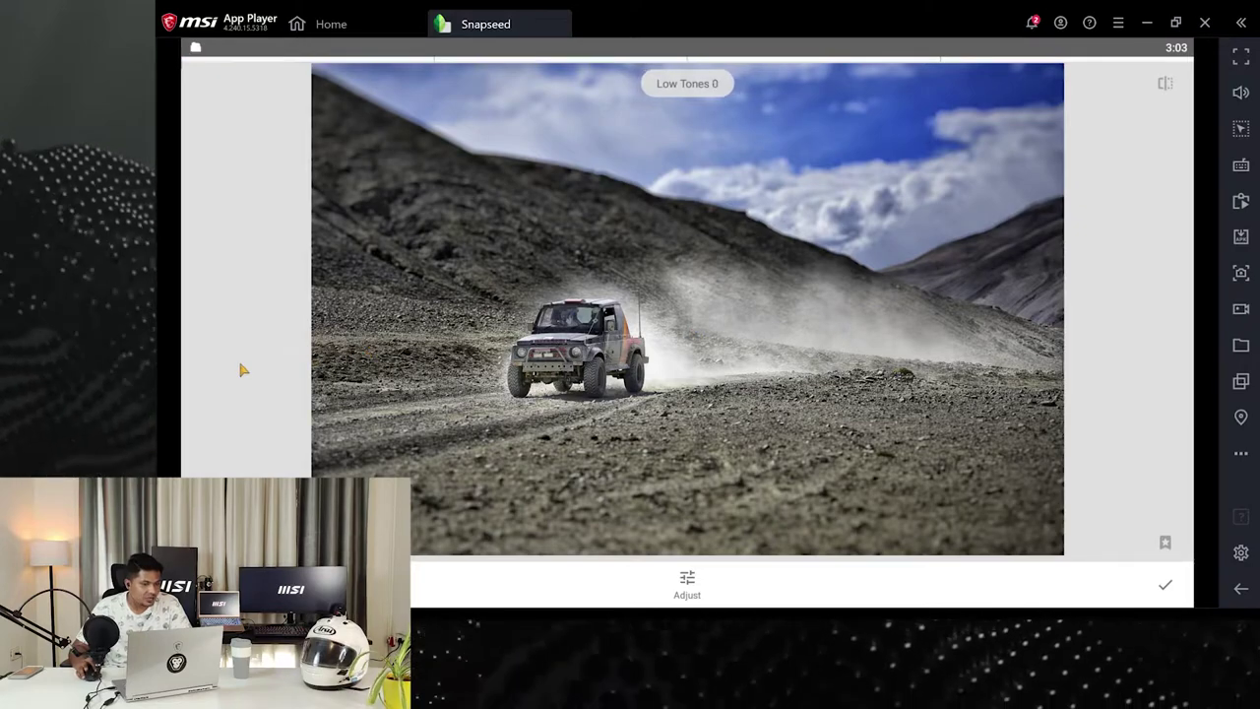
pyautogui.moveTo(633, 392); pyautogui.dragTo(748, 441)
# Set Mid Tones to +23, keep Protect Shadows at 0, and apply the Tonal Contrast
pyautogui.moveTo(882, 397); pyautogui.dragTo(690, 415)
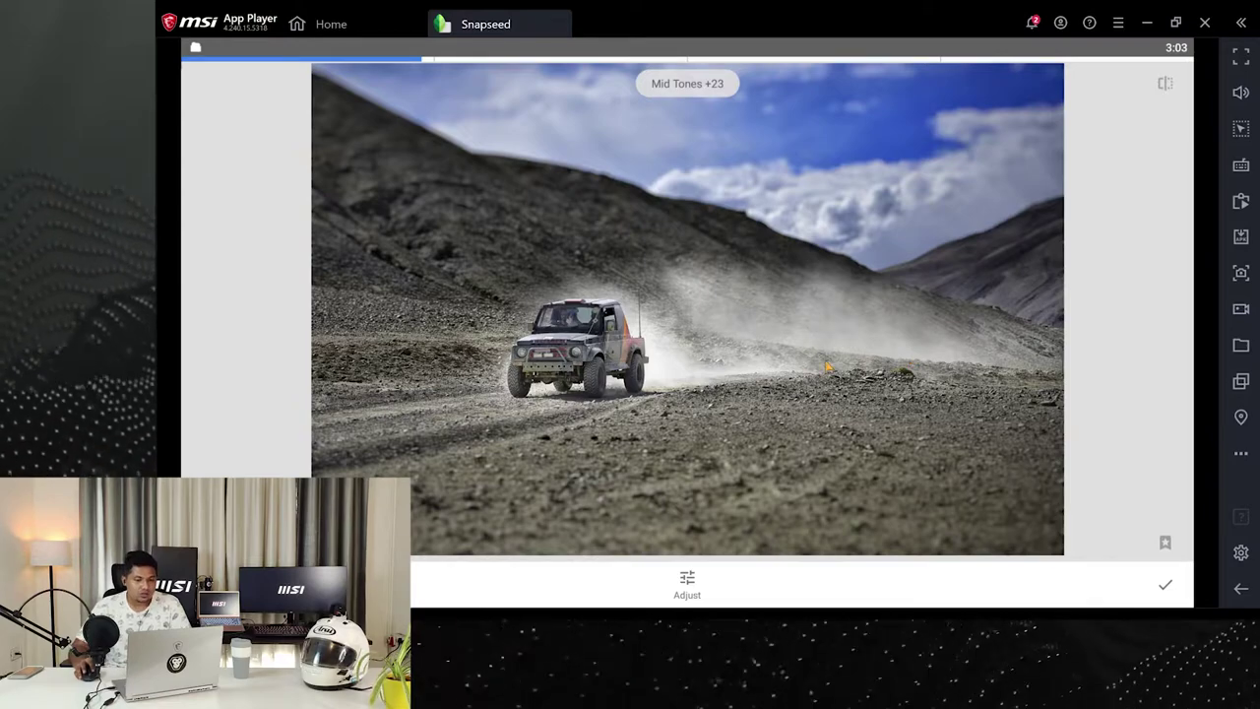
pyautogui.moveTo(828, 367); pyautogui.dragTo(836, 371)
pyautogui.moveTo(786, 365); pyautogui.dragTo(857, 258)
pyautogui.moveTo(785, 386); pyautogui.dragTo(901, 371)
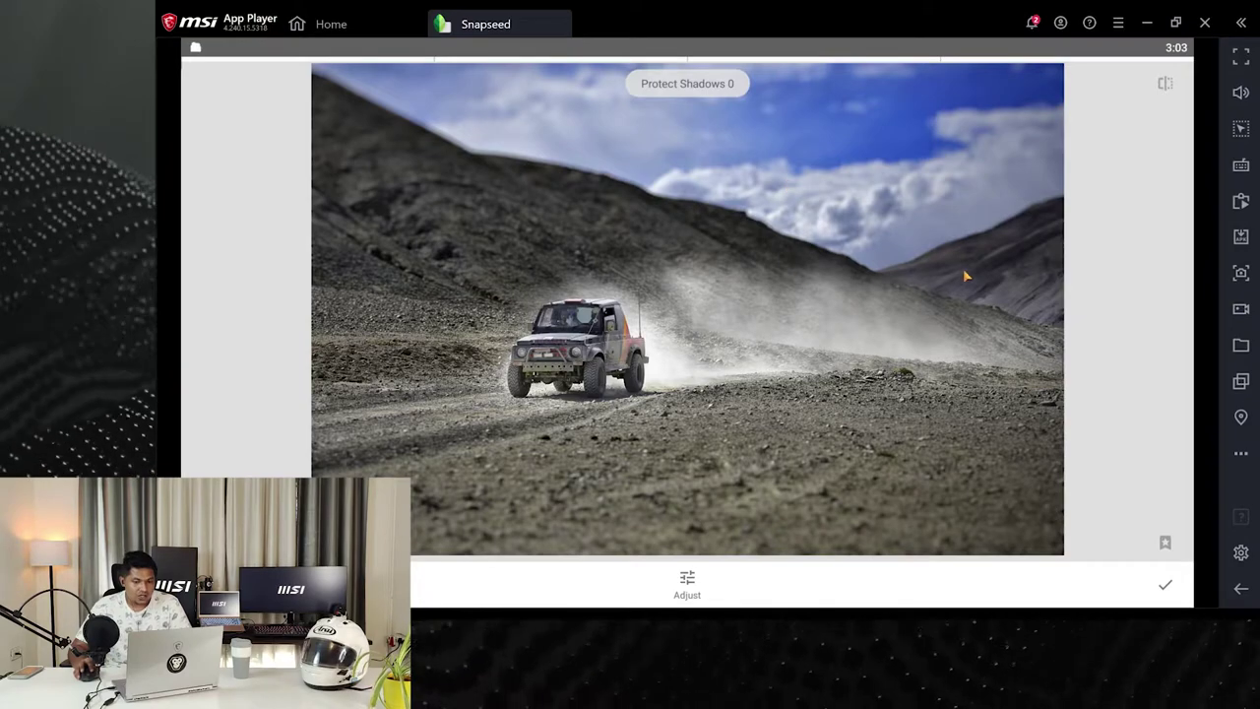
pyautogui.click(1168, 588)
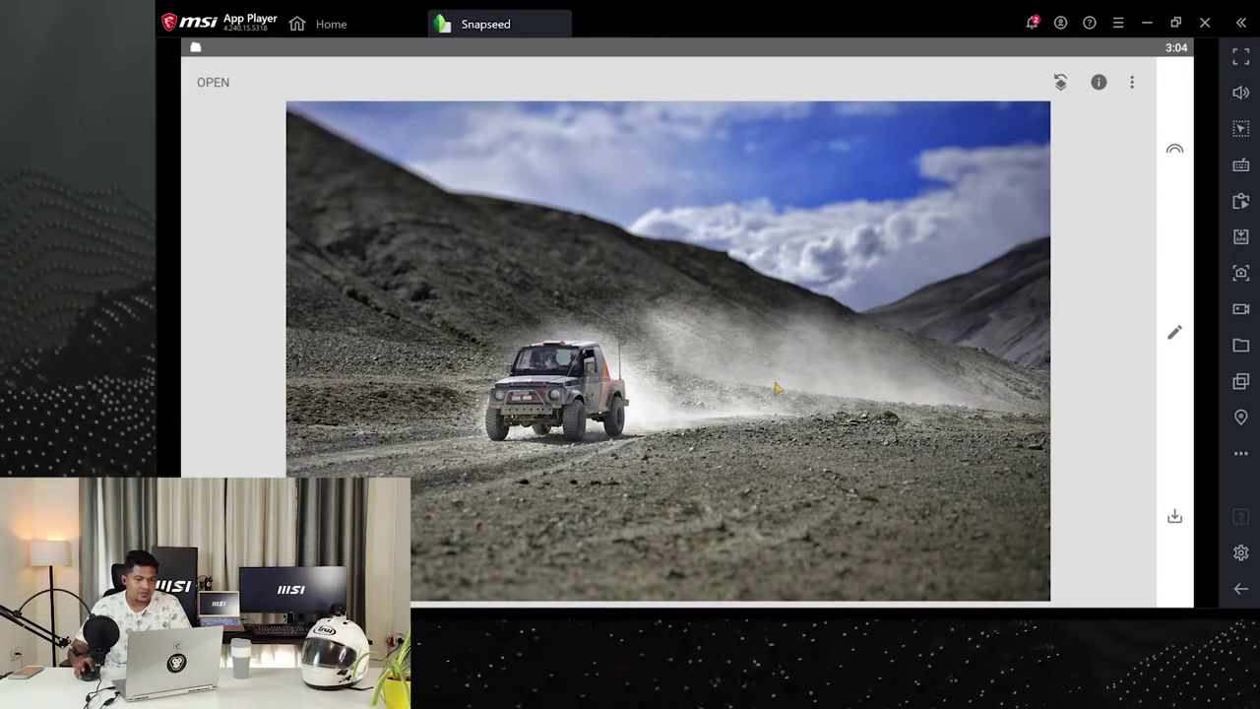
# Compare the finished jeep photo with its version before the edits
pyautogui.click(802, 389)
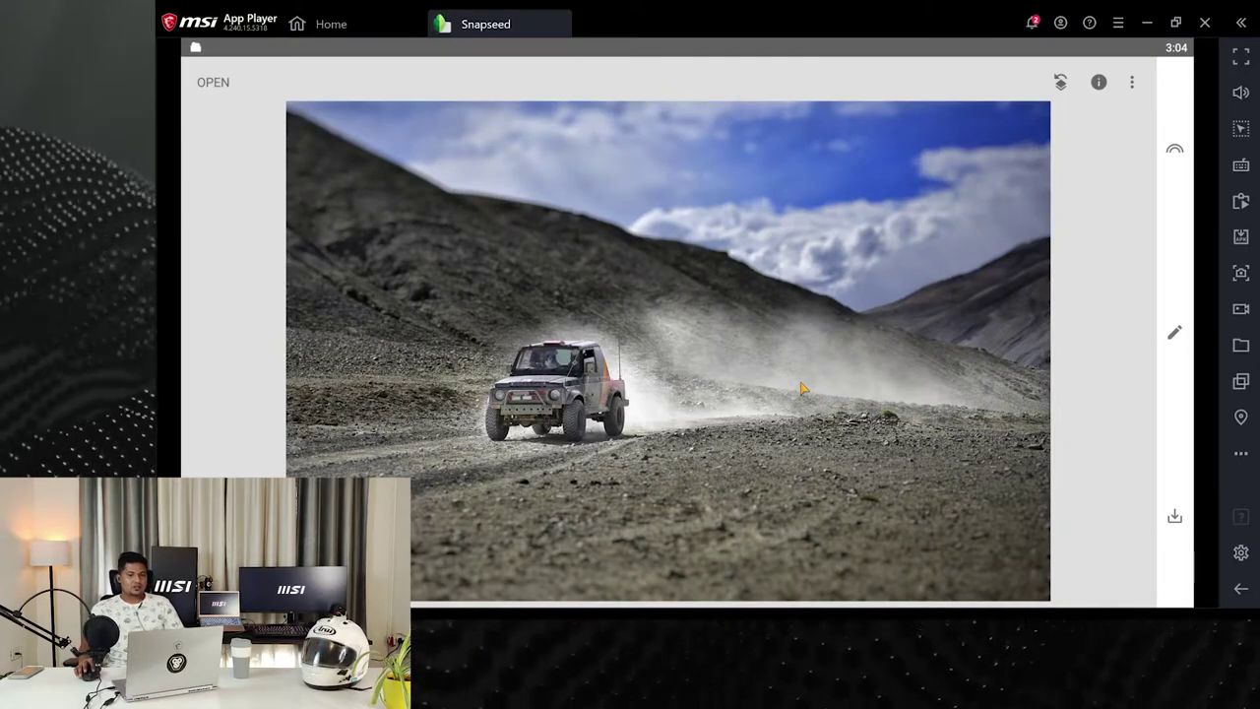
pyautogui.click(803, 389)
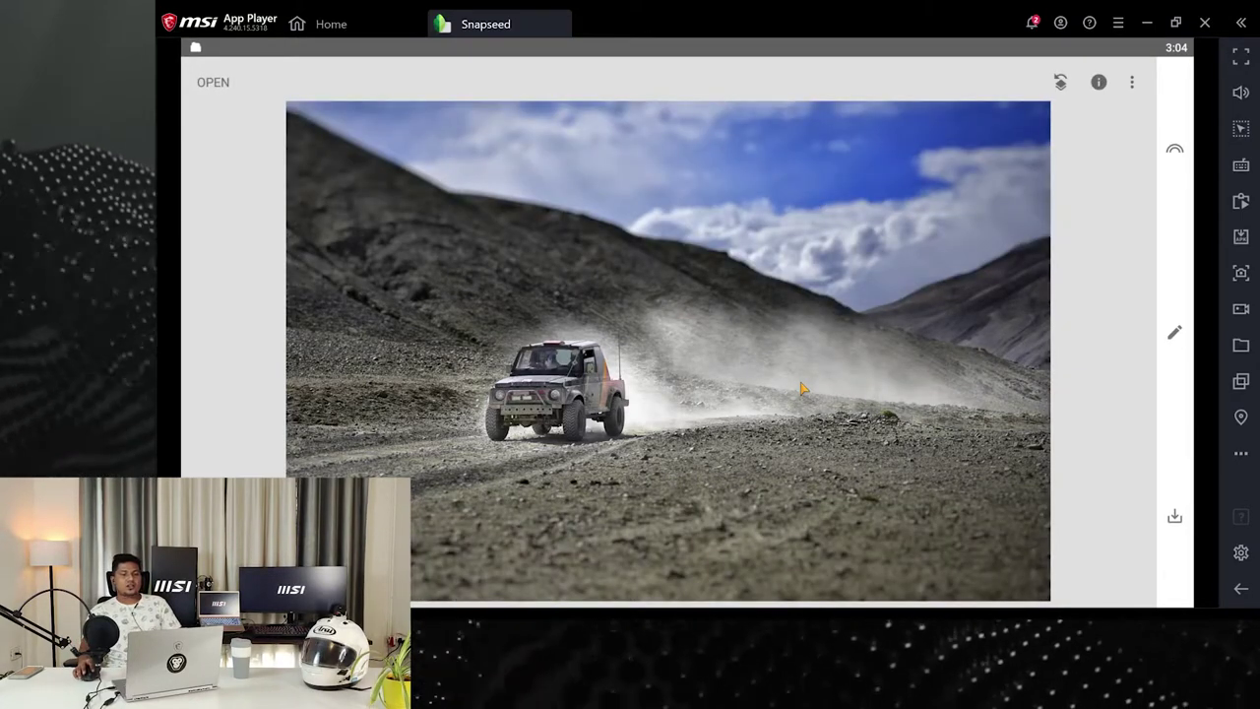
pyautogui.click(802, 389)
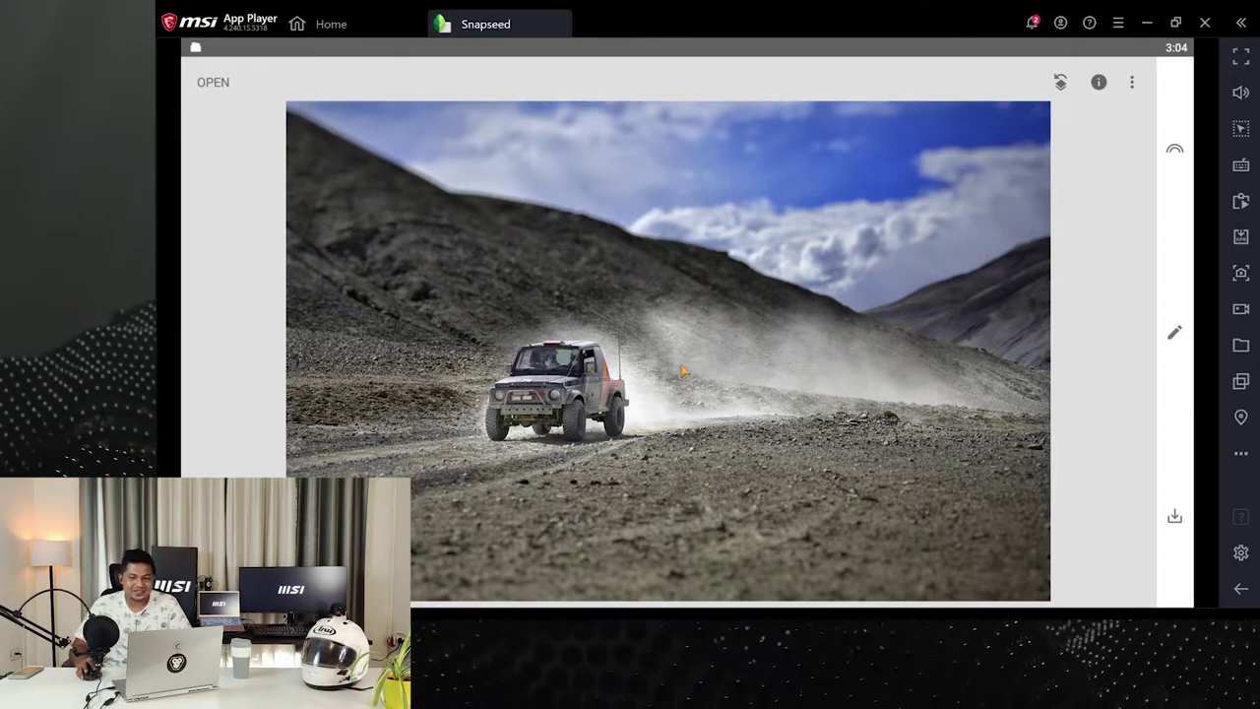
pyautogui.click(758, 399)
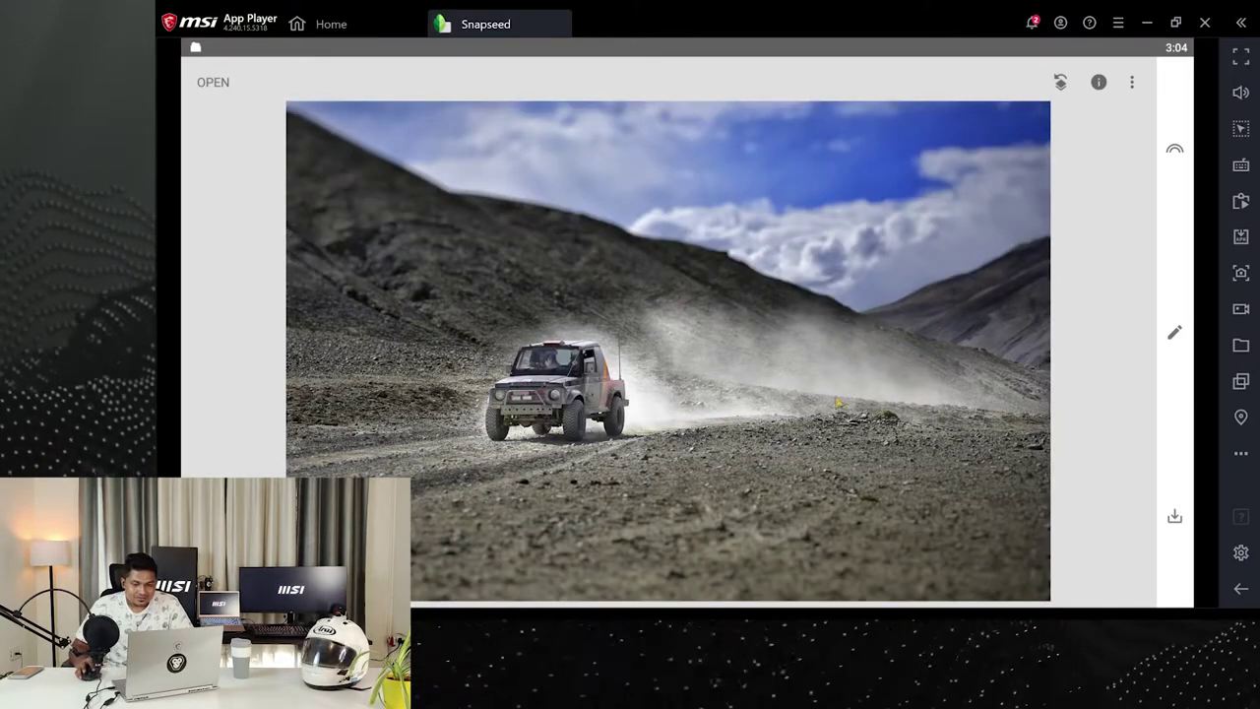
# Try the Black & White filter on the jeep photo, preview its styles, and discard the filter
pyautogui.click(1178, 337)
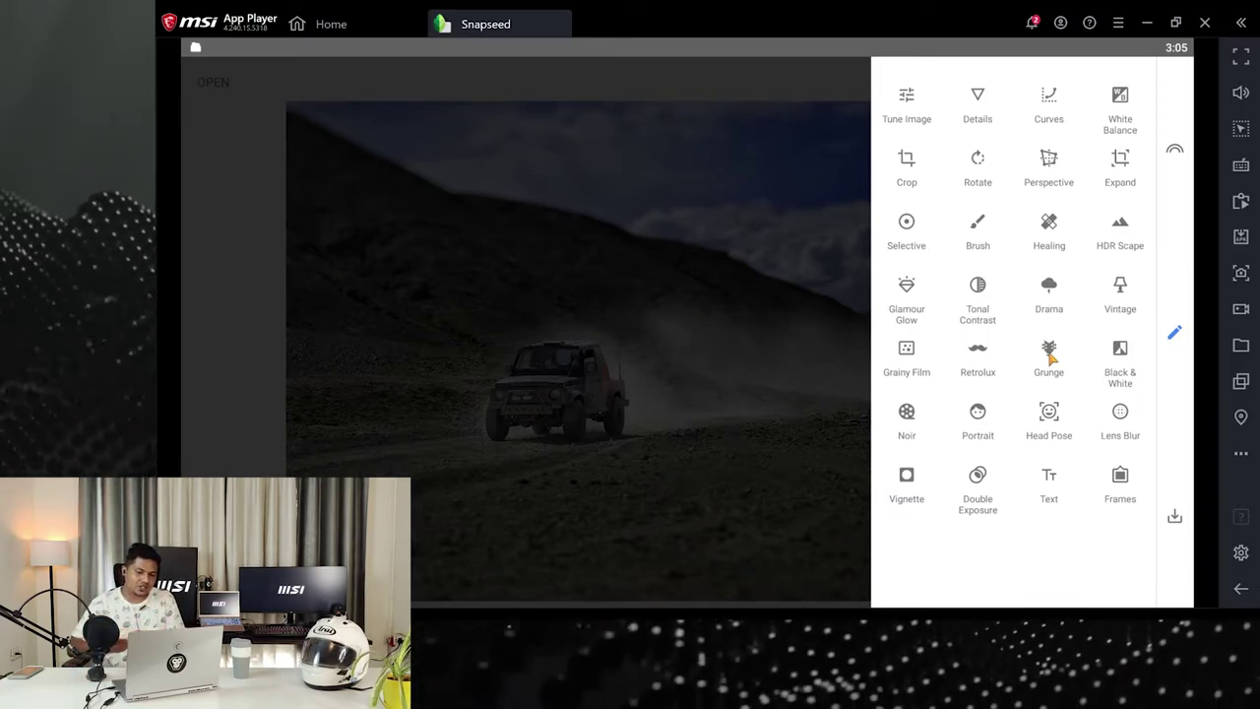
pyautogui.click(1122, 369)
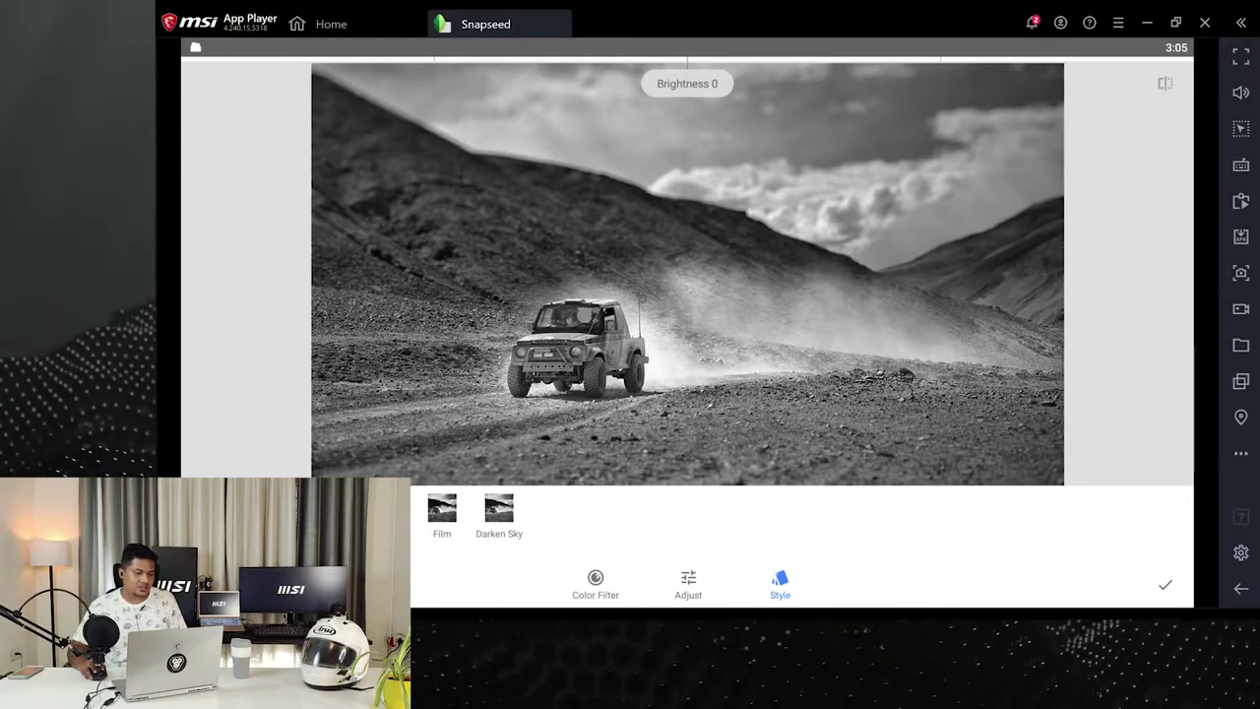
pyautogui.scroll(-4, 467, 522)
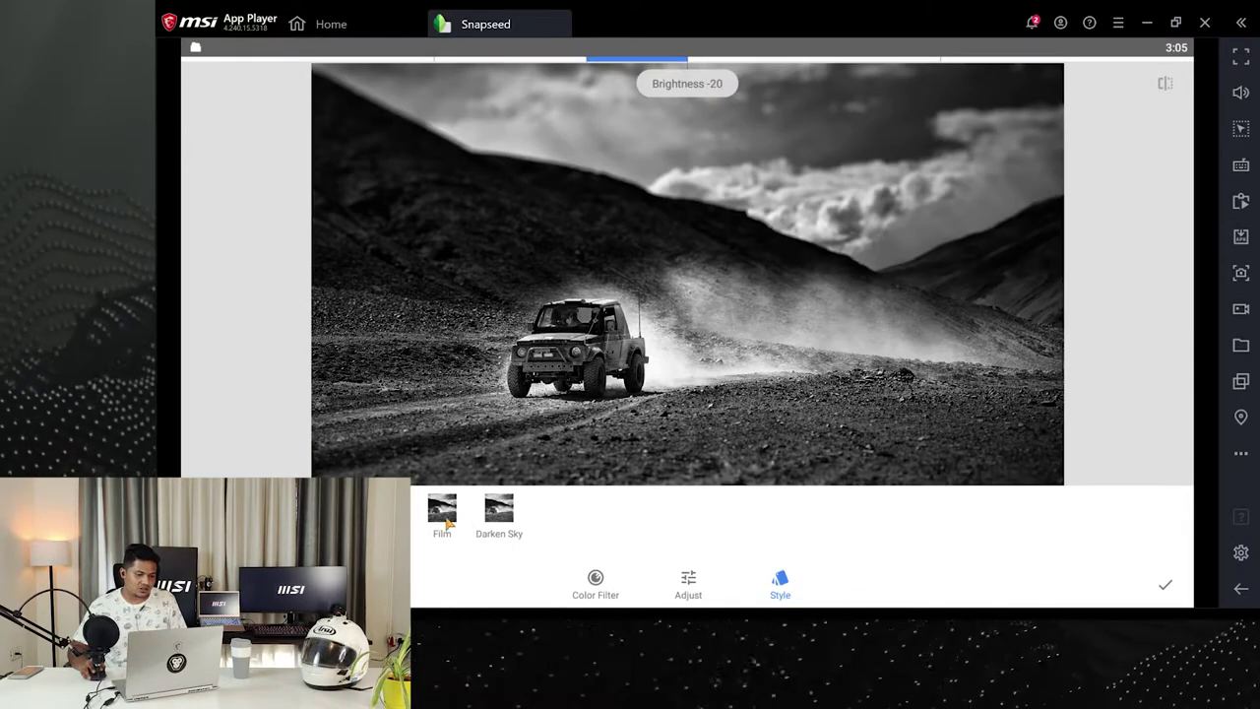
pyautogui.scroll(4, 446, 524)
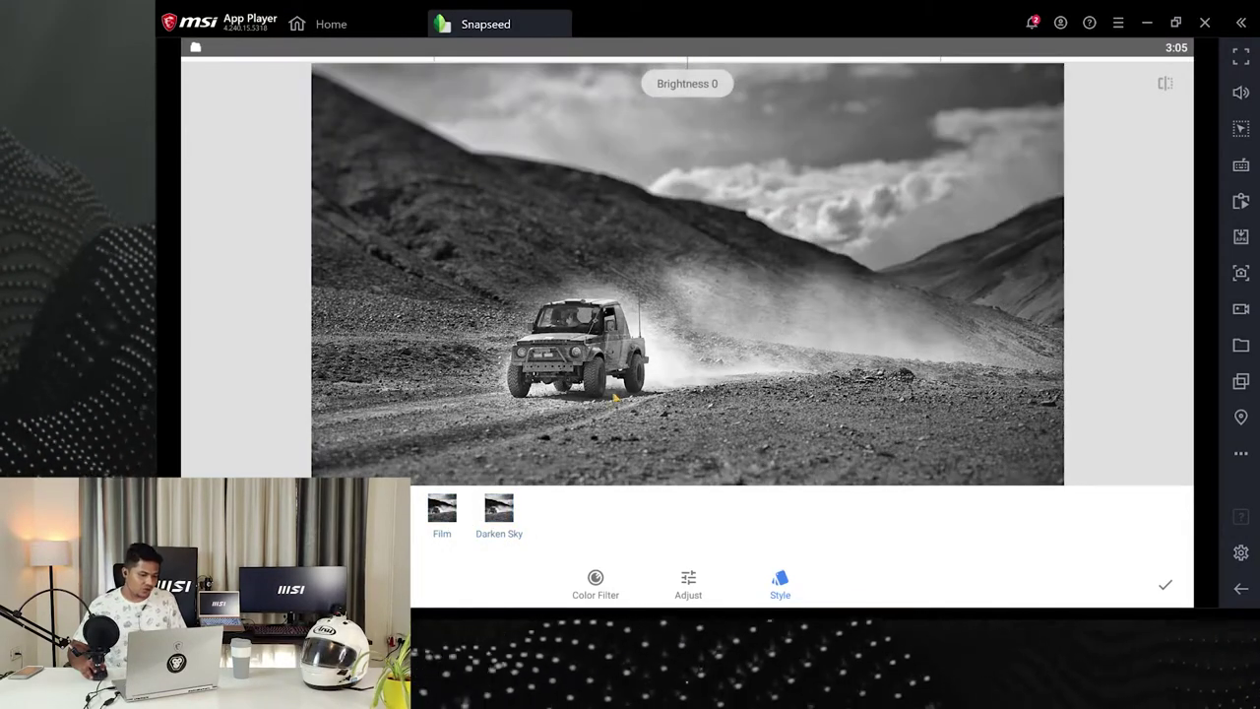
pyautogui.press('Escape')
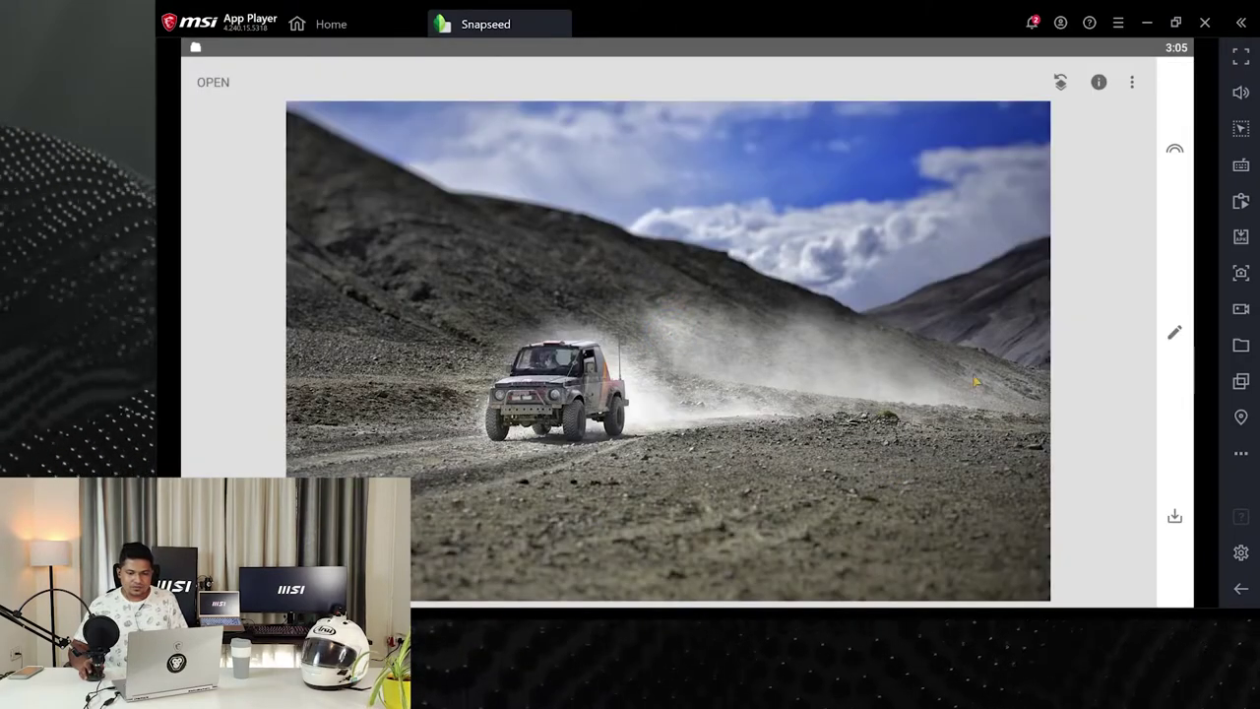
# Start the Noir filter on the jeep photo and preview the styles from C01 through H03, stopping on H03
pyautogui.click(1175, 333)
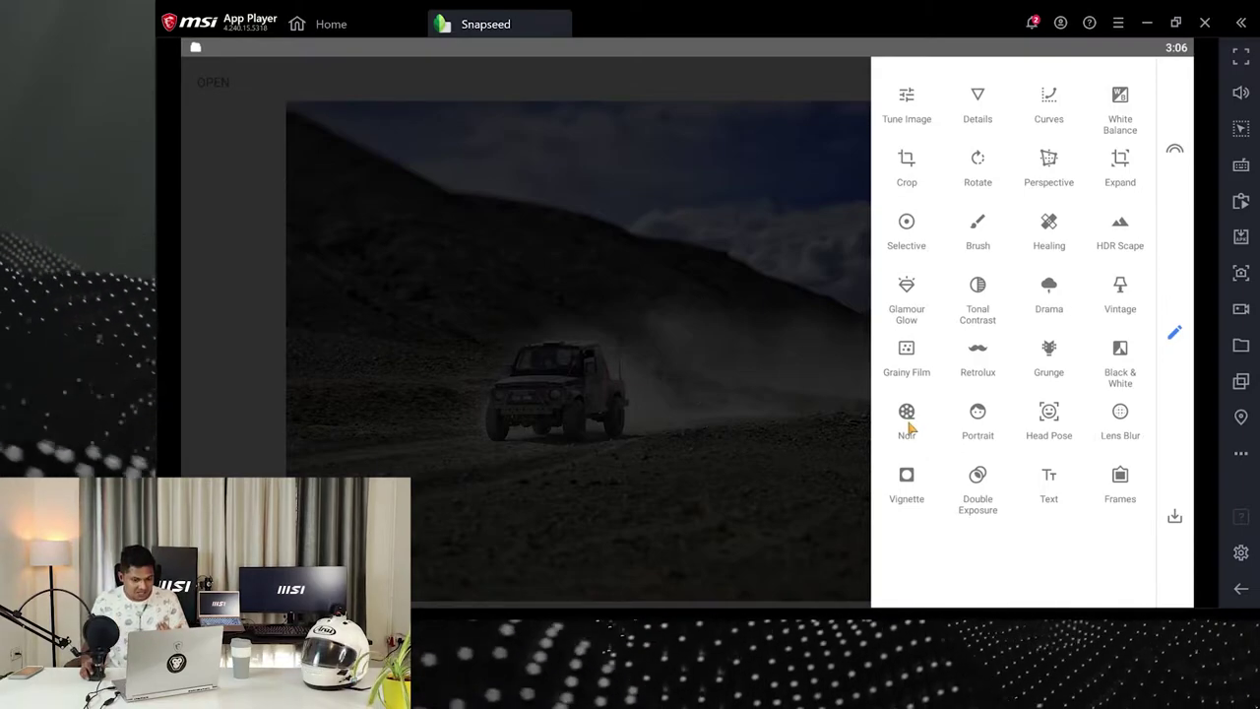
pyautogui.click(908, 422)
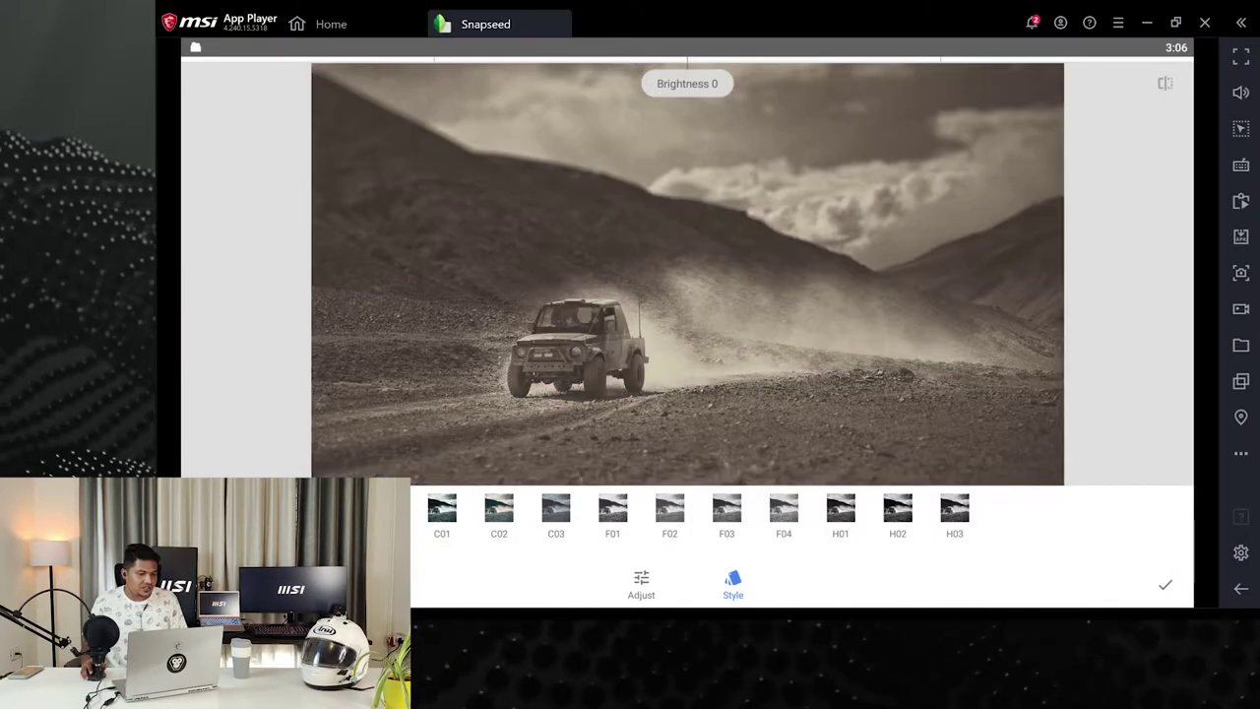
pyautogui.click(443, 512)
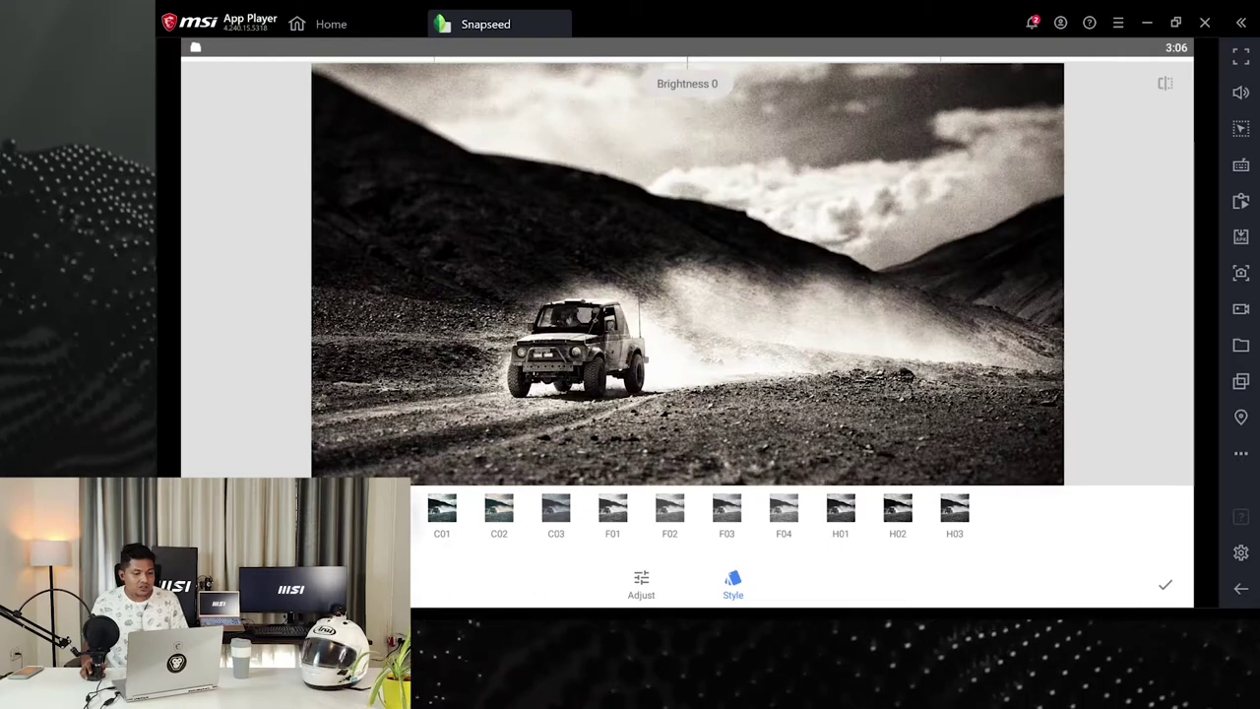
pyautogui.click(497, 514)
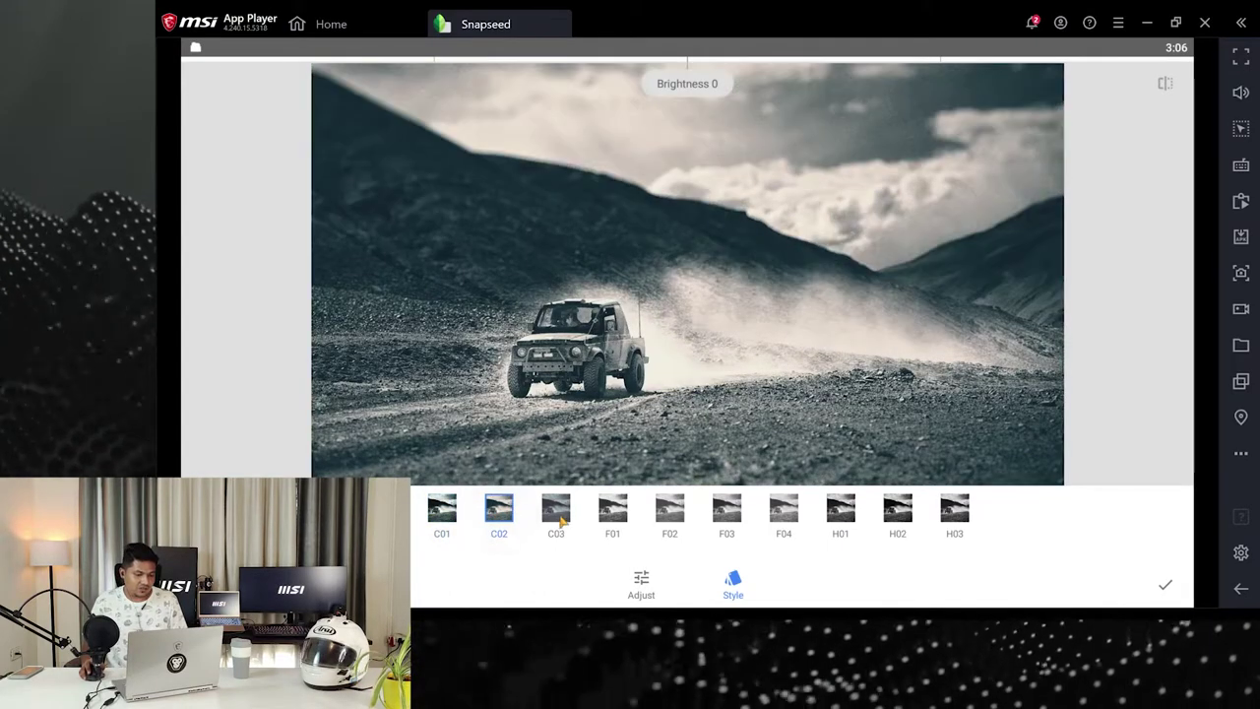
pyautogui.click(555, 514)
pyautogui.click(612, 514)
pyautogui.click(674, 514)
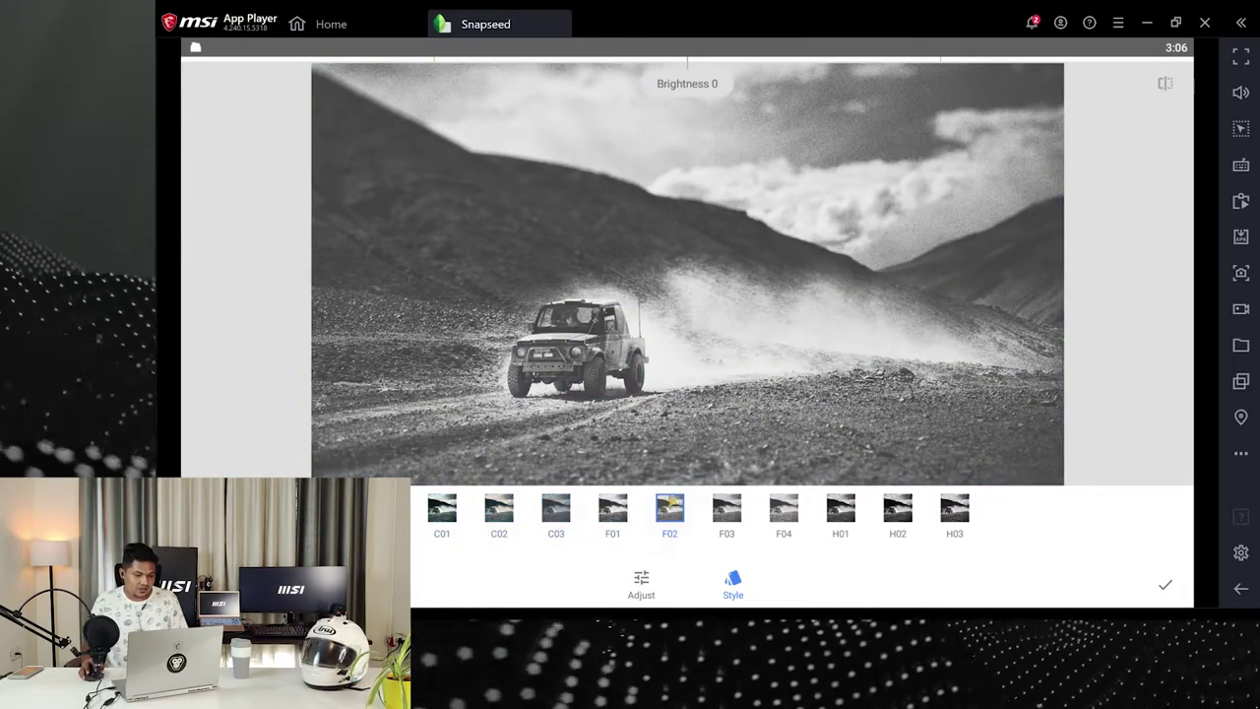
pyautogui.click(615, 512)
pyautogui.click(671, 514)
pyautogui.click(726, 515)
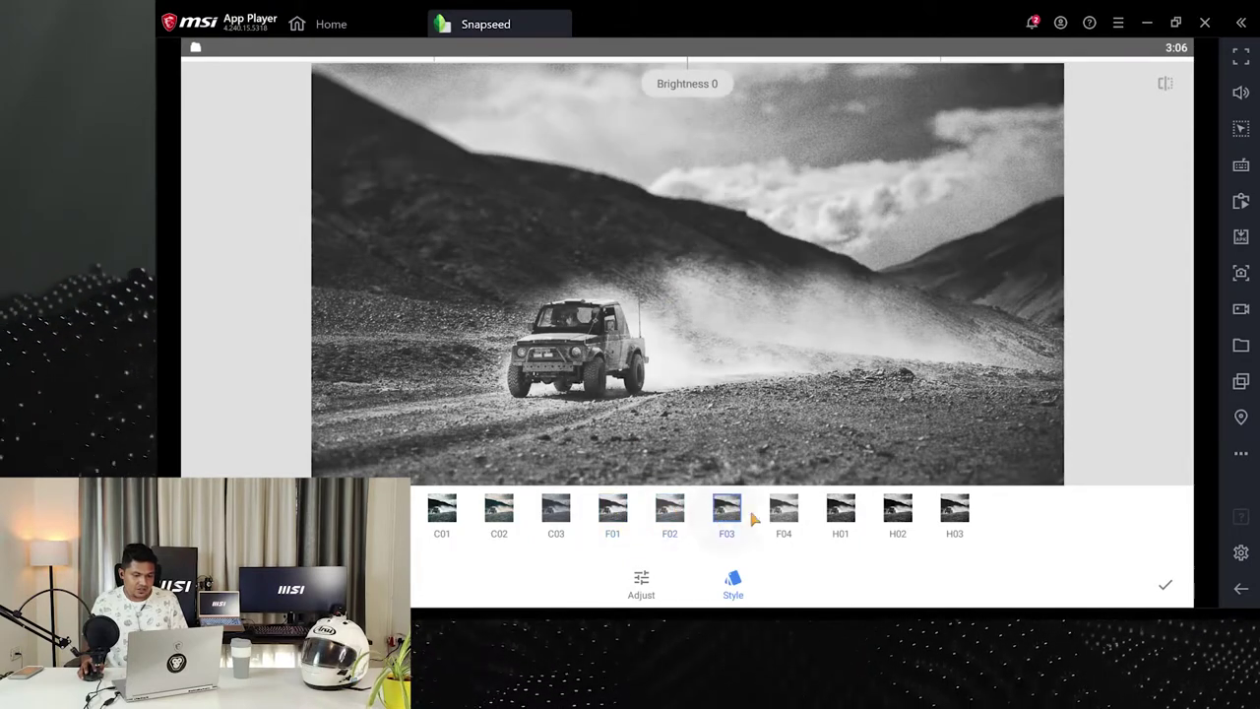
pyautogui.click(783, 515)
pyautogui.click(846, 520)
pyautogui.click(898, 516)
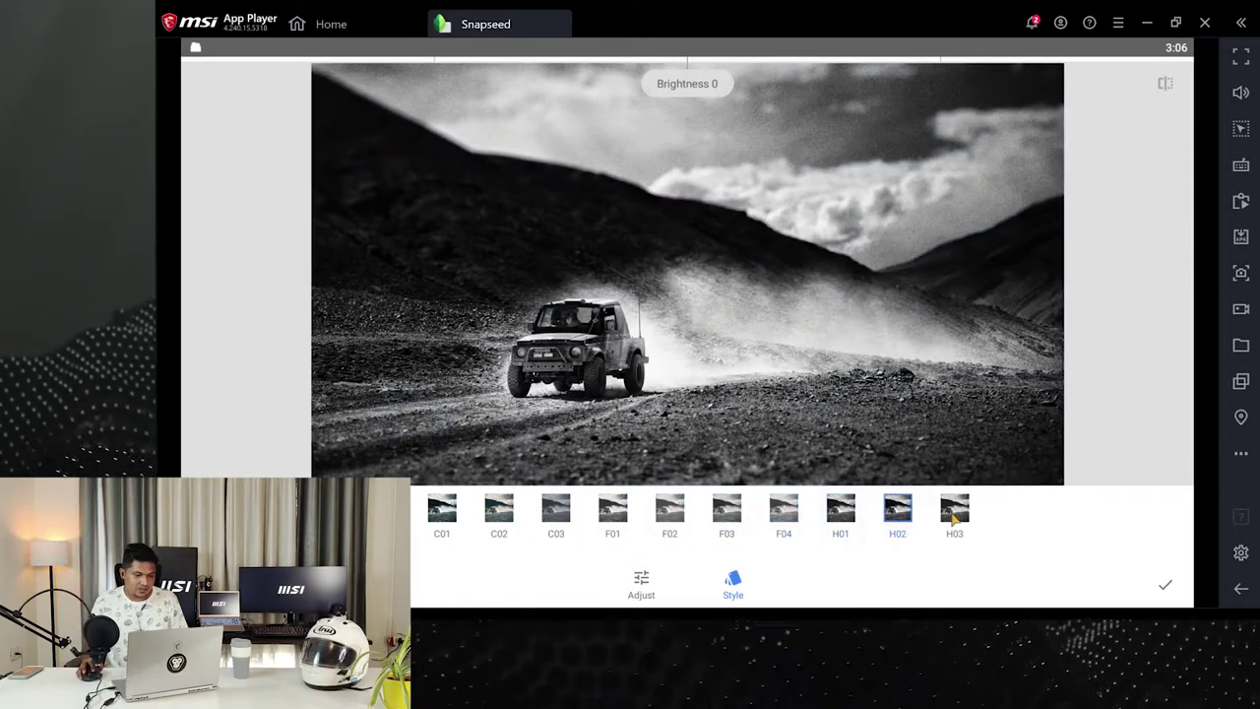
pyautogui.click(953, 519)
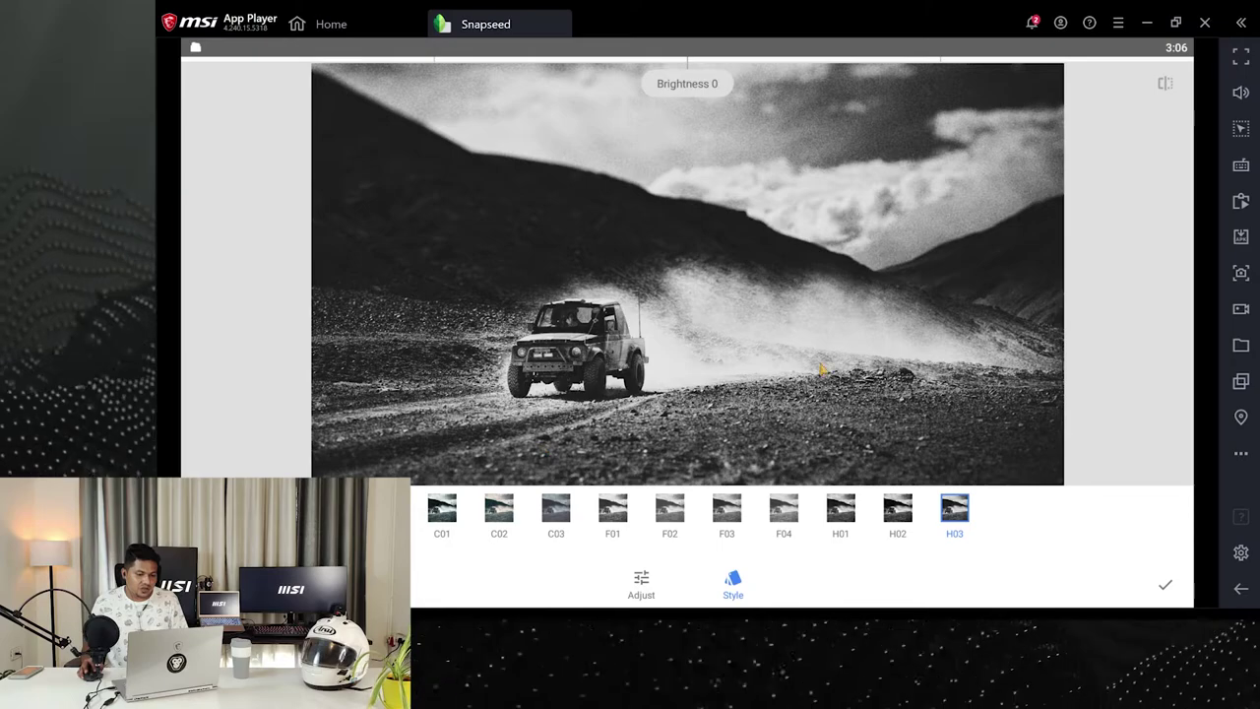
# Try the H03 Noir look with Grain at +25 and with Wash at +1 and +100
pyautogui.click(642, 581)
pyautogui.moveTo(861, 457); pyautogui.dragTo(827, 448)
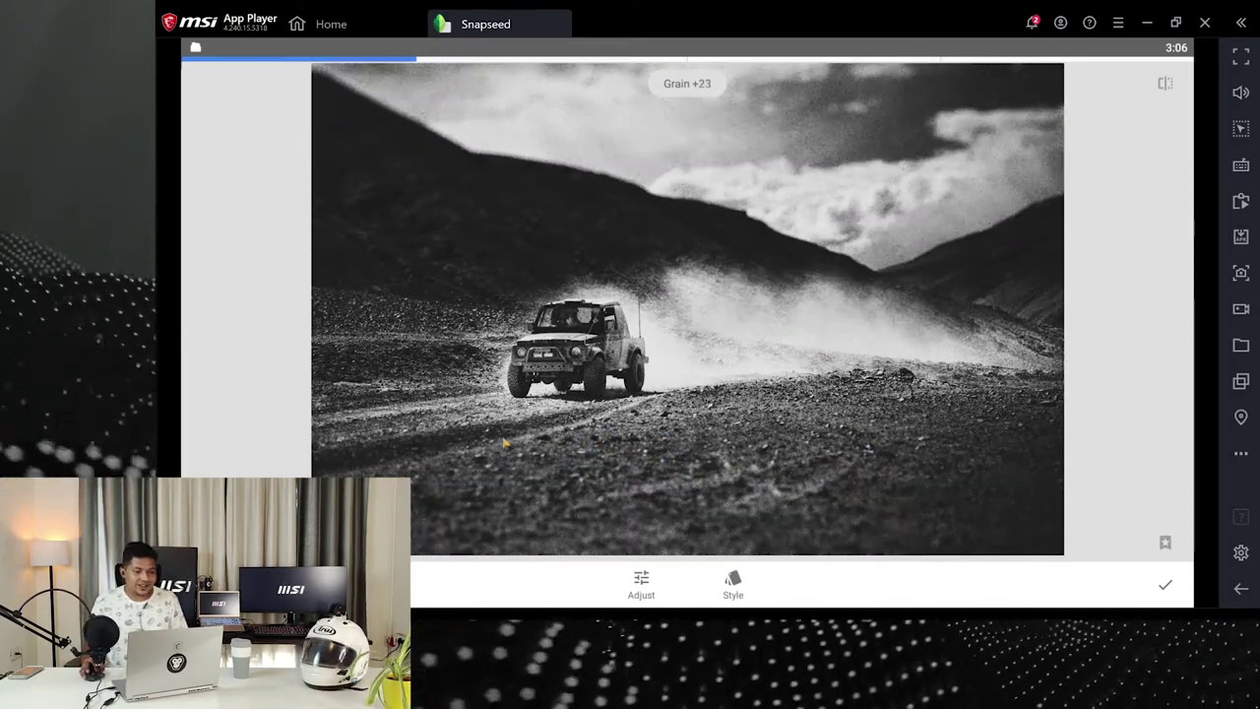
pyautogui.moveTo(504, 445); pyautogui.dragTo(556, 437)
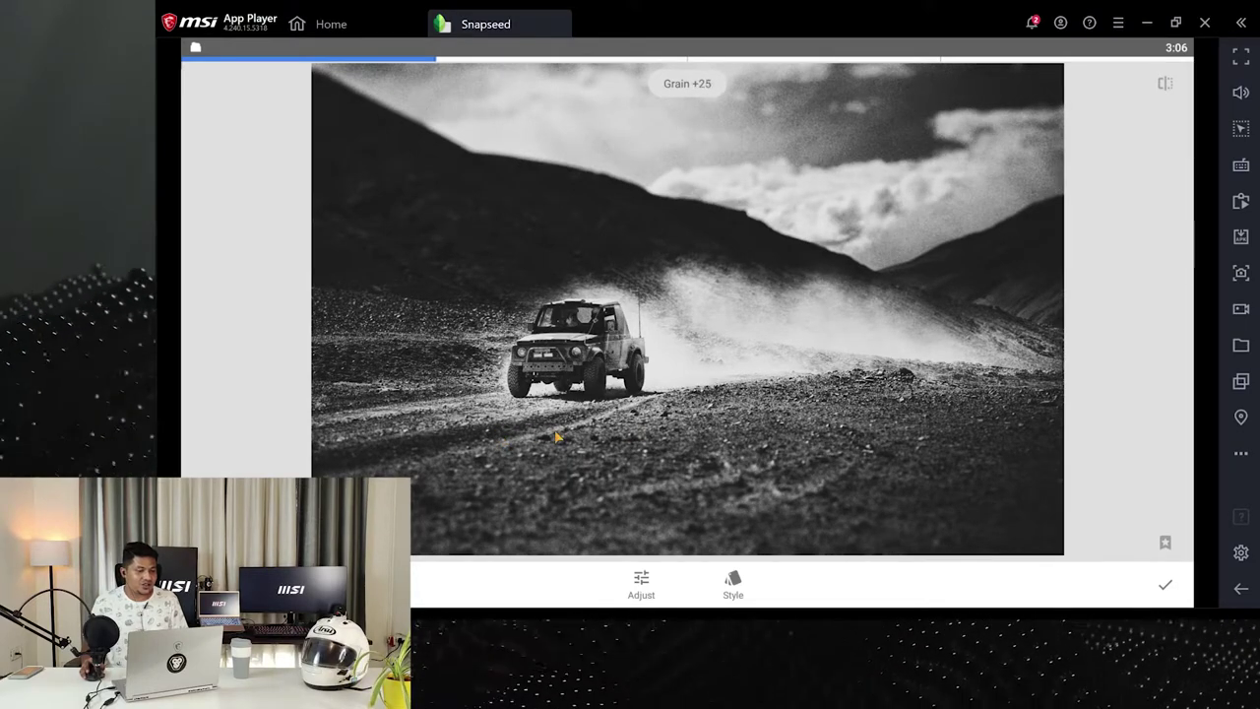
pyautogui.moveTo(743, 426); pyautogui.dragTo(813, 431)
pyautogui.moveTo(525, 410); pyautogui.dragTo(246, 445)
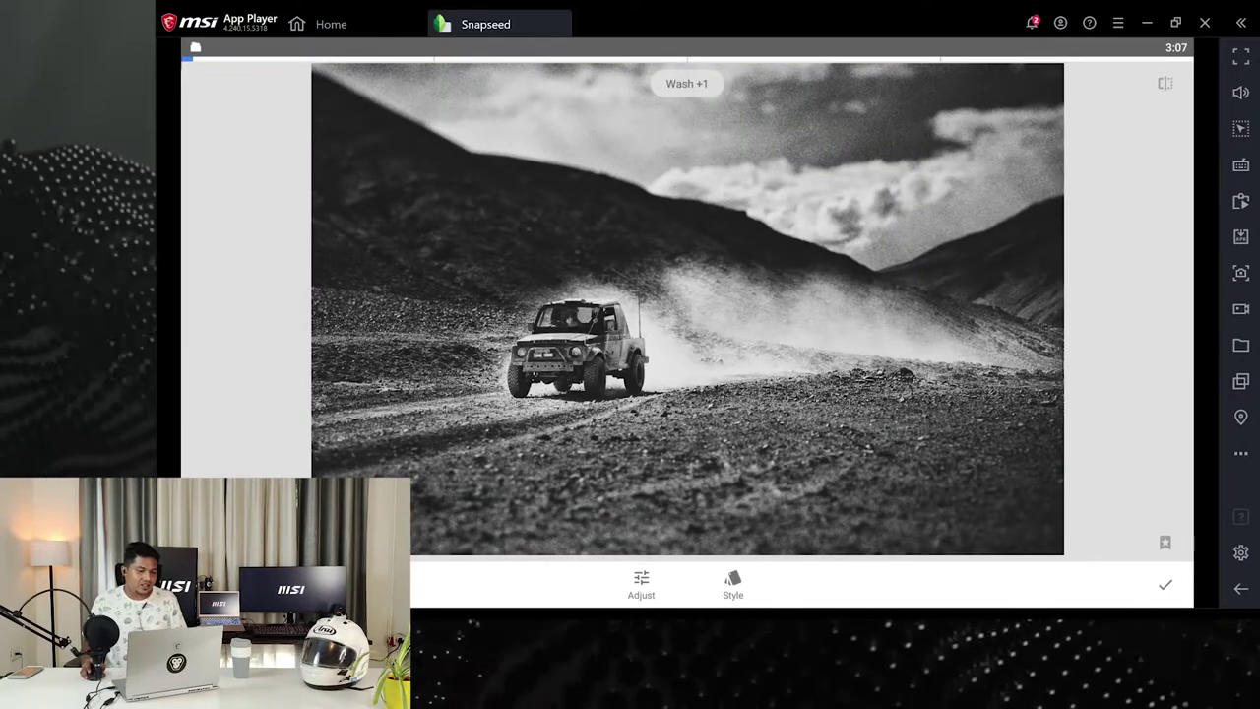
pyautogui.moveTo(246, 445); pyautogui.dragTo(1164, 428)
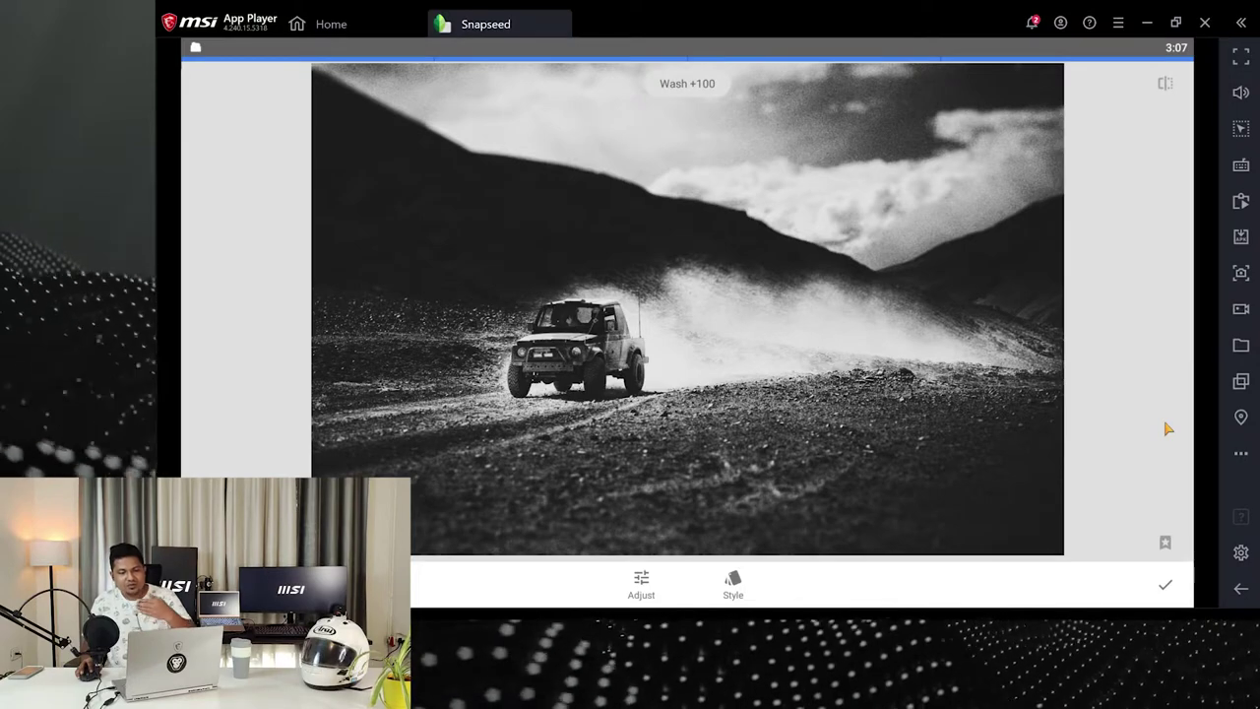
pyautogui.moveTo(1166, 428); pyautogui.dragTo(1207, 427)
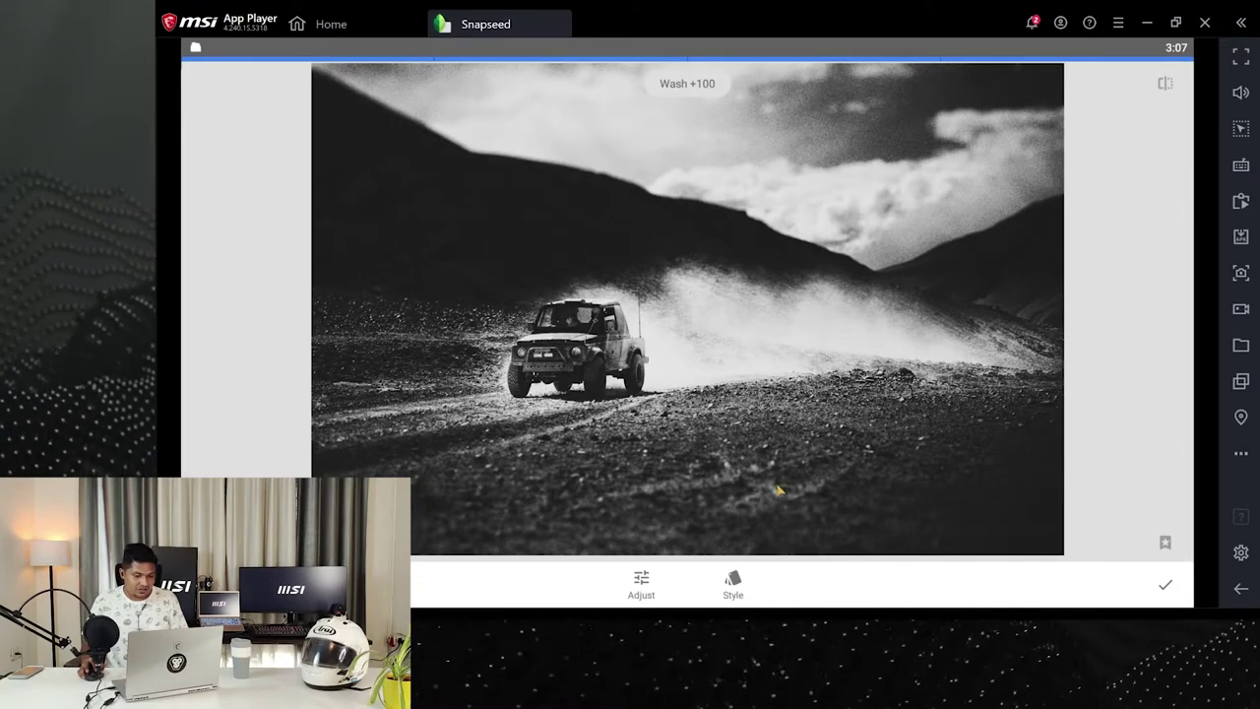
# Try the Noir look at a Filter Strength of +31 and discard the filter
pyautogui.click(643, 584)
pyautogui.moveTo(835, 454); pyautogui.dragTo(359, 442)
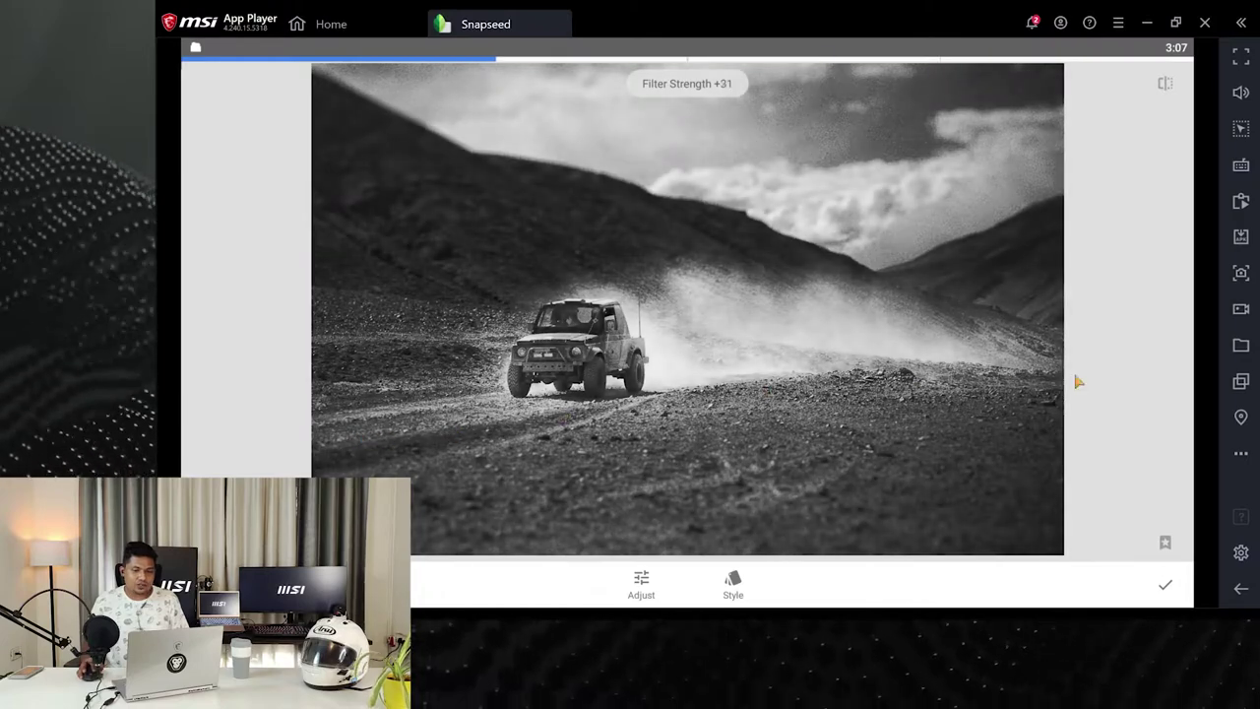
pyautogui.moveTo(1077, 380); pyautogui.dragTo(491, 459)
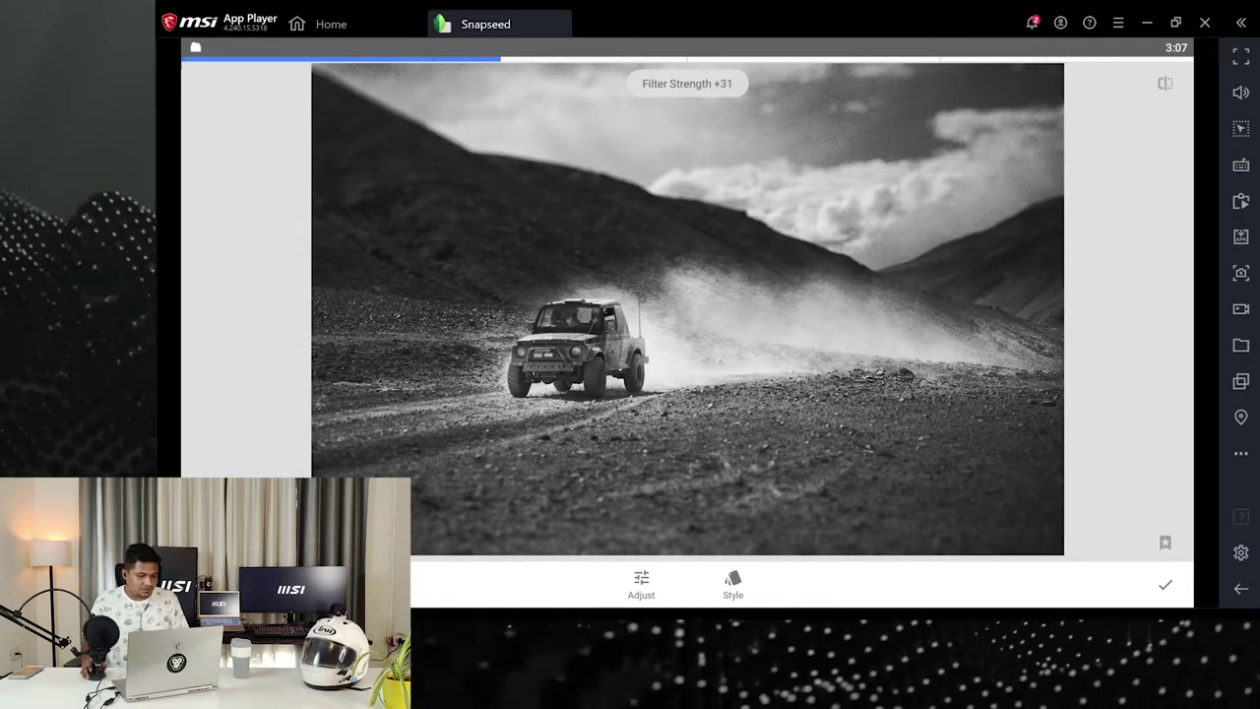
pyautogui.press('Escape')
# Start the Retrolux filter on the jeep photo and cycle through variants of style 5
pyautogui.click(1180, 335)
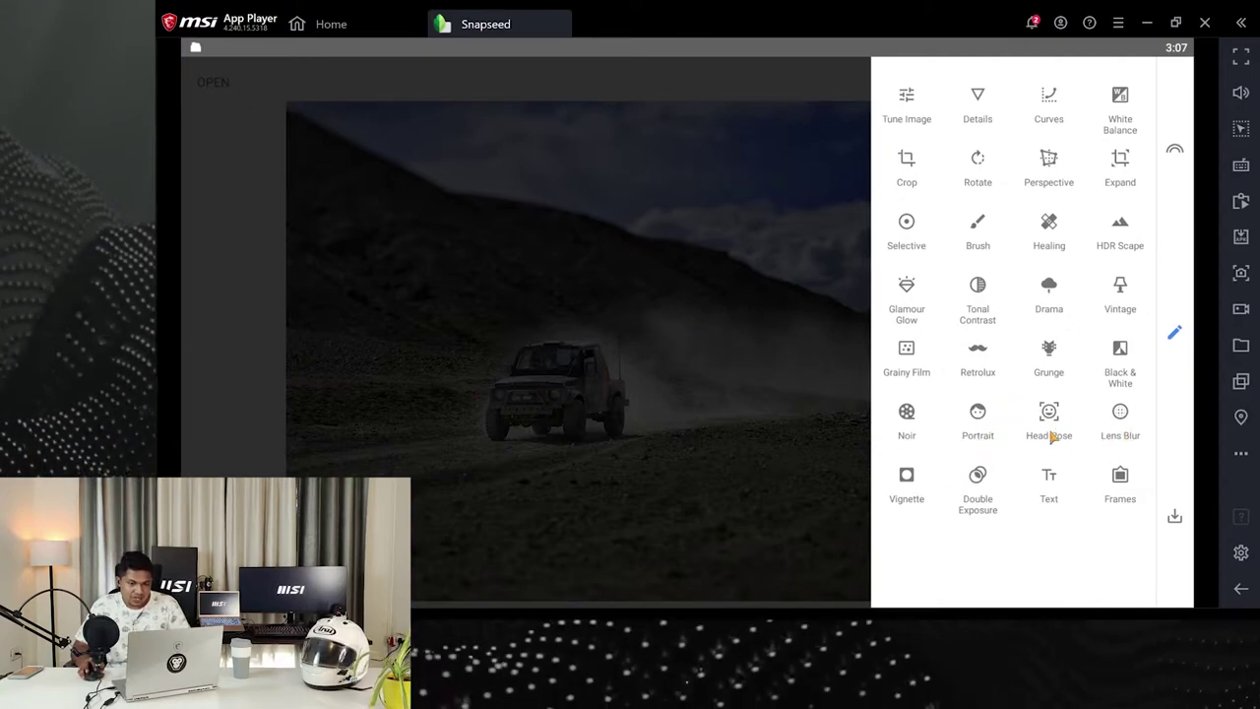
pyautogui.click(978, 356)
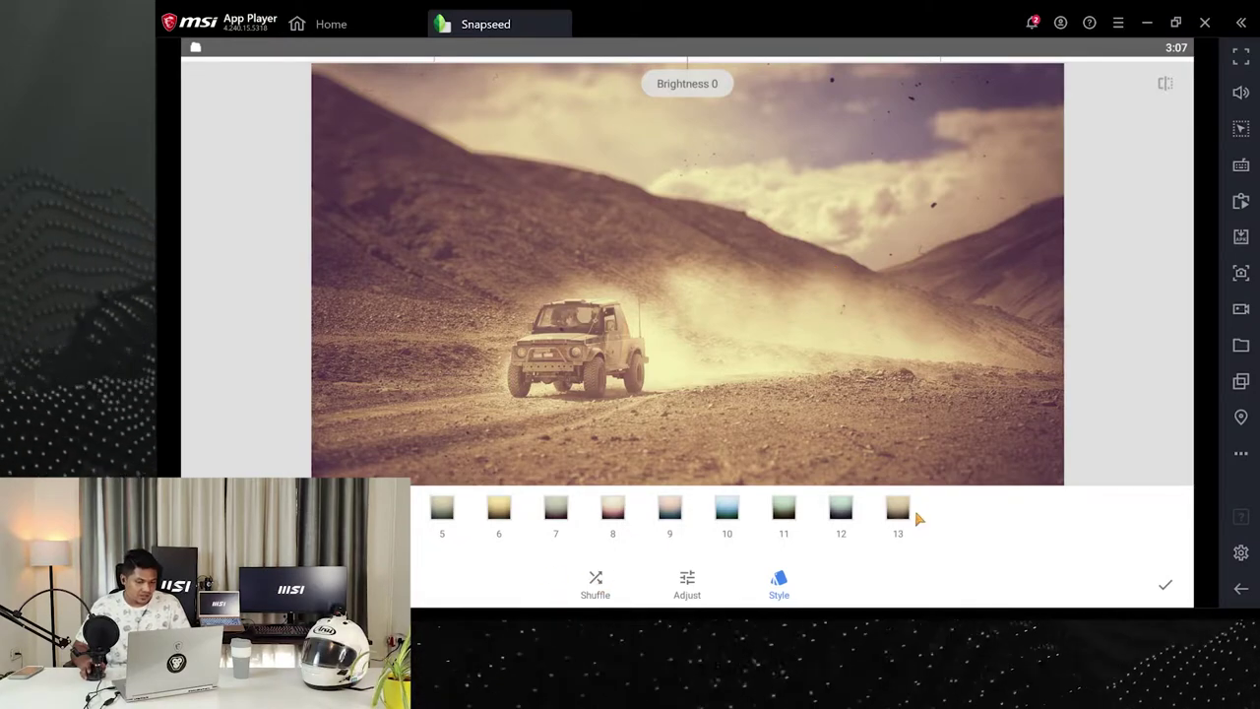
pyautogui.click(451, 517)
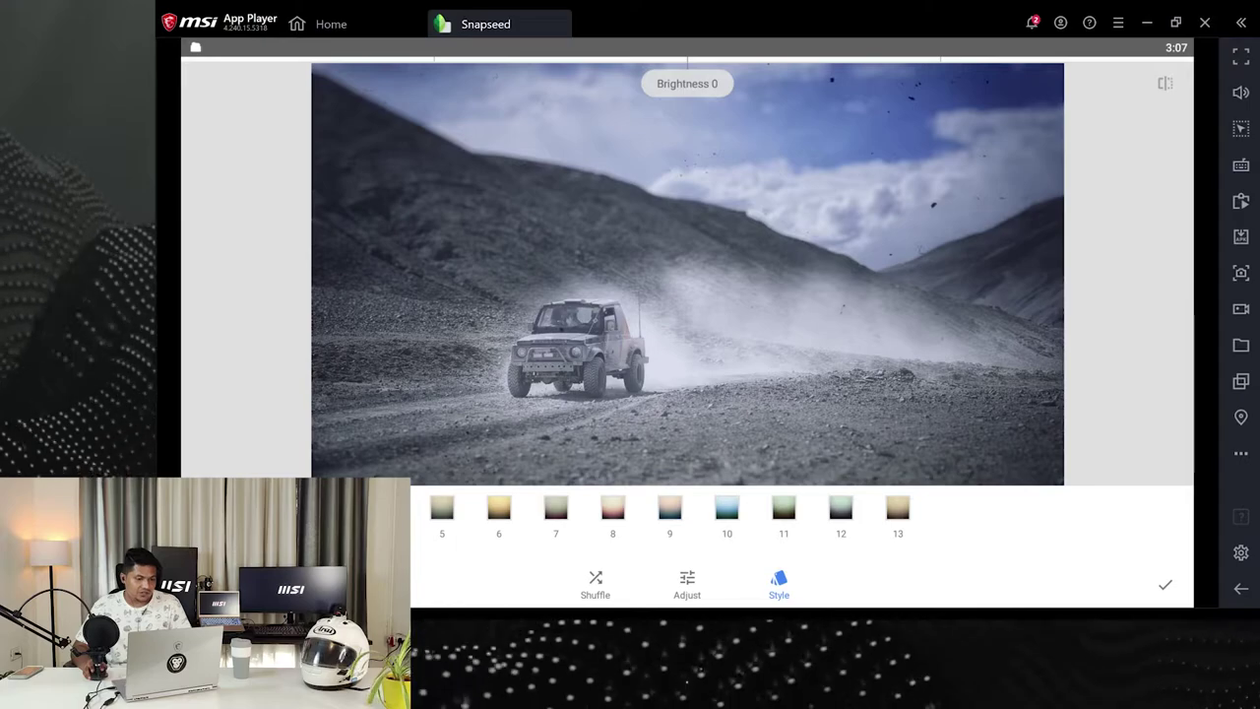
pyautogui.click(451, 517)
pyautogui.click(450, 517)
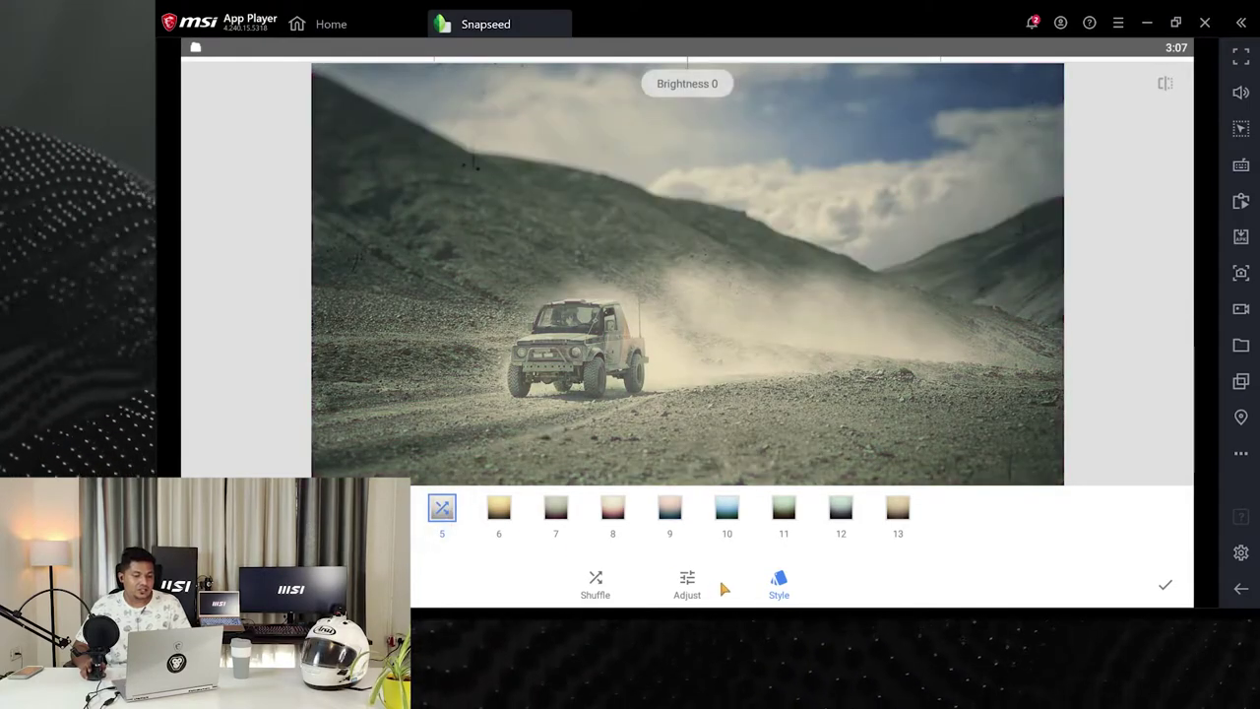
# Try adjusting the Retrolux look, including Style Strength and Light Leaks at +9, and discard the filter
pyautogui.click(687, 583)
pyautogui.moveTo(895, 487); pyautogui.dragTo(735, 415)
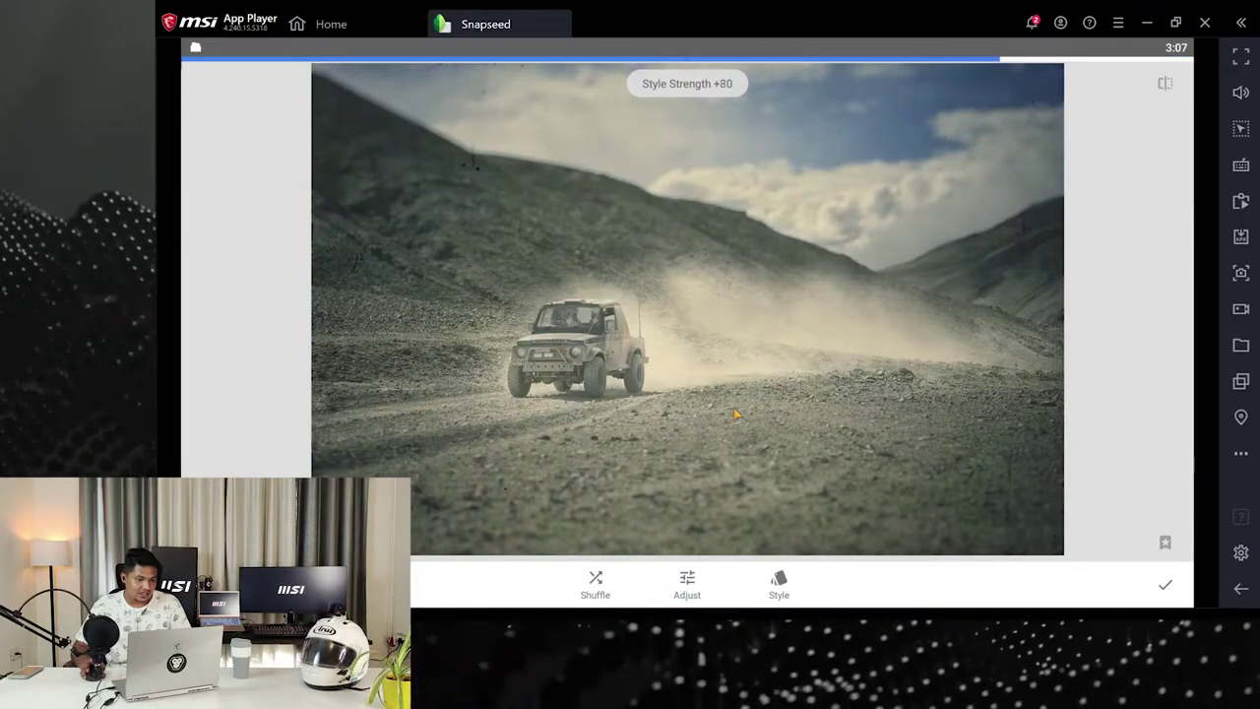
pyautogui.moveTo(803, 462); pyautogui.dragTo(803, 497)
pyautogui.moveTo(1043, 413); pyautogui.dragTo(768, 417)
pyautogui.moveTo(630, 497); pyautogui.dragTo(880, 524)
pyautogui.moveTo(1132, 400)
pyautogui.mouseDown()
pyautogui.moveTo(1055, 400)
pyautogui.moveTo(1113, 400)
pyautogui.mouseUp()
pyautogui.moveTo(490, 451); pyautogui.dragTo(622, 468)
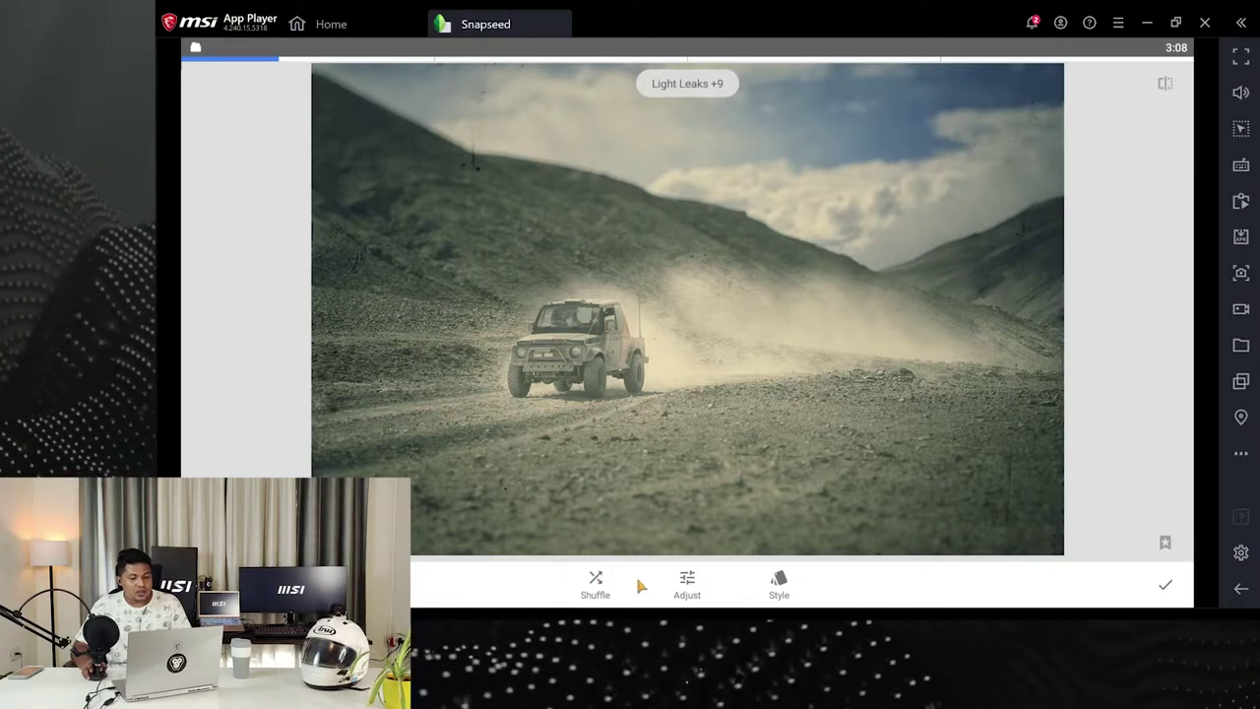
pyautogui.click(687, 583)
pyautogui.moveTo(797, 470); pyautogui.dragTo(672, 344)
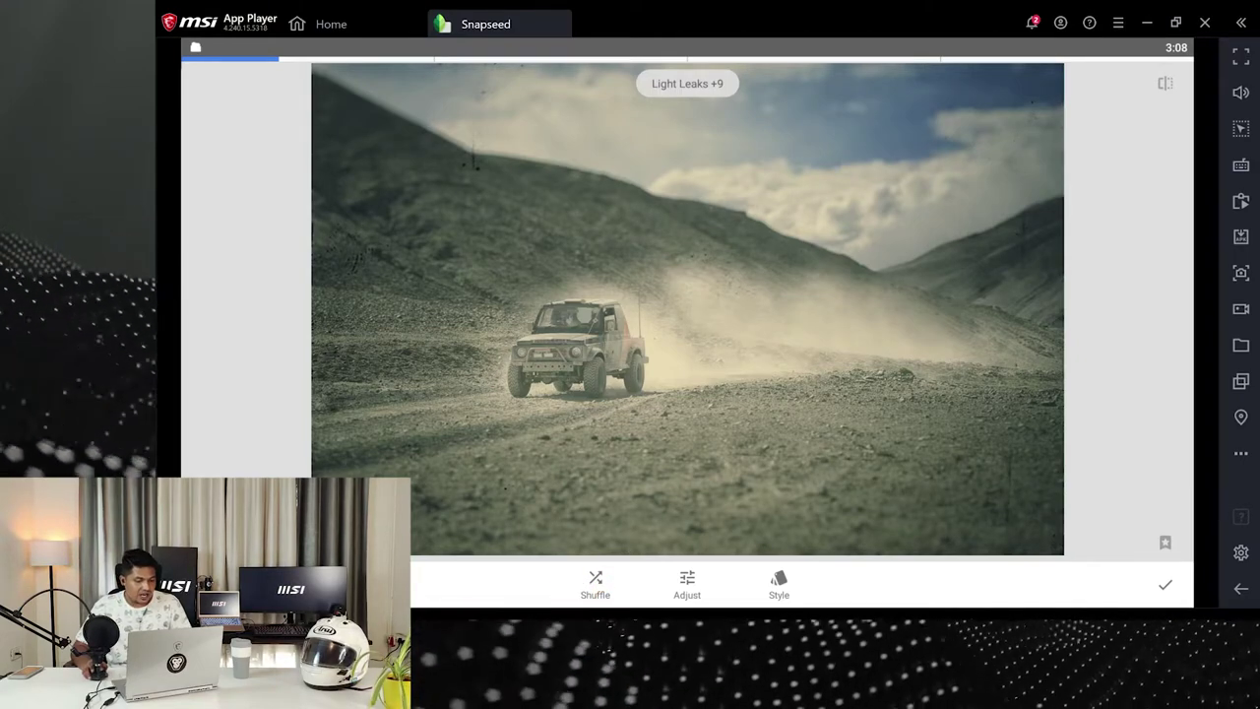
pyautogui.press('Escape')
# Start the Retrolux filter on the jeep photo and shuffle repeatedly through random looks across the styles
pyautogui.click(1176, 330)
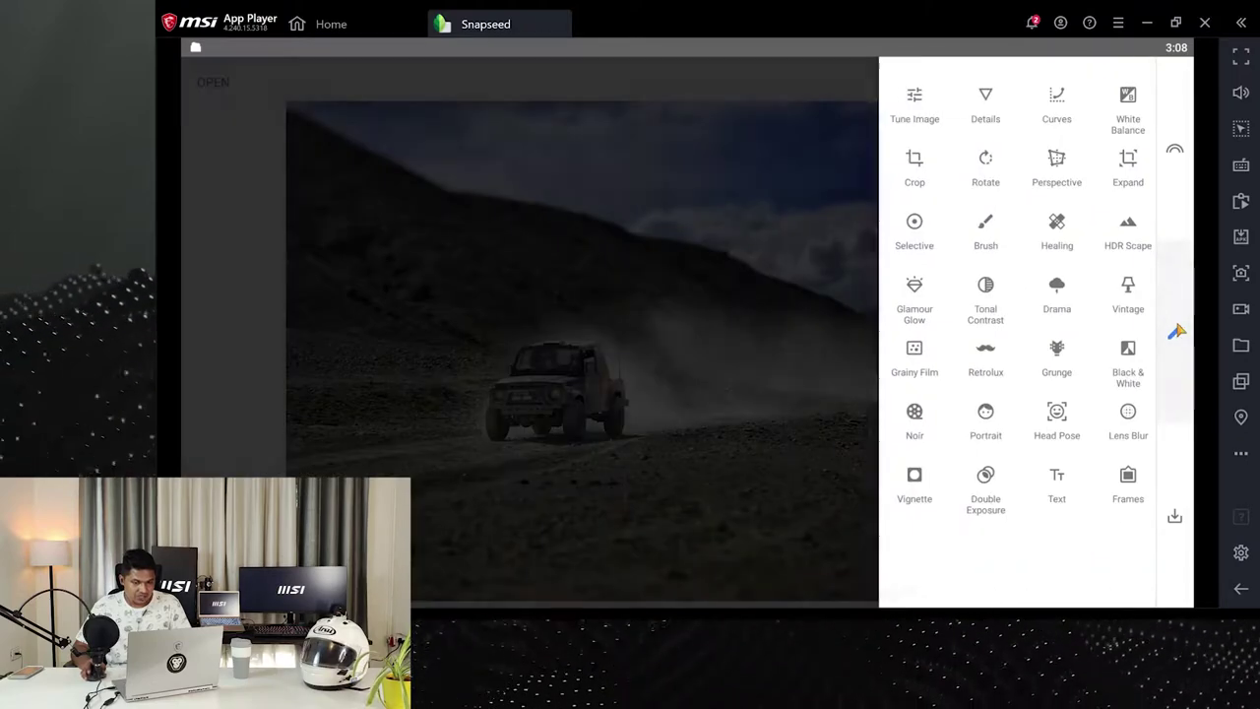
pyautogui.click(977, 356)
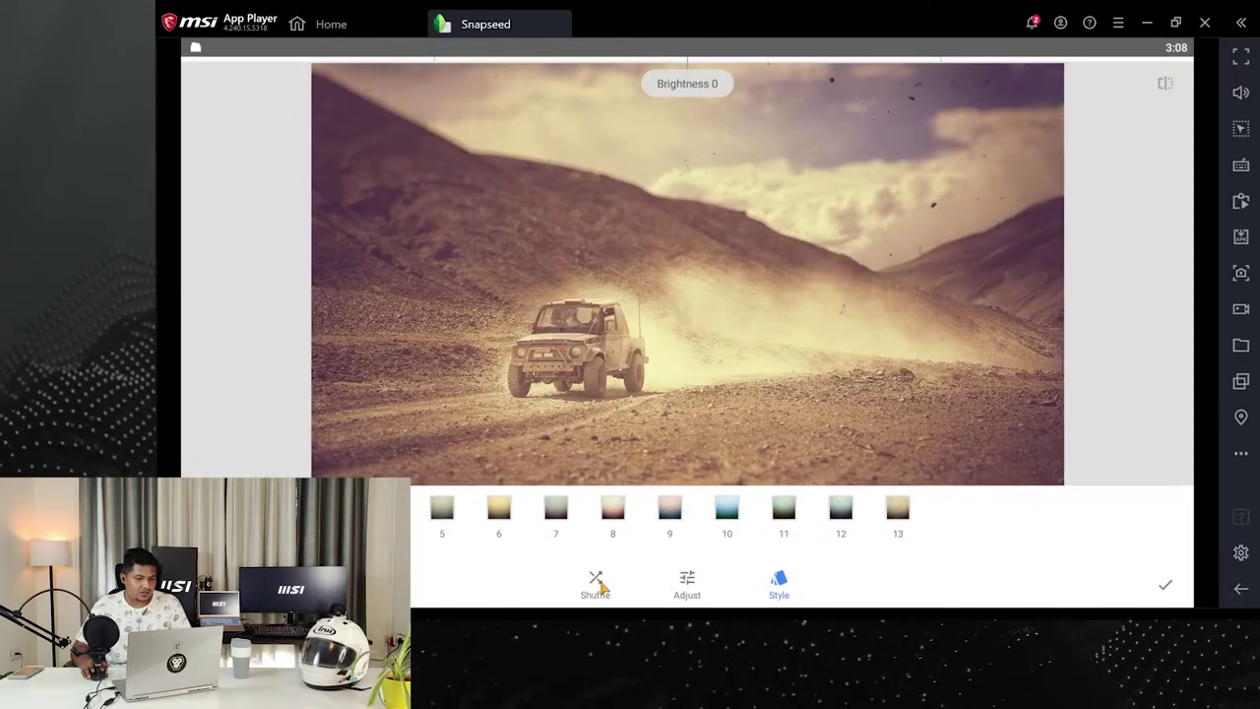
pyautogui.click(598, 584)
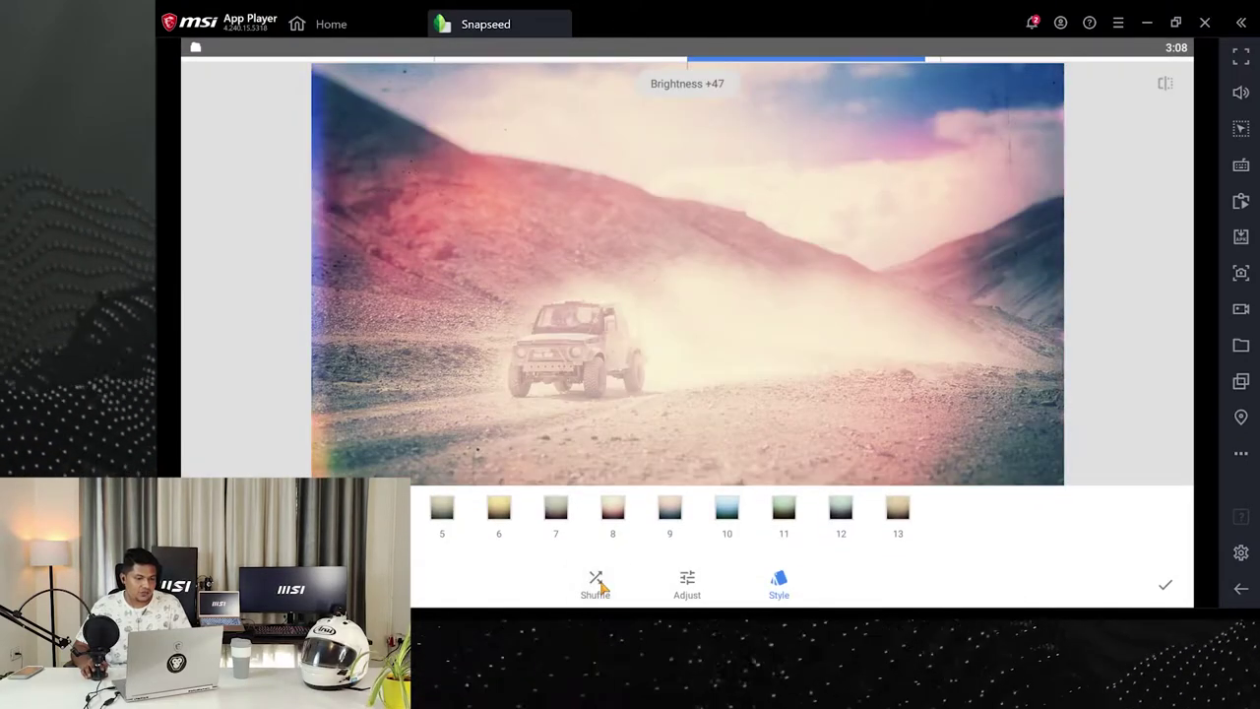
pyautogui.click(598, 584)
pyautogui.click(598, 584)
pyautogui.click(598, 583)
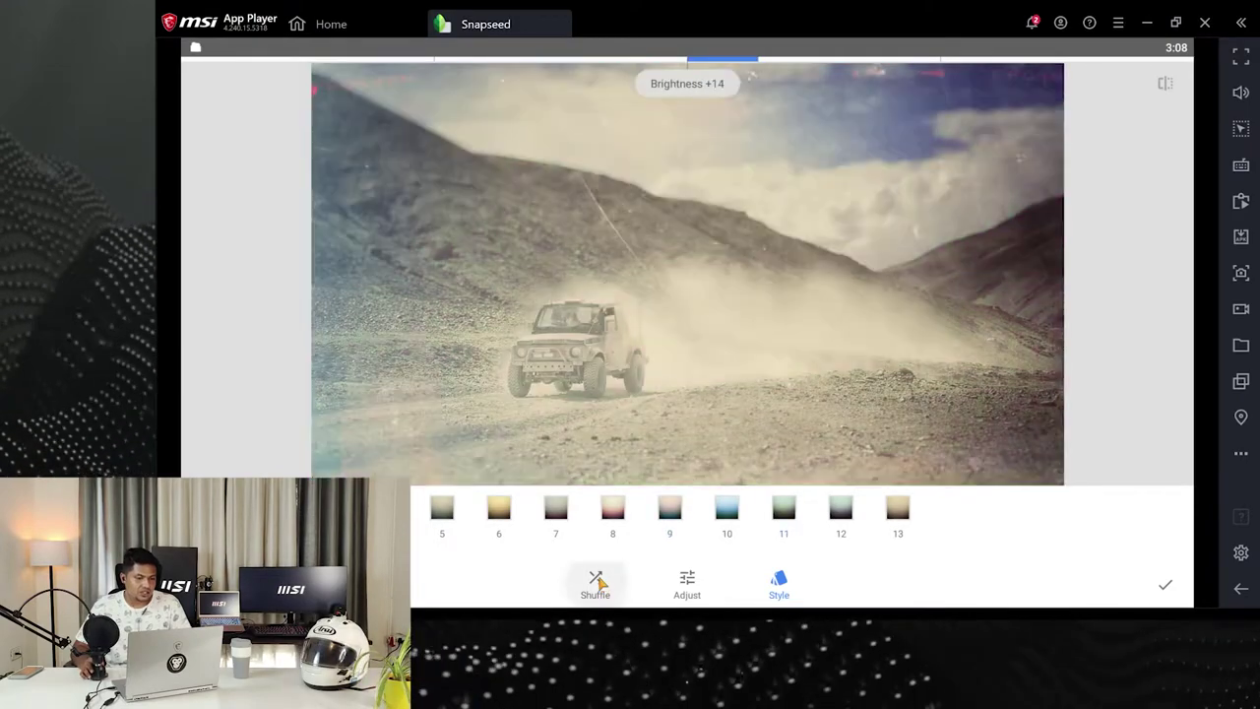
pyautogui.click(598, 584)
pyautogui.click(598, 584)
pyautogui.click(598, 584)
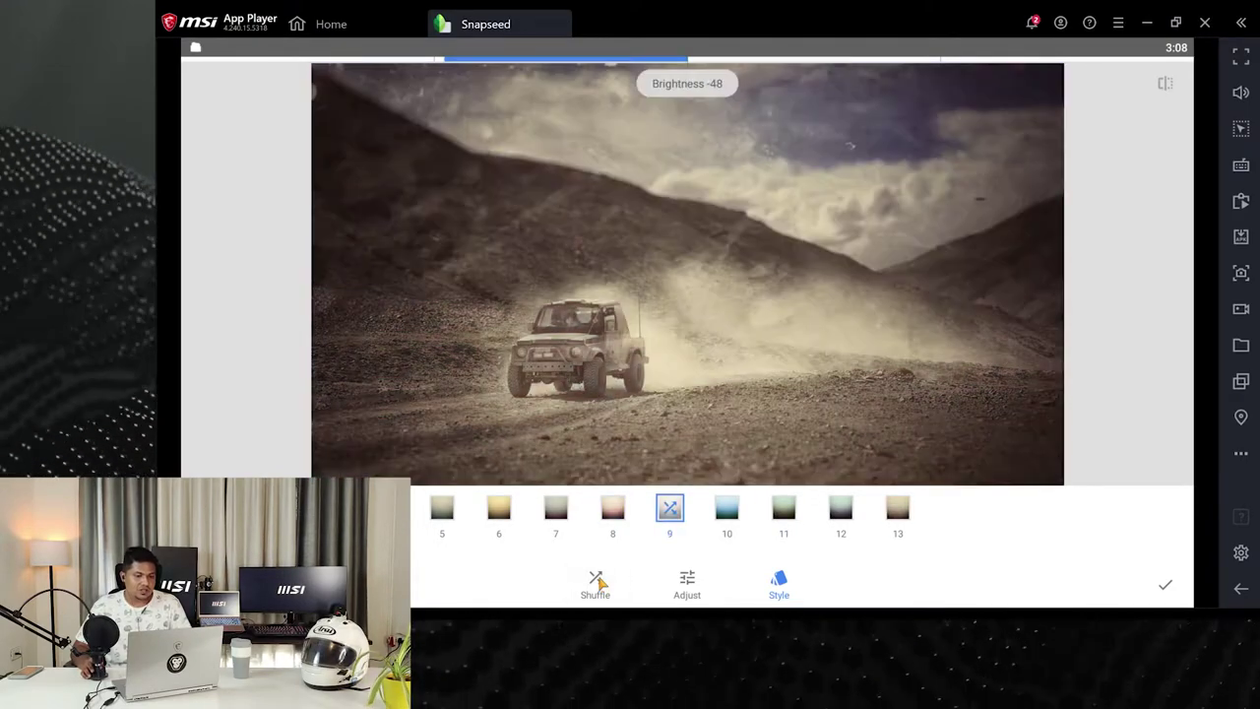
pyautogui.click(597, 584)
pyautogui.click(598, 584)
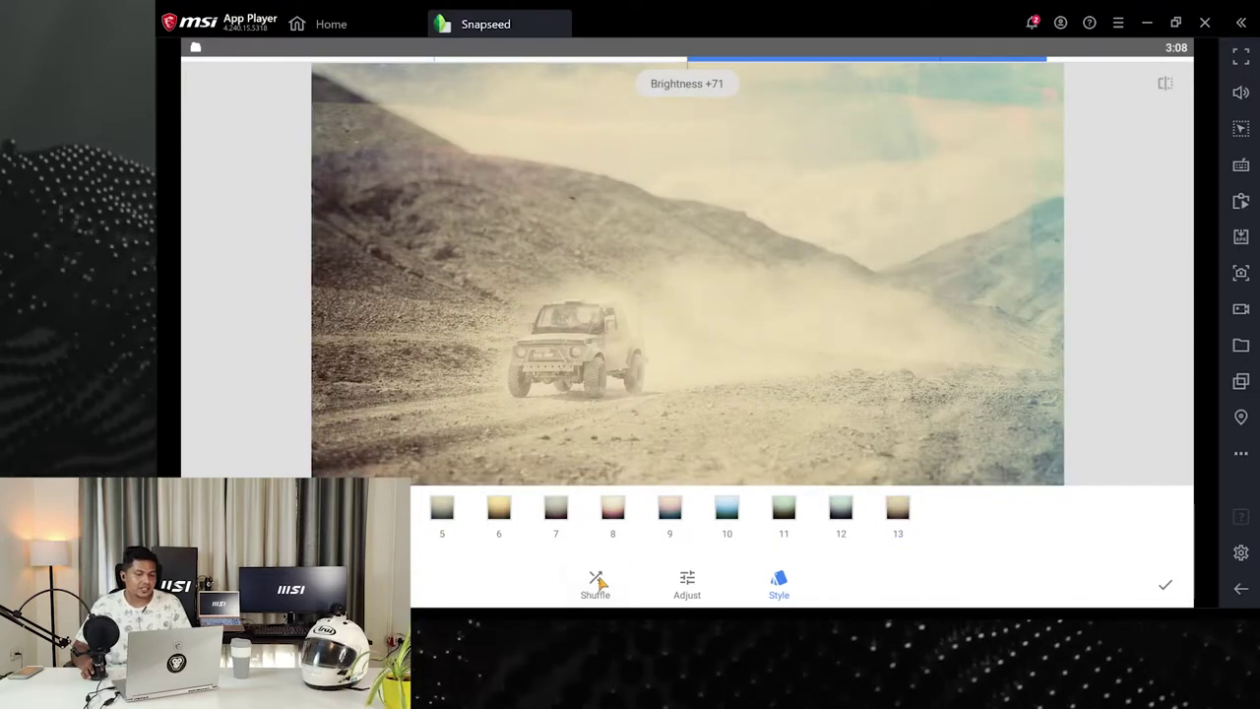
pyautogui.click(597, 584)
pyautogui.click(598, 584)
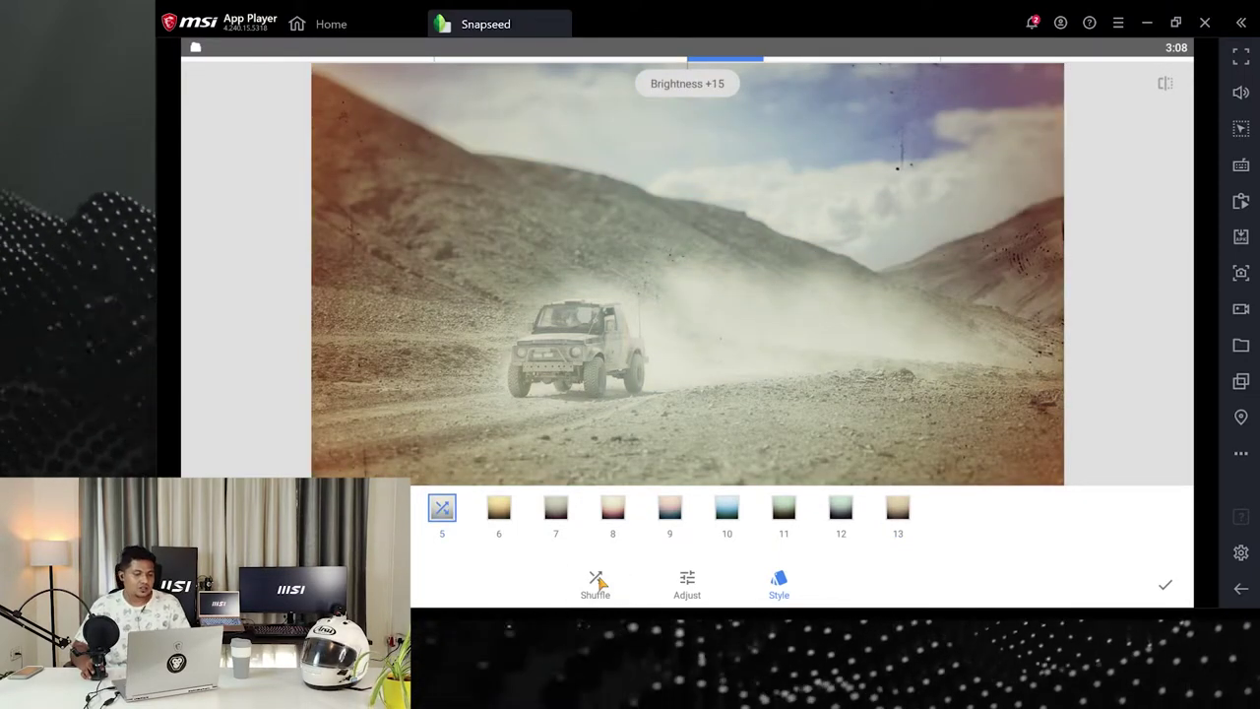
pyautogui.click(597, 584)
pyautogui.click(597, 584)
pyautogui.click(598, 584)
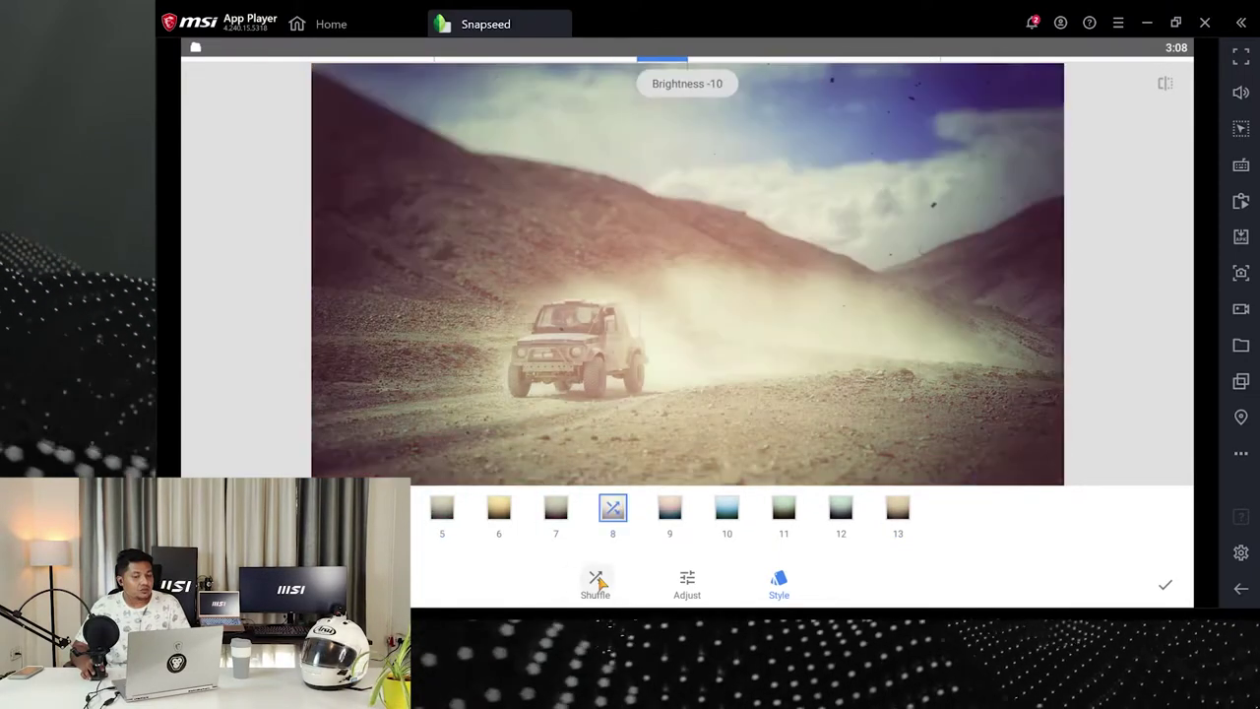
pyautogui.click(598, 584)
pyautogui.click(598, 584)
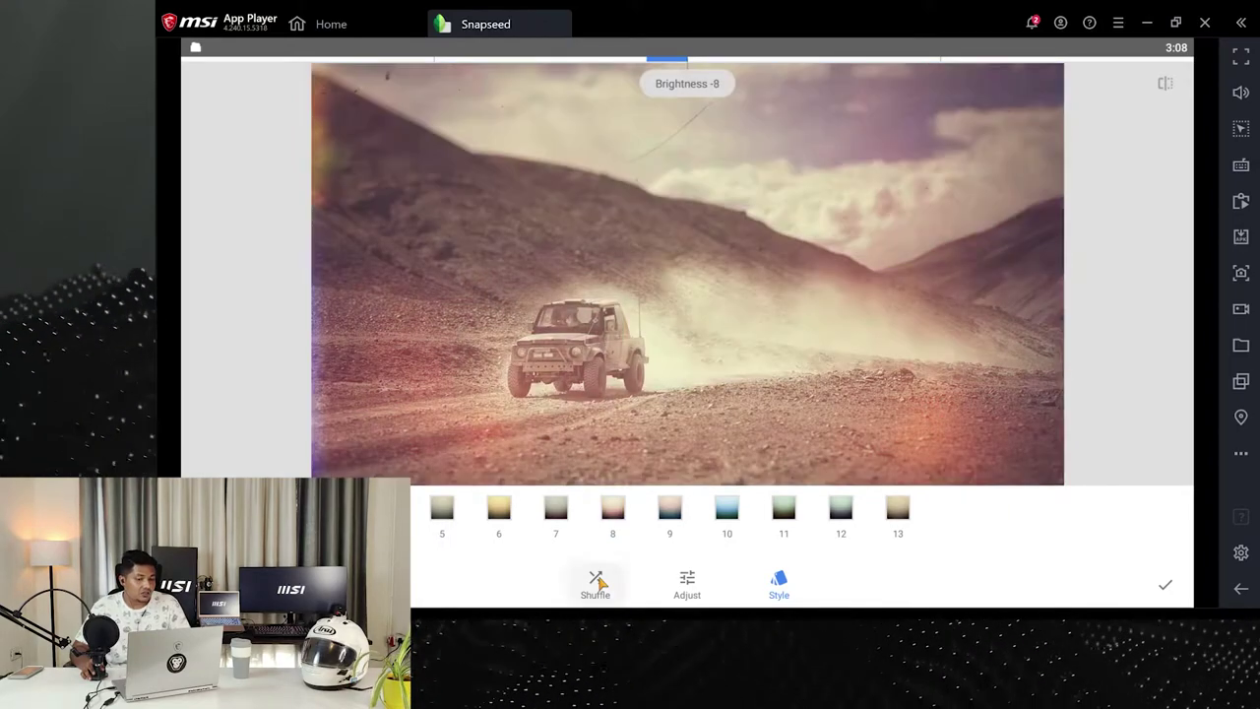
pyautogui.click(597, 584)
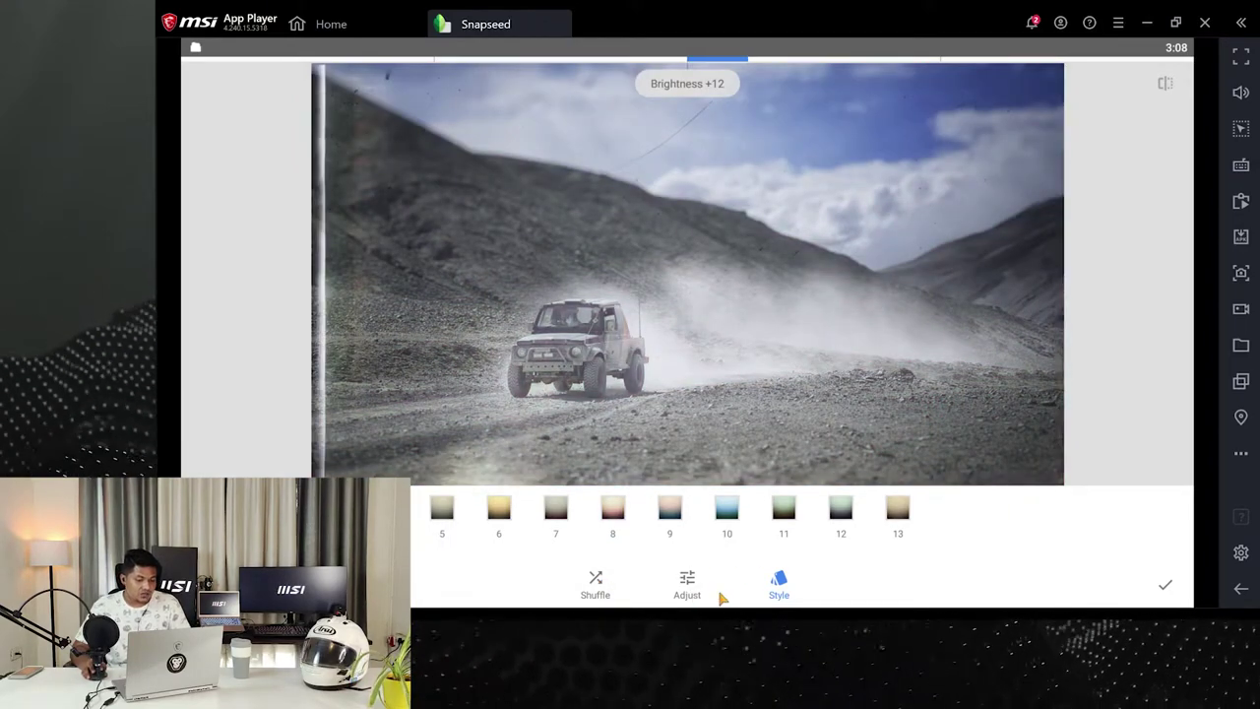
# Hide the Retrolux styles, shuffle through more random looks on the whole photo, and discard the filter
pyautogui.click(779, 587)
pyautogui.click(598, 584)
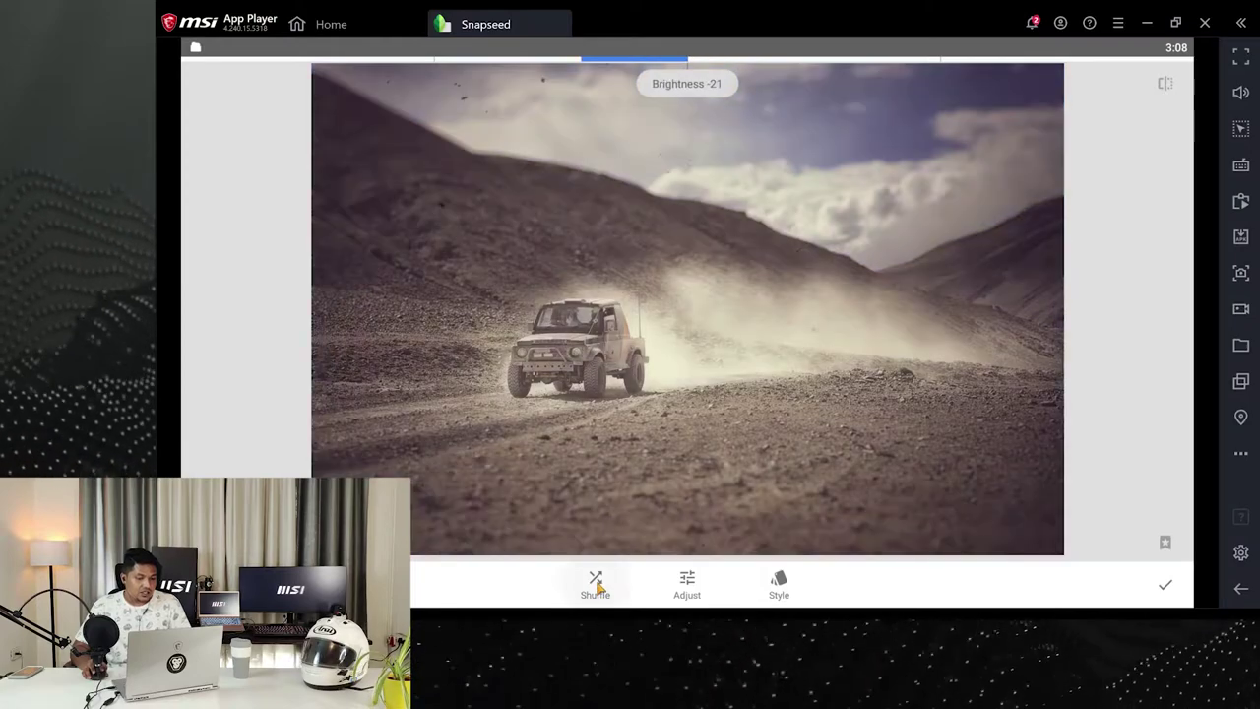
pyautogui.click(598, 584)
pyautogui.click(597, 584)
pyautogui.click(597, 584)
pyautogui.click(597, 584)
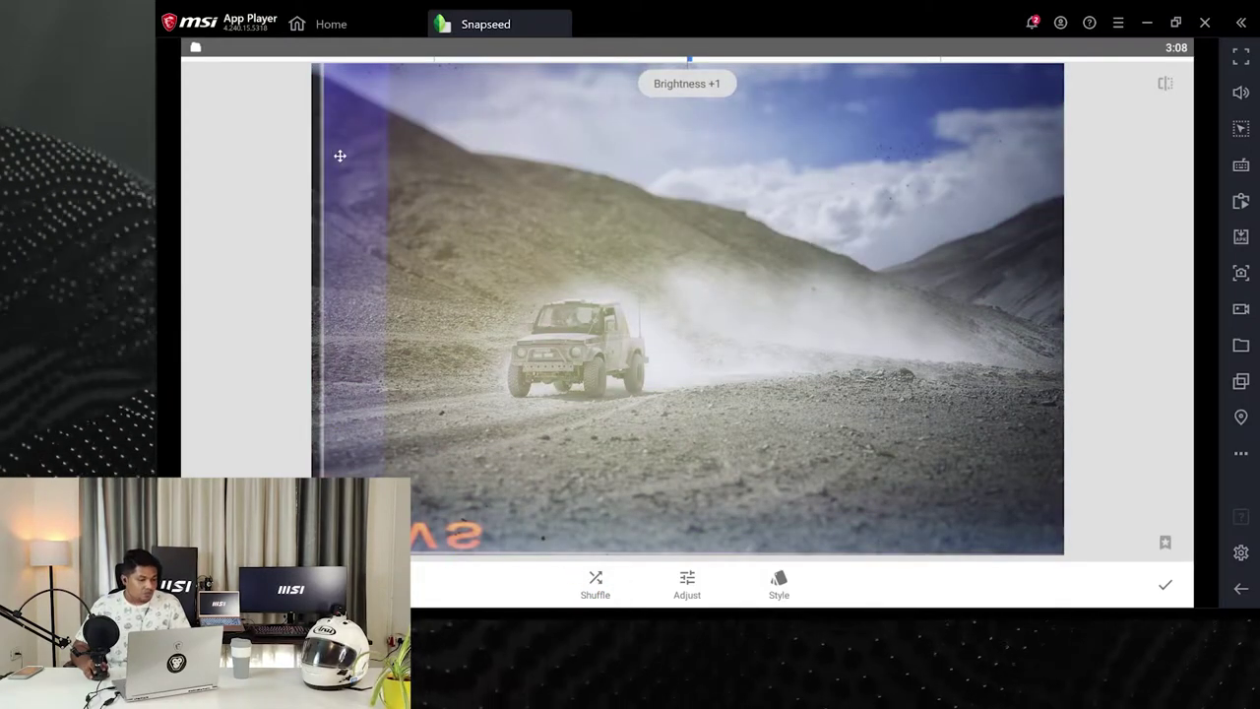
pyautogui.click(598, 583)
pyautogui.click(598, 584)
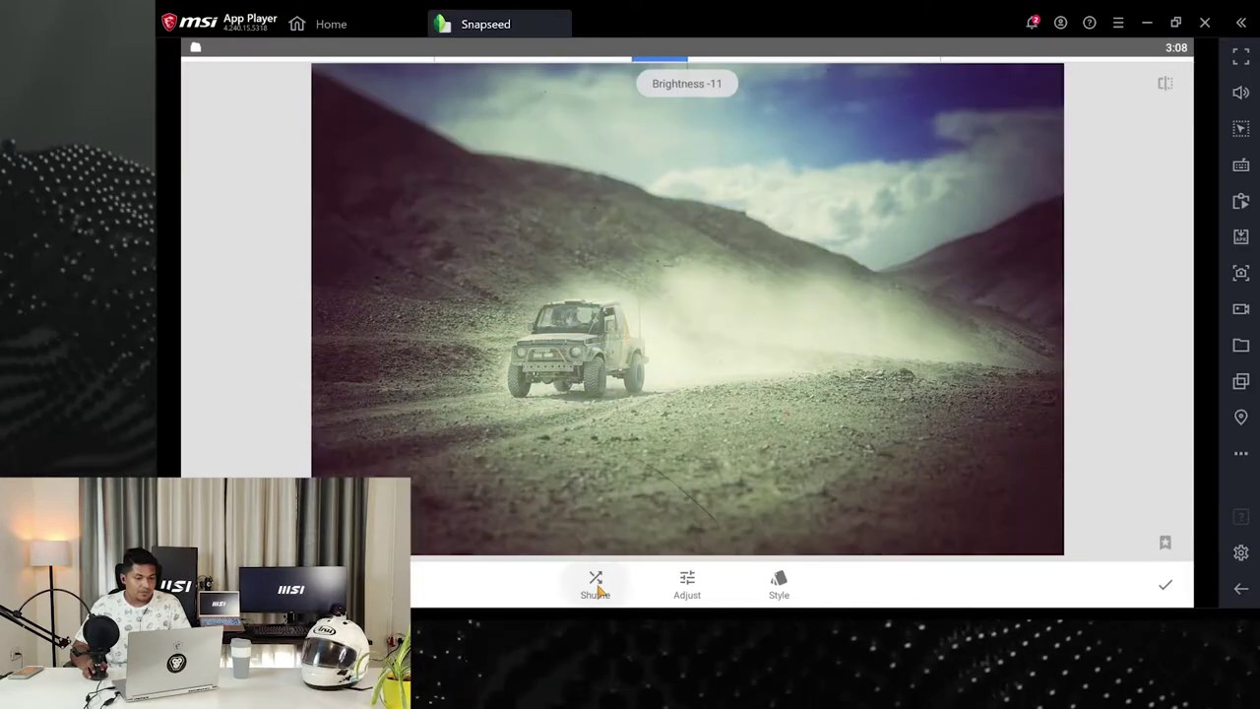
pyautogui.click(598, 584)
pyautogui.click(598, 584)
pyautogui.click(598, 584)
pyautogui.click(597, 583)
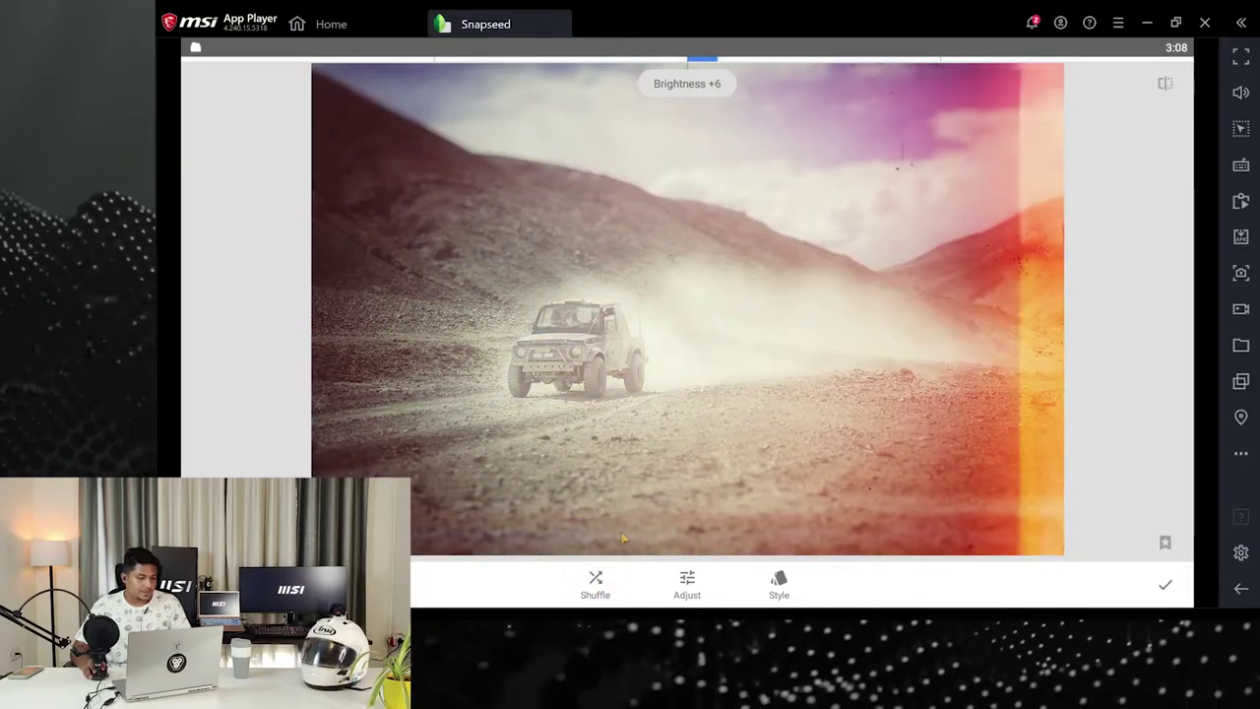
pyautogui.press('Escape')
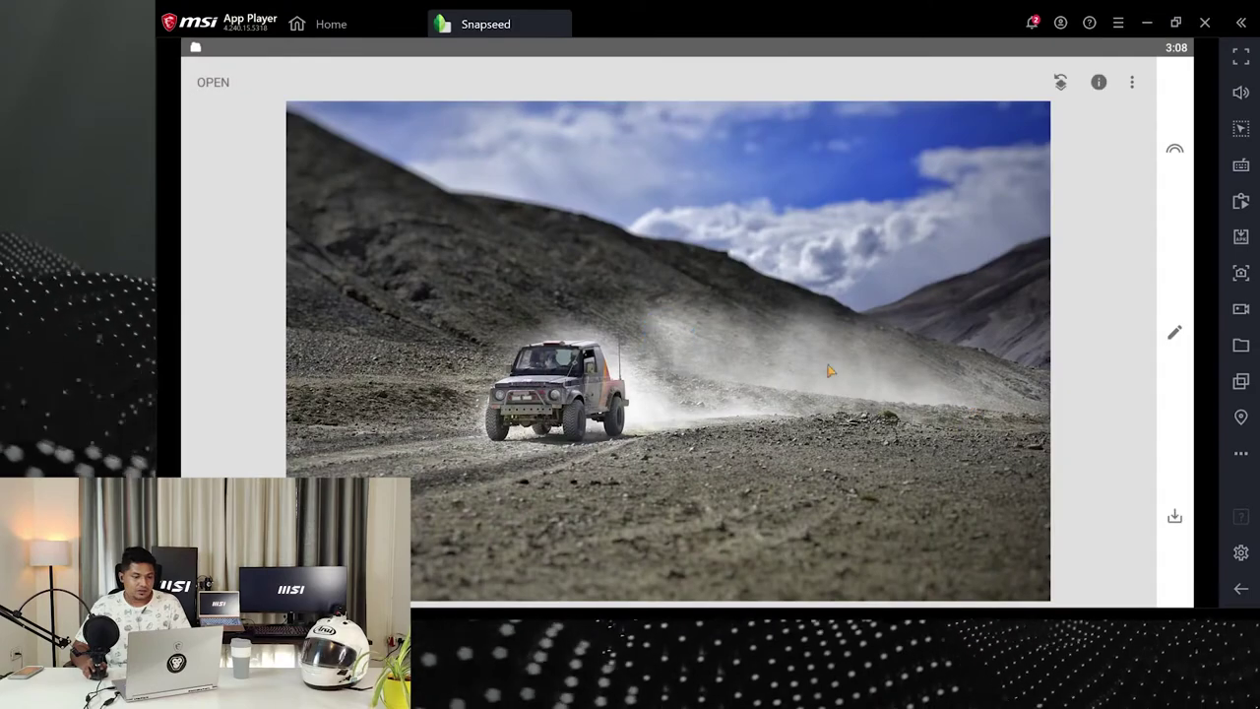
# Open the photo _NIS5856 of the waving child holding a green backpack
pyautogui.click(1175, 336)
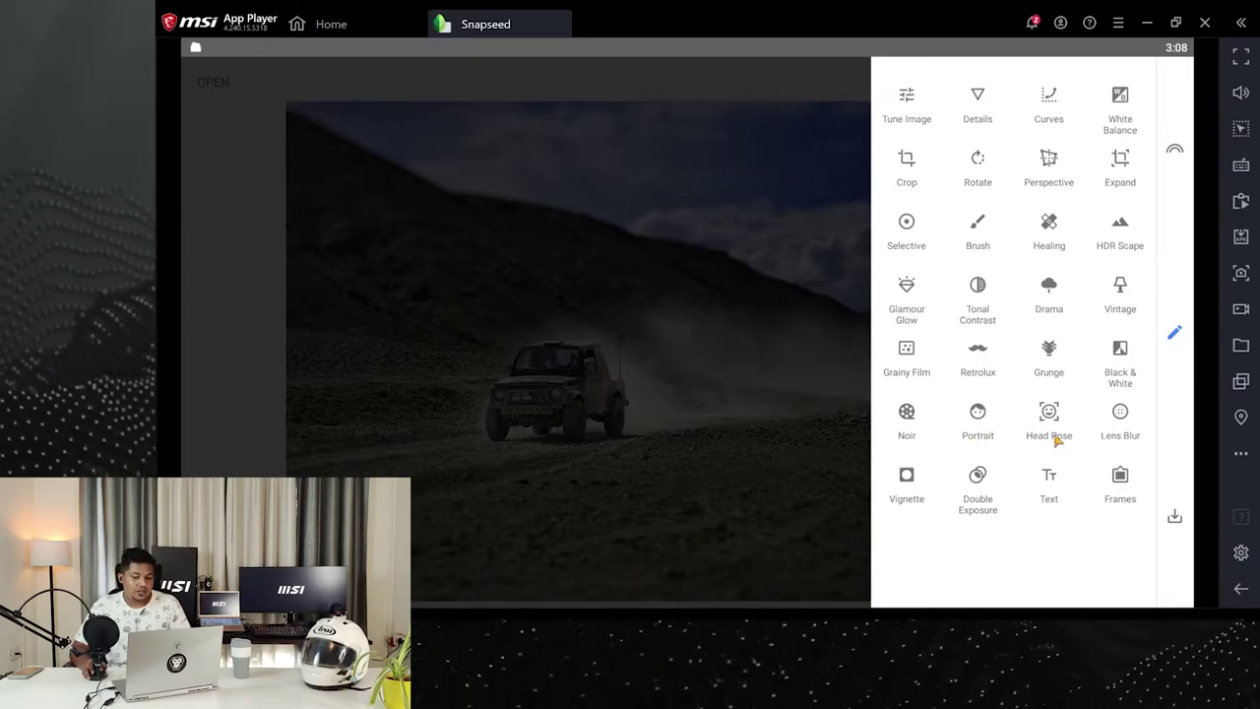
pyautogui.click(774, 296)
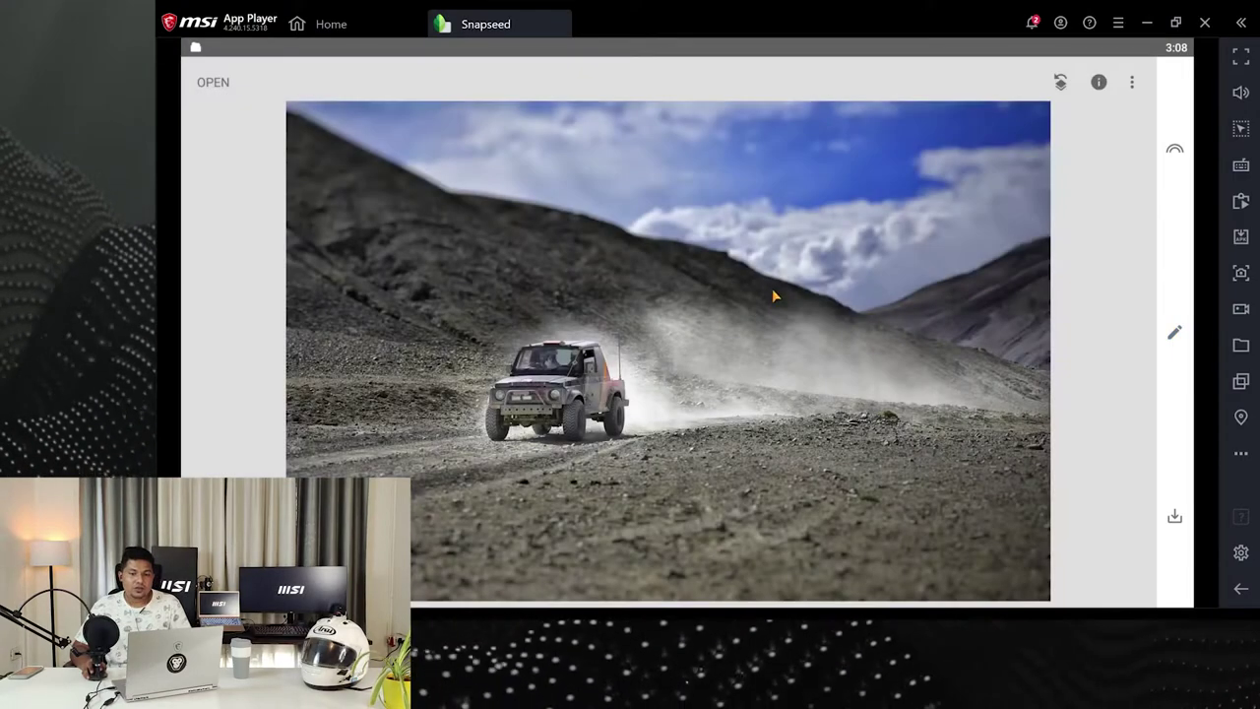
pyautogui.click(219, 85)
pyautogui.click(974, 372)
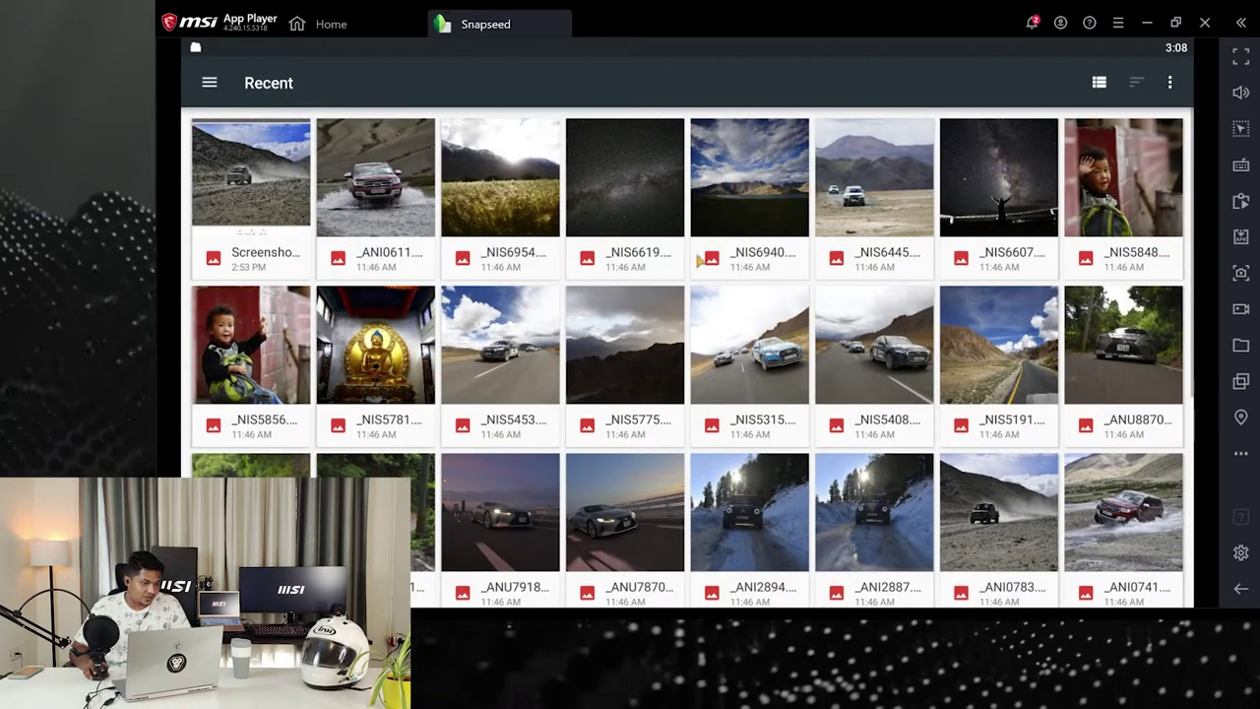
pyautogui.click(225, 333)
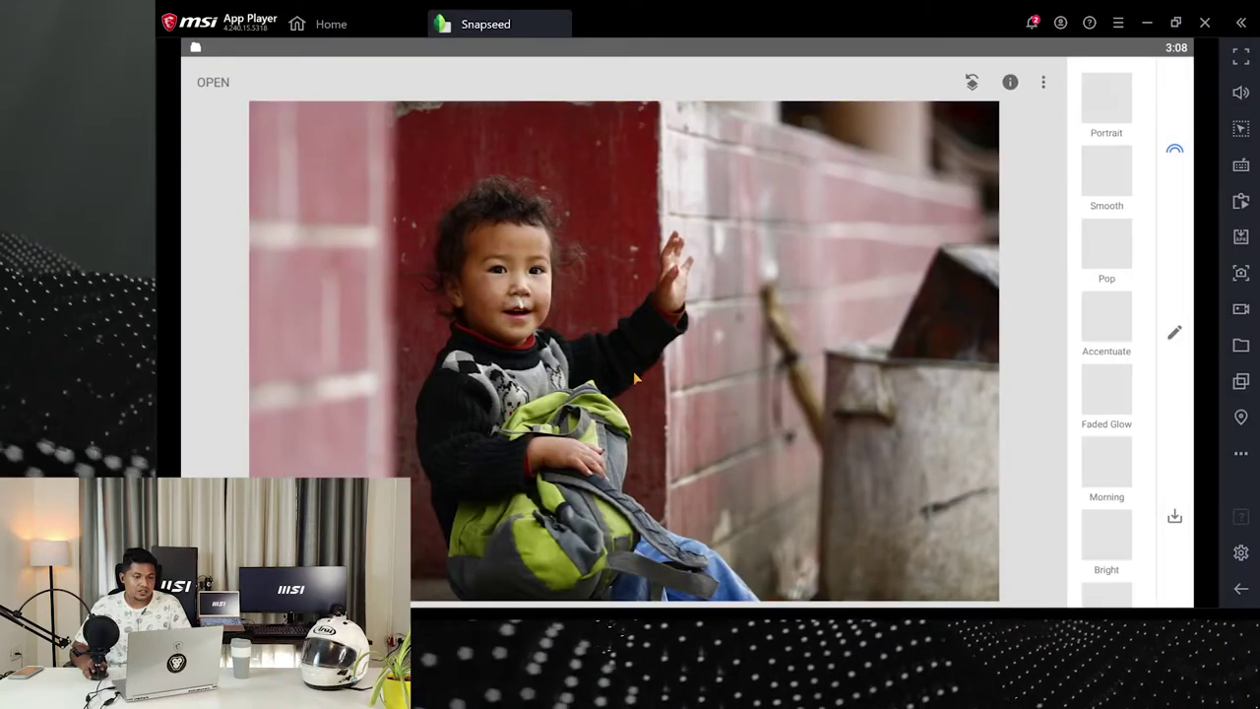
# Start the Portrait filter on the child's photo and set Face Spotlight to +84
pyautogui.click(1175, 334)
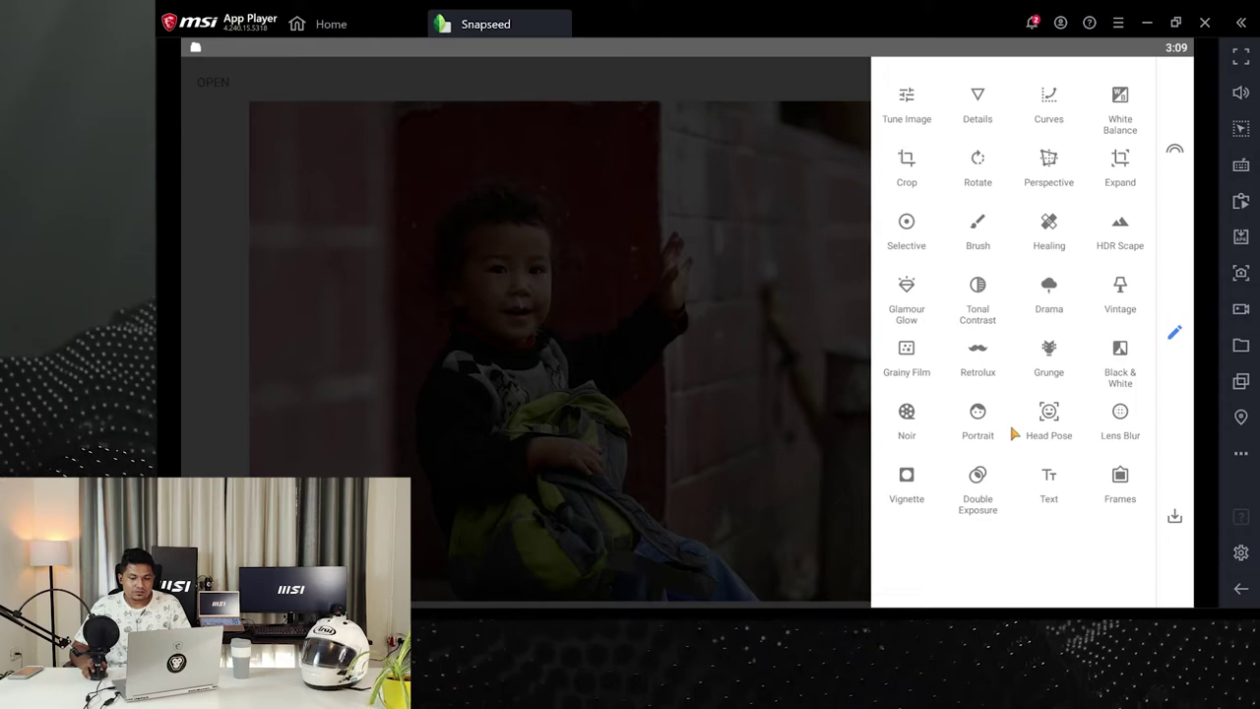
pyautogui.click(980, 418)
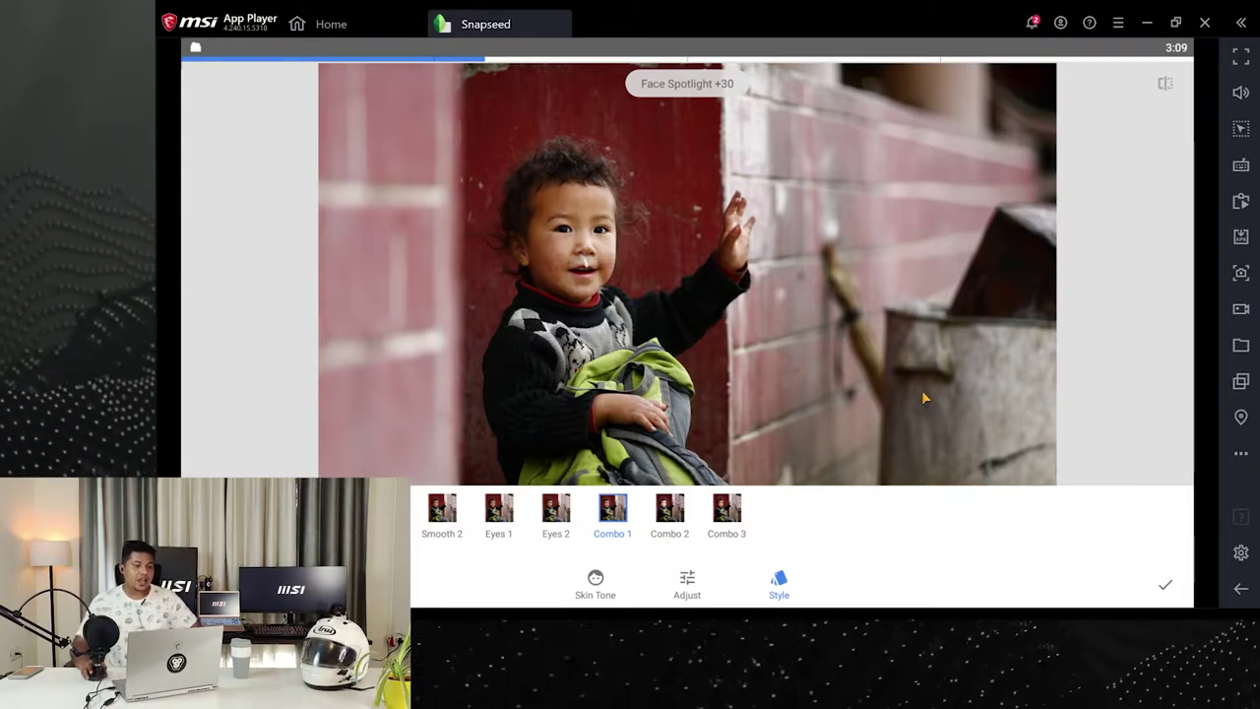
pyautogui.moveTo(786, 411); pyautogui.dragTo(826, 291)
pyautogui.moveTo(594, 403); pyautogui.dragTo(935, 419)
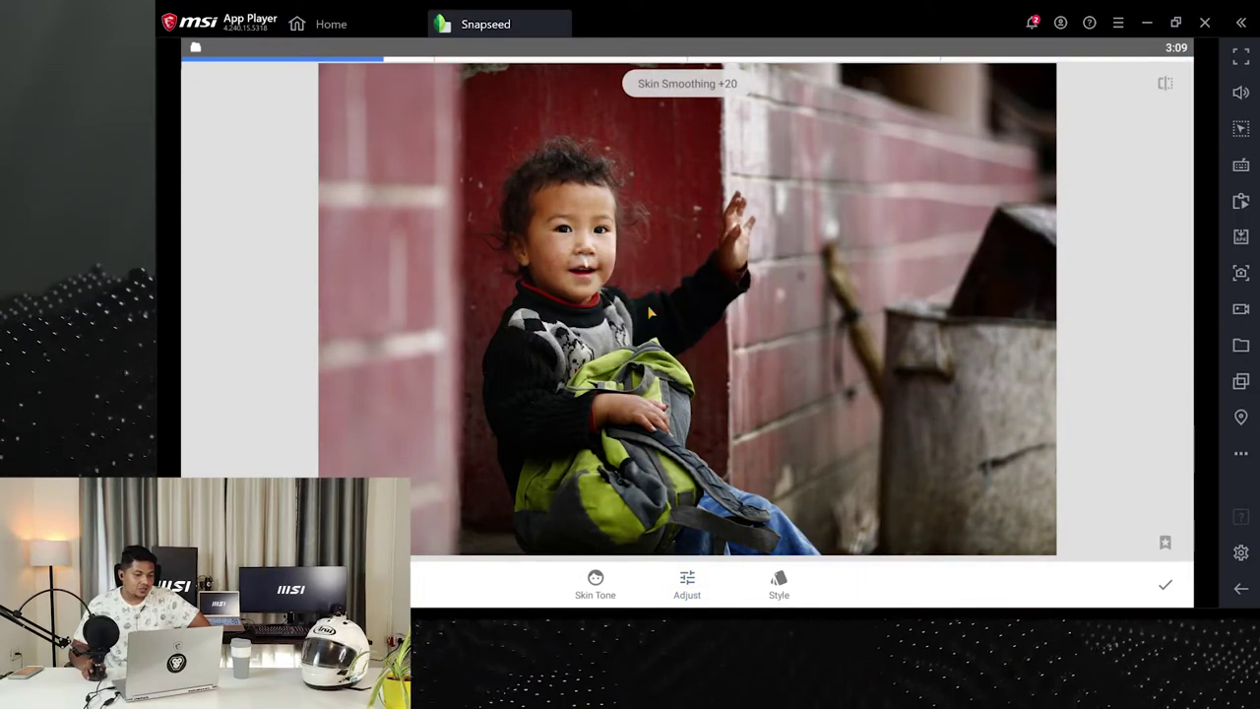
# Try Skin Smoothing on the child's face at 0 and +89
pyautogui.scroll(3, 550, 213)
pyautogui.moveTo(898, 329); pyautogui.dragTo(344, 379)
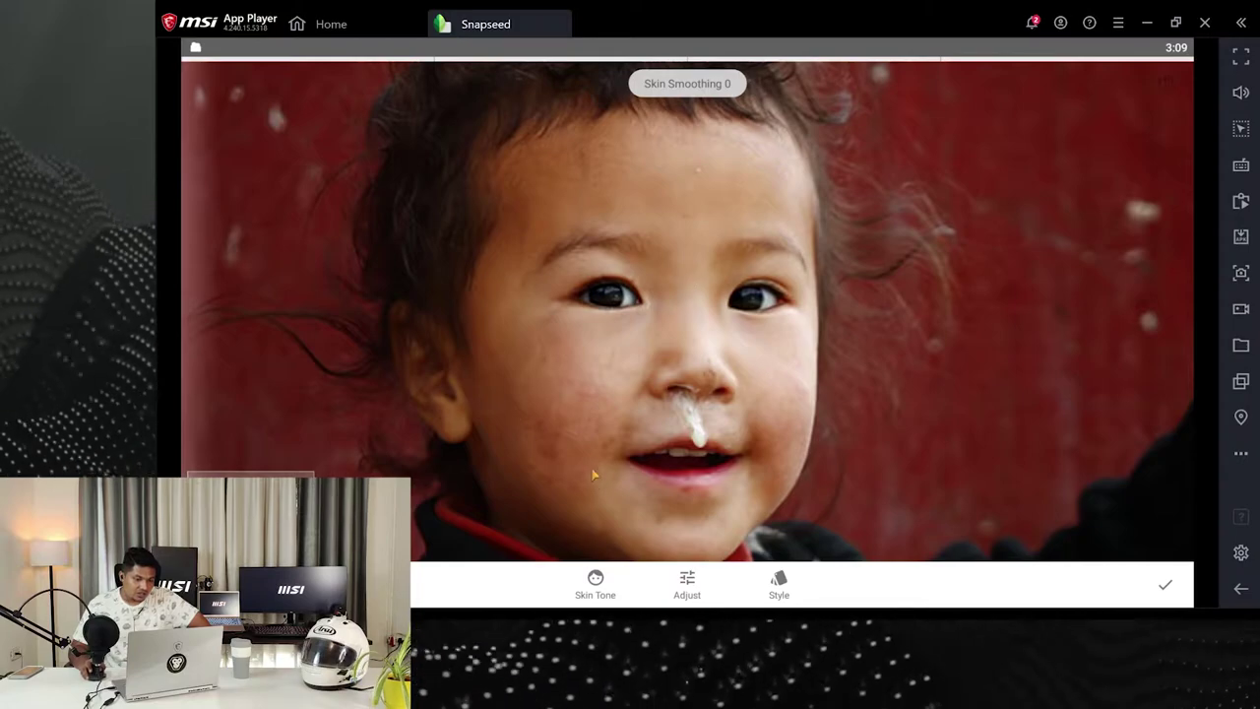
pyautogui.moveTo(760, 366); pyautogui.dragTo(737, 369)
pyautogui.moveTo(523, 366); pyautogui.dragTo(1085, 357)
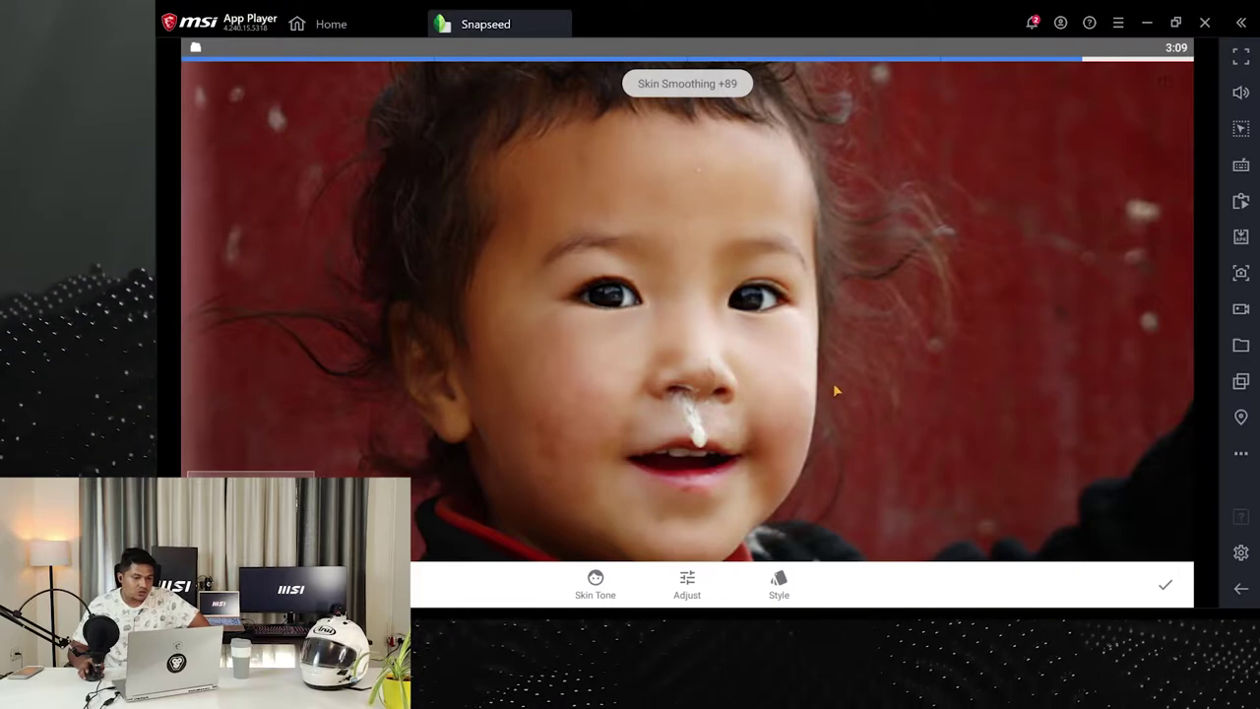
# Check the Eye Clarity setting and set Skin Smoothing to +10
pyautogui.moveTo(835, 391); pyautogui.dragTo(897, 317)
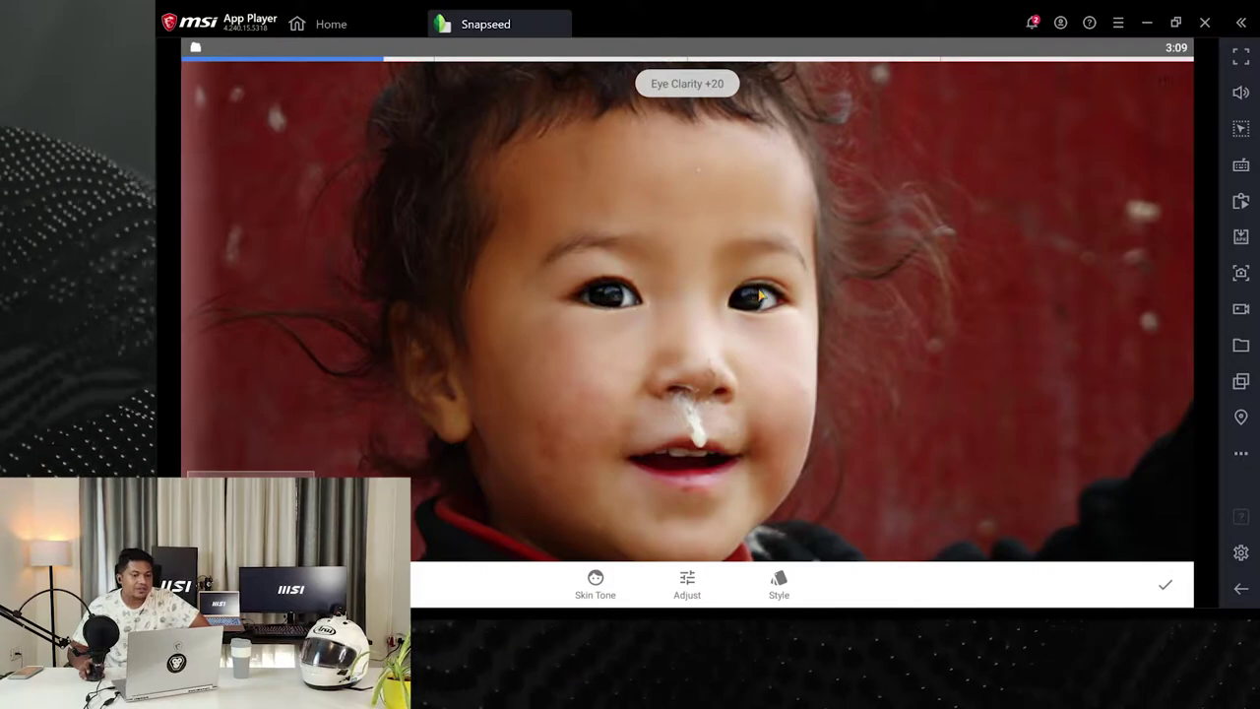
pyautogui.moveTo(757, 301); pyautogui.dragTo(687, 401)
pyautogui.moveTo(320, 399); pyautogui.dragTo(374, 410)
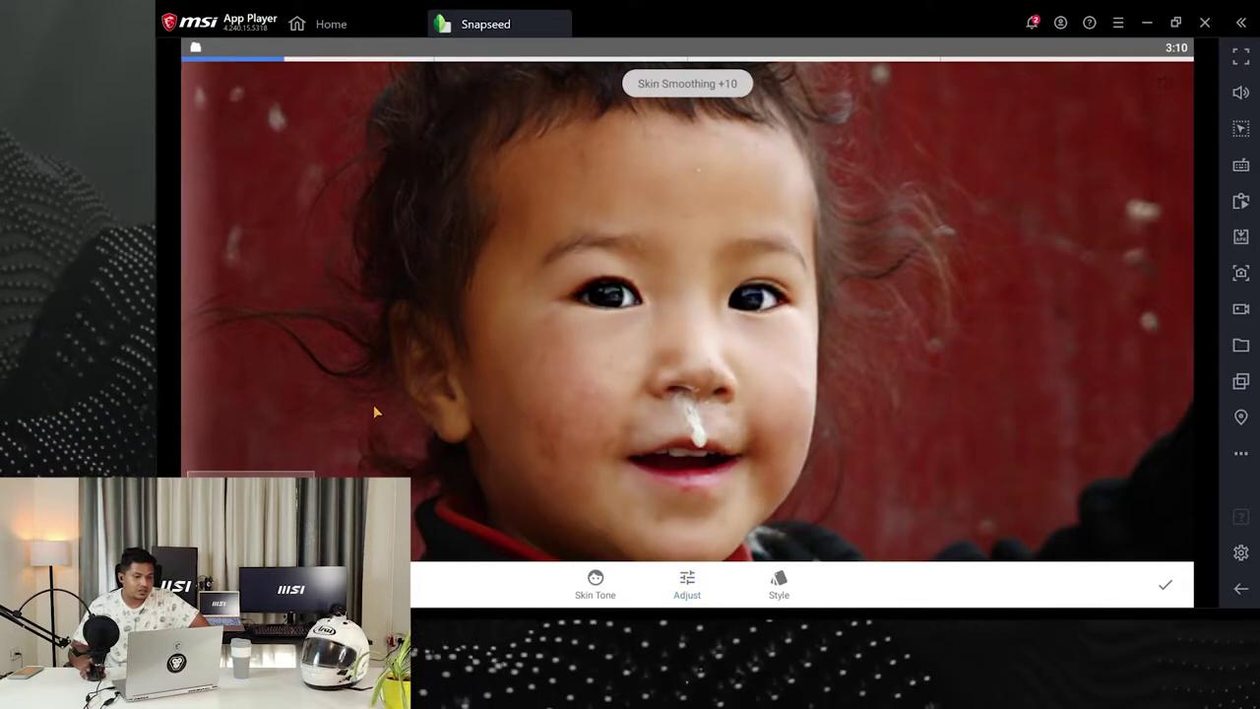
pyautogui.moveTo(932, 361); pyautogui.dragTo(926, 479)
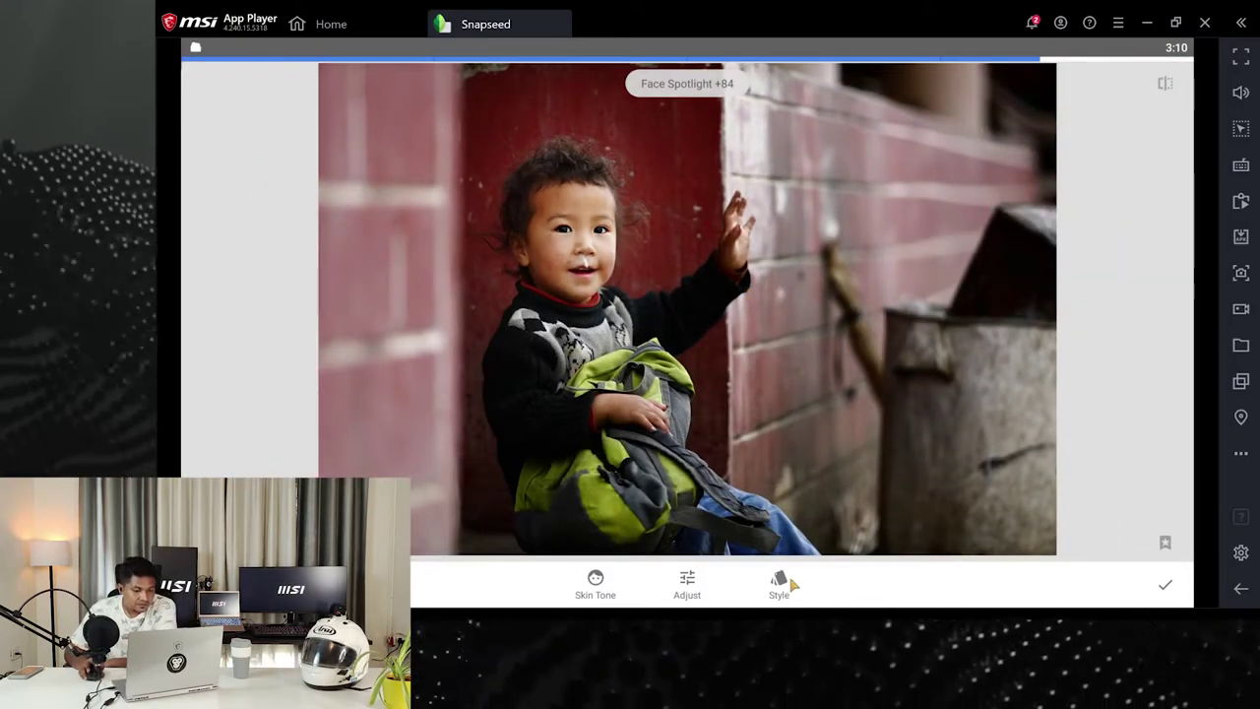
# Choose the Dark skin tone, apply the Portrait filter and compare the result with the original photo
pyautogui.click(596, 583)
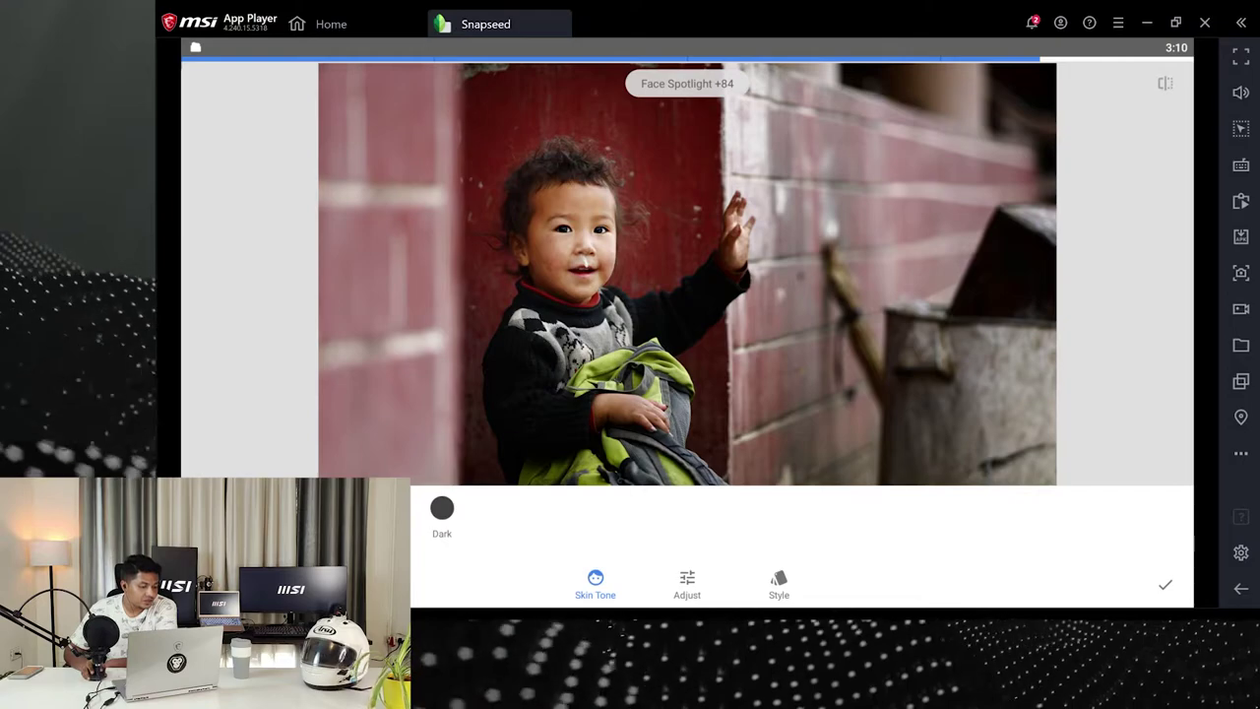
pyautogui.click(430, 518)
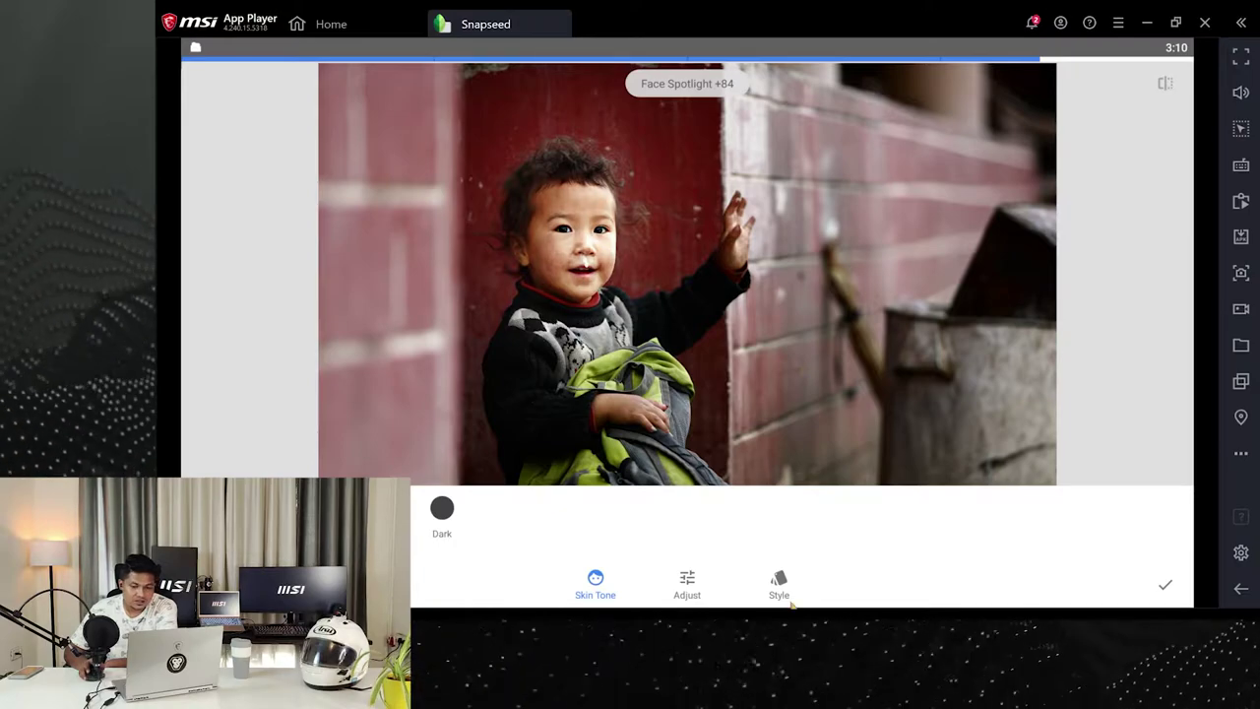
pyautogui.click(1165, 588)
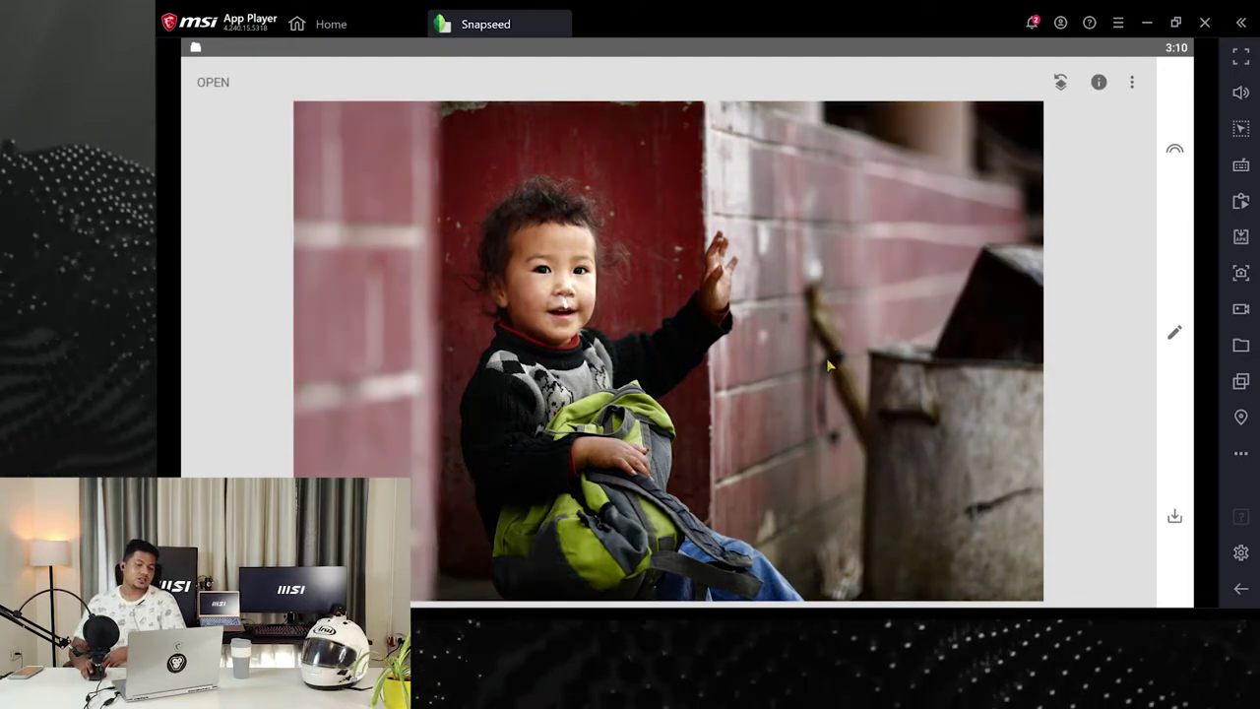
pyautogui.click(791, 340)
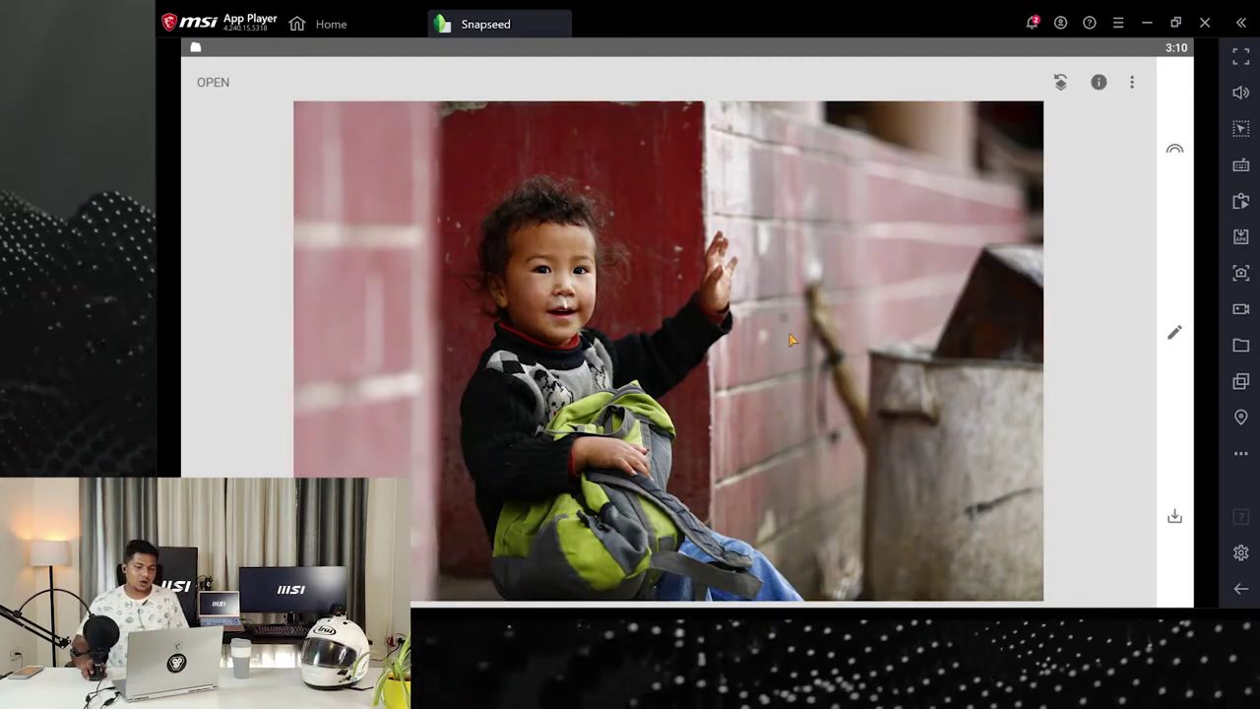
pyautogui.moveTo(791, 340); pyautogui.dragTo(941, 210)
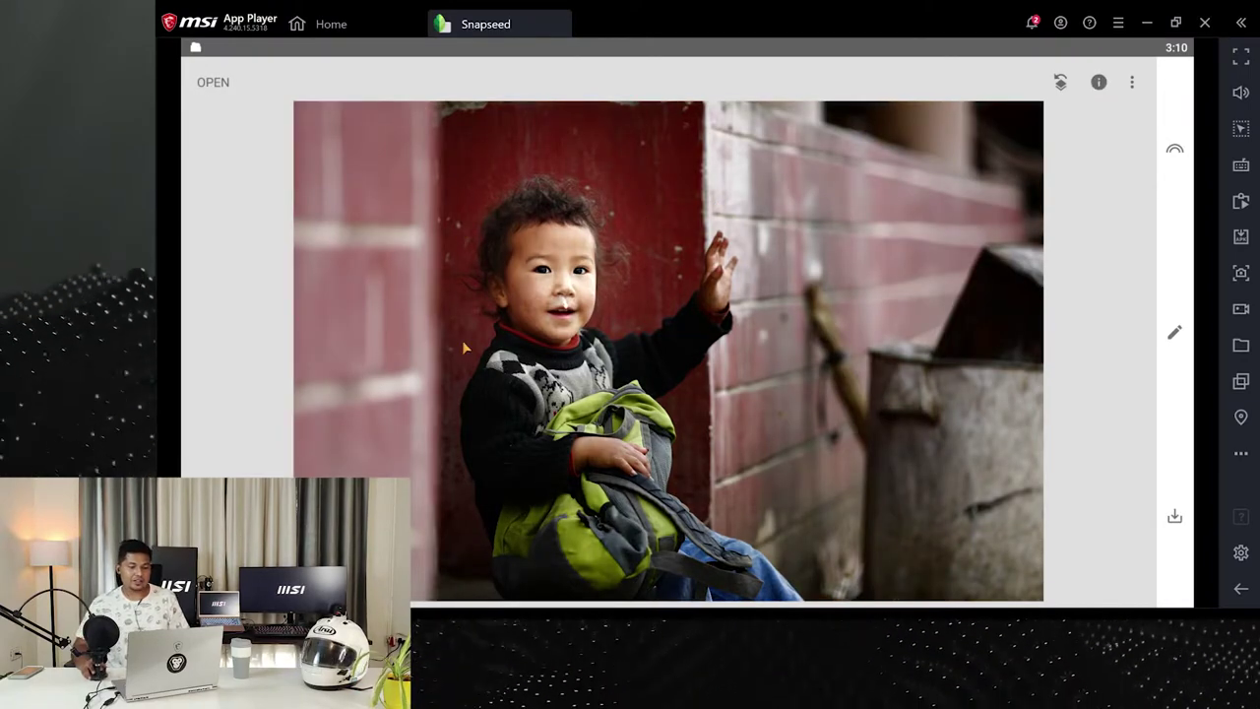
# Start the Head Pose filter on the child's photo and set Smile to +58
pyautogui.click(1176, 335)
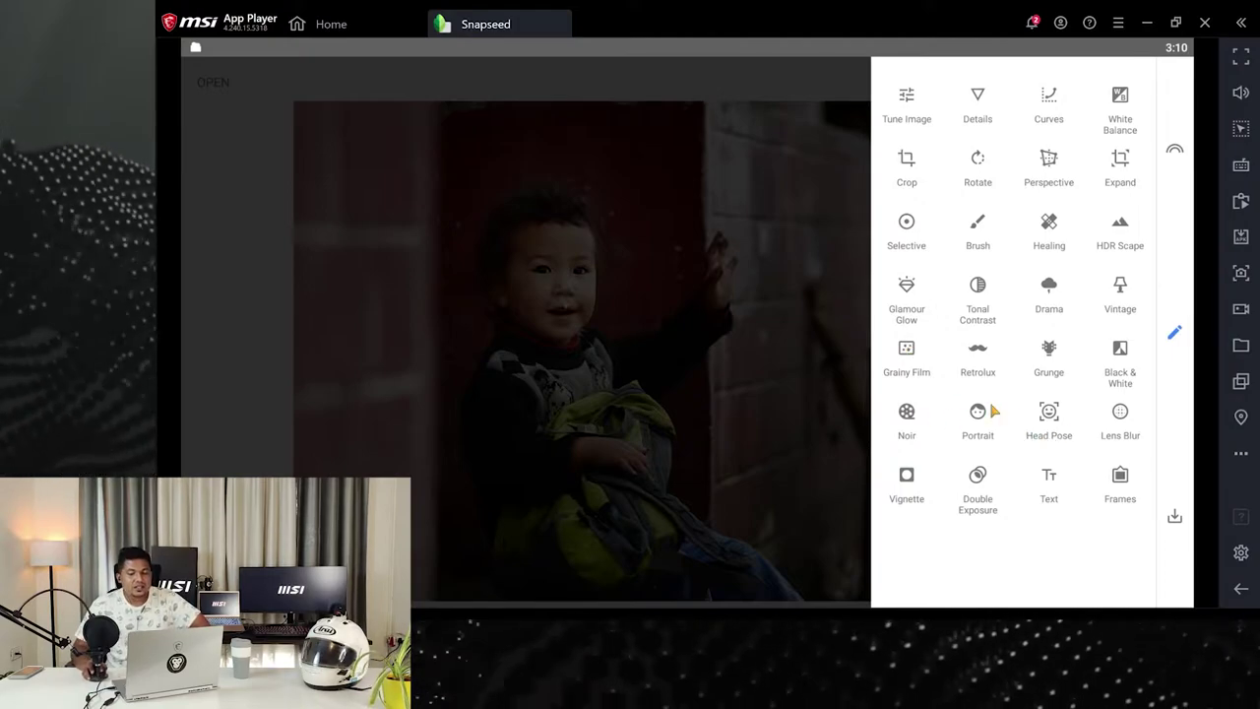
pyautogui.click(1046, 421)
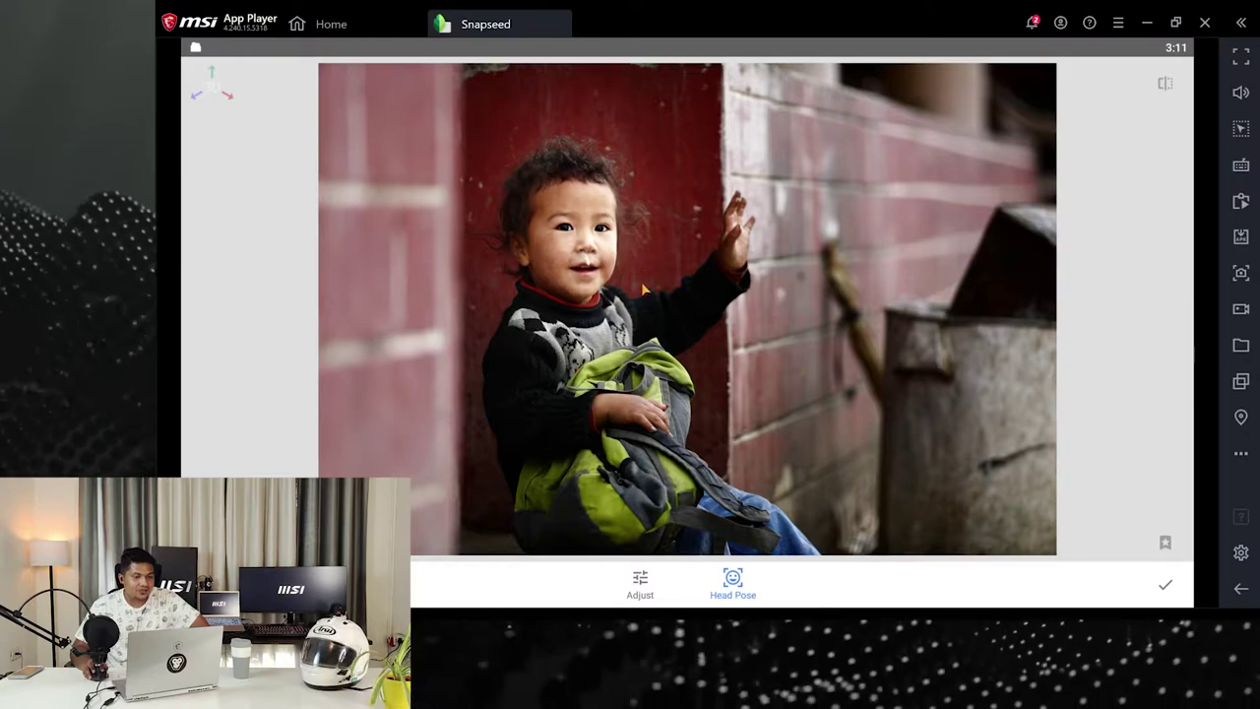
pyautogui.click(646, 588)
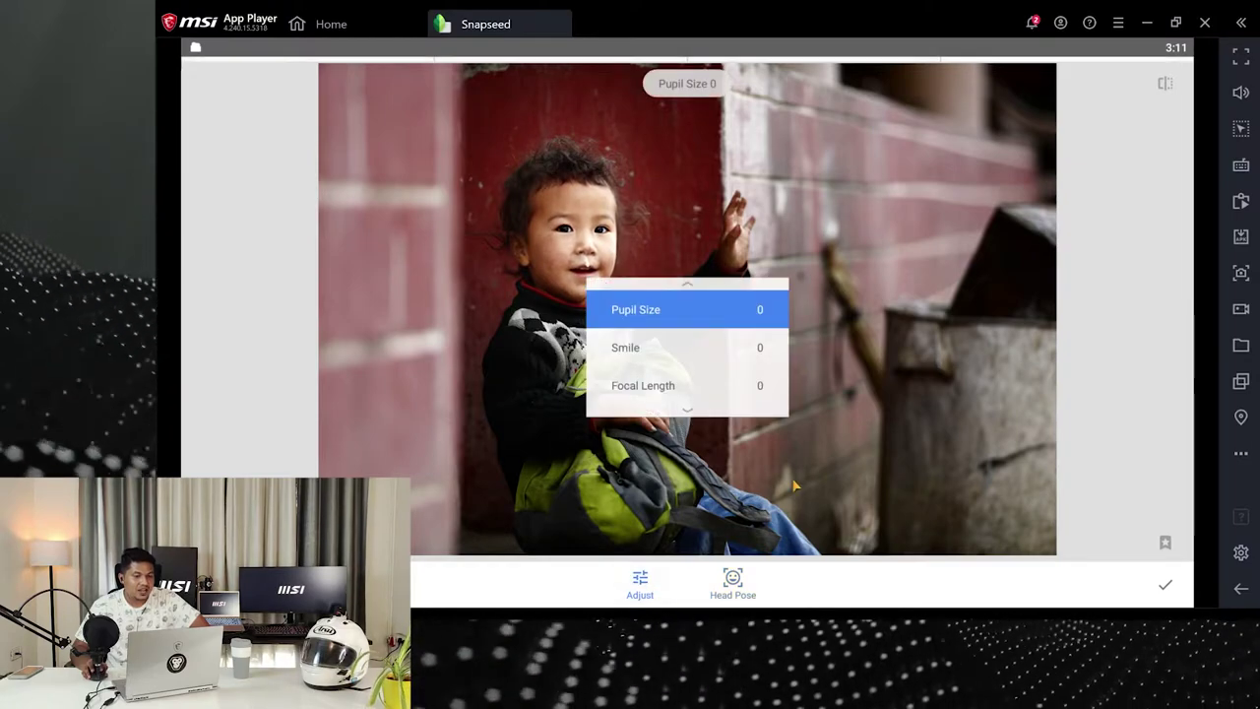
pyautogui.moveTo(793, 493); pyautogui.dragTo(793, 456)
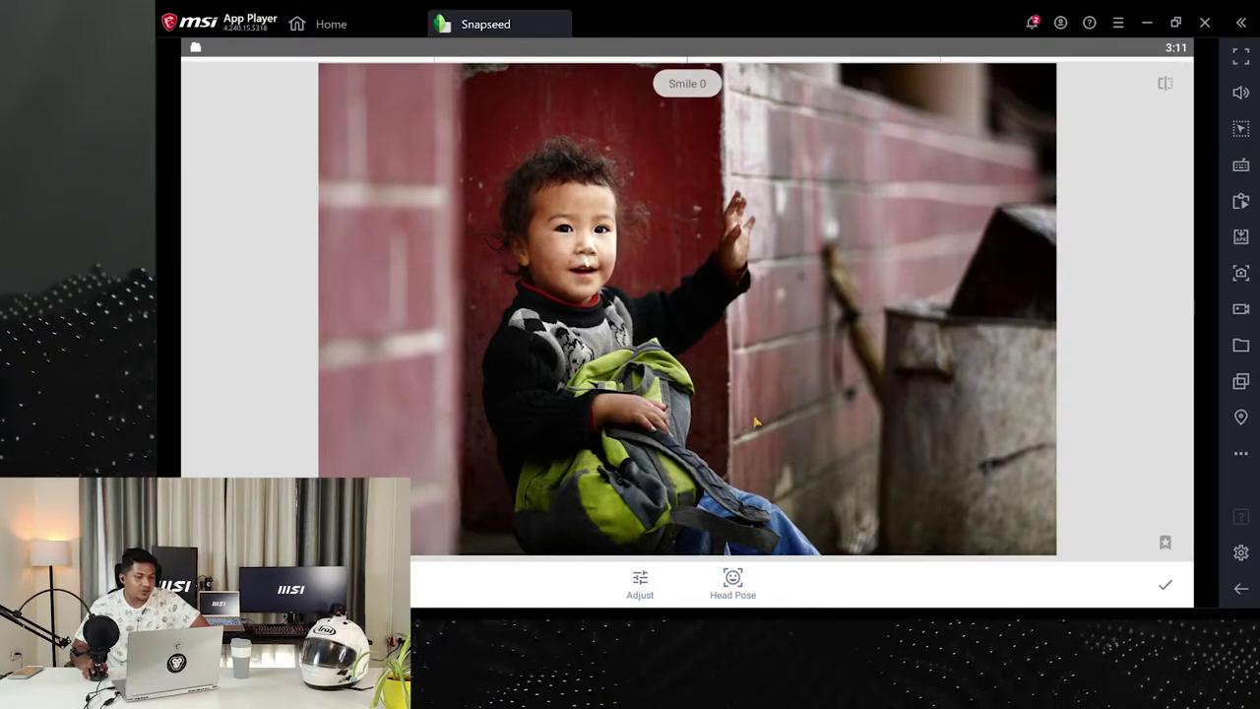
pyautogui.moveTo(607, 417); pyautogui.dragTo(847, 422)
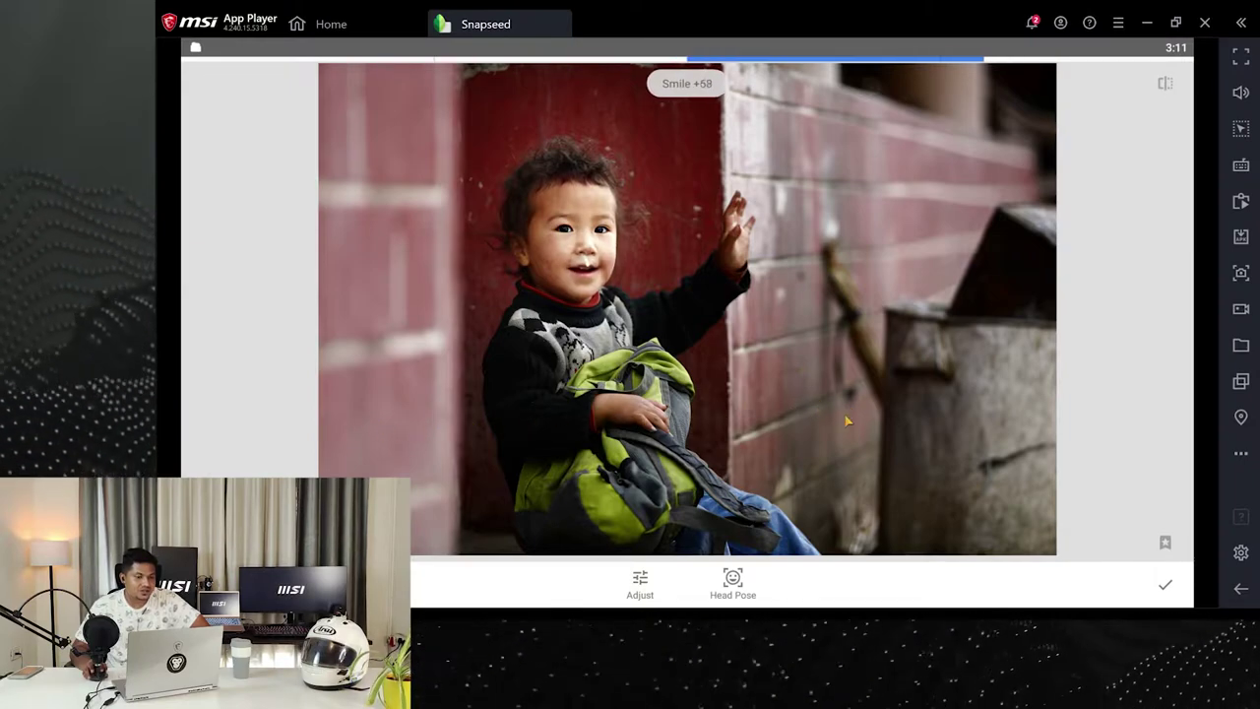
# Adjust the Focal Length, set Pupil Size to +27 and apply the Head Pose edit
pyautogui.moveTo(788, 487); pyautogui.dragTo(784, 423)
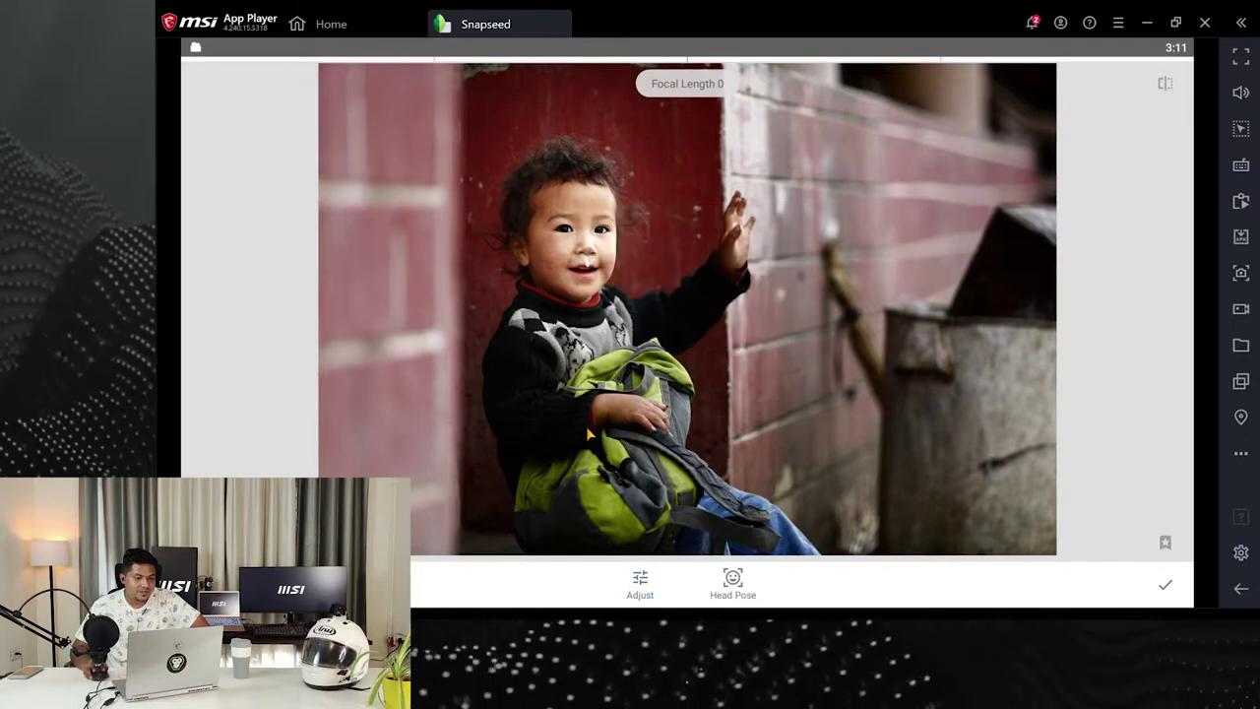
pyautogui.moveTo(586, 426); pyautogui.dragTo(369, 425)
pyautogui.moveTo(653, 518); pyautogui.dragTo(538, 419)
pyautogui.scroll(3, 569, 239)
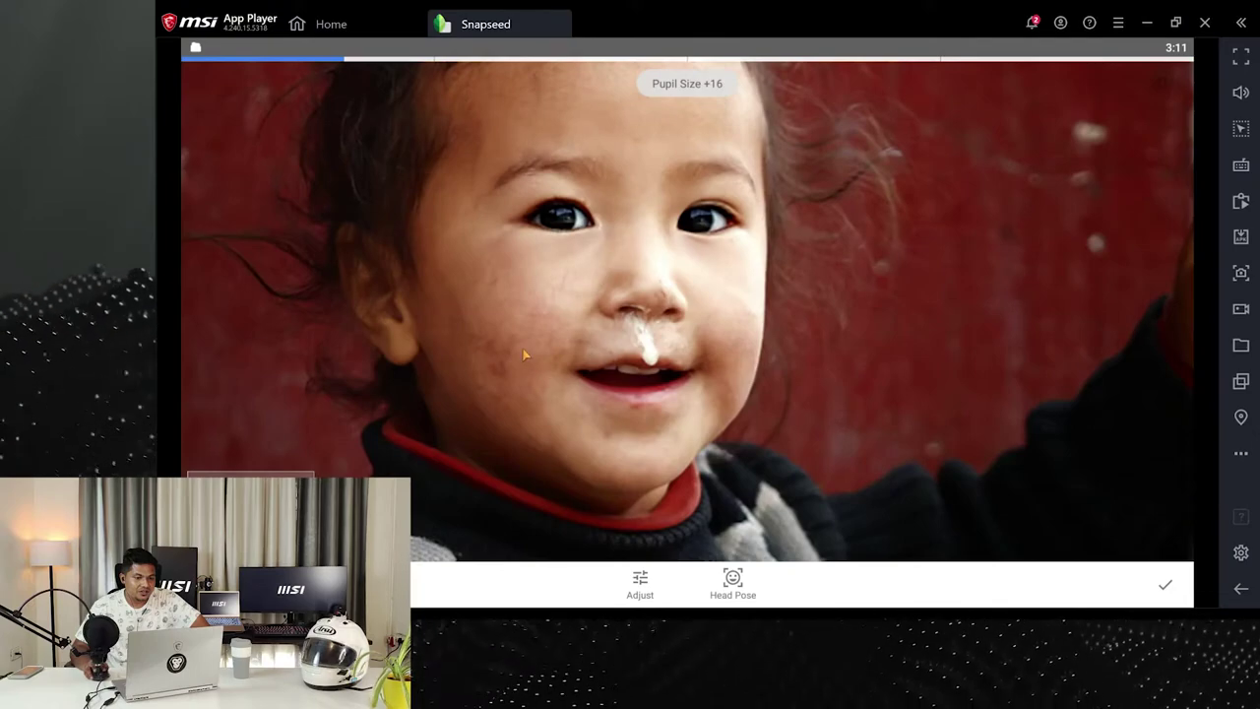
pyautogui.moveTo(525, 356); pyautogui.dragTo(612, 361)
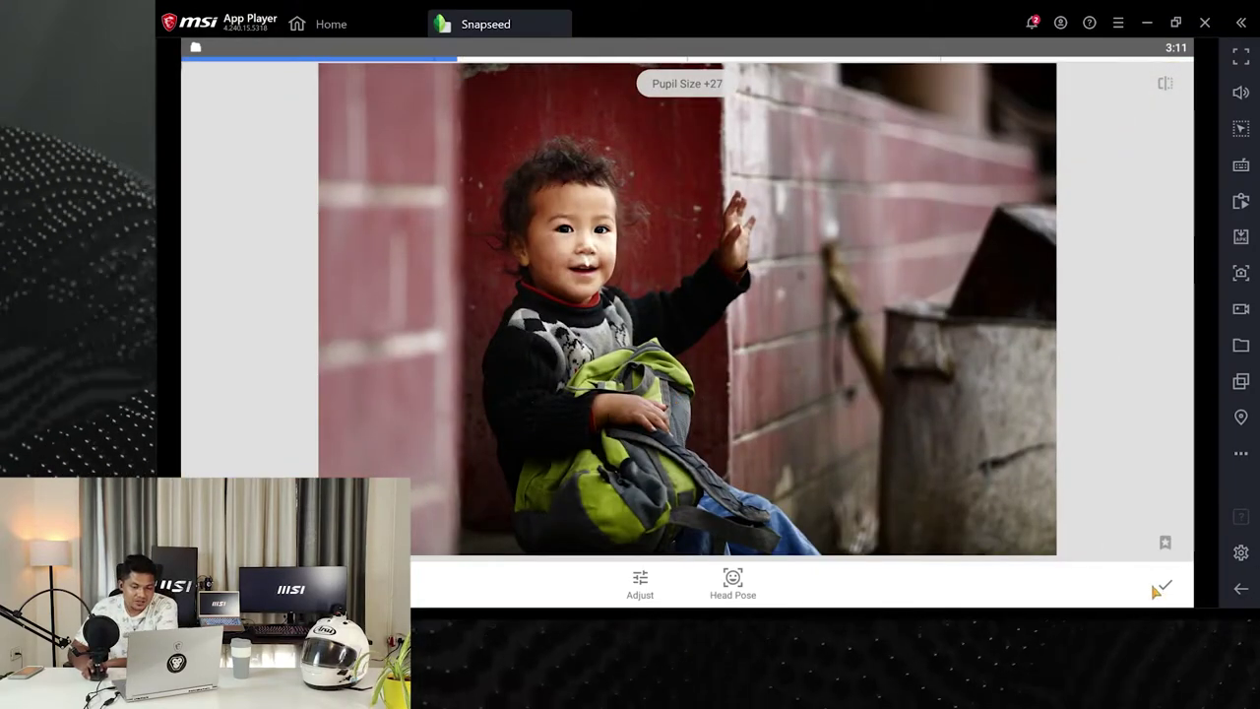
pyautogui.click(1163, 588)
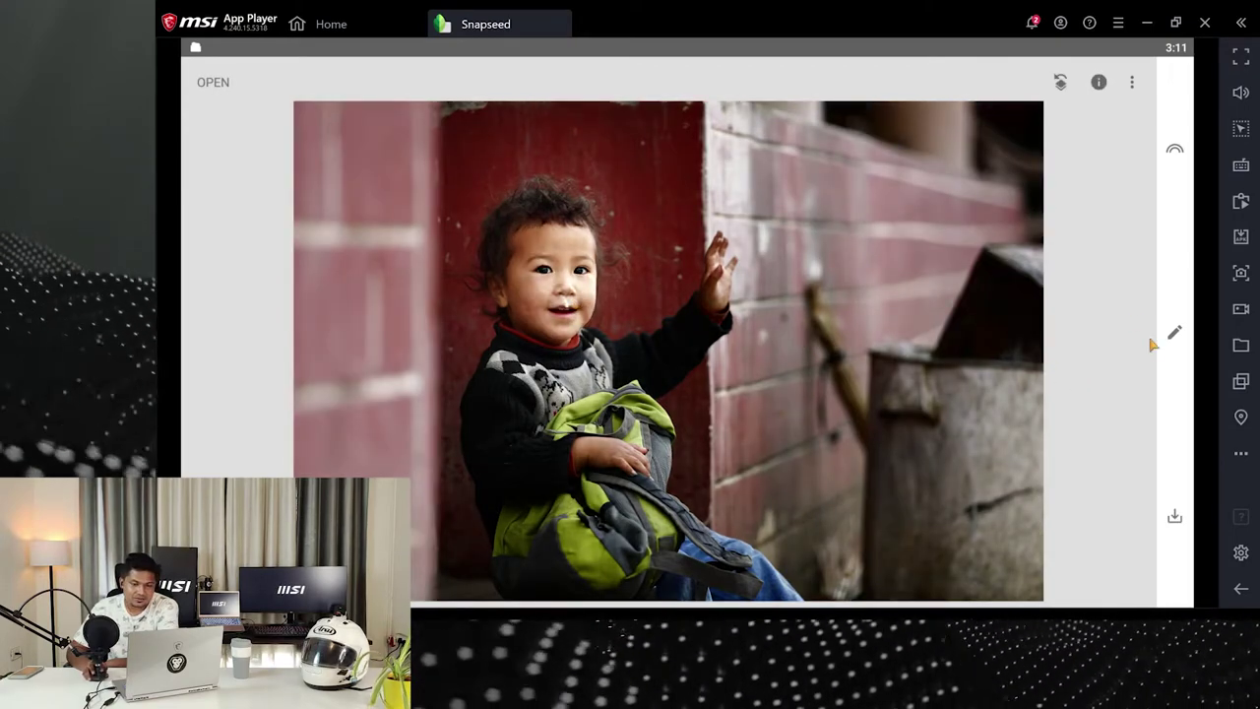
# Raise the photo's Structure to +73 with the Details tool and apply it
pyautogui.click(1175, 336)
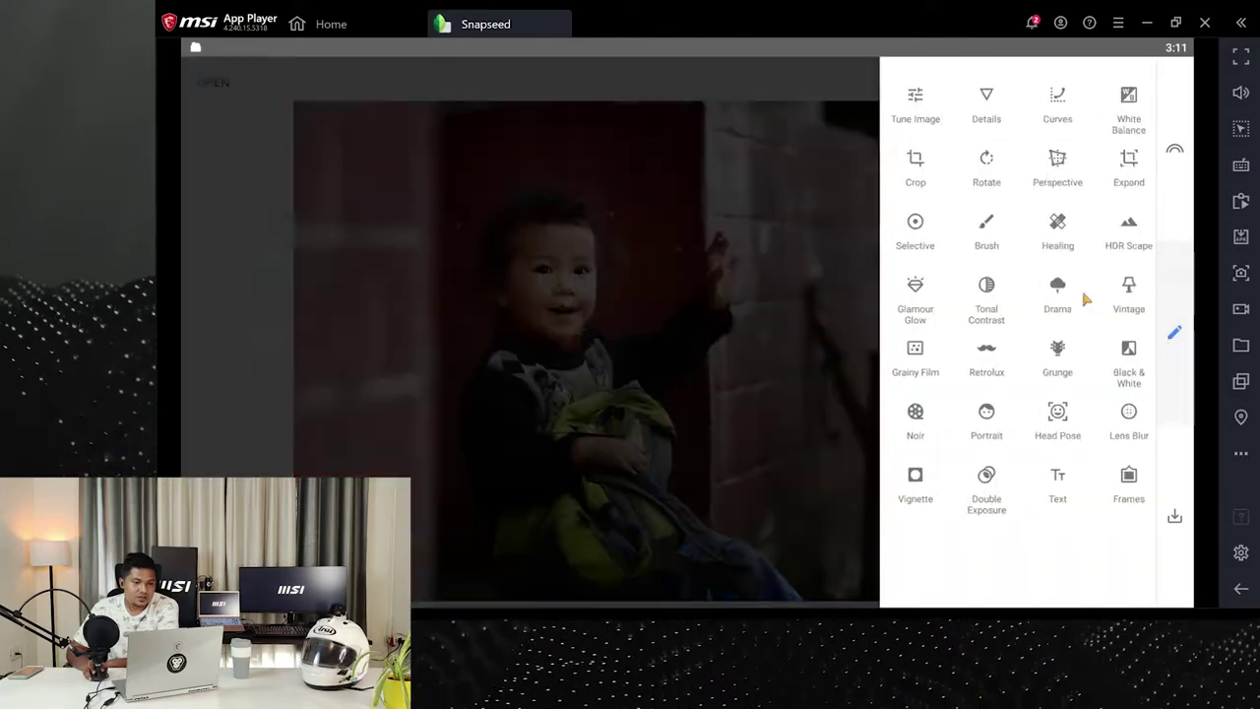
pyautogui.click(978, 104)
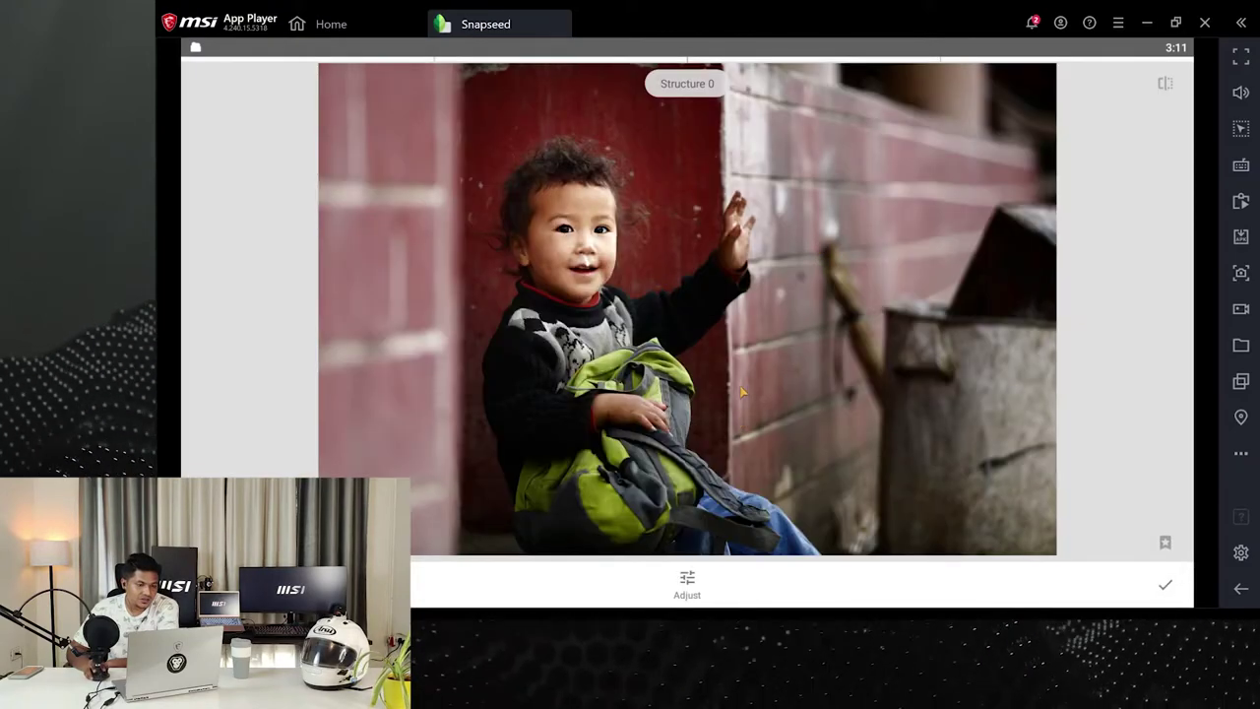
pyautogui.moveTo(693, 344); pyautogui.dragTo(831, 345)
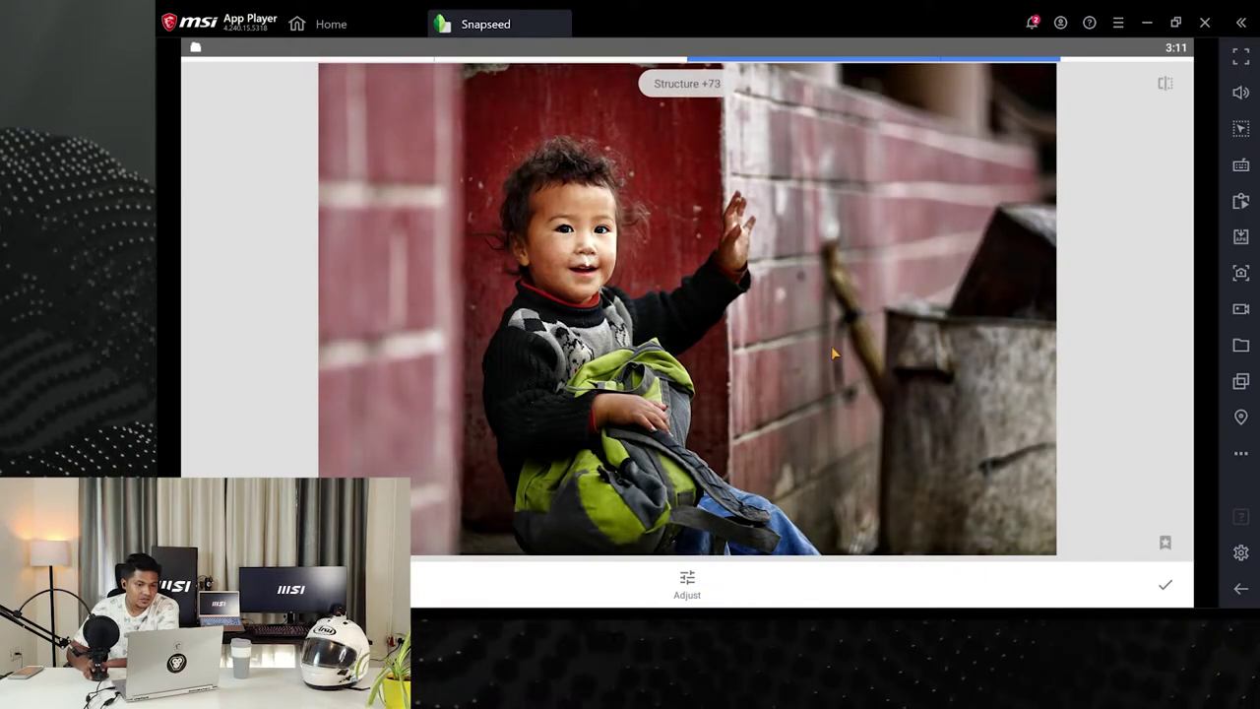
pyautogui.click(1165, 586)
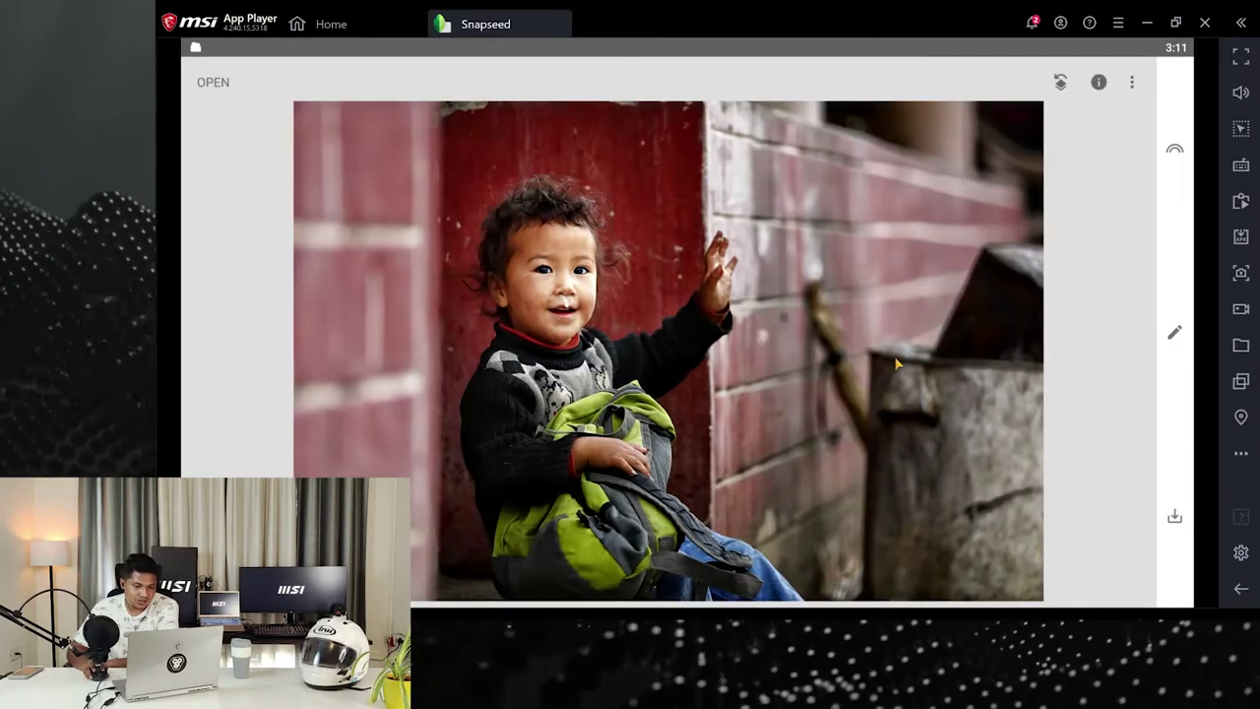
# Darken the photo with Tune Image by setting Brightness to -76 and apply it
pyautogui.click(1177, 335)
pyautogui.click(921, 105)
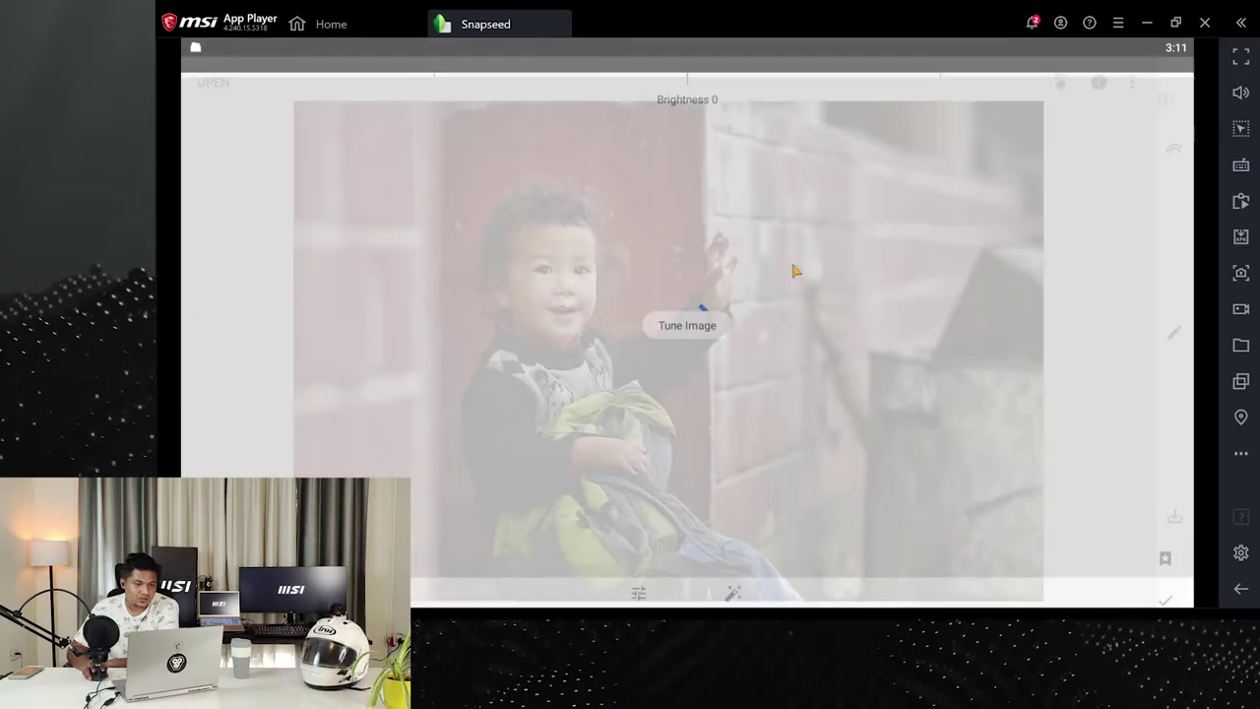
pyautogui.moveTo(985, 276); pyautogui.dragTo(345, 418)
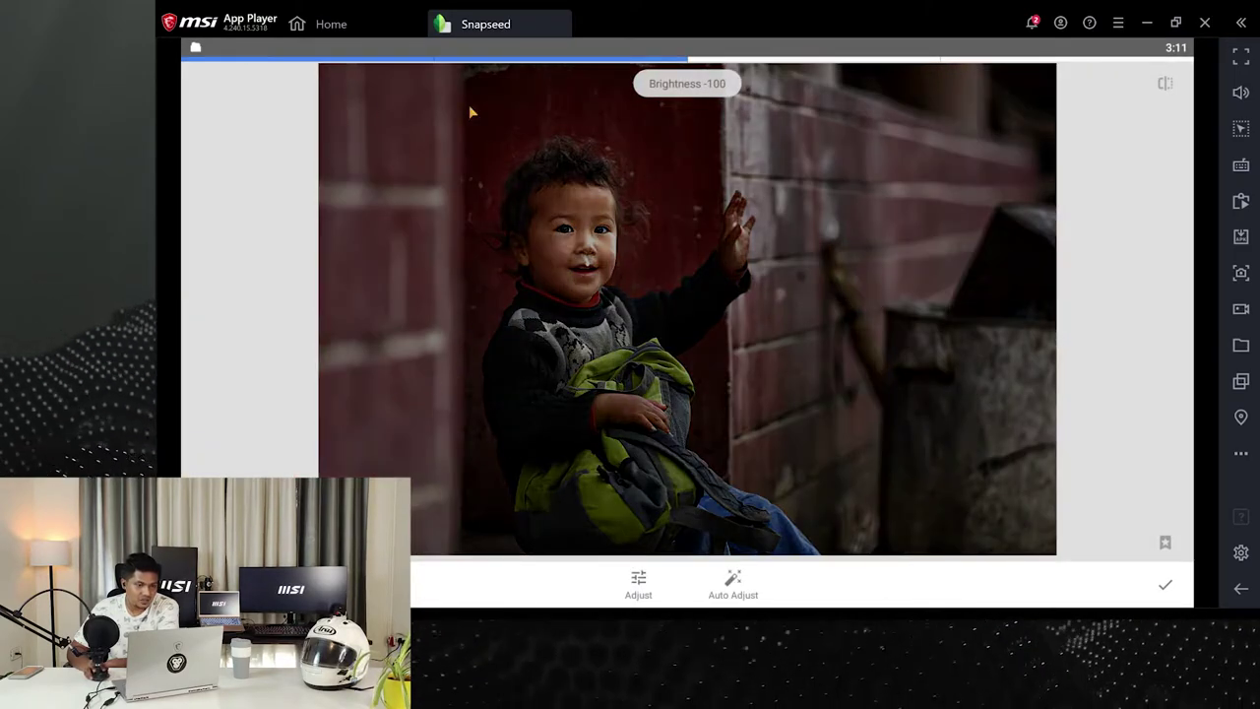
pyautogui.moveTo(833, 366); pyautogui.dragTo(900, 360)
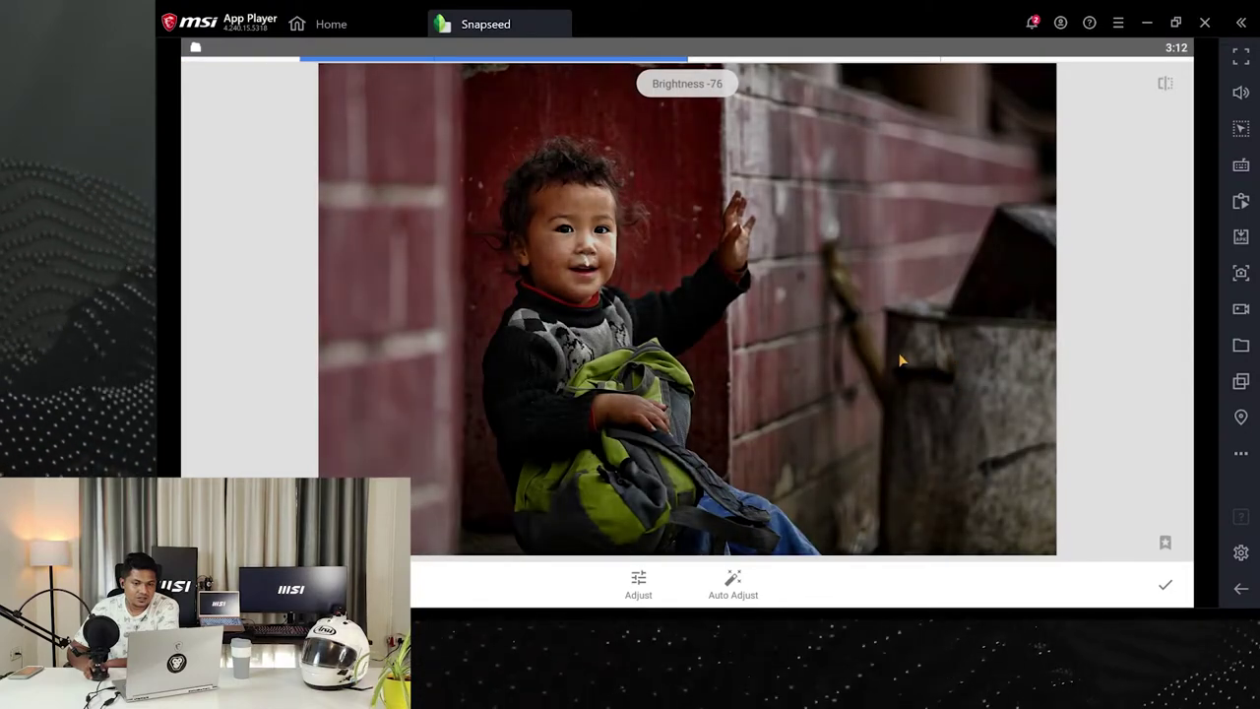
pyautogui.click(1162, 584)
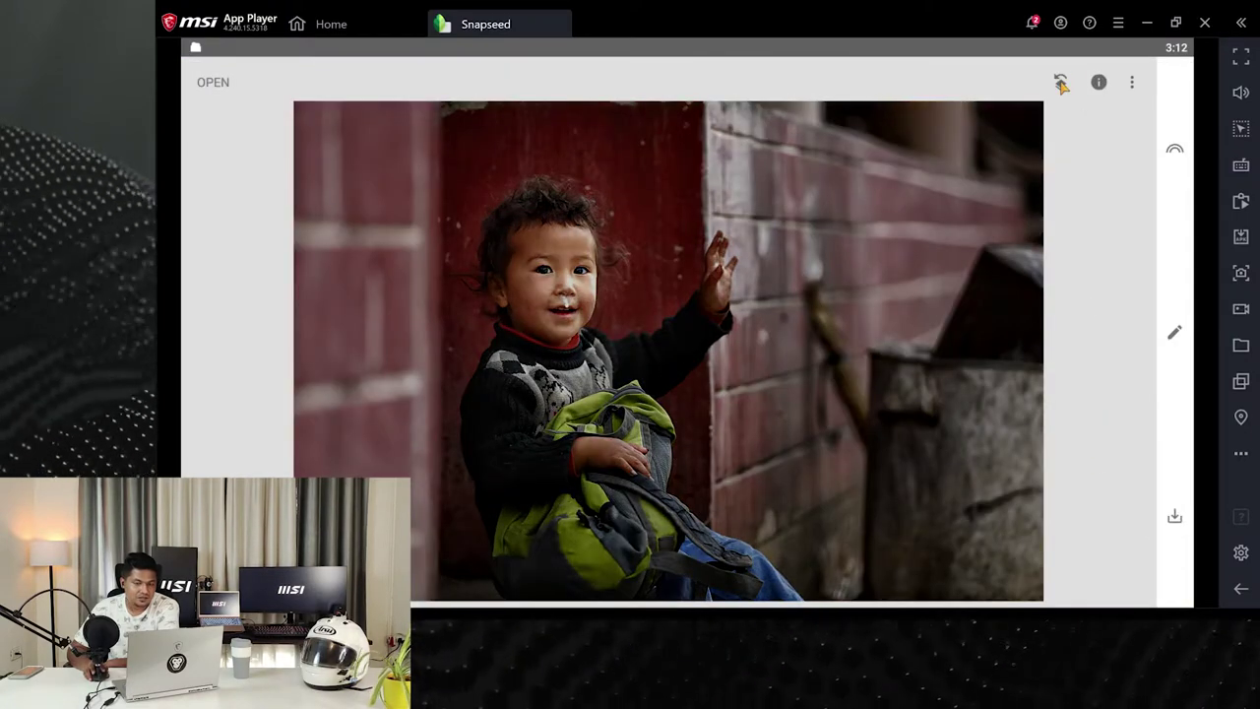
# Open the Tune Image edit's mask brush from the edit history and paint the darkening over the left wall at strength 100
pyautogui.click(1133, 82)
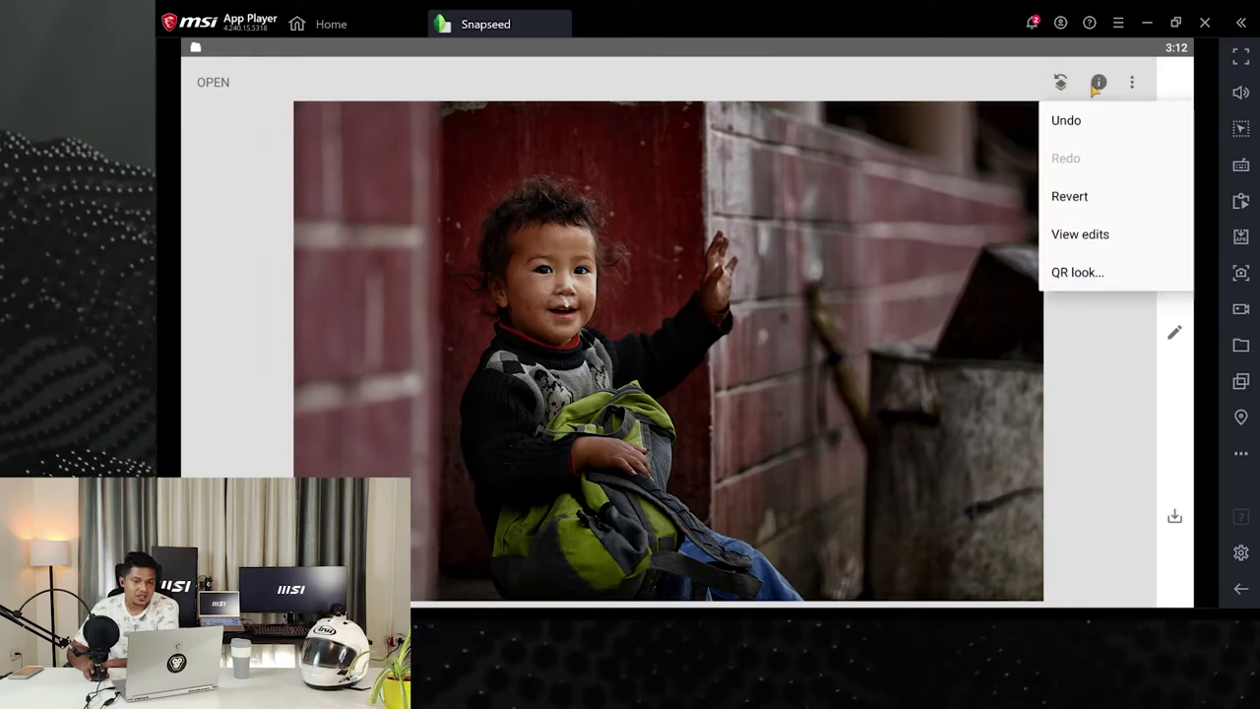
pyautogui.click(1080, 235)
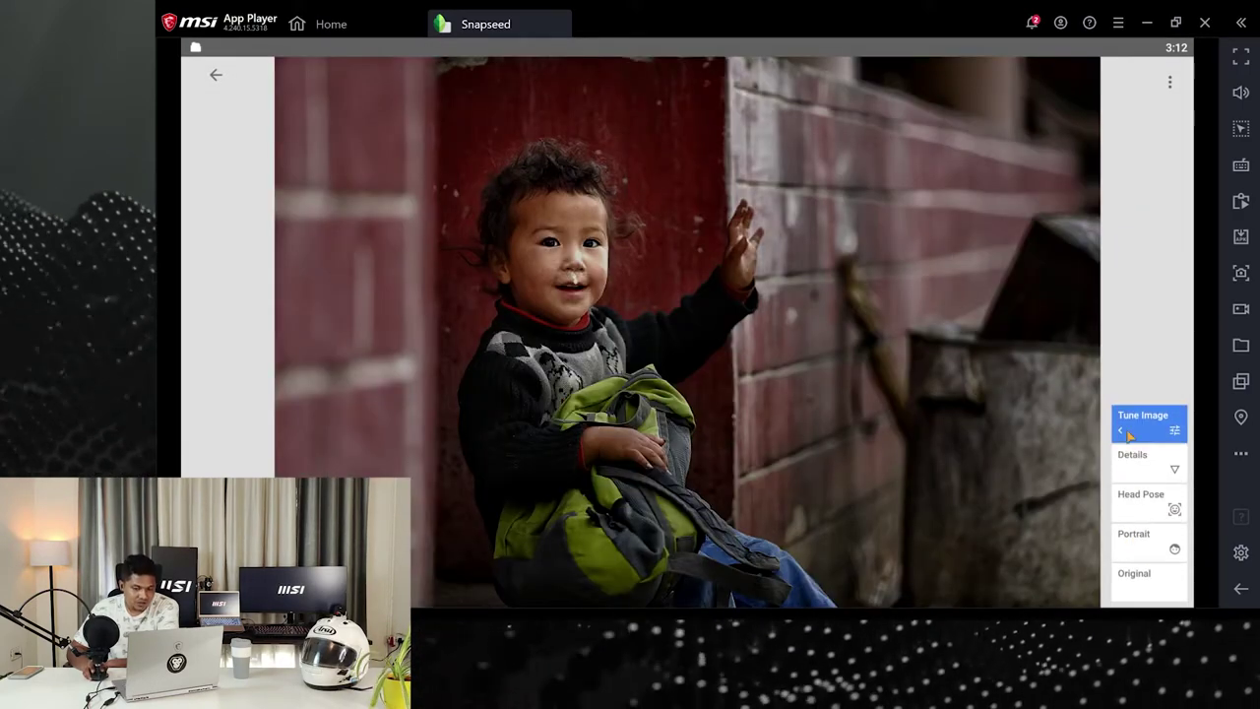
pyautogui.click(1123, 424)
pyautogui.click(1052, 423)
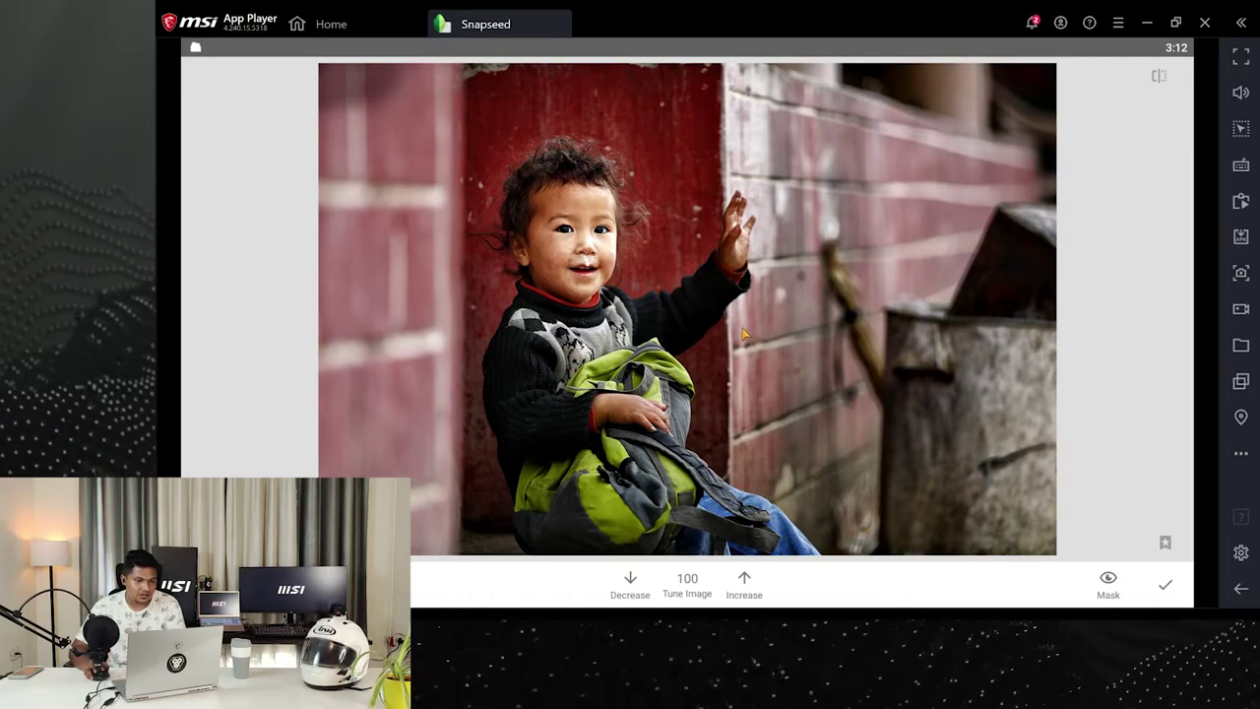
pyautogui.scroll(-3, 743, 335)
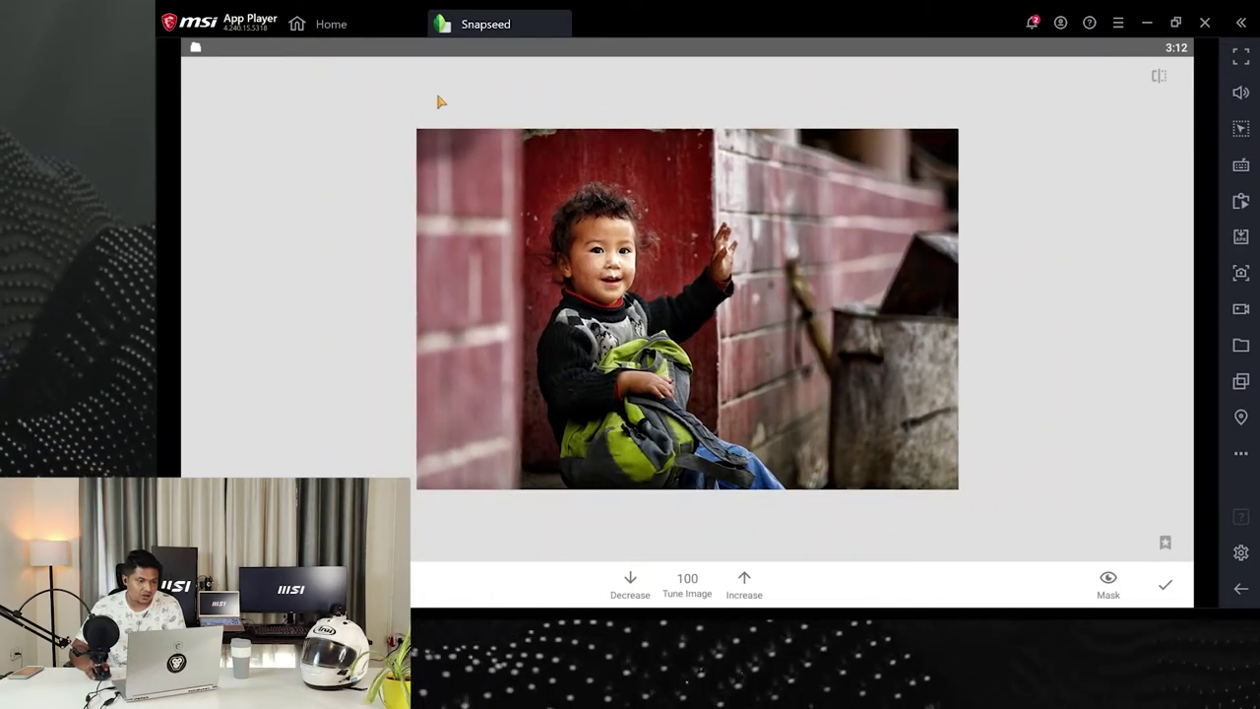
pyautogui.moveTo(476, 483)
pyautogui.mouseDown()
pyautogui.moveTo(455, 112)
pyautogui.moveTo(459, 478)
pyautogui.moveTo(501, 138)
pyautogui.mouseUp()
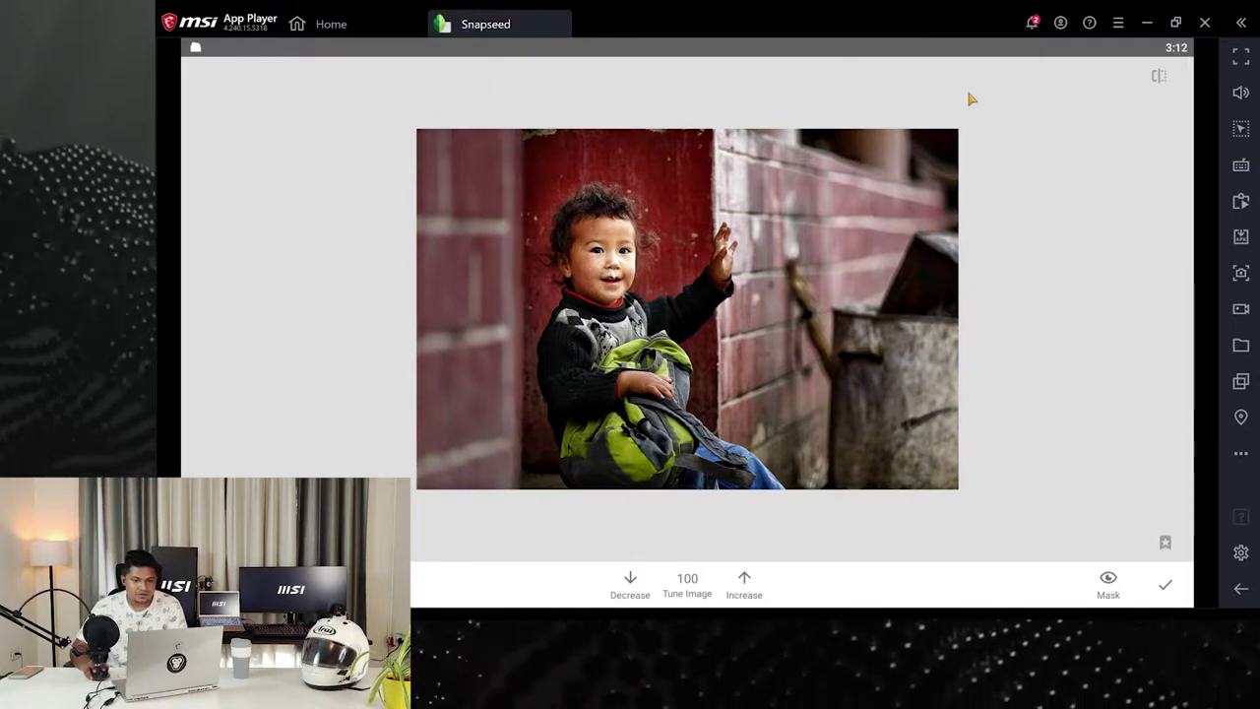
# Paint the Tune Image darkening over the right wall and metal barrel, using brush strengths 100, 25 and 50
pyautogui.moveTo(941, 148)
pyautogui.mouseDown()
pyautogui.moveTo(950, 349)
pyautogui.moveTo(930, 483)
pyautogui.moveTo(876, 148)
pyautogui.moveTo(855, 143)
pyautogui.moveTo(807, 500)
pyautogui.moveTo(785, 150)
pyautogui.moveTo(738, 132)
pyautogui.moveTo(747, 466)
pyautogui.mouseUp()
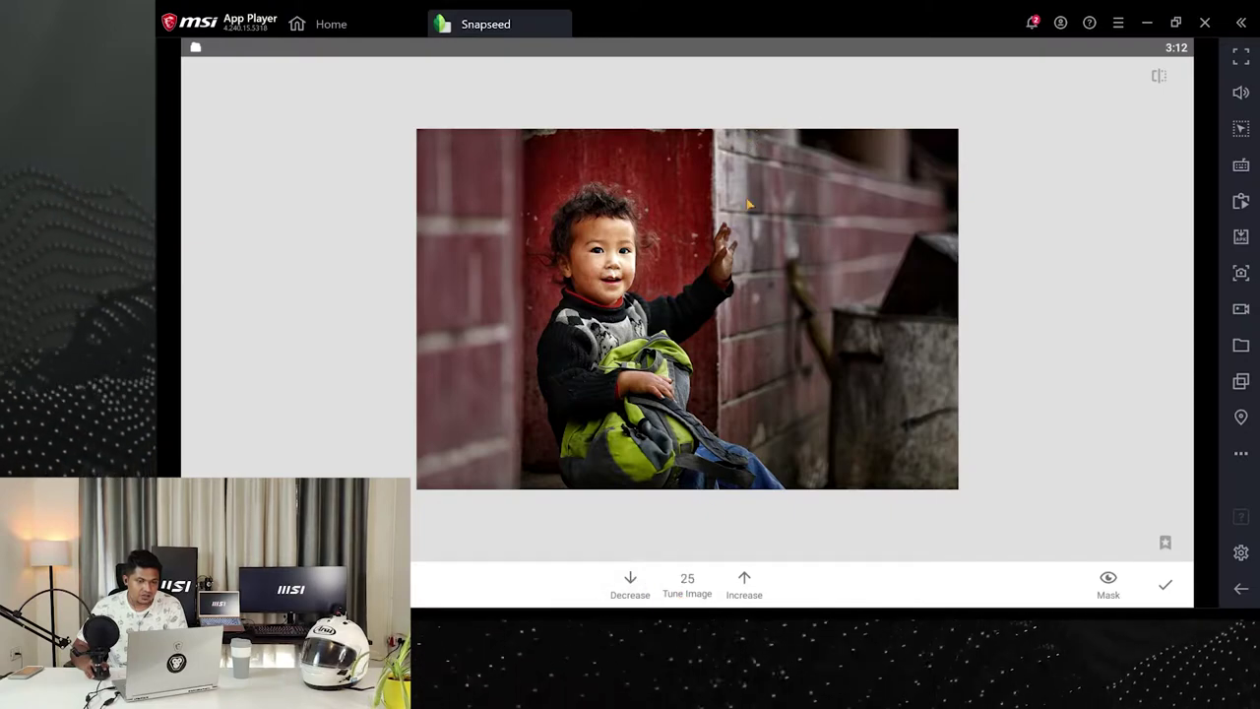
pyautogui.moveTo(806, 123); pyautogui.dragTo(745, 582)
pyautogui.click(743, 583)
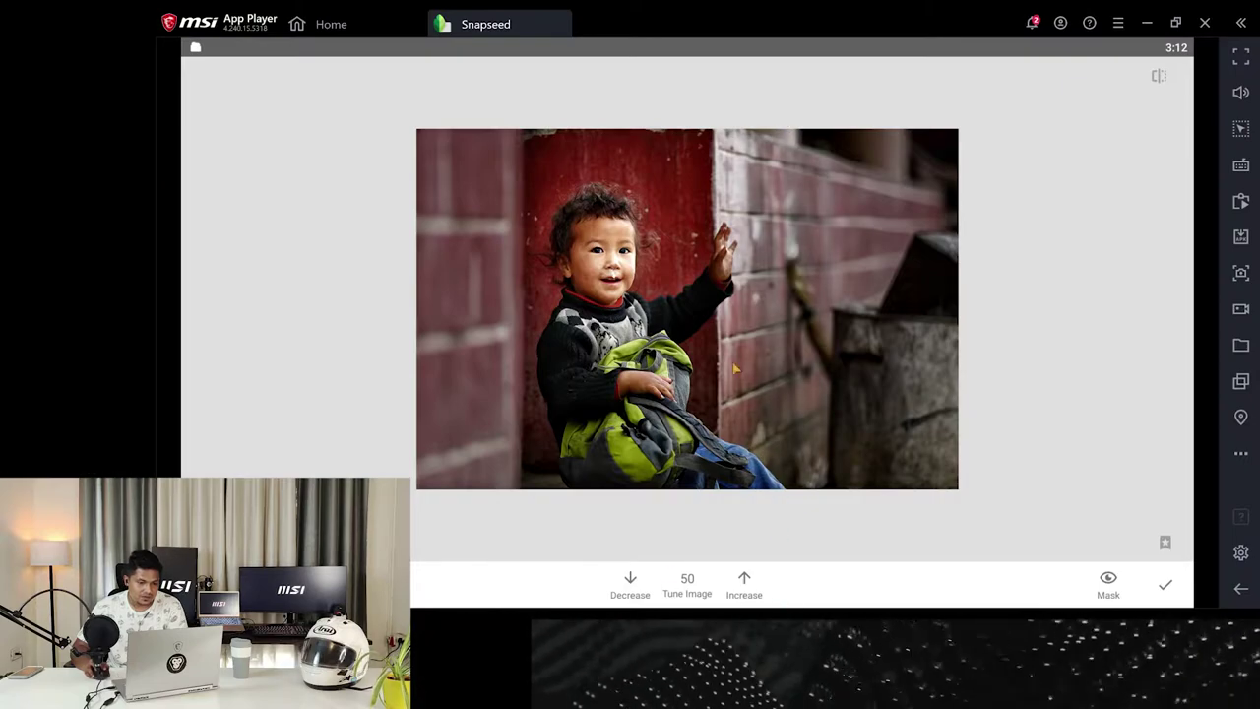
pyautogui.moveTo(844, 117); pyautogui.dragTo(830, 472)
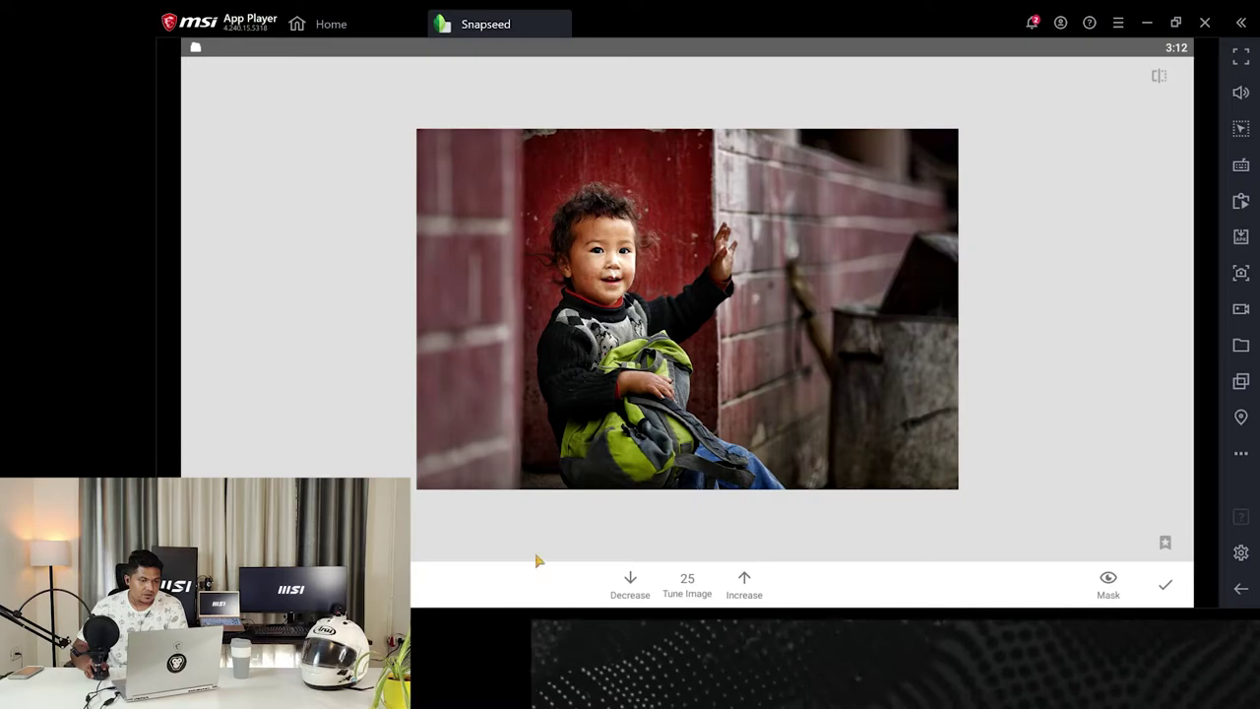
pyautogui.click(744, 585)
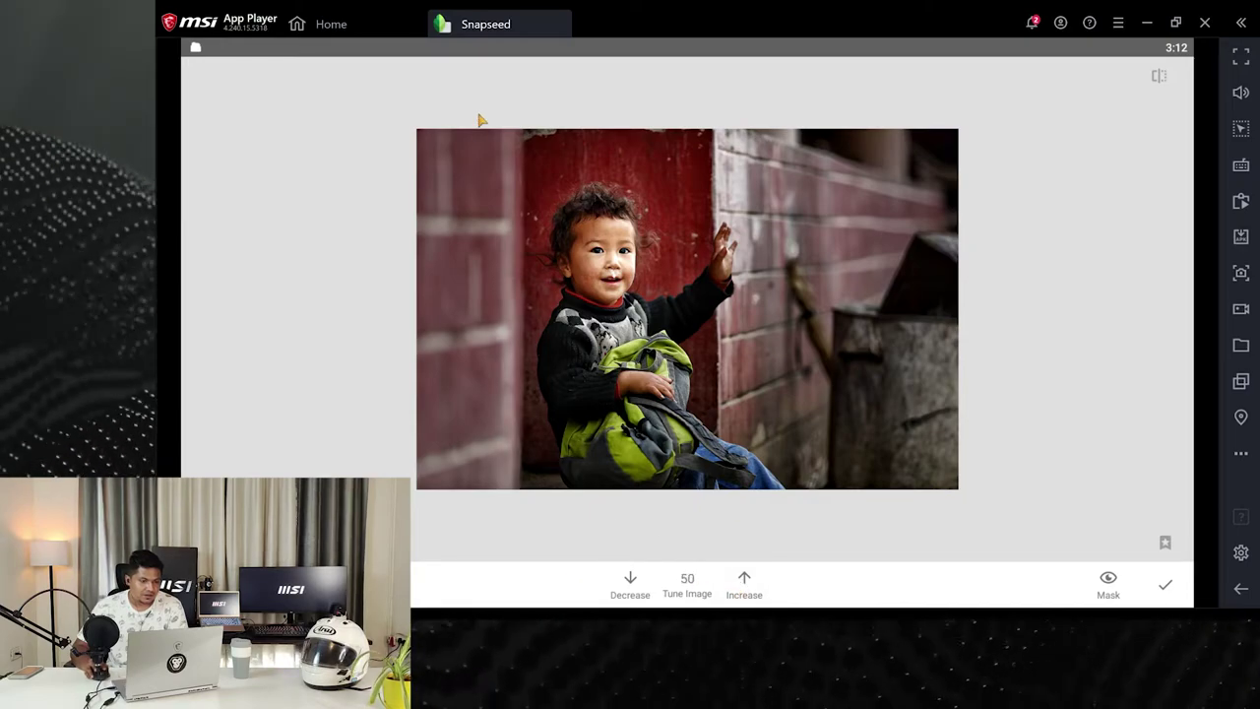
# Accept the Tune Image mask, leave the edit history and compare the result with the original photo
pyautogui.click(1165, 585)
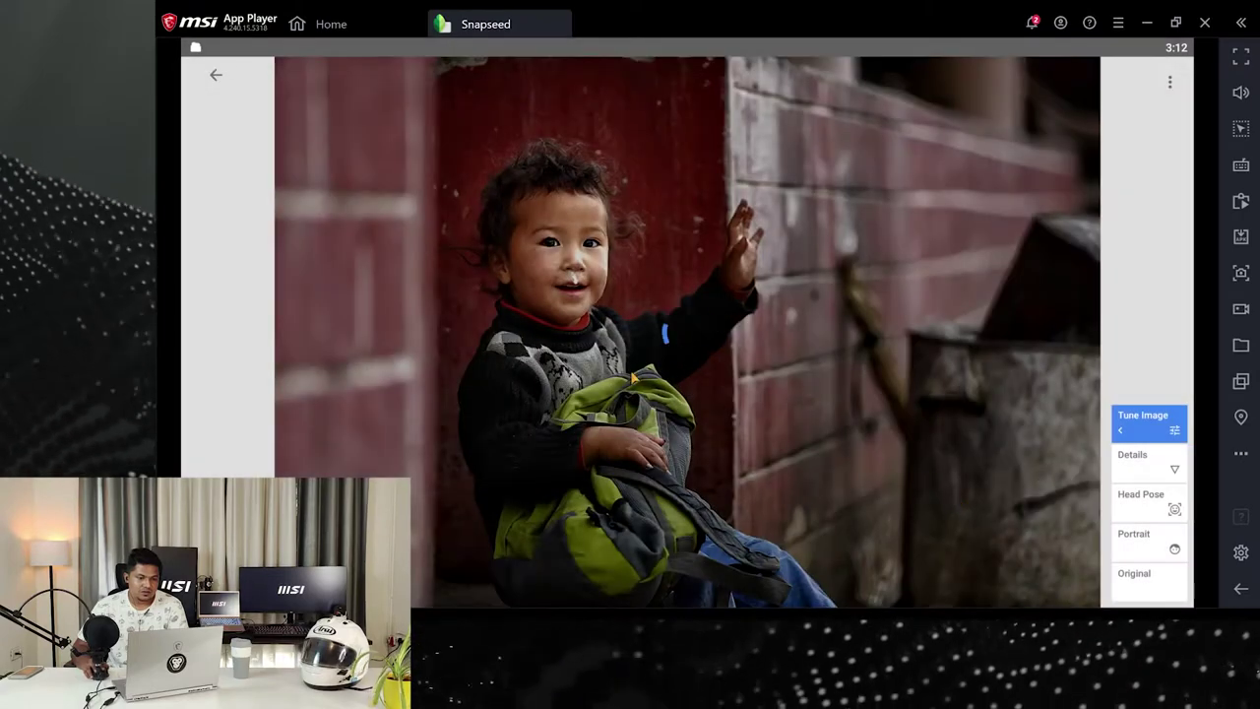
pyautogui.moveTo(665, 335); pyautogui.dragTo(683, 329)
pyautogui.click(215, 79)
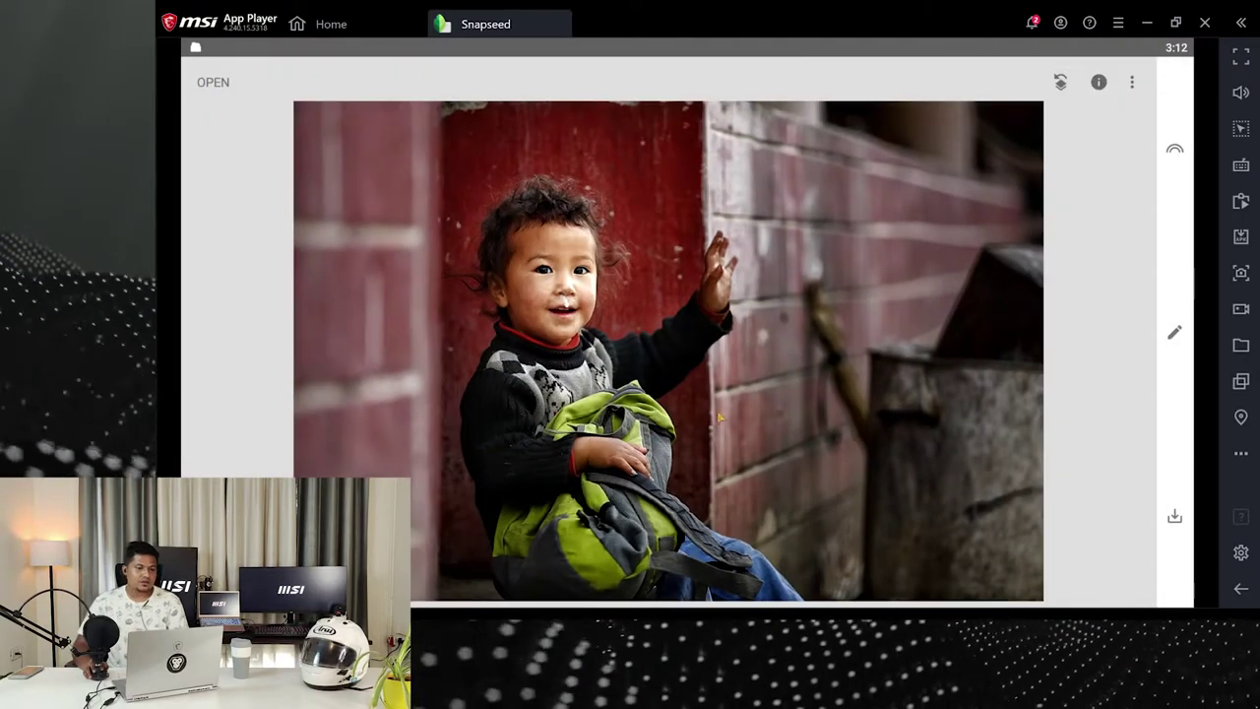
pyautogui.moveTo(830, 423); pyautogui.dragTo(827, 418)
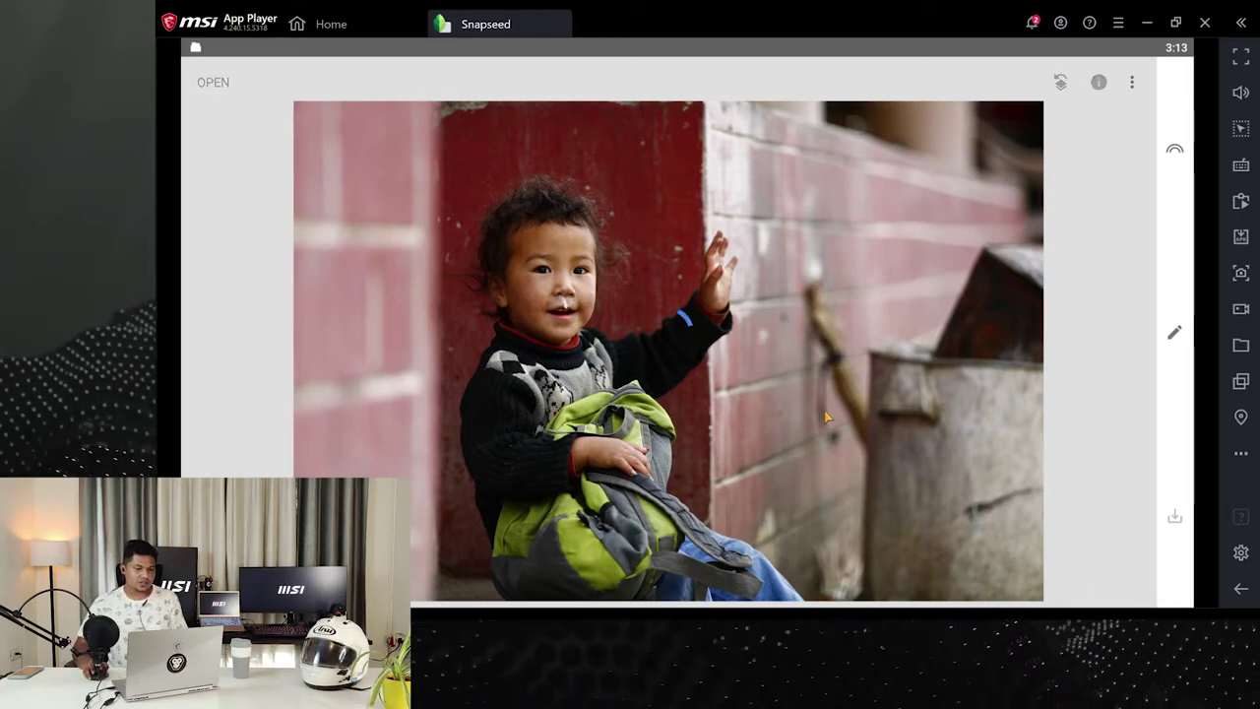
pyautogui.moveTo(827, 419); pyautogui.dragTo(827, 426)
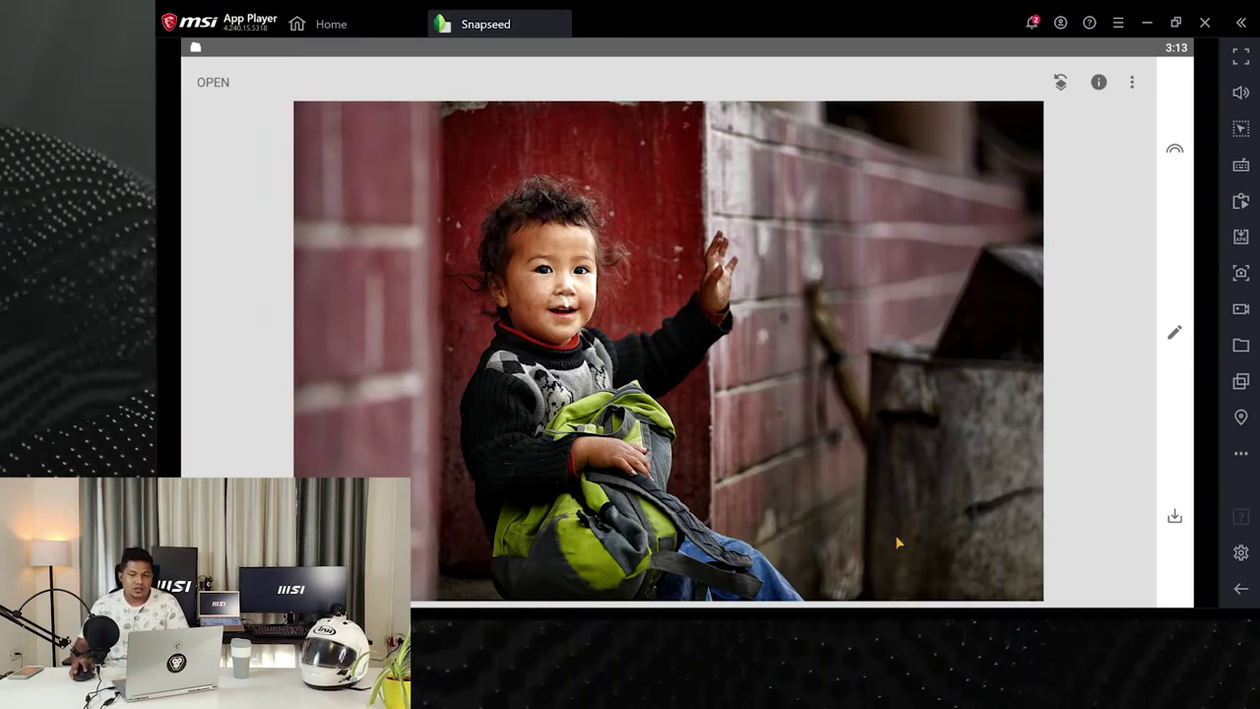
pyautogui.click(1171, 335)
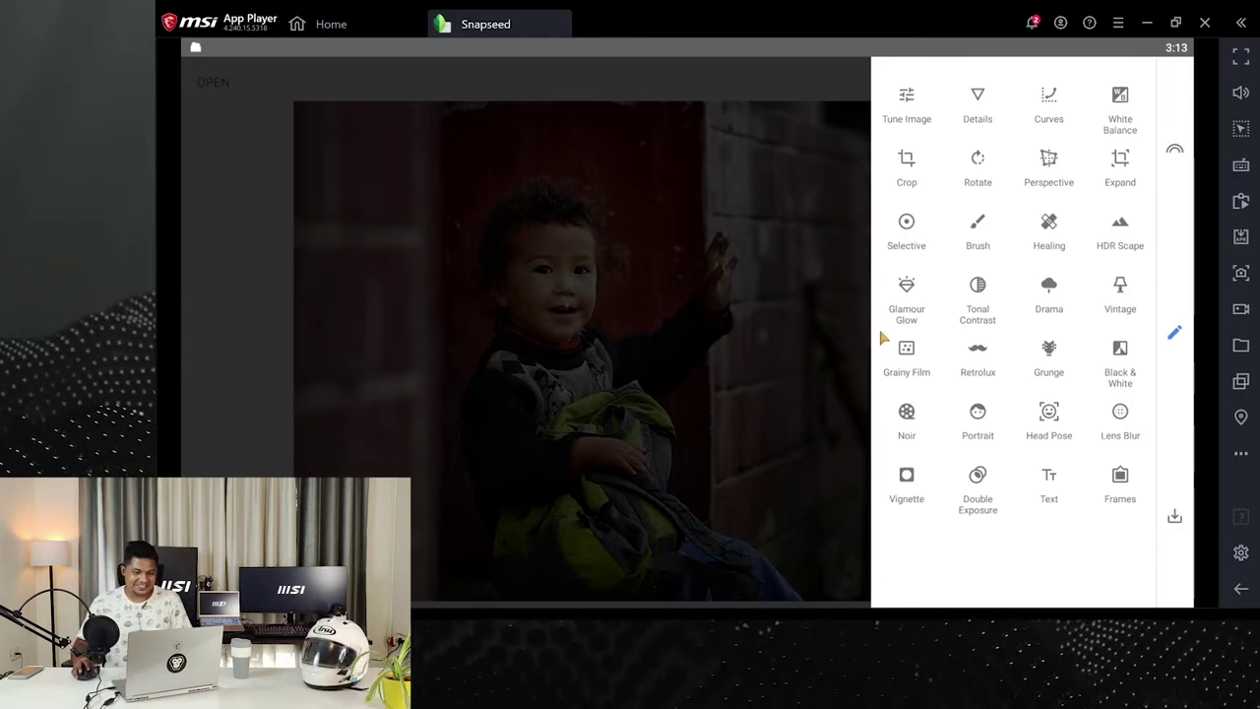
pyautogui.click(793, 262)
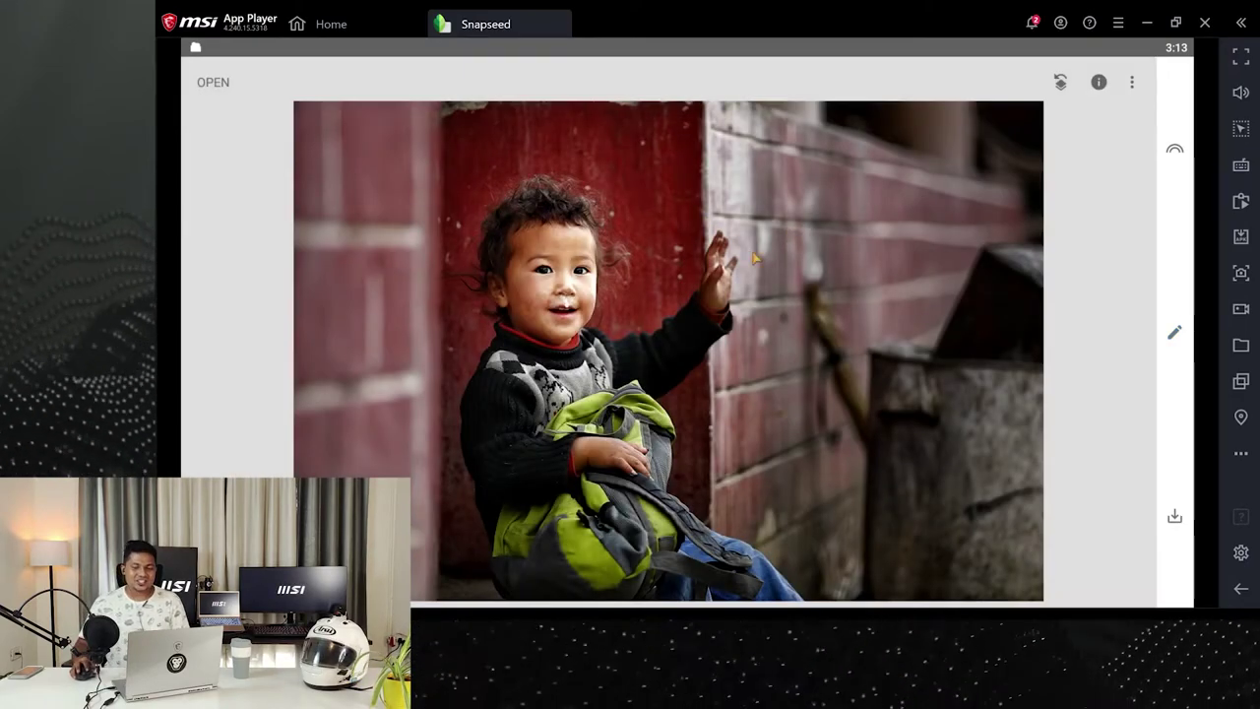
pyautogui.click(1173, 333)
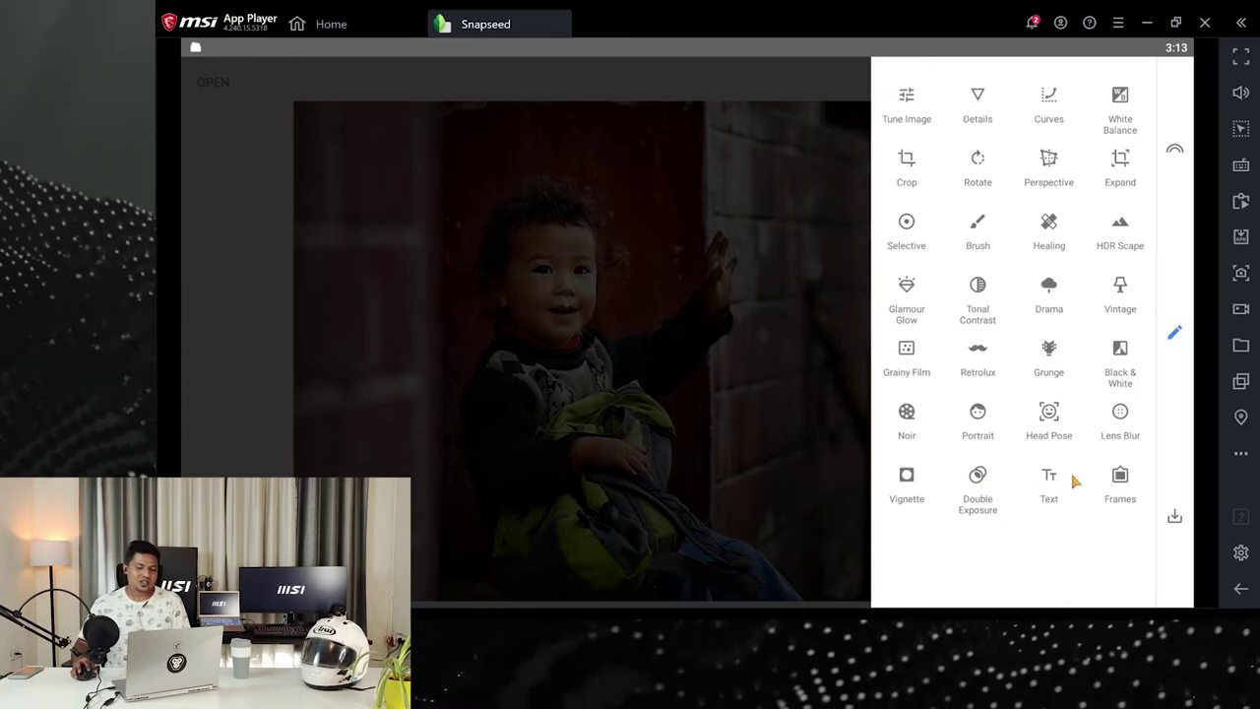
pyautogui.click(825, 286)
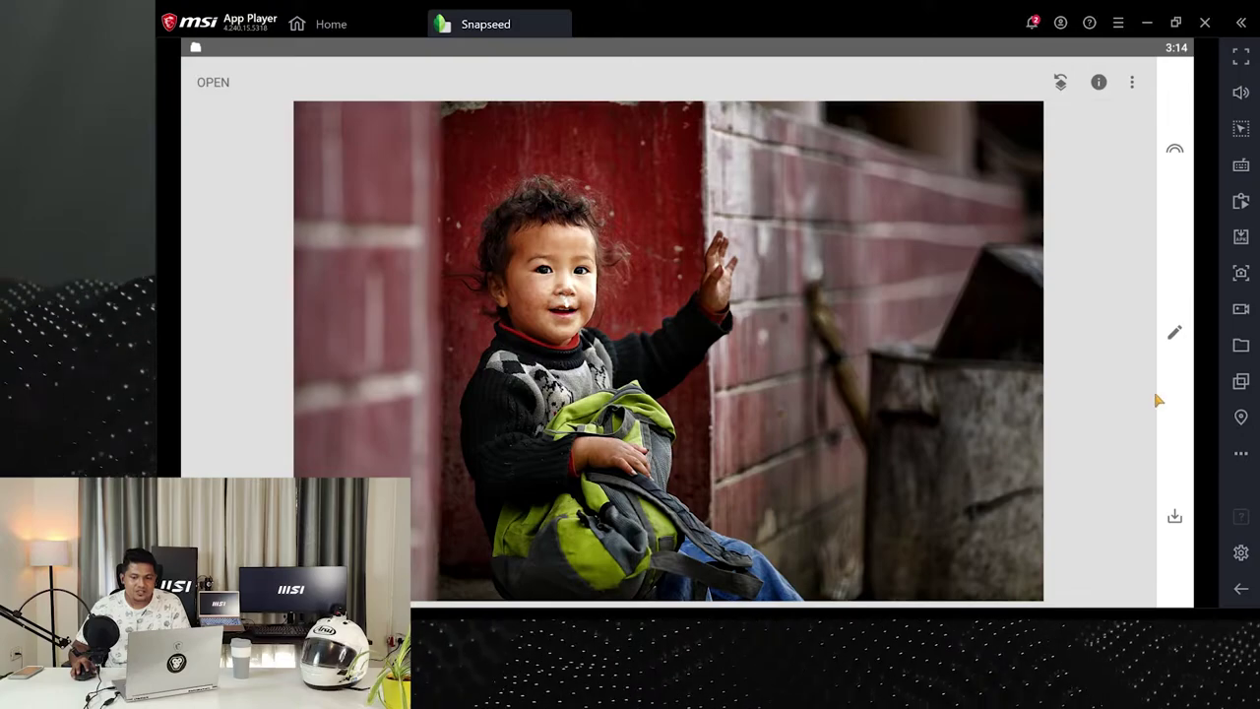
pyautogui.click(1176, 334)
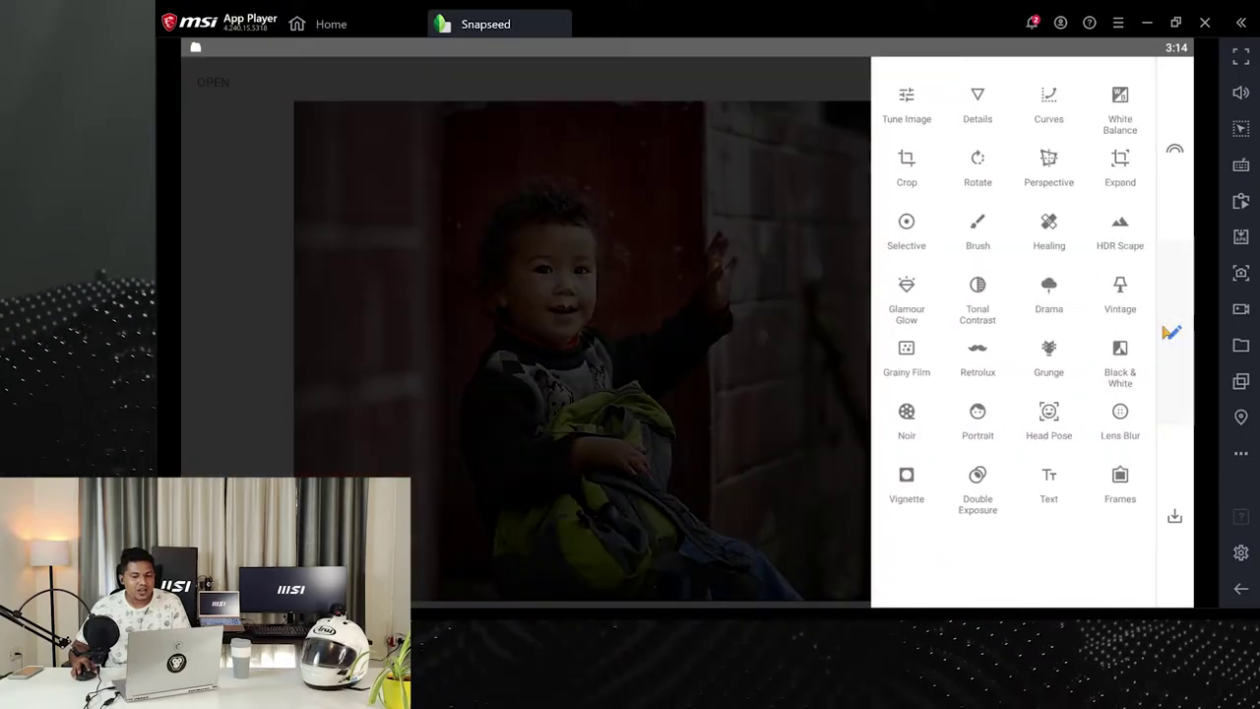
# Add a text overlay to the photo and preview several styles, including M2, B3 and B5
pyautogui.click(1041, 485)
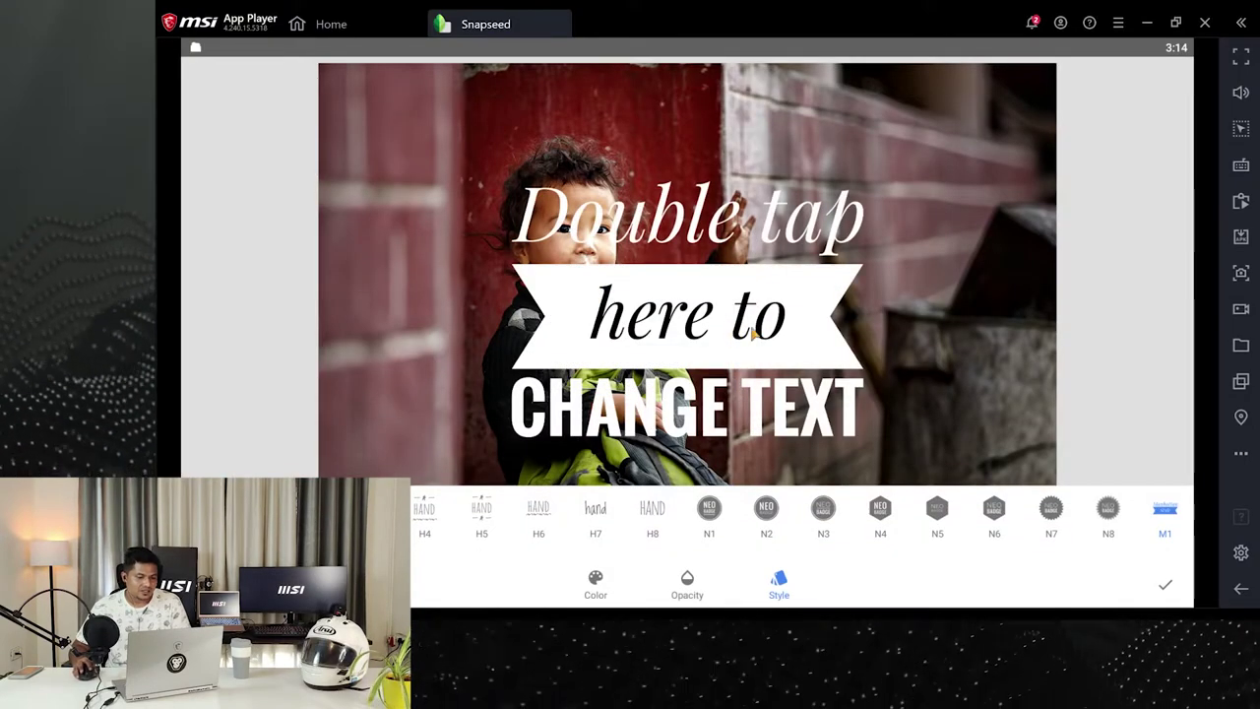
pyautogui.hscroll(-5, 443, 516)
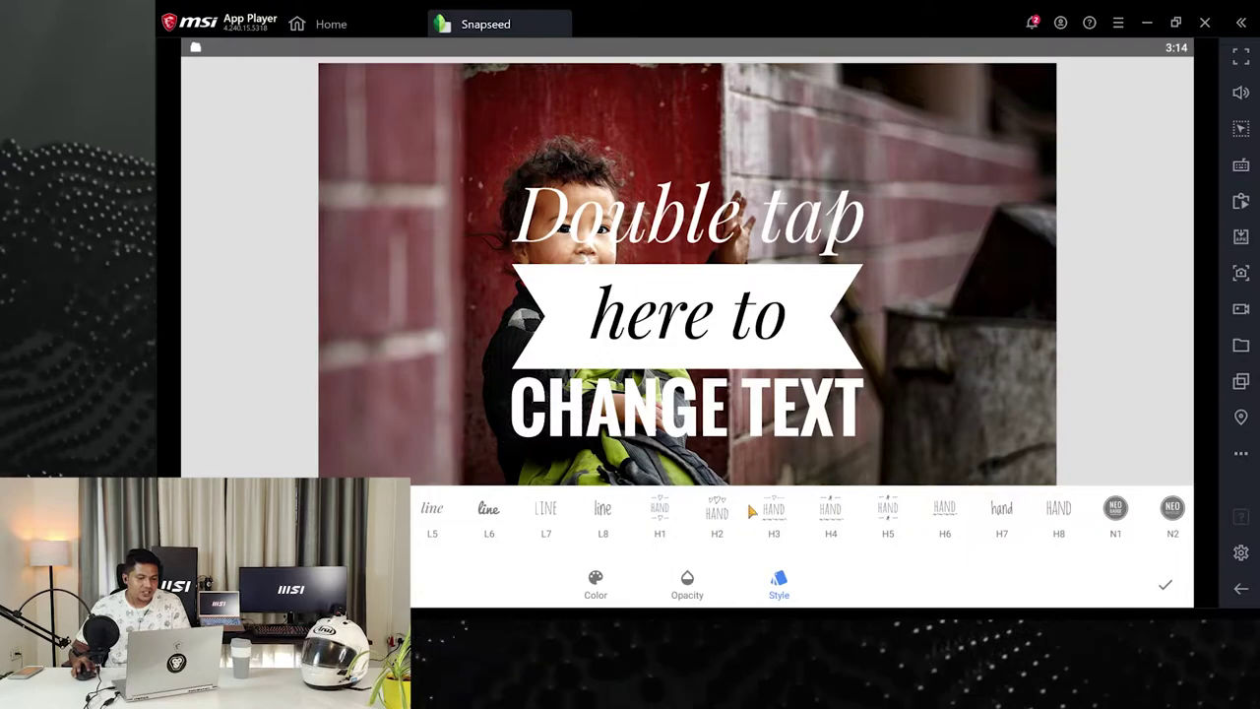
pyautogui.hscroll(2, 478, 530)
pyautogui.hscroll(6, 479, 530)
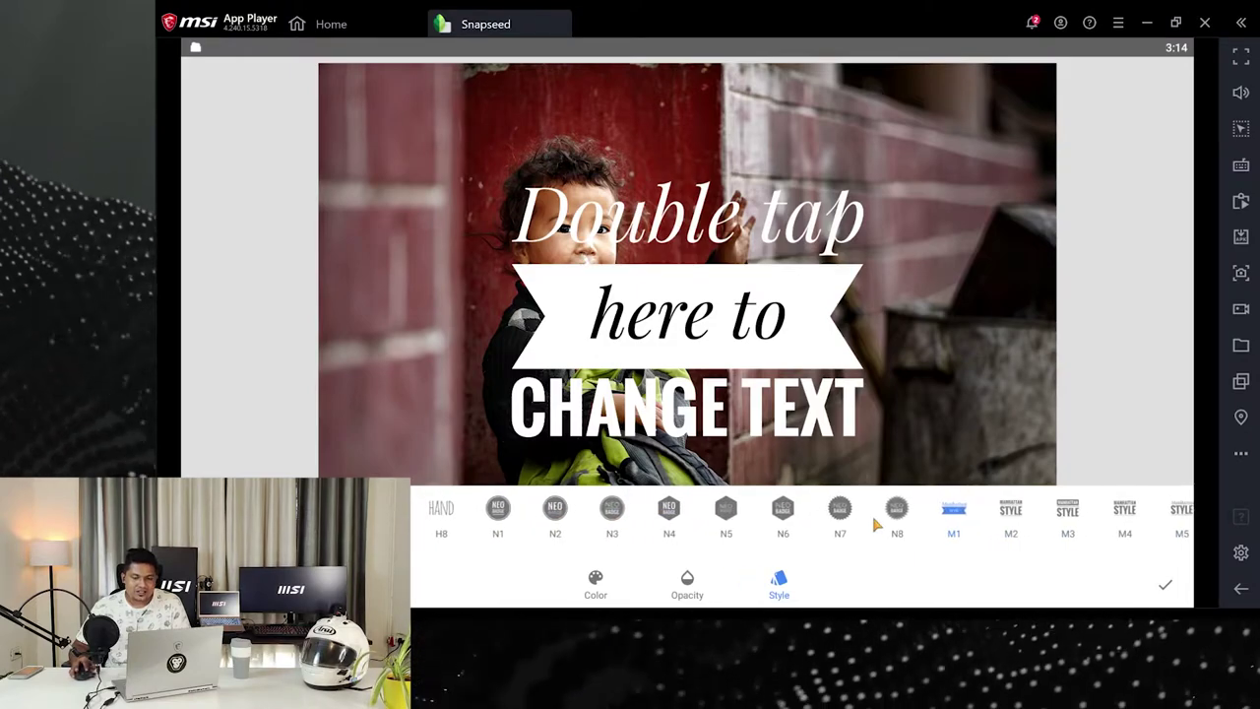
pyautogui.click(1005, 514)
pyautogui.hscroll(2, 984, 517)
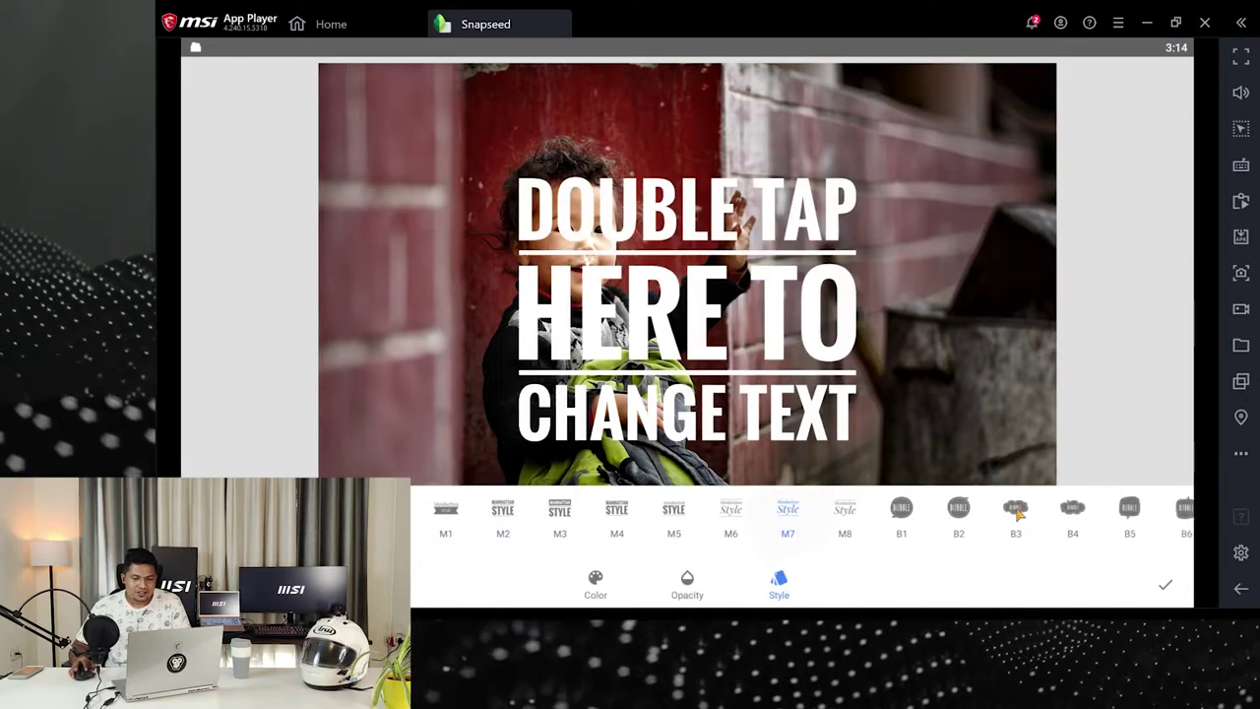
pyautogui.click(934, 516)
pyautogui.click(933, 512)
pyautogui.click(990, 512)
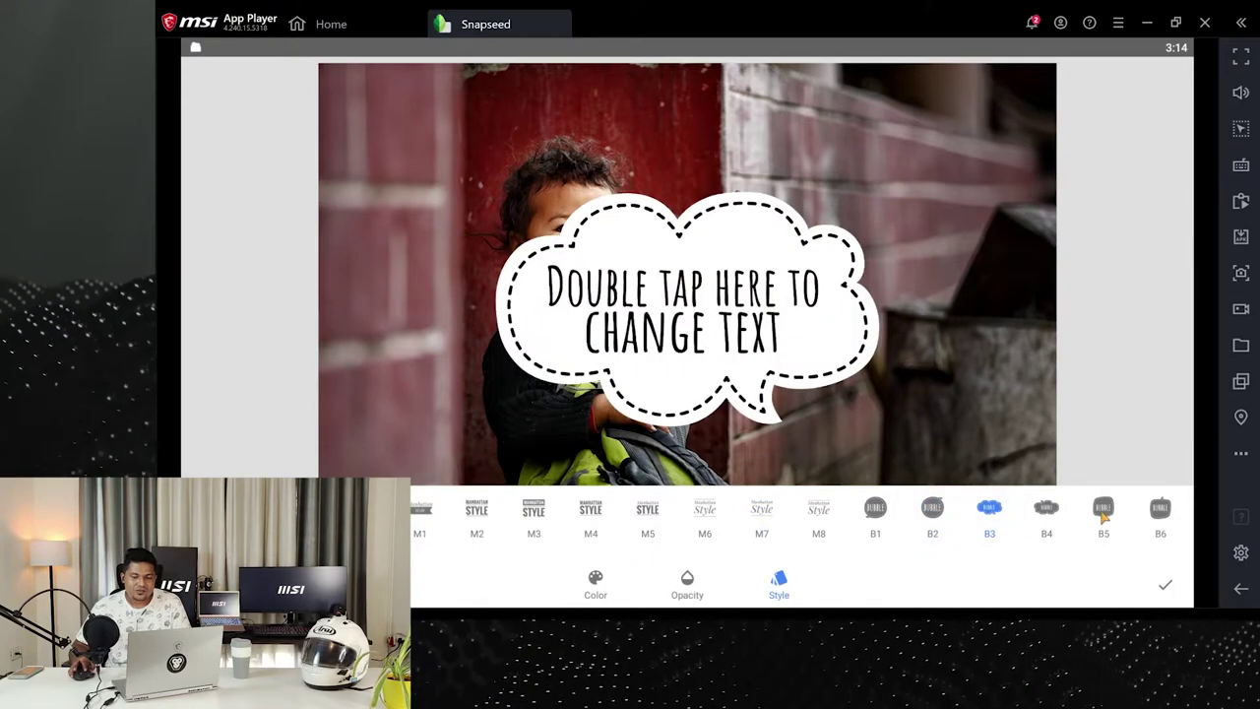
pyautogui.click(1104, 512)
# Apply text style L6 and change the overlay's wording to "Happiness"
pyautogui.hscroll(-12, 947, 514)
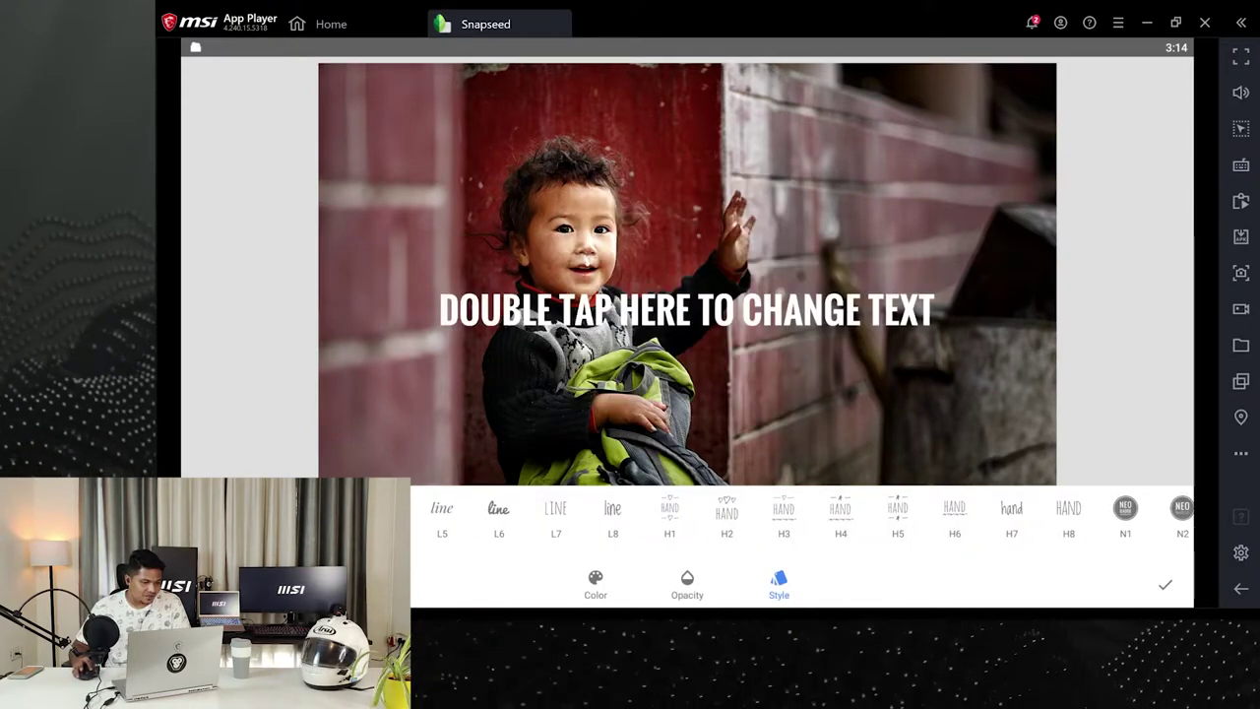
pyautogui.click(503, 517)
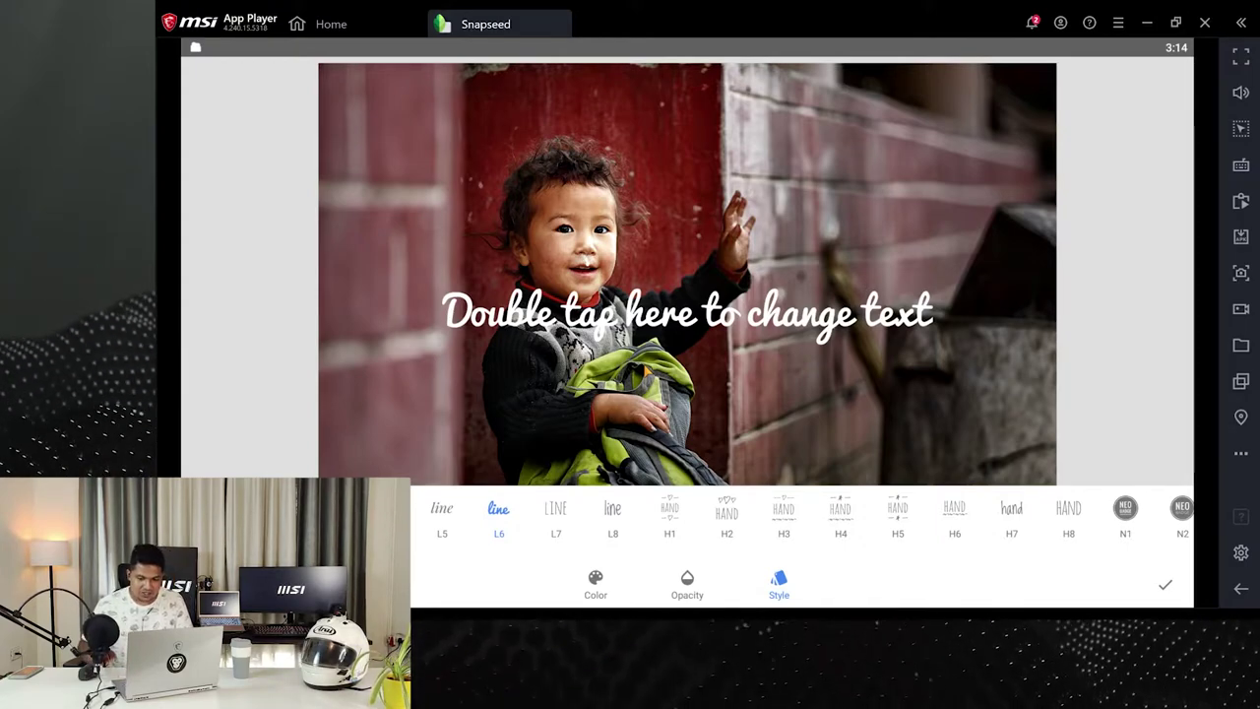
pyautogui.doubleClick(697, 311)
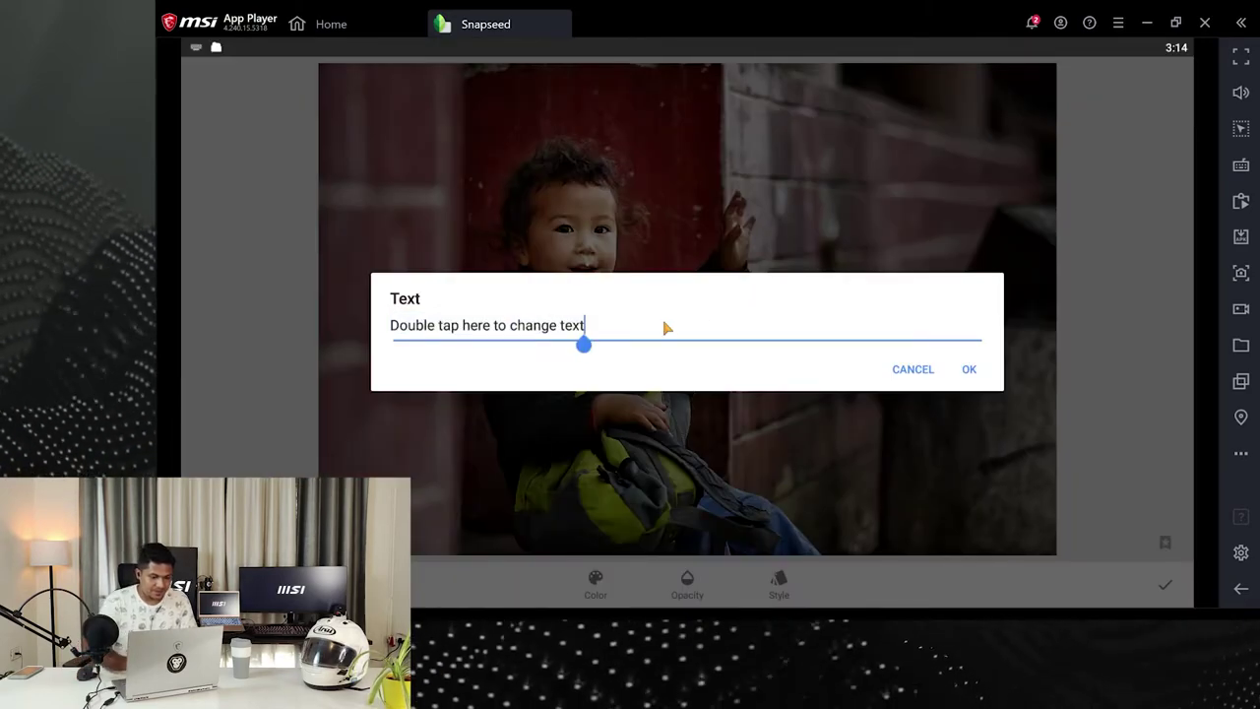
pyautogui.hotkey('ctrl', 'a')
pyautogui.write('Hap')
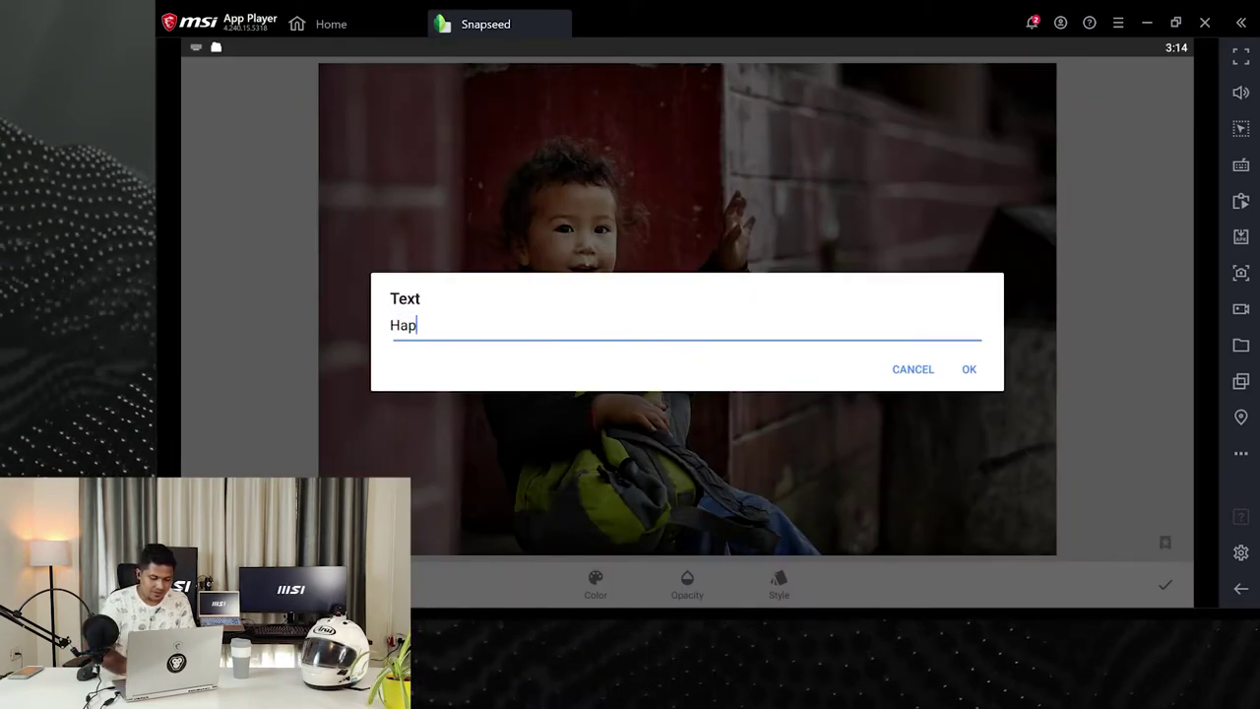
pyautogui.write('piness')
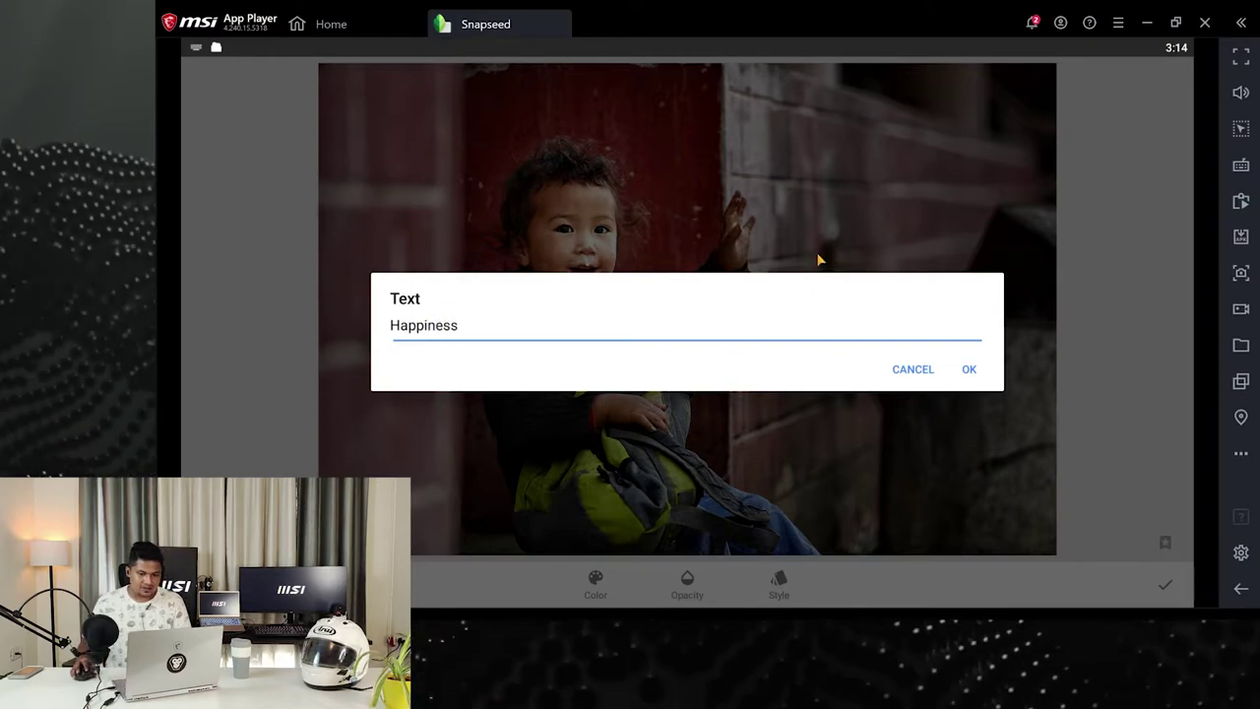
pyautogui.click(968, 370)
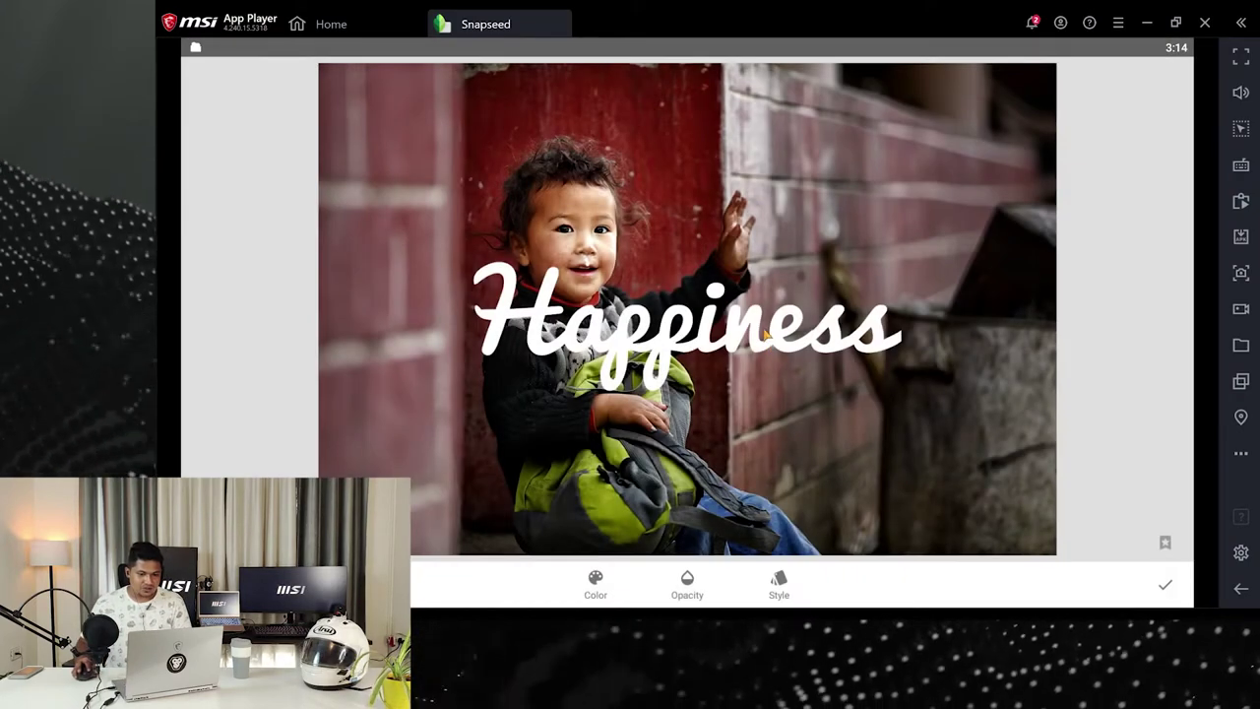
# Move the "Happiness" text onto the brick wall beside the child's raised hand and shrink it so it overlaps the fingertips
pyautogui.moveTo(766, 336); pyautogui.dragTo(966, 233)
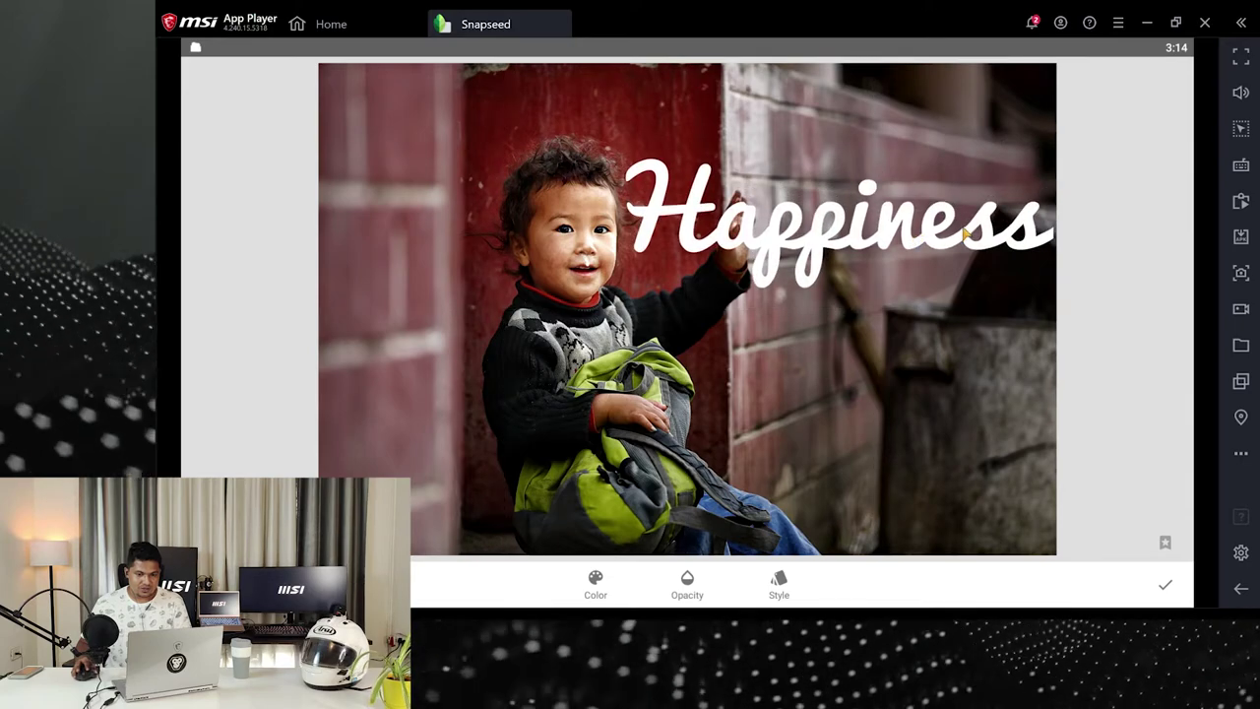
pyautogui.scroll(-3, 986, 228)
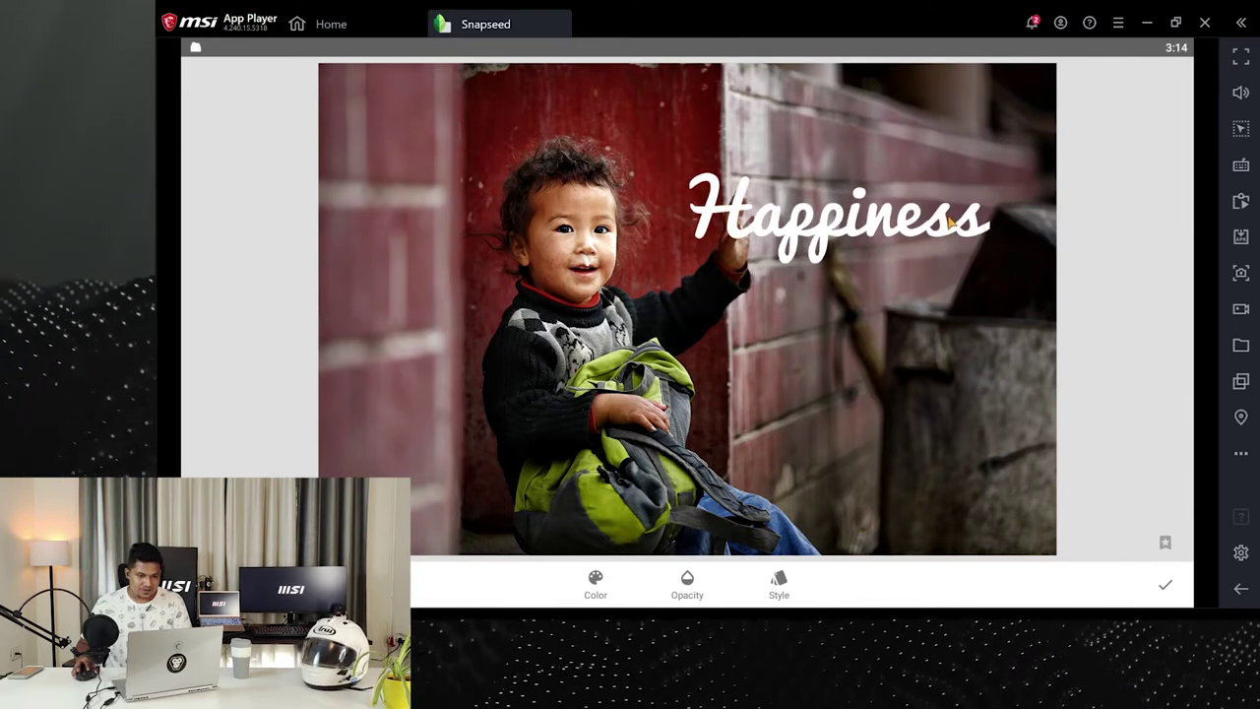
pyautogui.moveTo(908, 227); pyautogui.dragTo(900, 205)
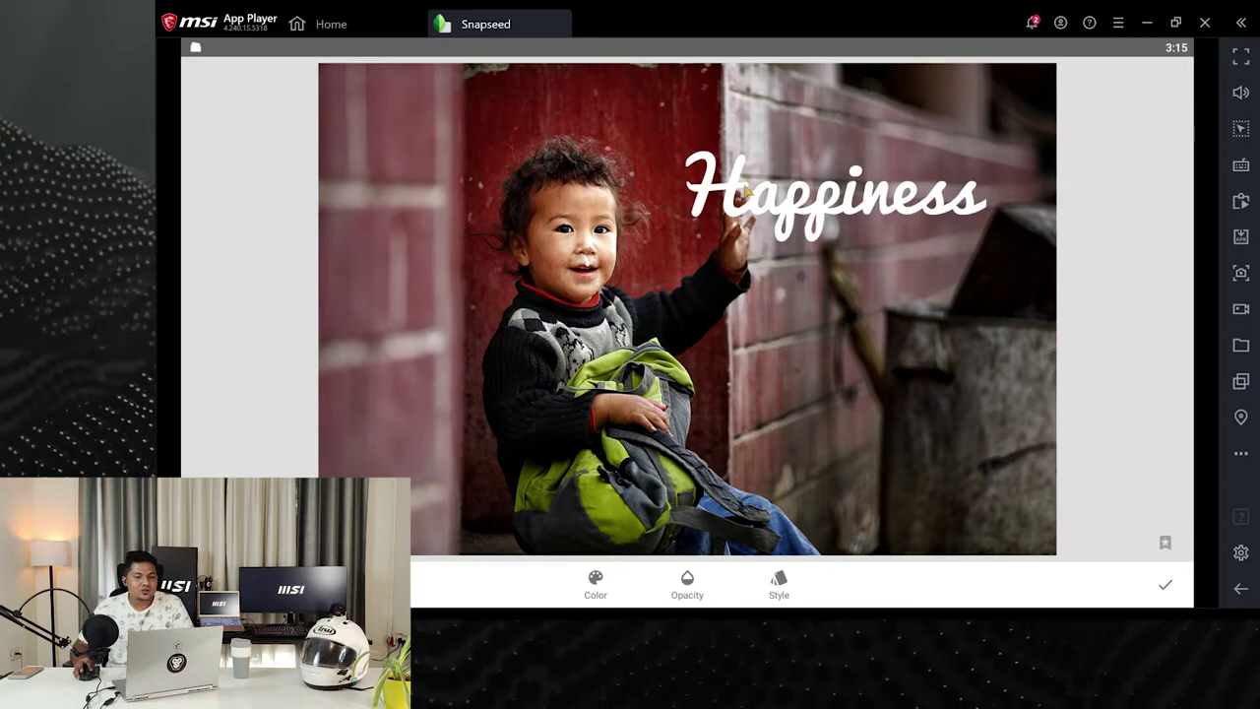
# Set the text's opacity to the maximum and apply the text to the photo
pyautogui.click(689, 587)
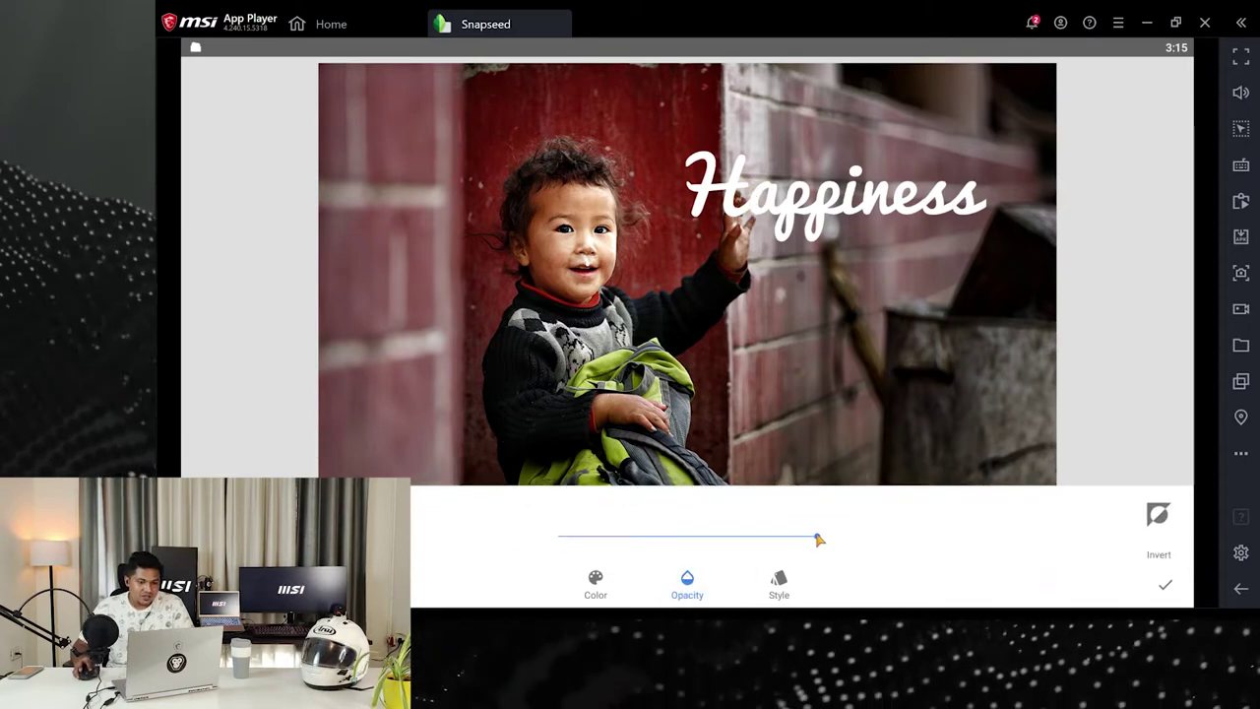
pyautogui.moveTo(817, 539); pyautogui.dragTo(853, 545)
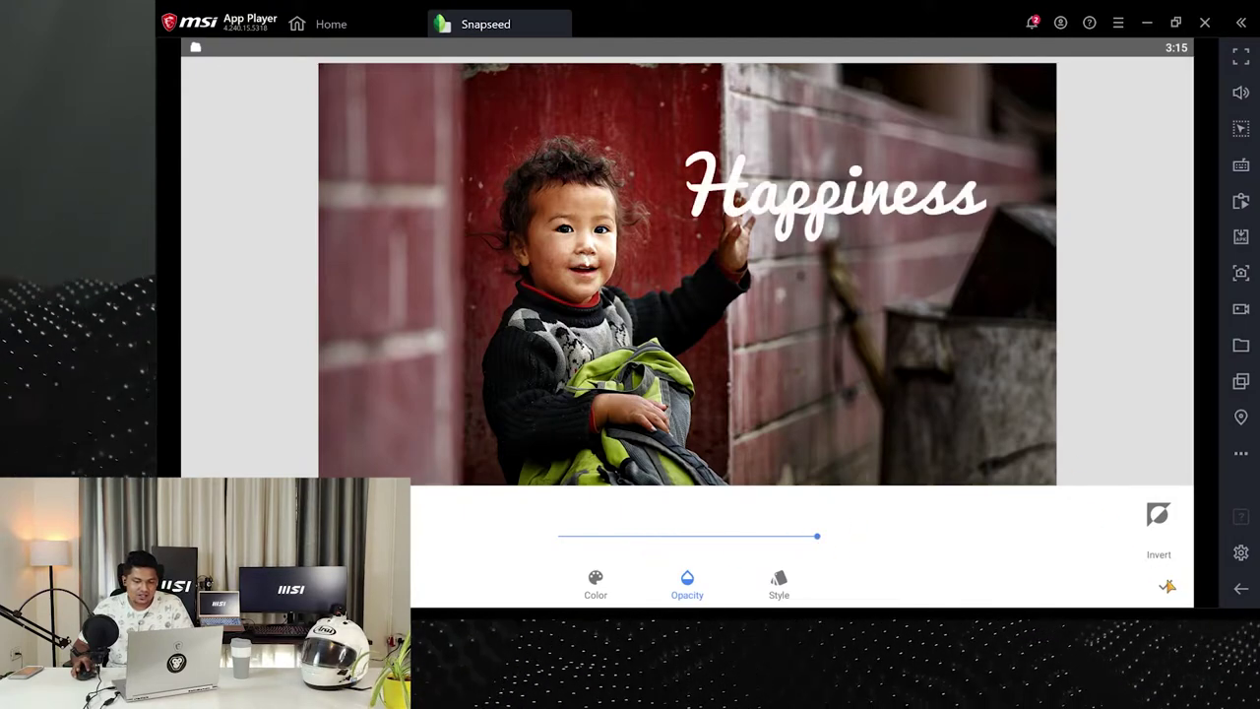
pyautogui.moveTo(819, 540); pyautogui.dragTo(942, 555)
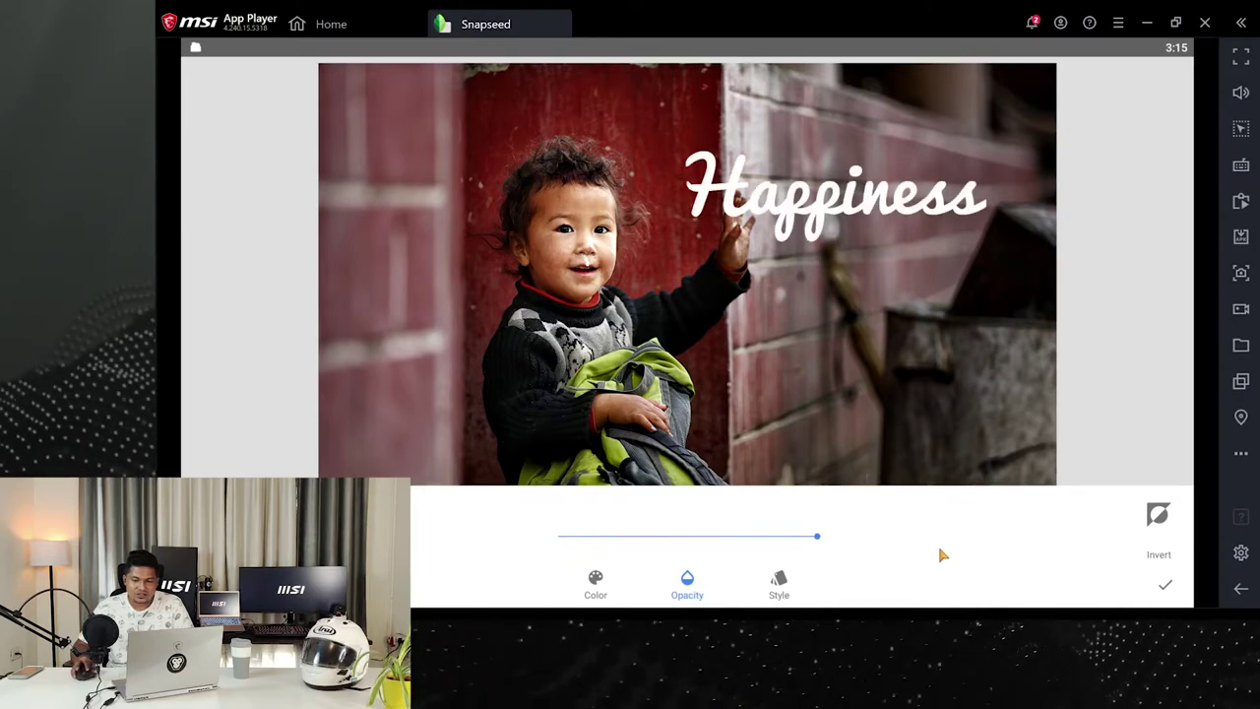
pyautogui.click(1165, 585)
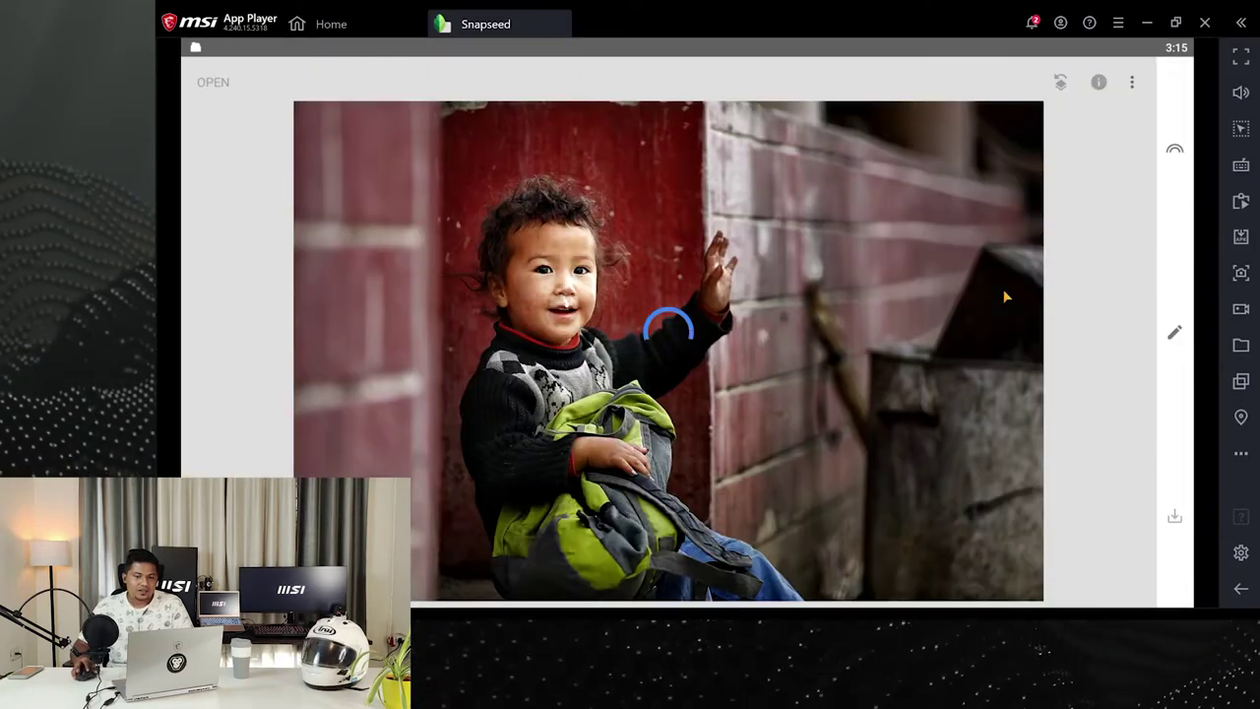
# Open the Text edit's mask brush from the edit history and paint the whole word back in at strength 50
pyautogui.click(1061, 82)
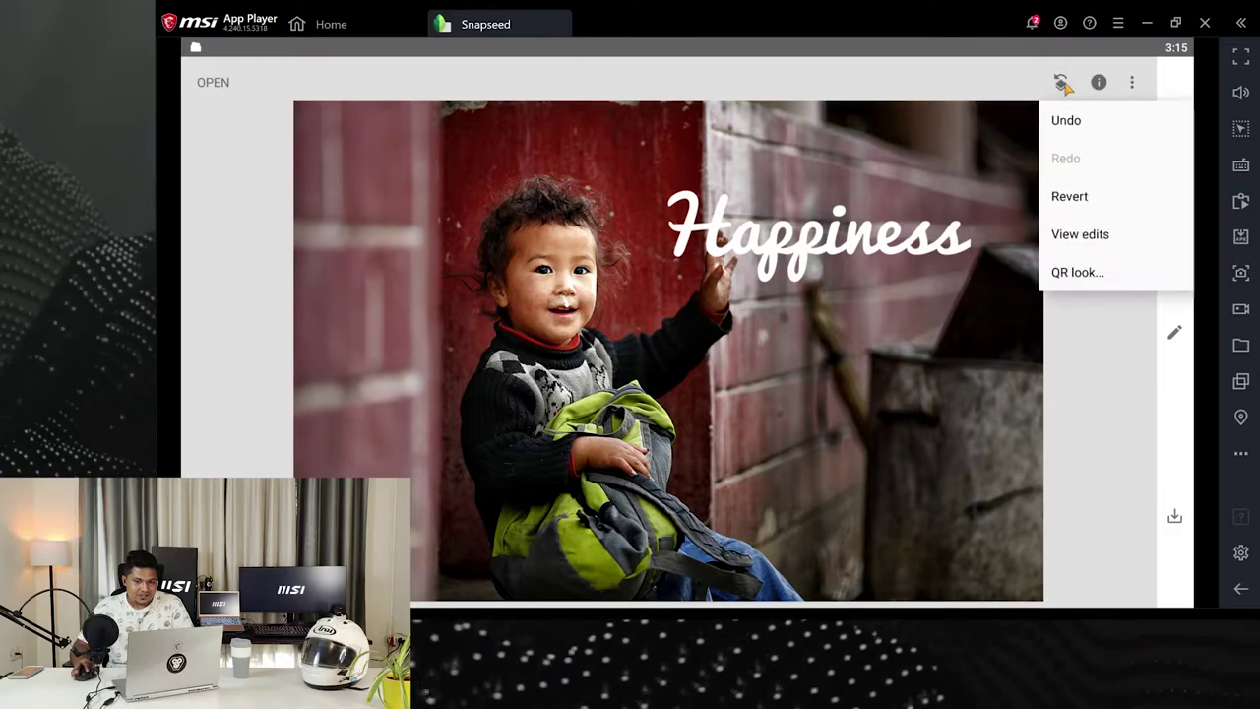
pyautogui.click(1113, 235)
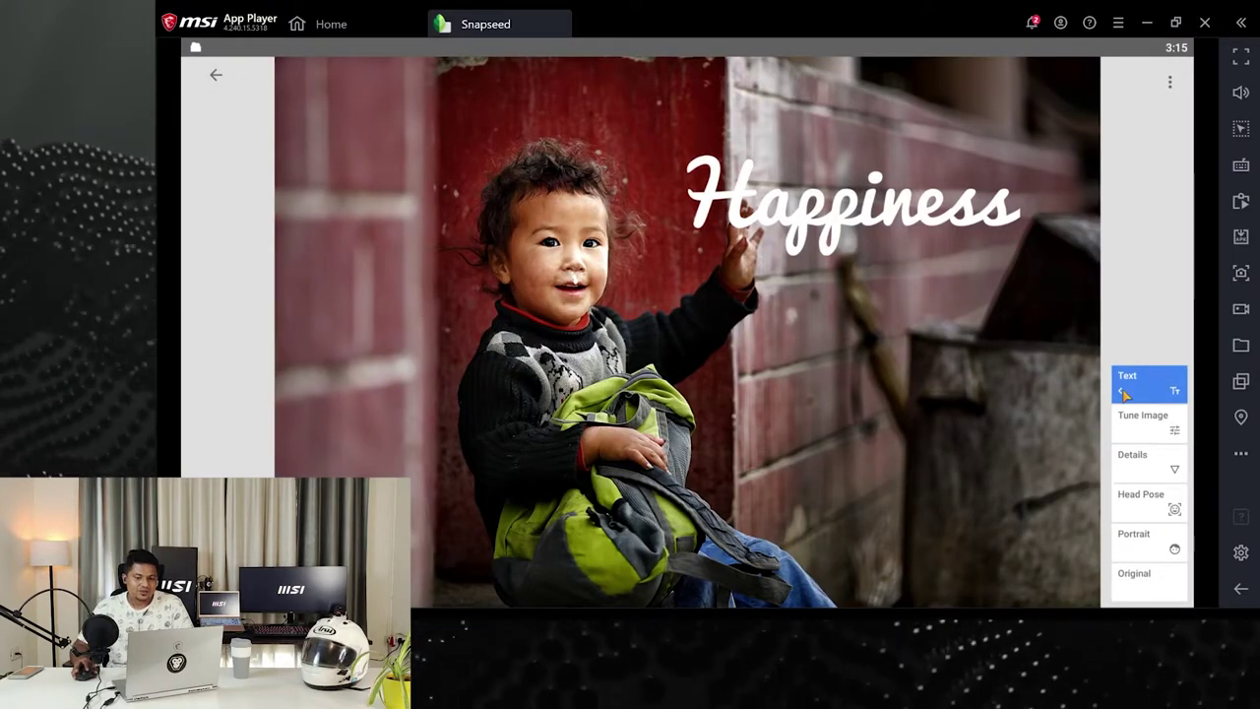
pyautogui.click(1137, 386)
pyautogui.click(1089, 384)
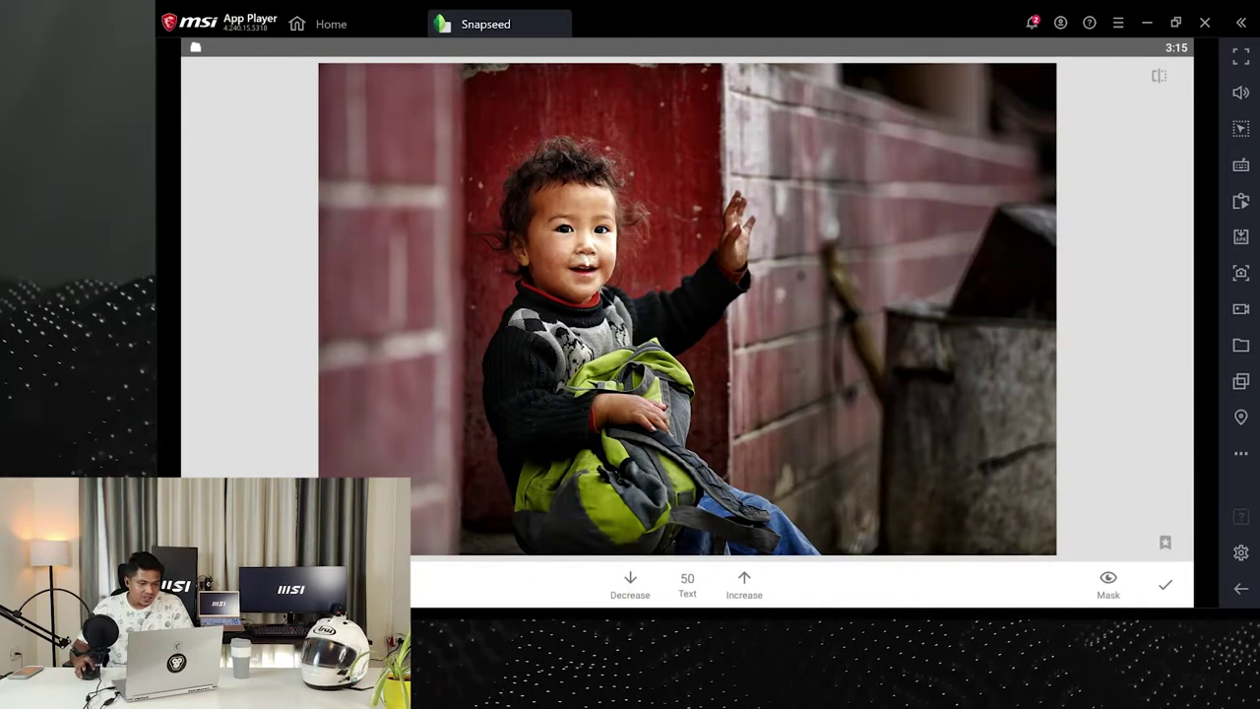
pyautogui.moveTo(694, 192); pyautogui.dragTo(980, 197)
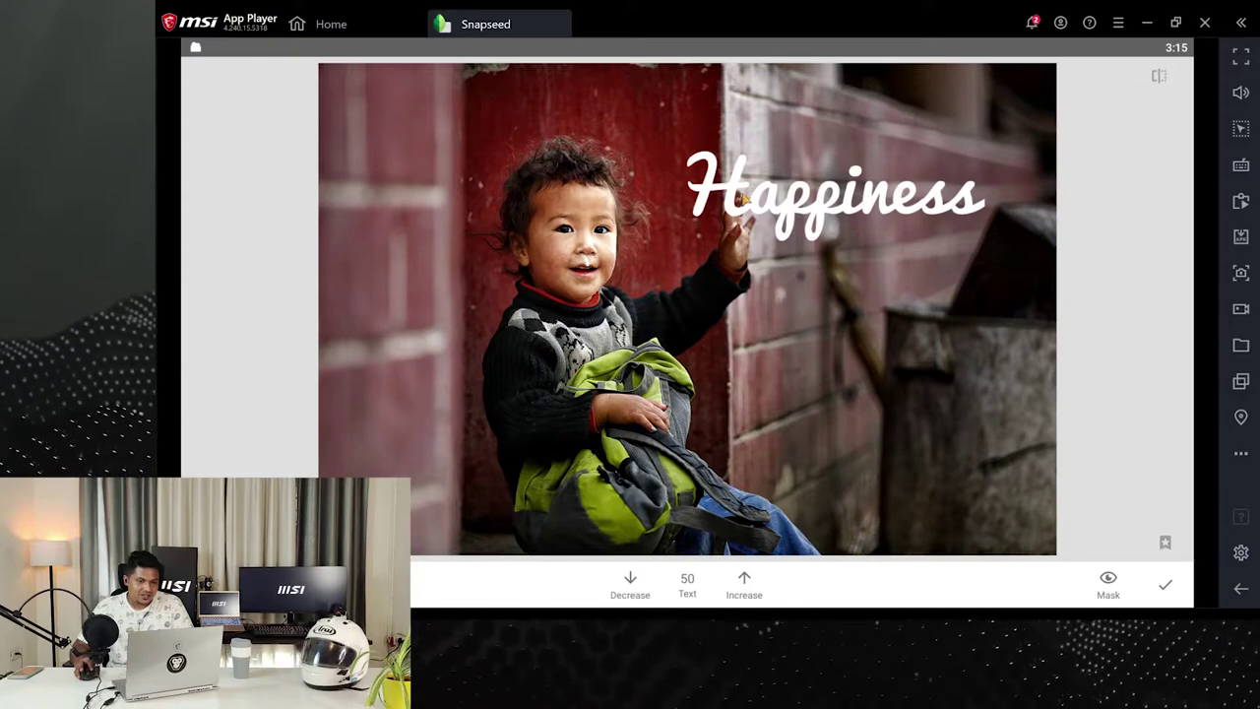
# Erase the lettering that covers the child's raised fingers using mask brush strength 0
pyautogui.scroll(5, 746, 199)
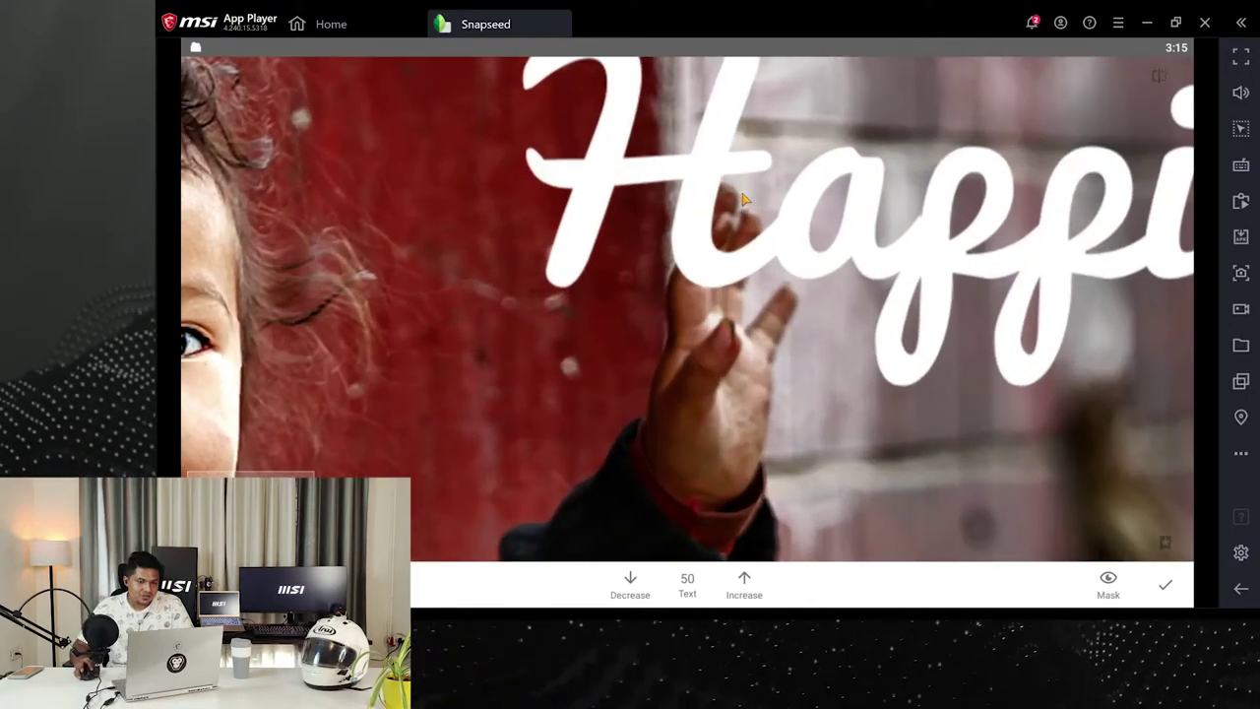
pyautogui.click(620, 589)
pyautogui.click(621, 589)
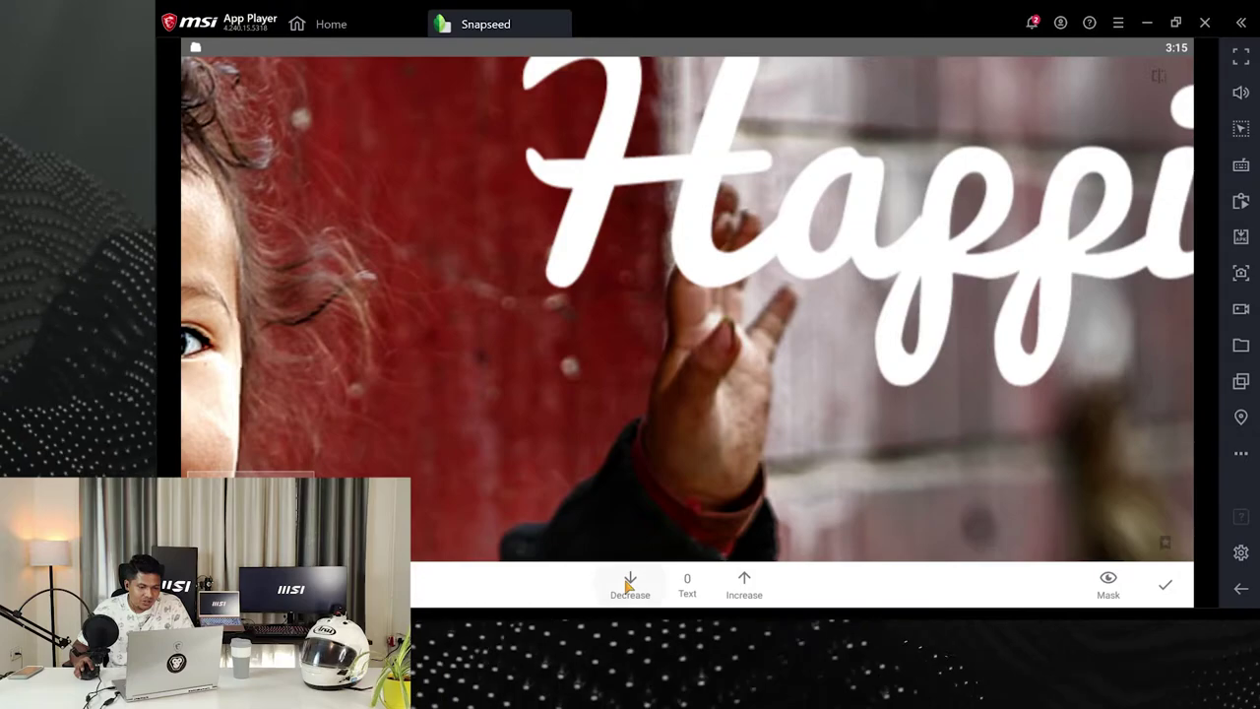
pyautogui.moveTo(718, 249)
pyautogui.mouseDown()
pyautogui.moveTo(697, 304)
pyautogui.moveTo(711, 261)
pyautogui.moveTo(693, 241)
pyautogui.moveTo(725, 276)
pyautogui.moveTo(746, 259)
pyautogui.moveTo(727, 289)
pyautogui.moveTo(738, 238)
pyautogui.moveTo(758, 246)
pyautogui.moveTo(733, 290)
pyautogui.moveTo(717, 183)
pyautogui.moveTo(709, 254)
pyautogui.mouseUp()
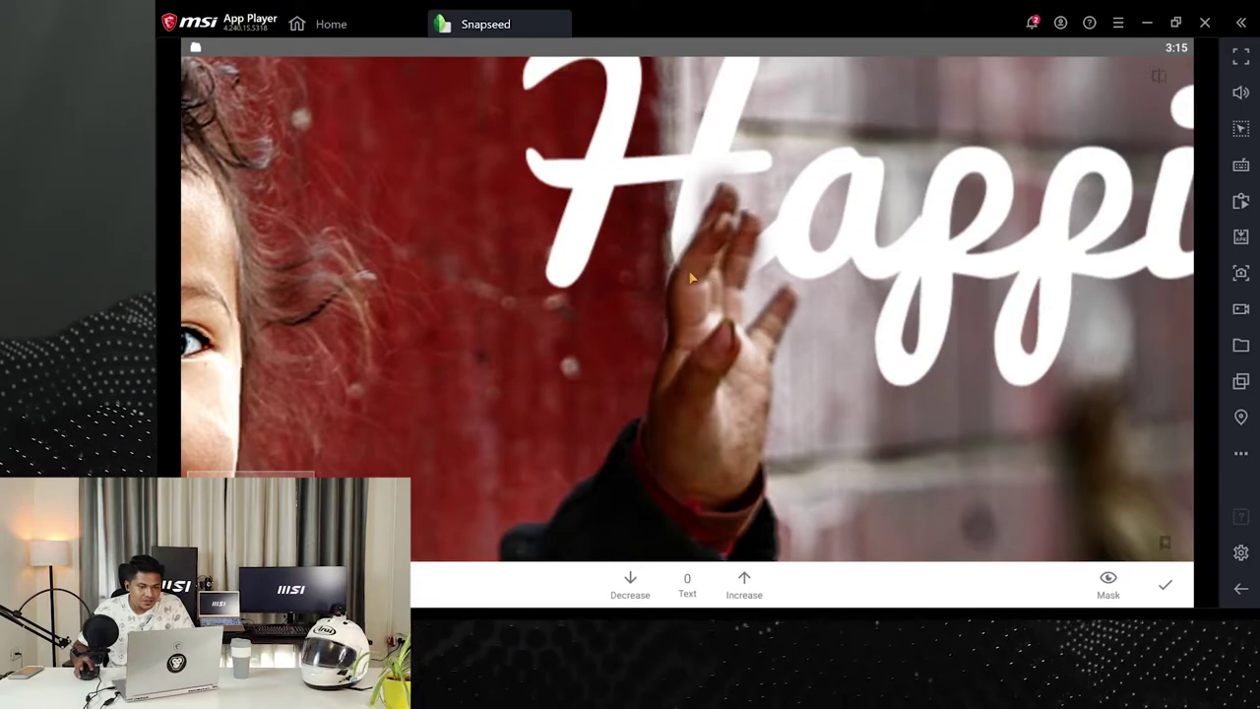
pyautogui.moveTo(688, 275); pyautogui.dragTo(723, 367)
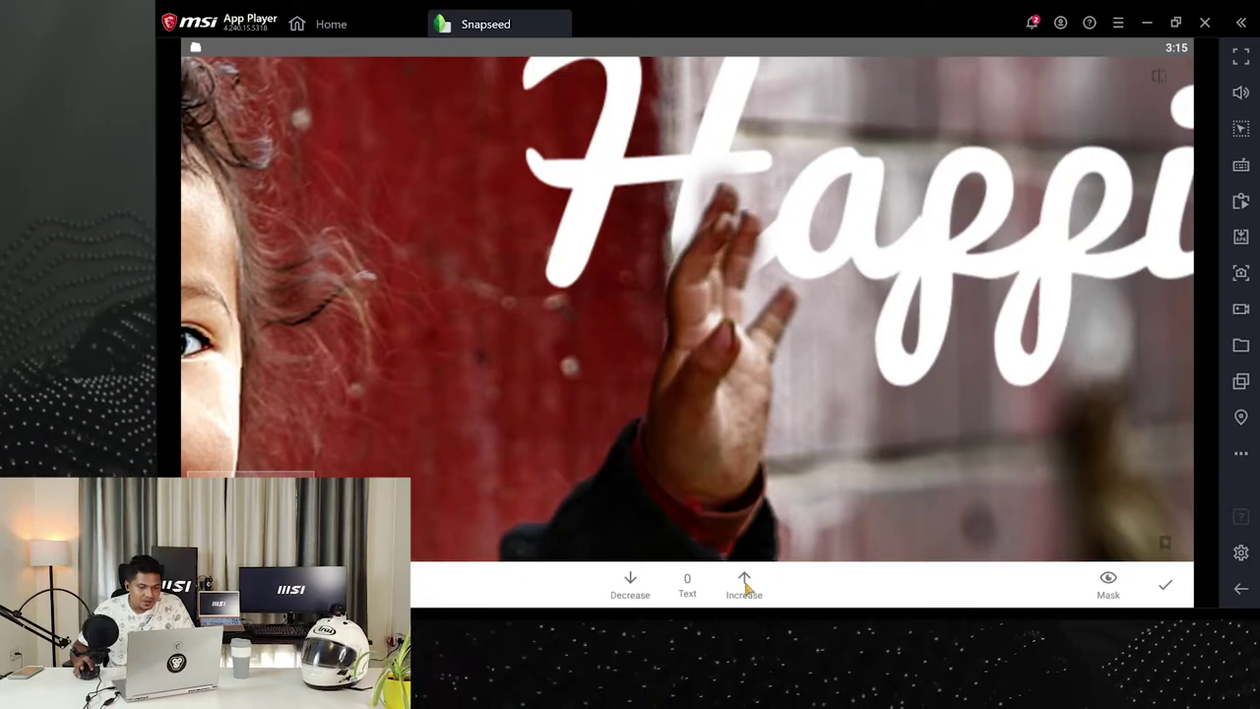
# Touch up the lettering around the fingertips with mask brush strengths up to 75 and accept the mask
pyautogui.click(745, 585)
pyautogui.moveTo(703, 199)
pyautogui.mouseDown()
pyautogui.moveTo(701, 182)
pyautogui.moveTo(711, 197)
pyautogui.mouseUp()
pyautogui.click(756, 594)
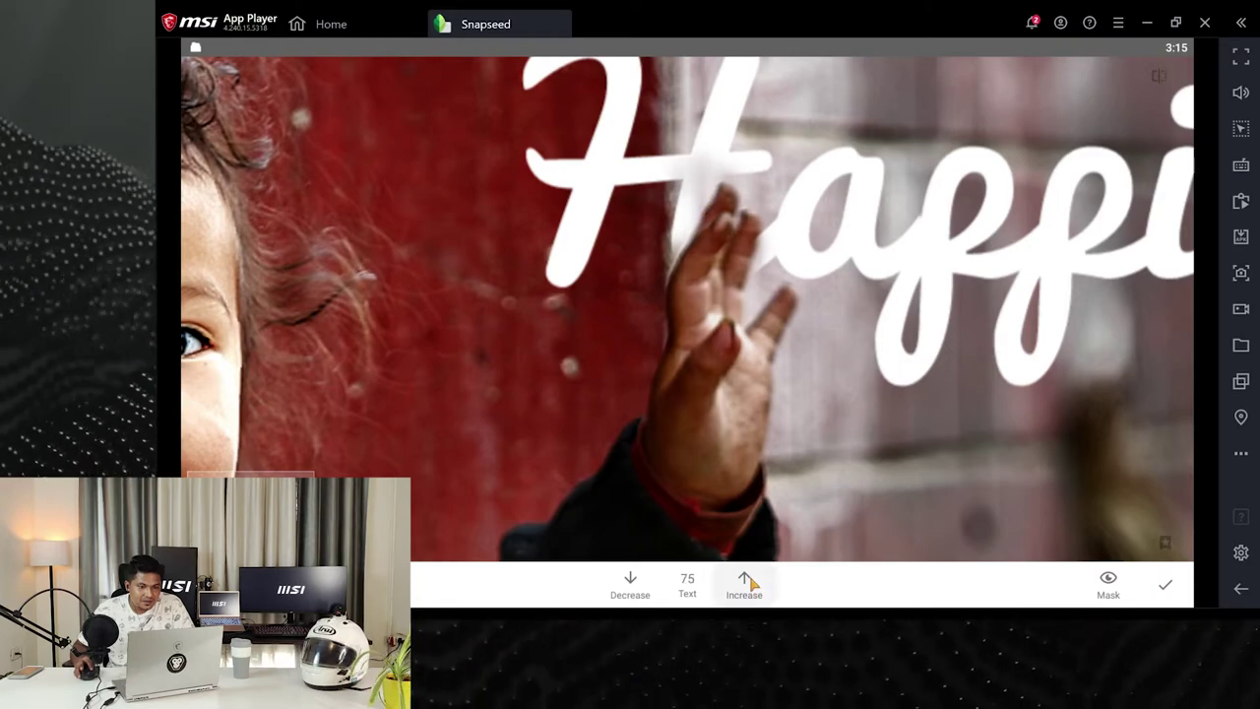
pyautogui.moveTo(705, 206); pyautogui.dragTo(756, 209)
pyautogui.click(630, 583)
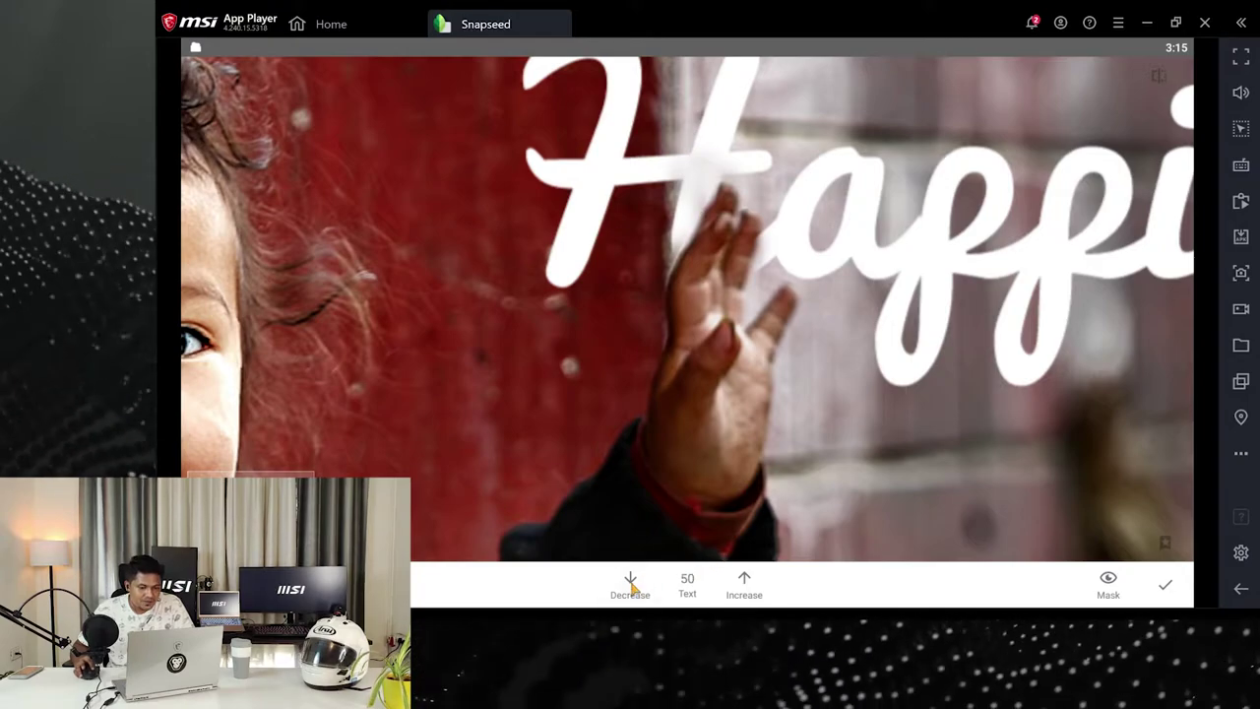
pyautogui.click(640, 587)
pyautogui.scroll(3, 734, 217)
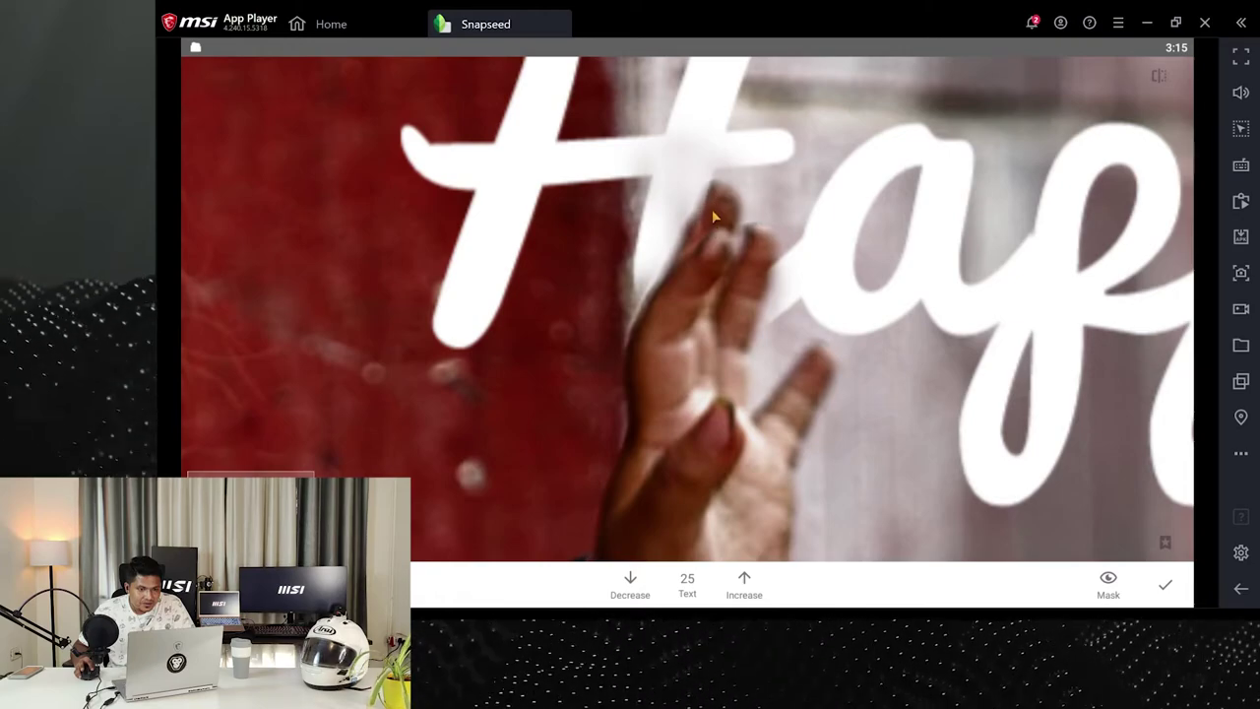
pyautogui.scroll(-3, 730, 264)
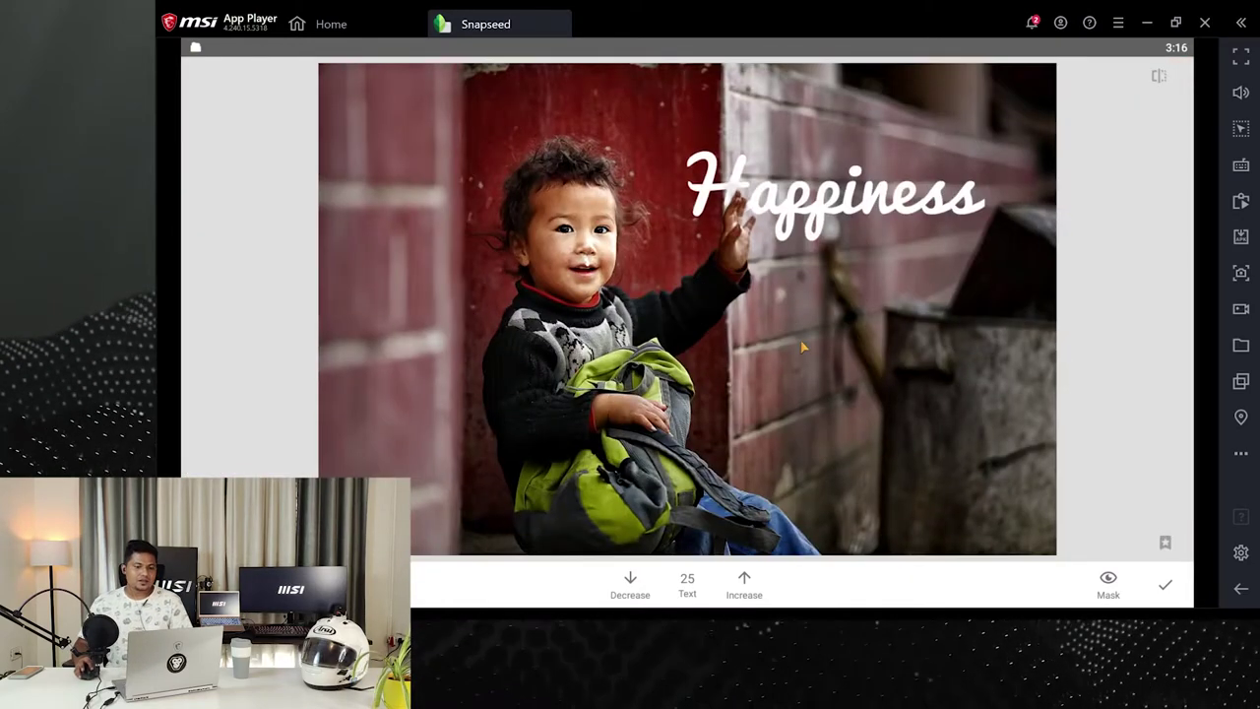
pyautogui.click(1166, 587)
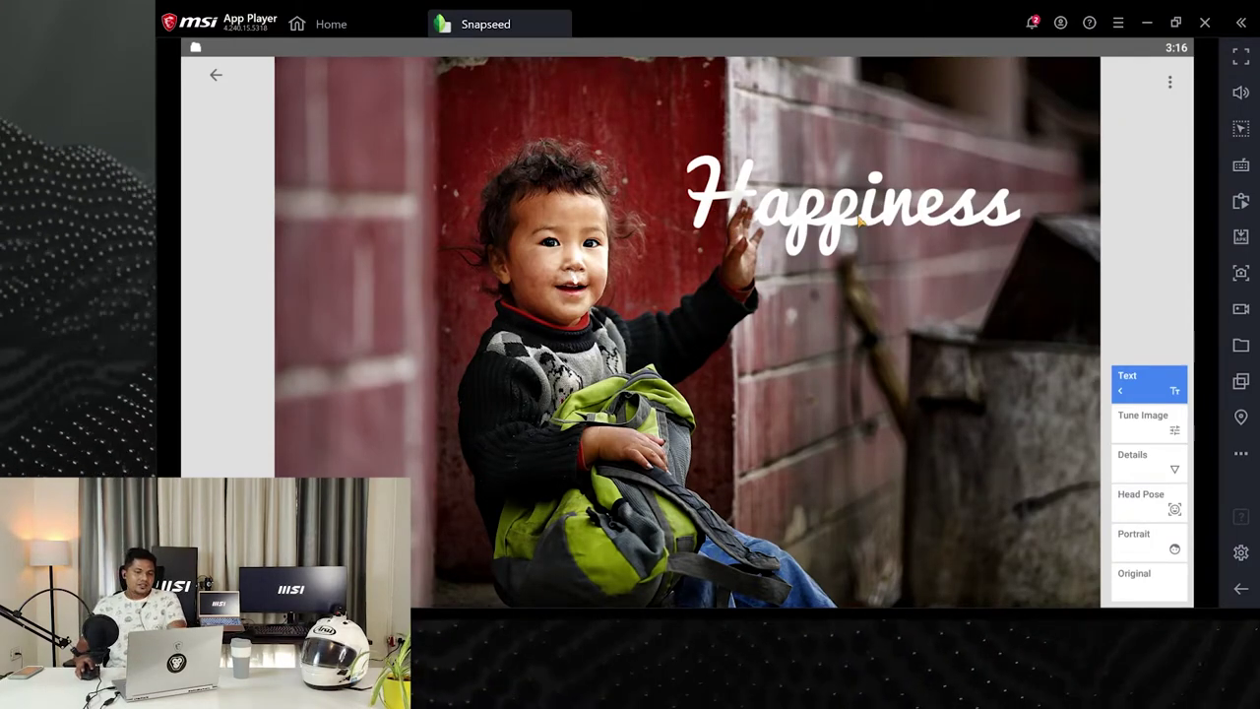
# Reopen the Text edit's settings from the edit history, lower the text opacity to about 60 percent and apply it
pyautogui.click(1123, 387)
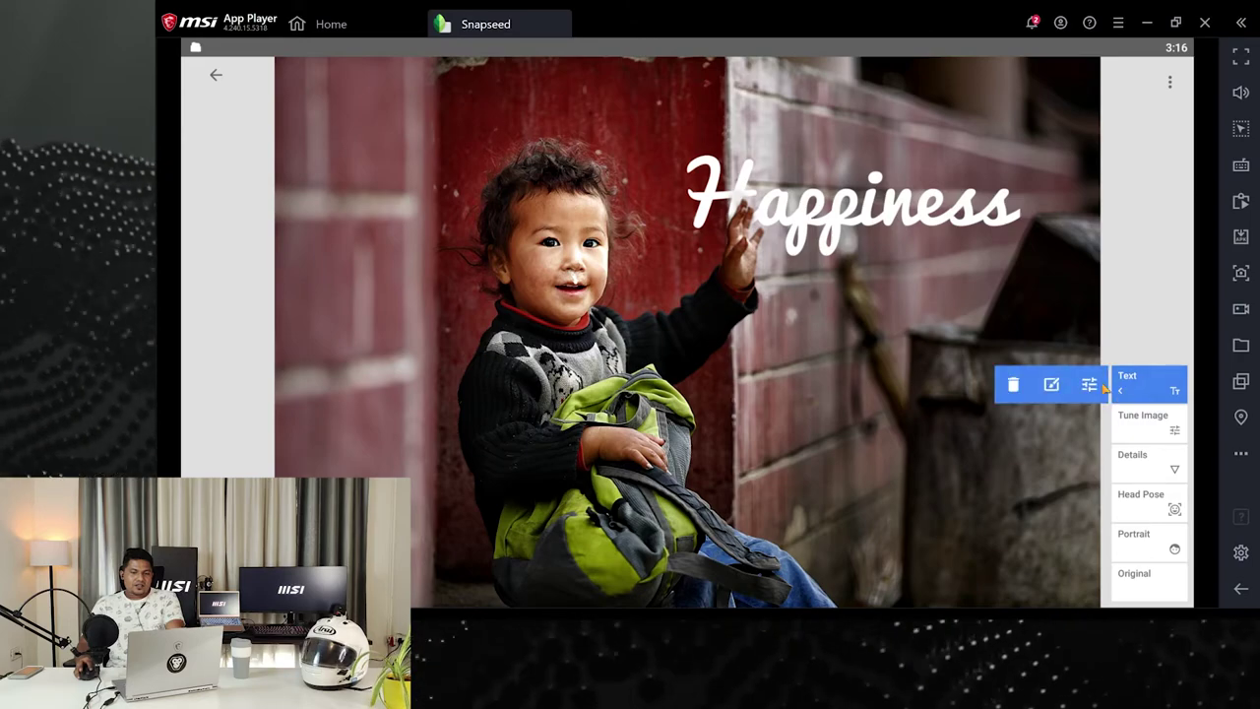
pyautogui.click(1091, 385)
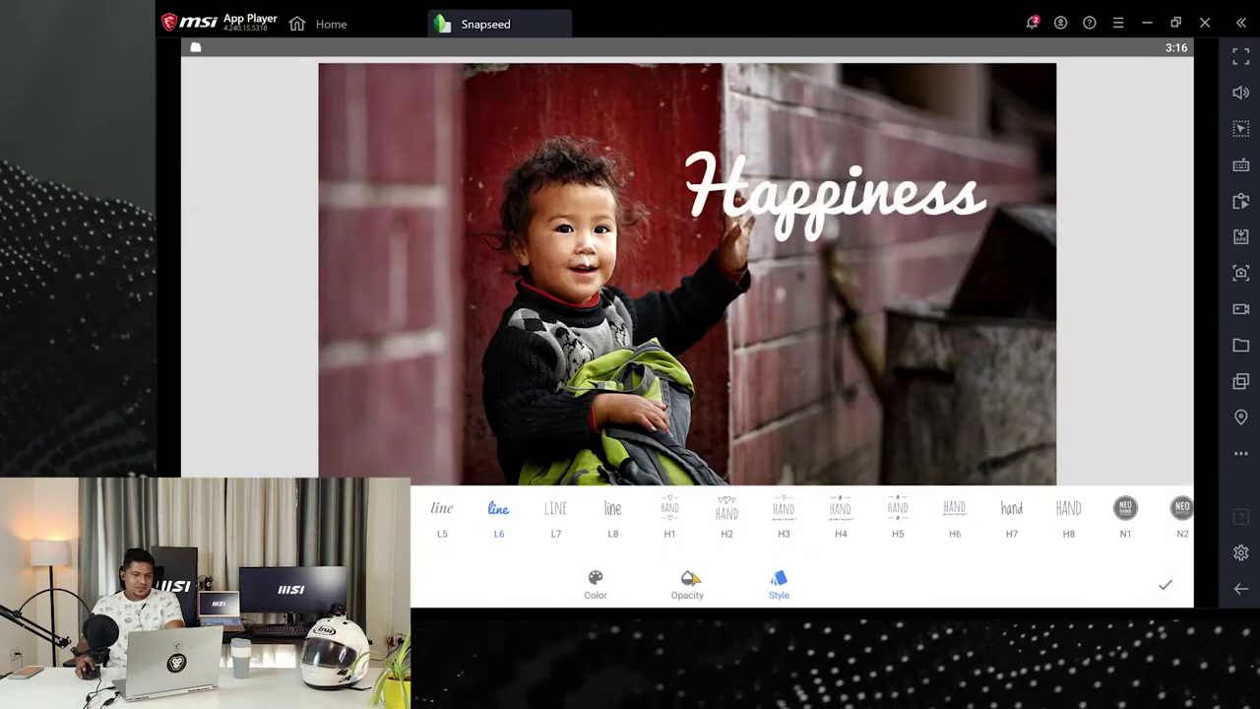
pyautogui.click(688, 583)
pyautogui.moveTo(812, 541); pyautogui.dragTo(707, 545)
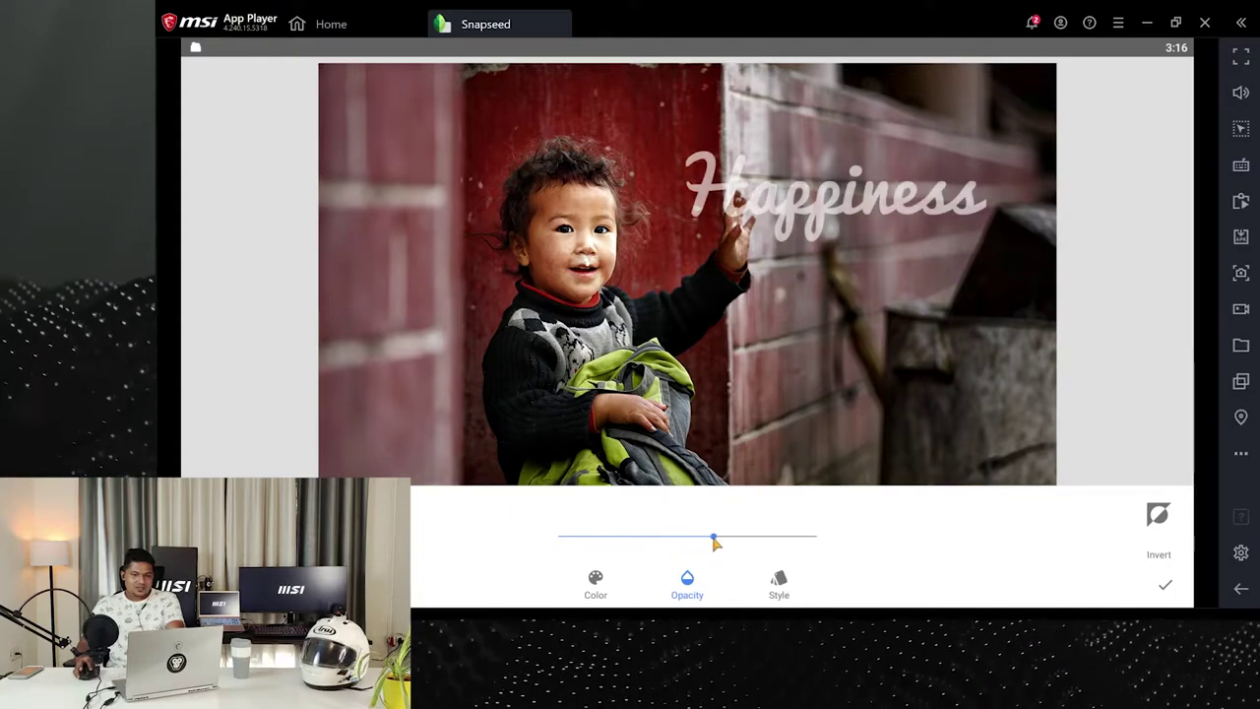
pyautogui.click(1165, 588)
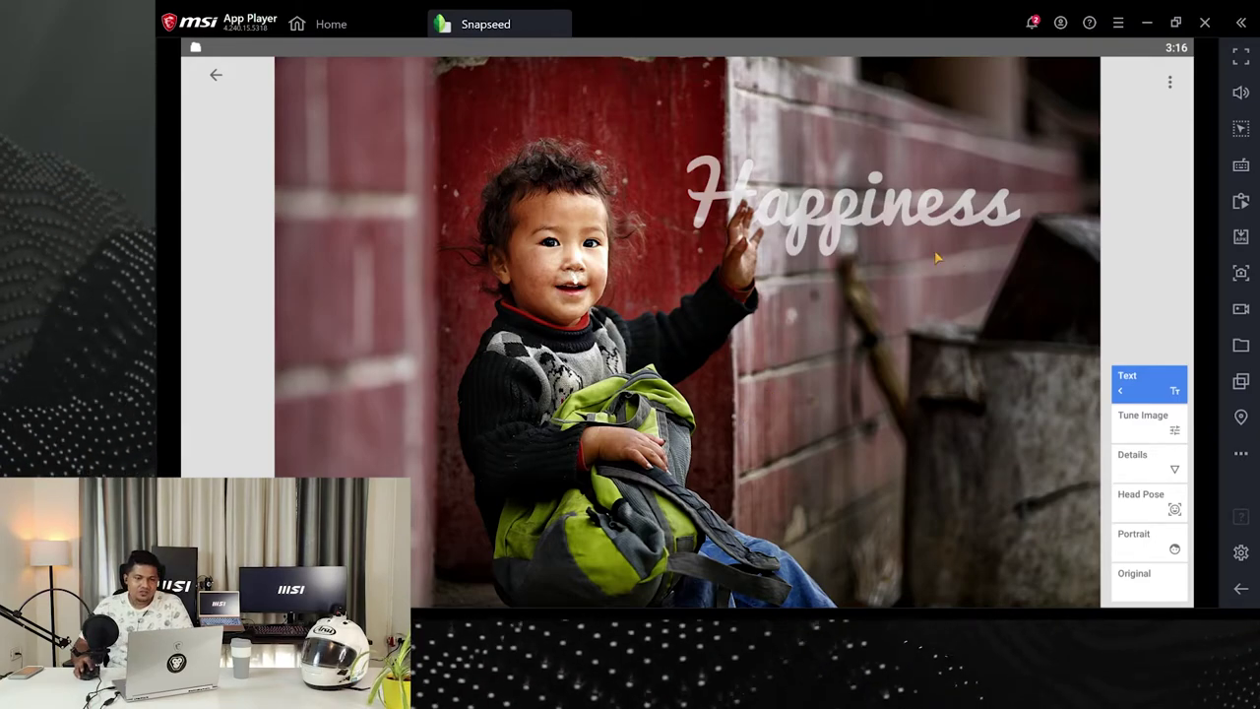
# Leave the edit history and add a Vignette with inner brightness about +29 and outer brightness -72, then apply it
pyautogui.click(217, 74)
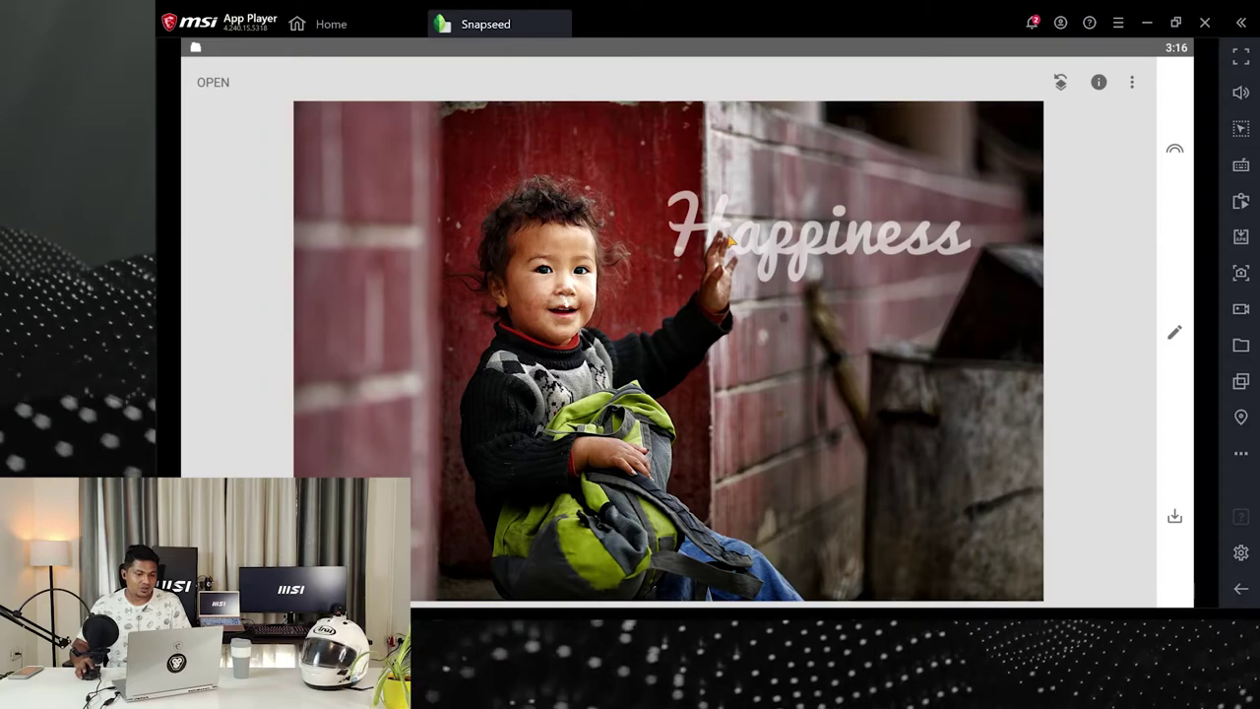
pyautogui.scroll(3, 729, 240)
pyautogui.scroll(-3, 710, 250)
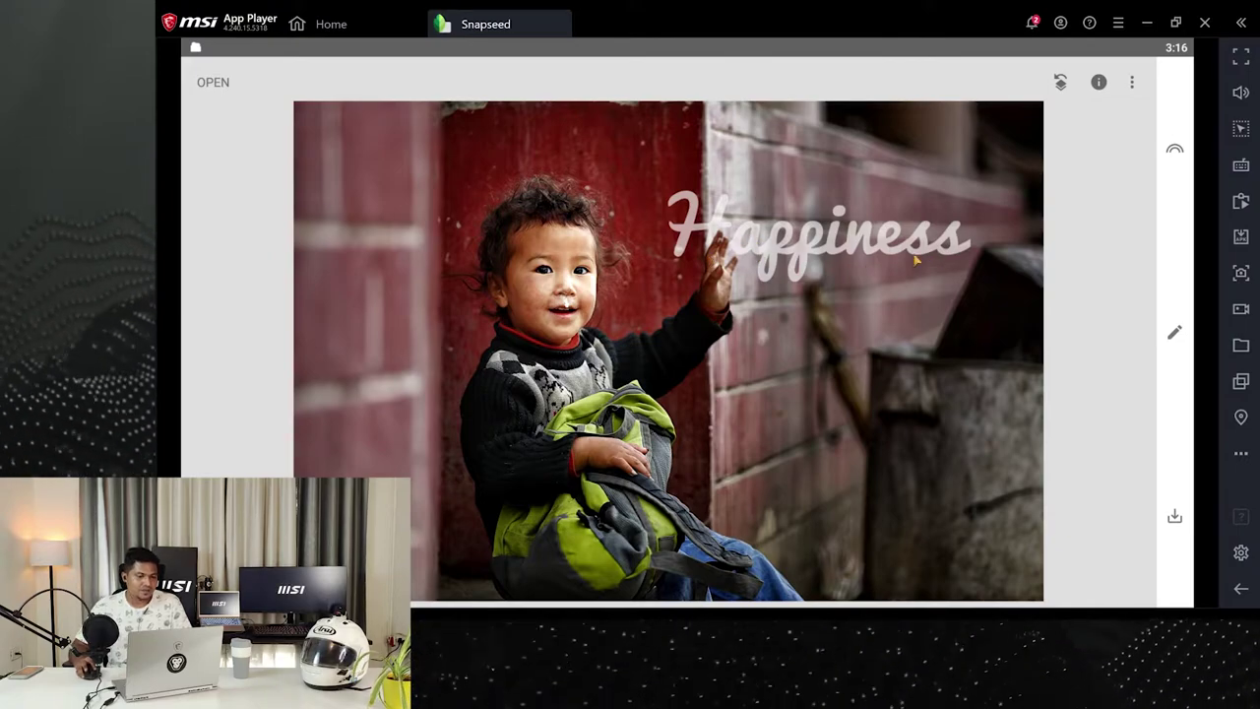
pyautogui.click(1173, 333)
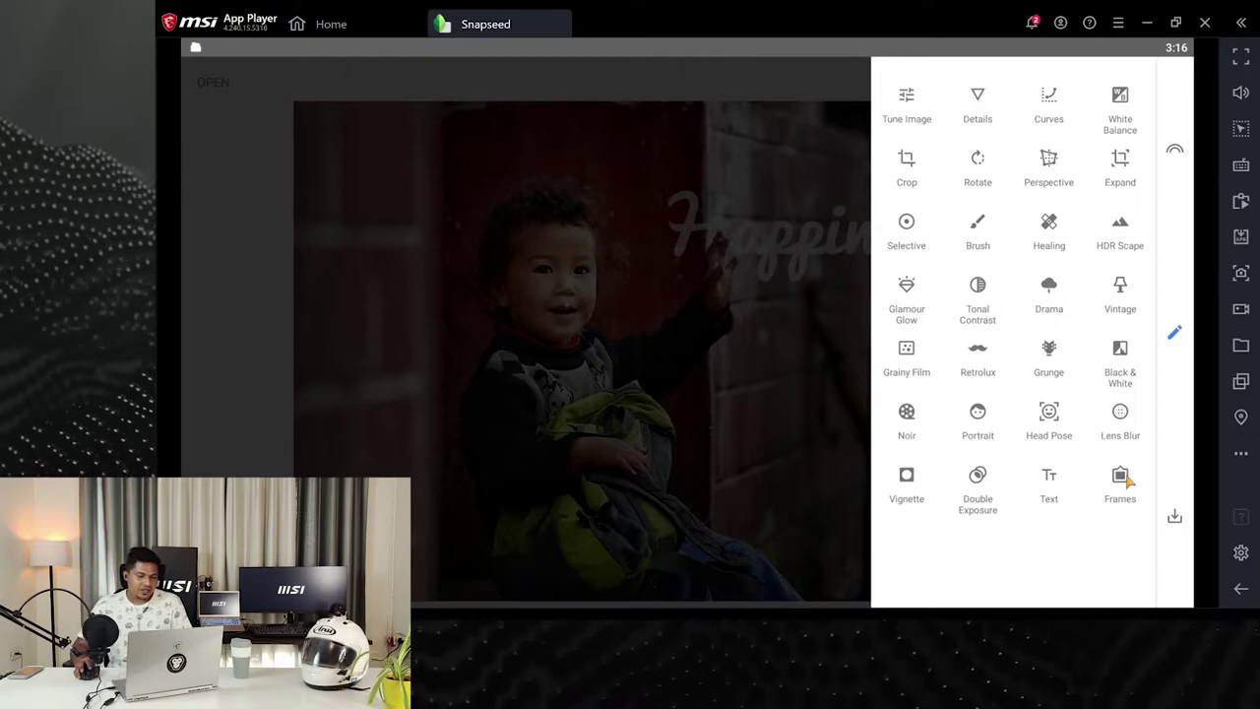
pyautogui.click(908, 477)
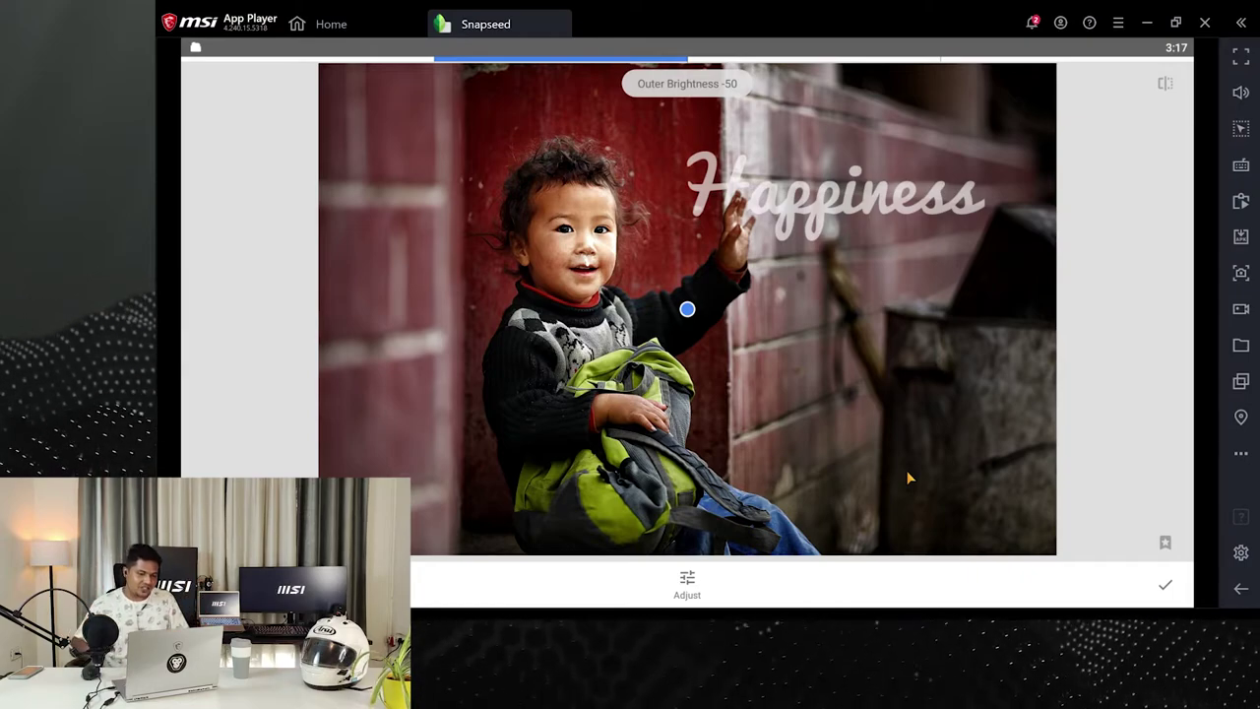
pyautogui.moveTo(929, 277); pyautogui.dragTo(899, 444)
pyautogui.moveTo(943, 491); pyautogui.dragTo(839, 425)
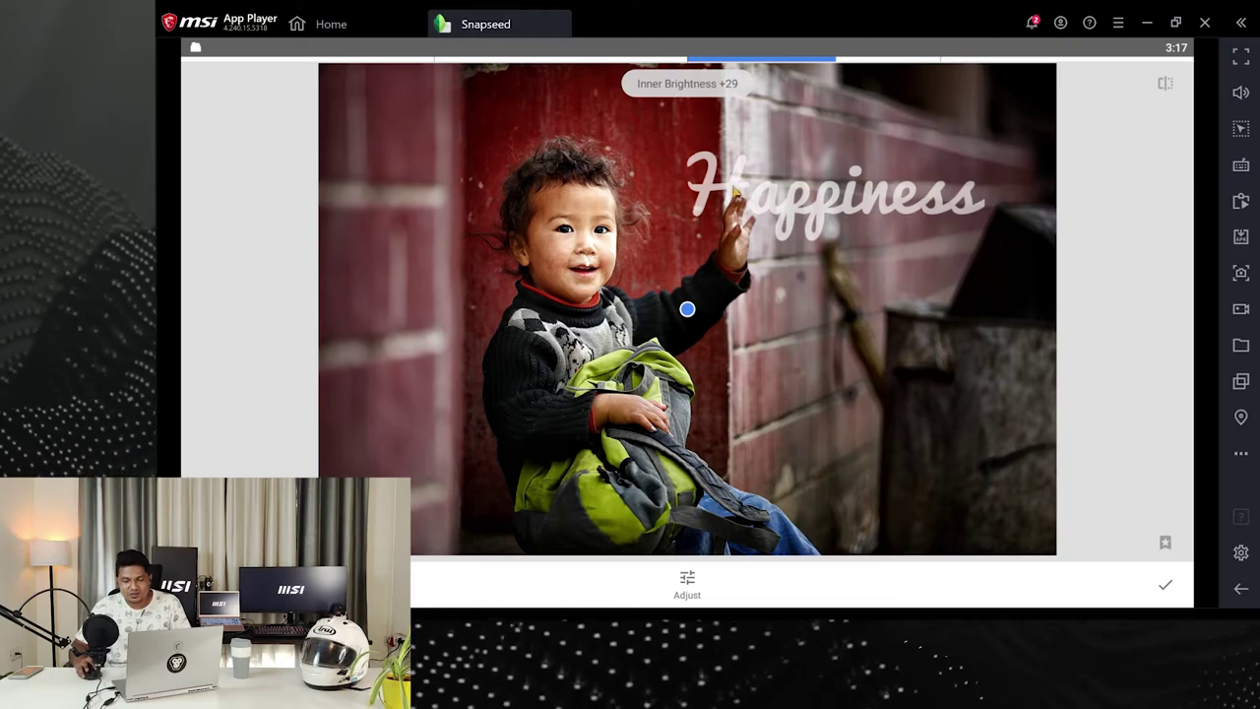
pyautogui.moveTo(846, 492); pyautogui.dragTo(872, 409)
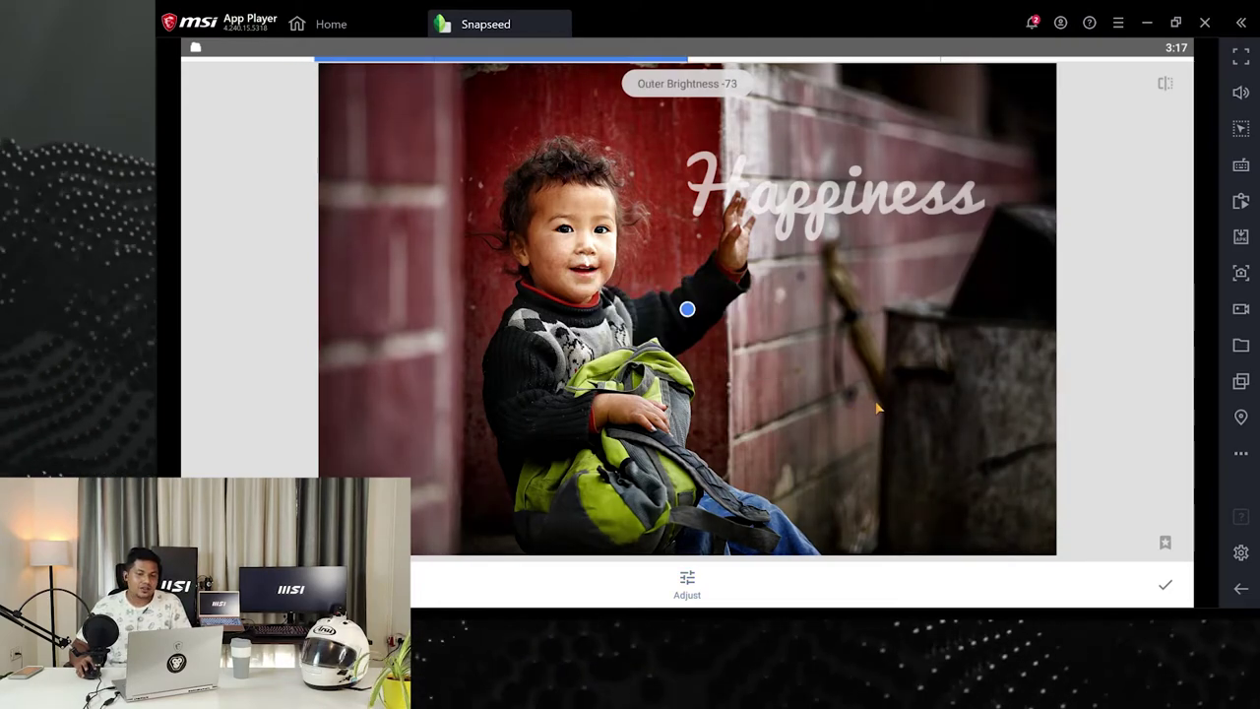
pyautogui.click(1165, 585)
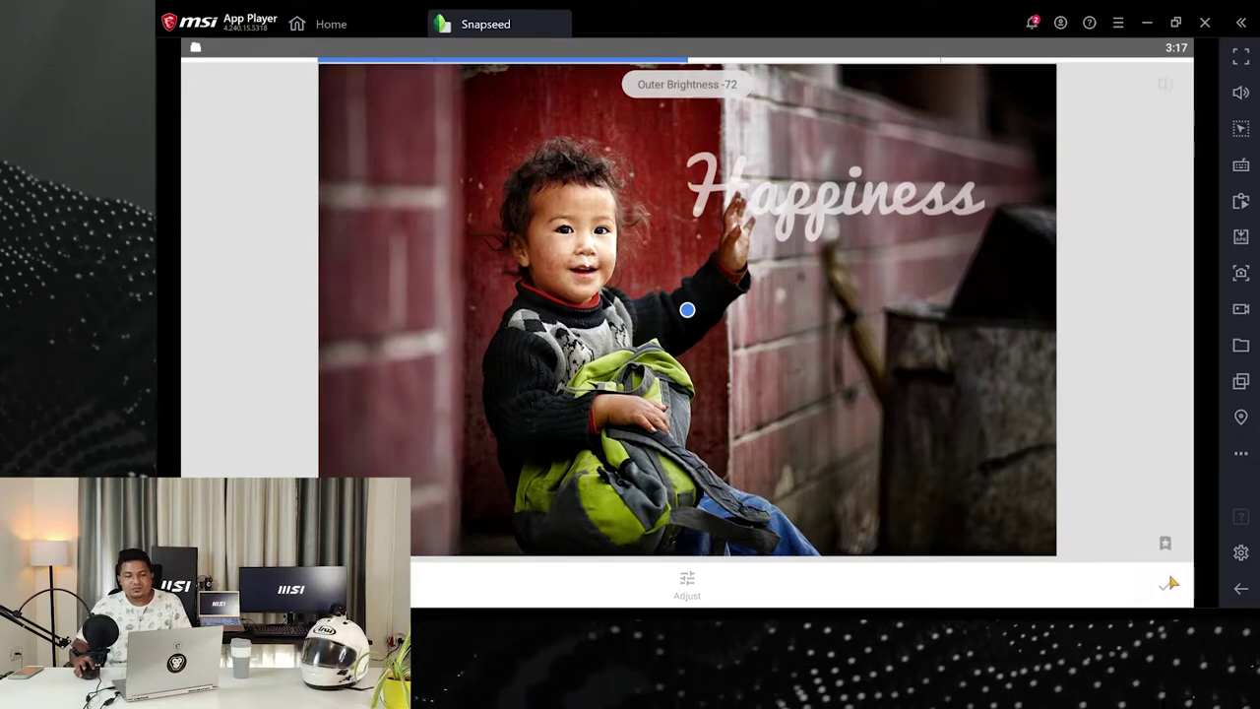
# Compare the edited photo with the original image
pyautogui.click(891, 332)
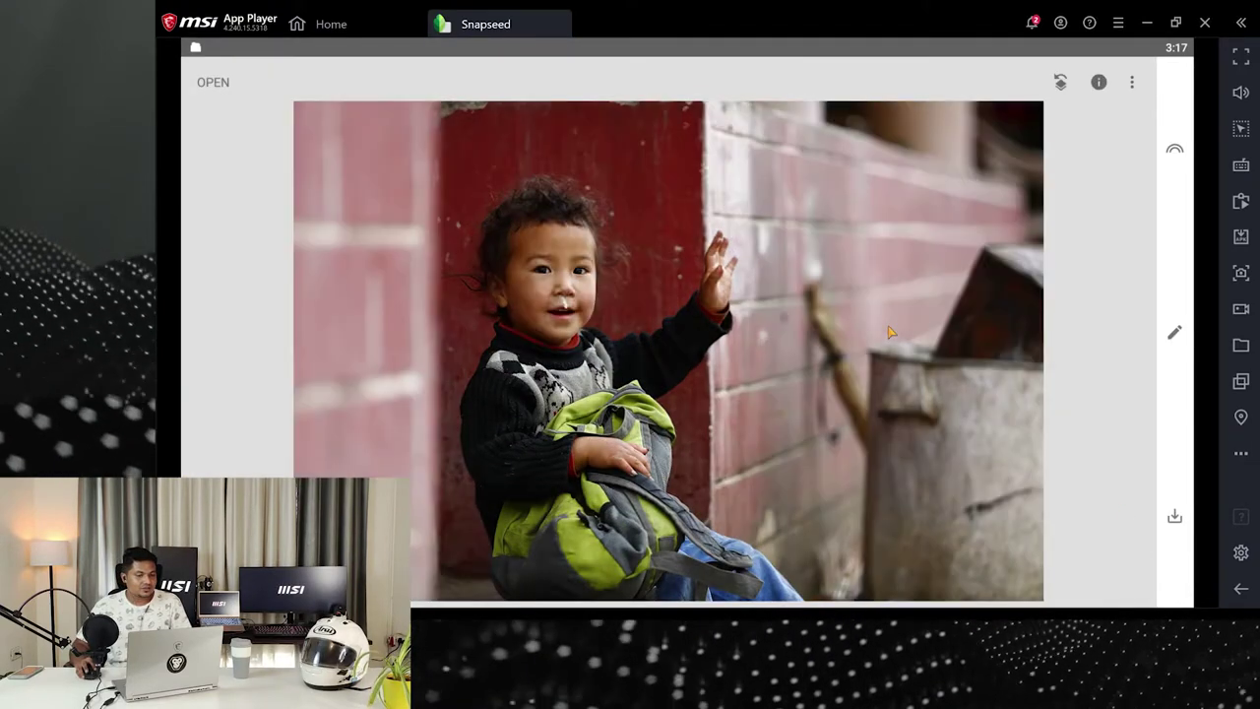
pyautogui.moveTo(890, 332); pyautogui.dragTo(890, 332)
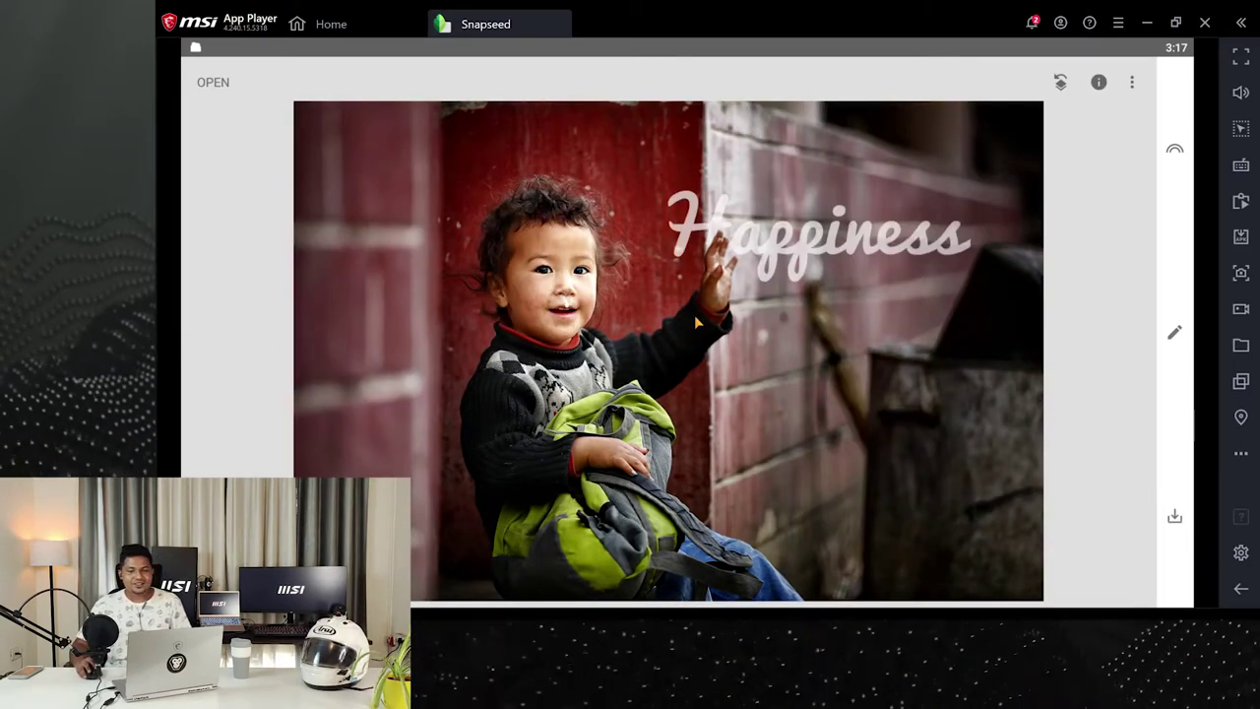
pyautogui.moveTo(948, 358); pyautogui.dragTo(930, 362)
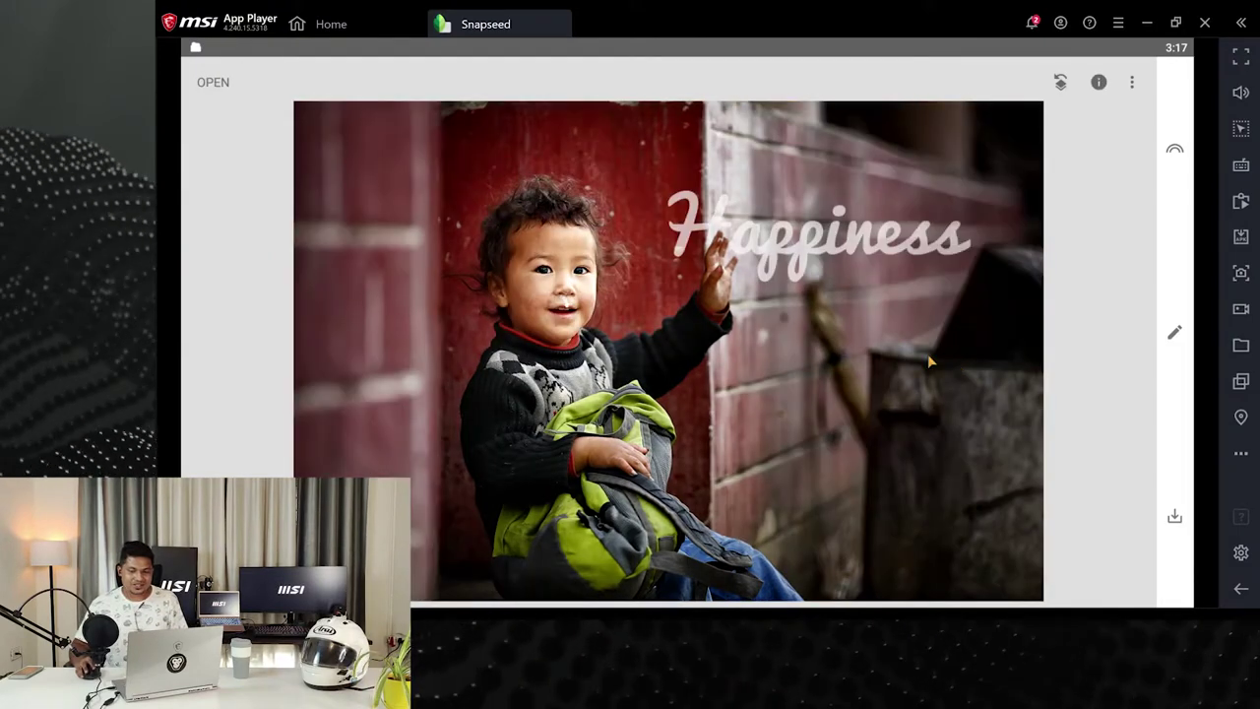
pyautogui.click(1175, 333)
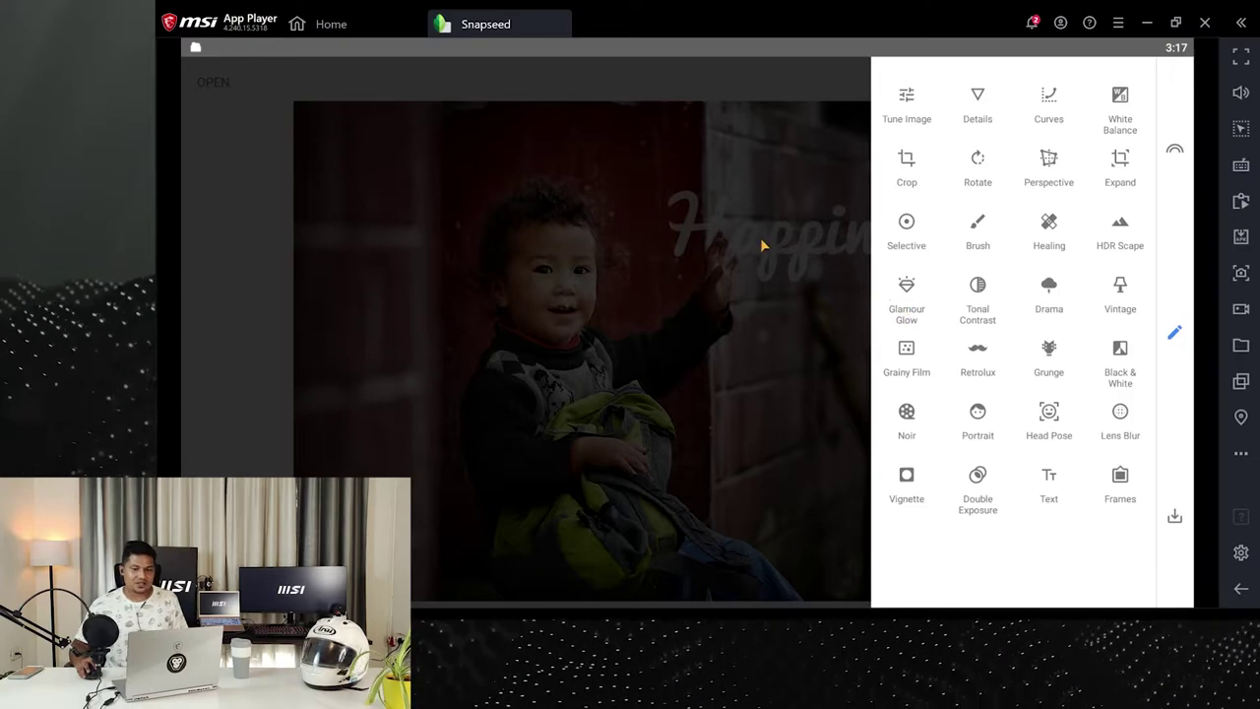
pyautogui.click(811, 116)
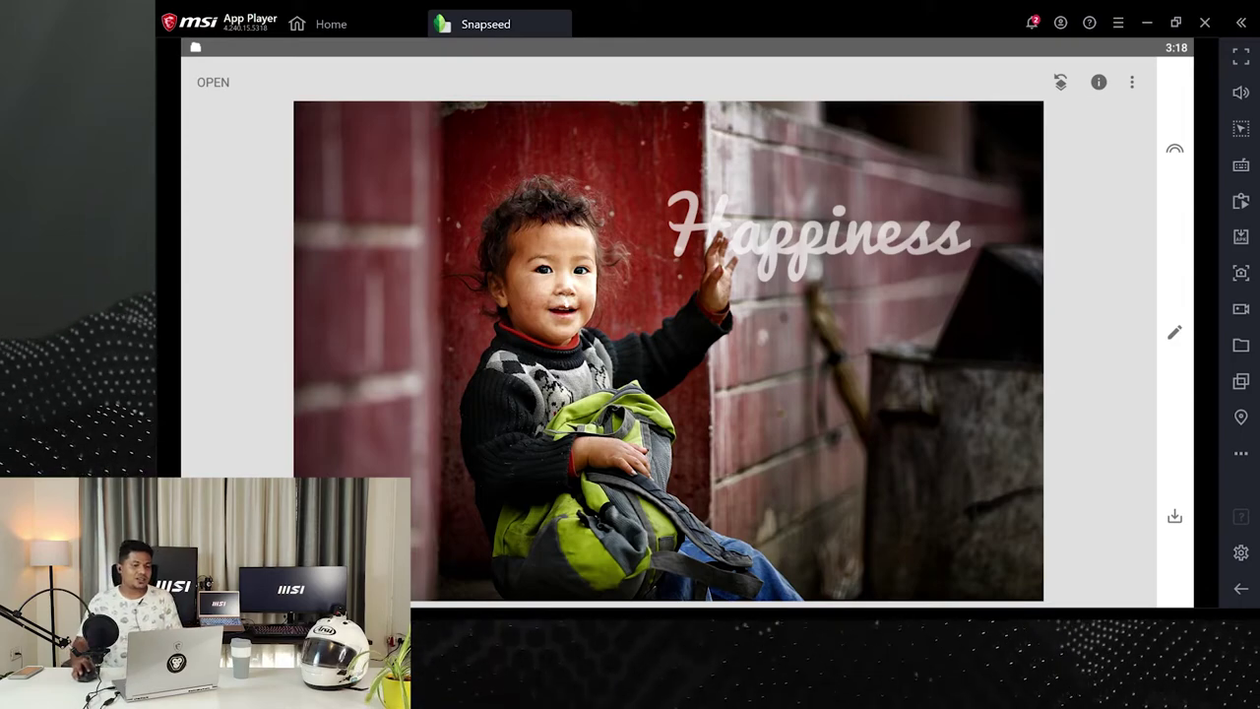
pyautogui.click(1174, 337)
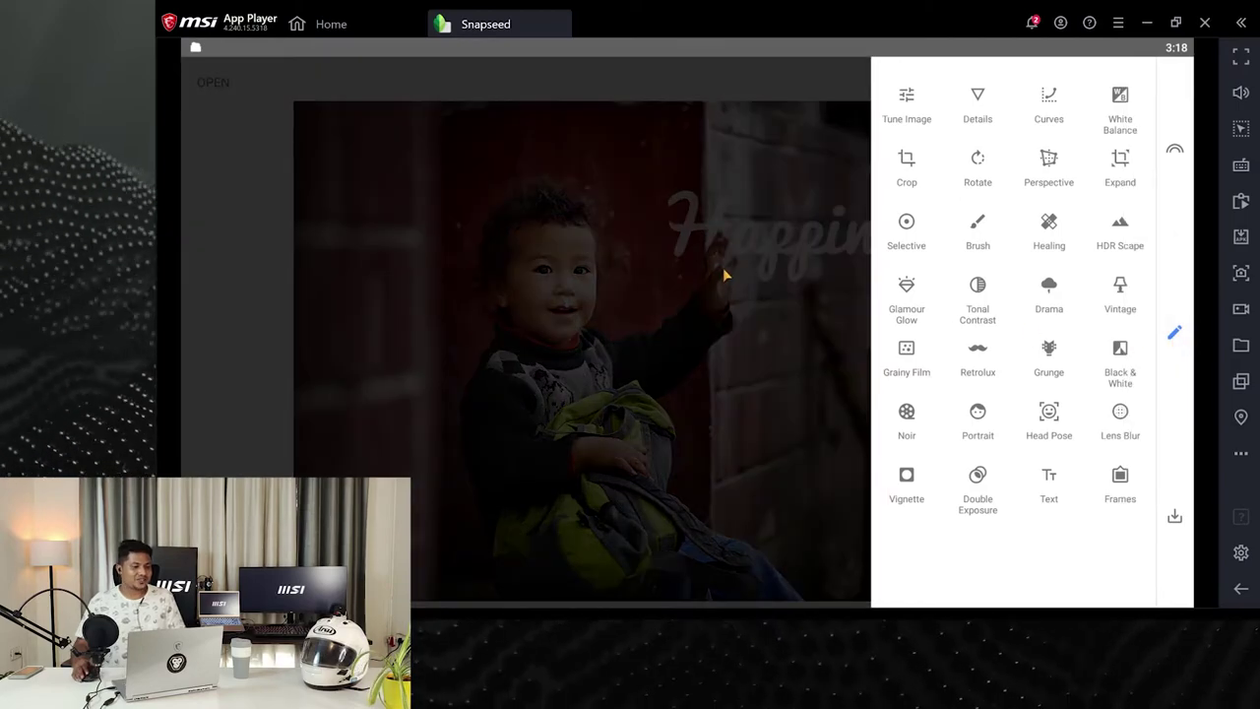
pyautogui.click(803, 224)
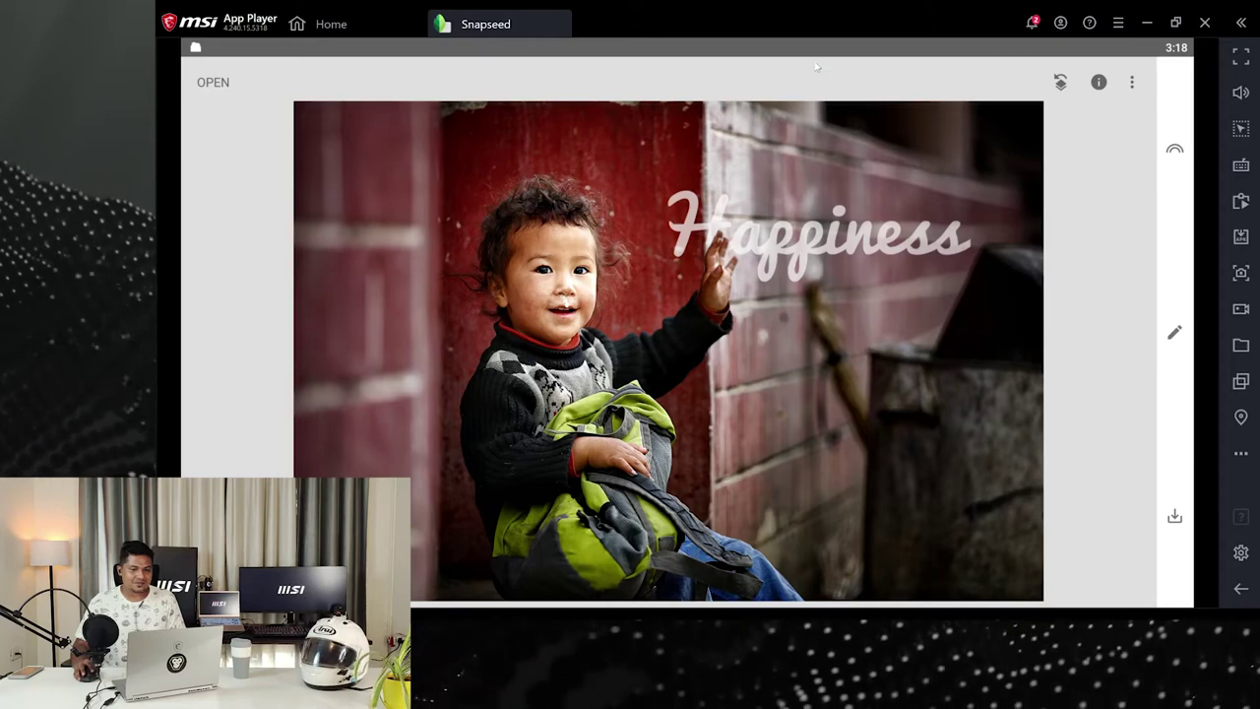
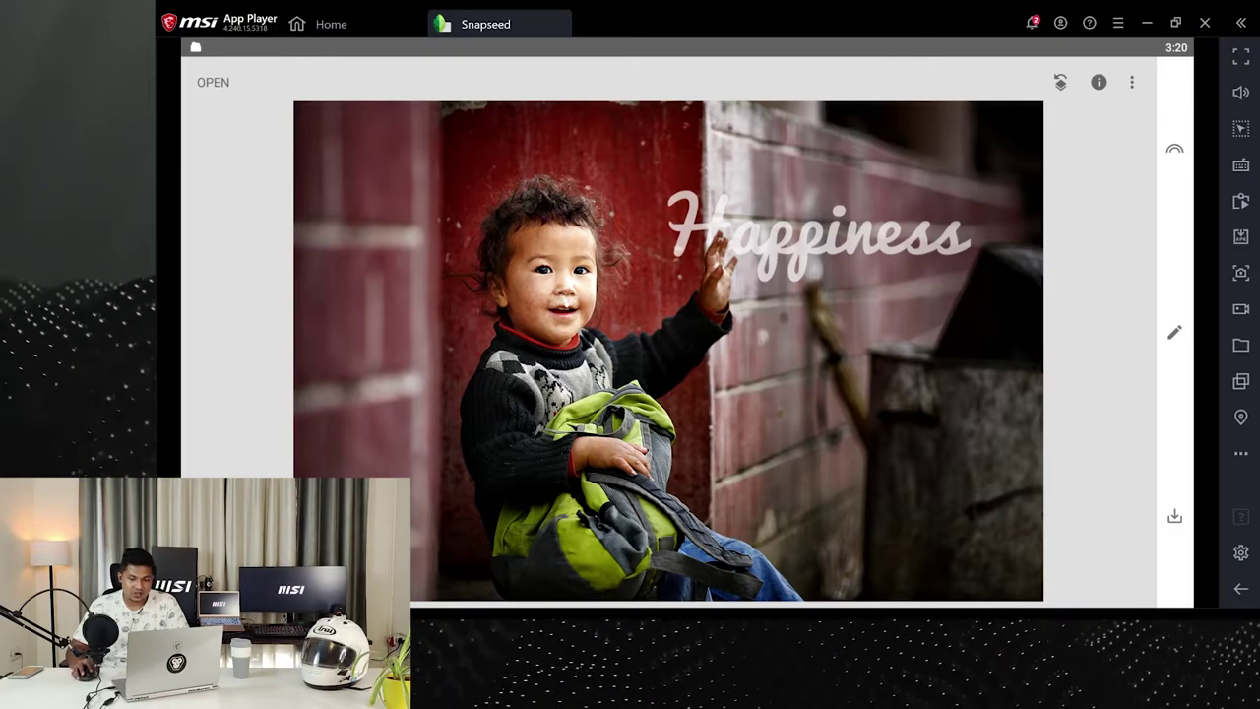
# Export a copy of the finished "Happiness" photo
pyautogui.click(1175, 516)
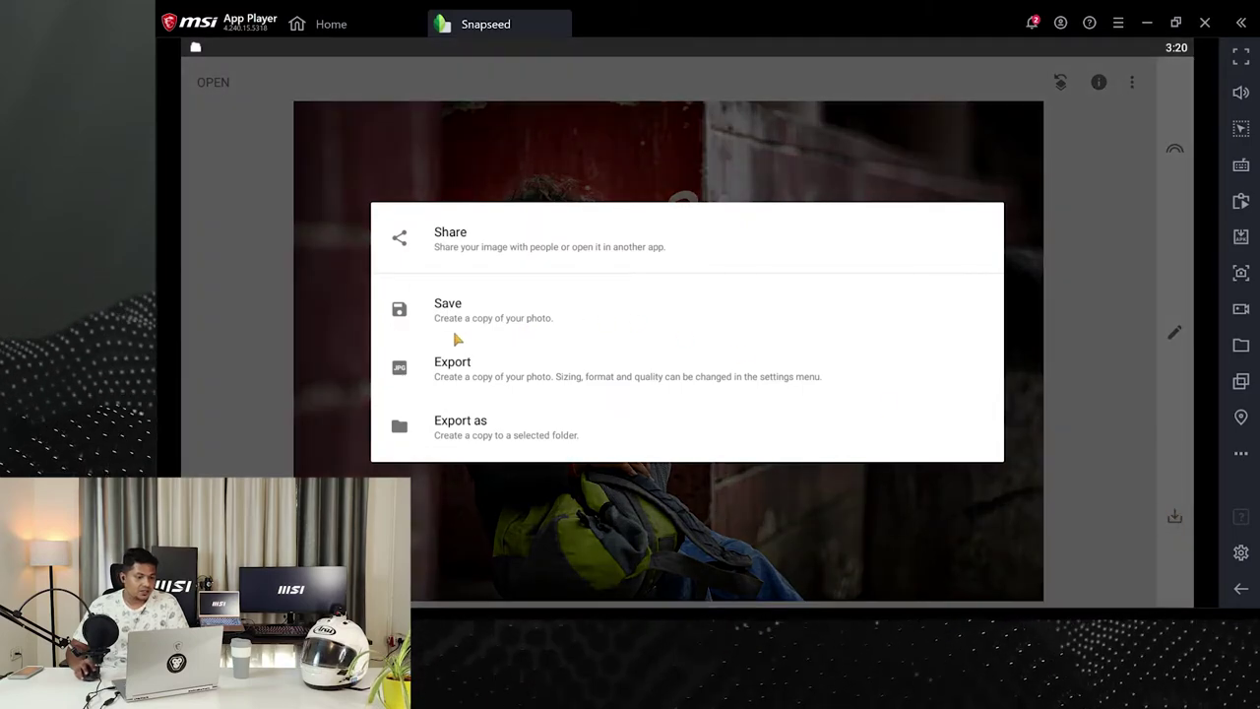
pyautogui.click(482, 381)
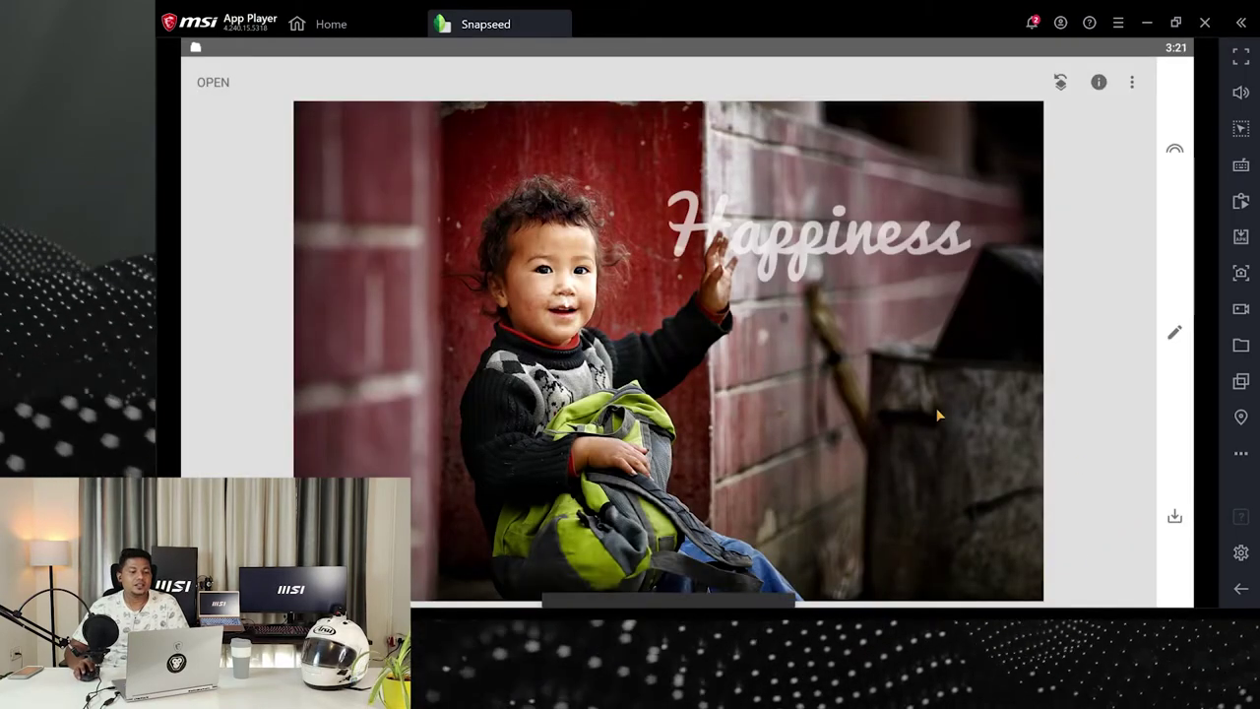
# Review the image sizing and the format and quality choices in the export settings without changing them, and return to the photo
pyautogui.click(1132, 85)
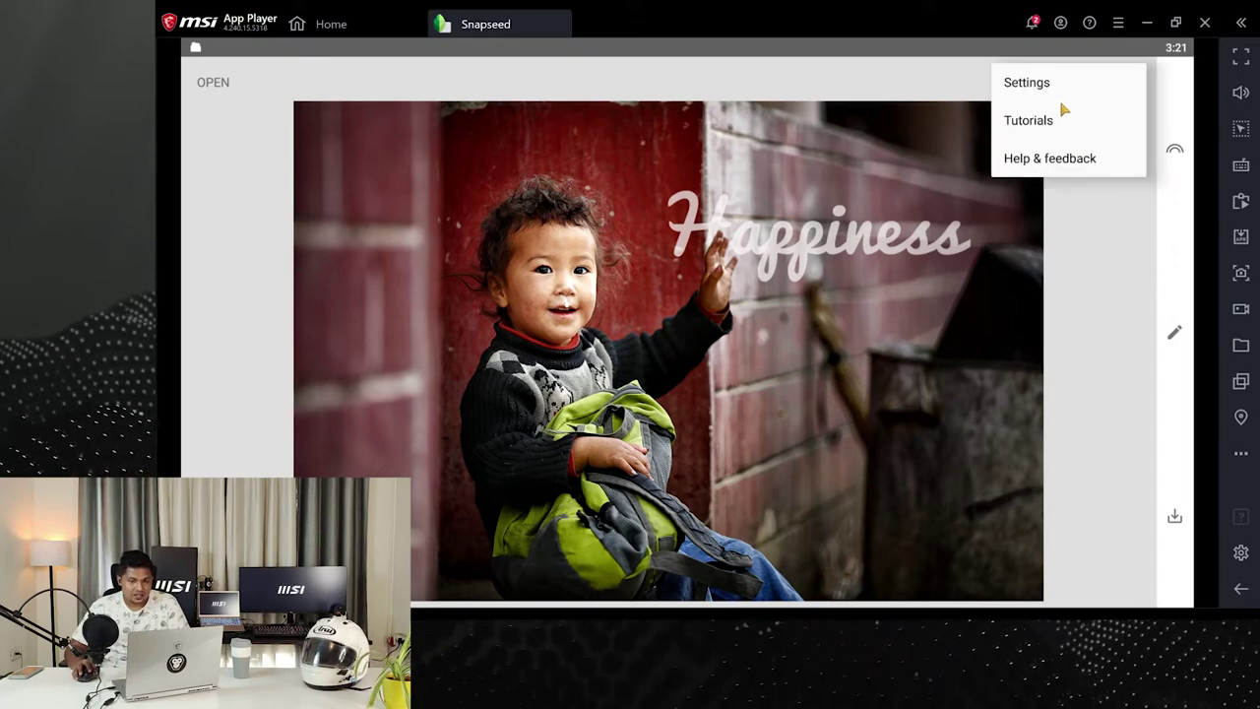
pyautogui.click(1026, 83)
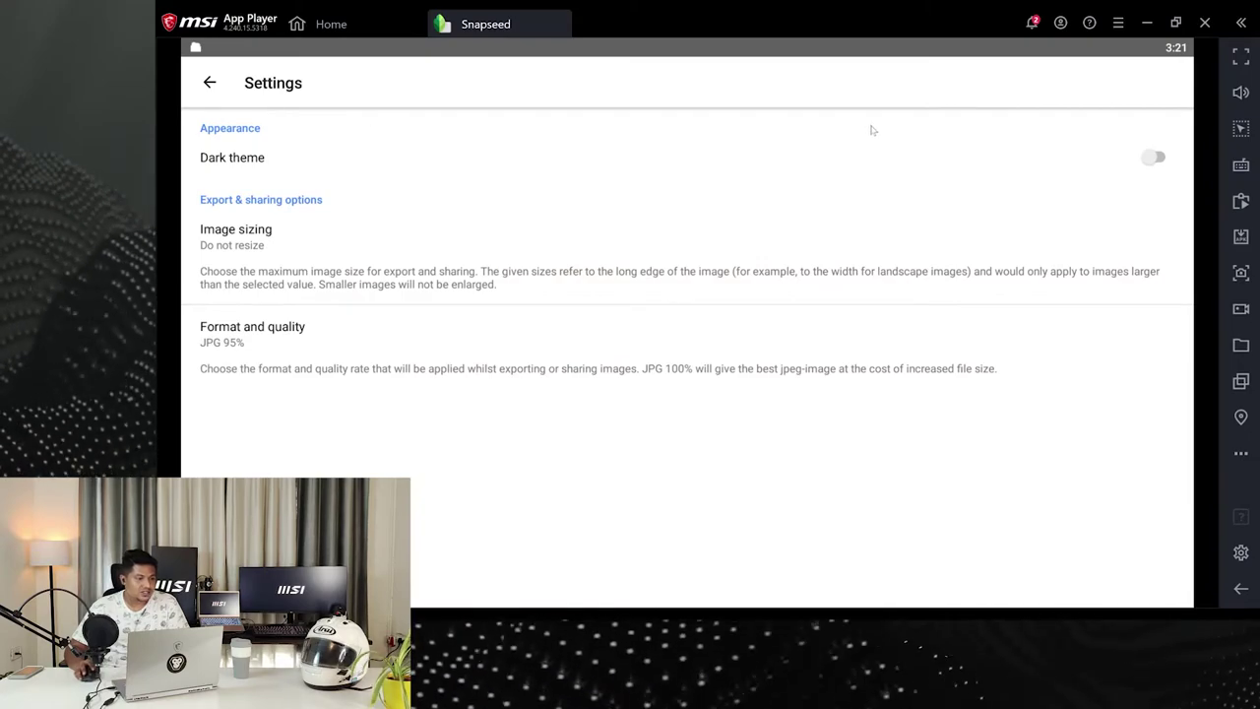
pyautogui.click(251, 242)
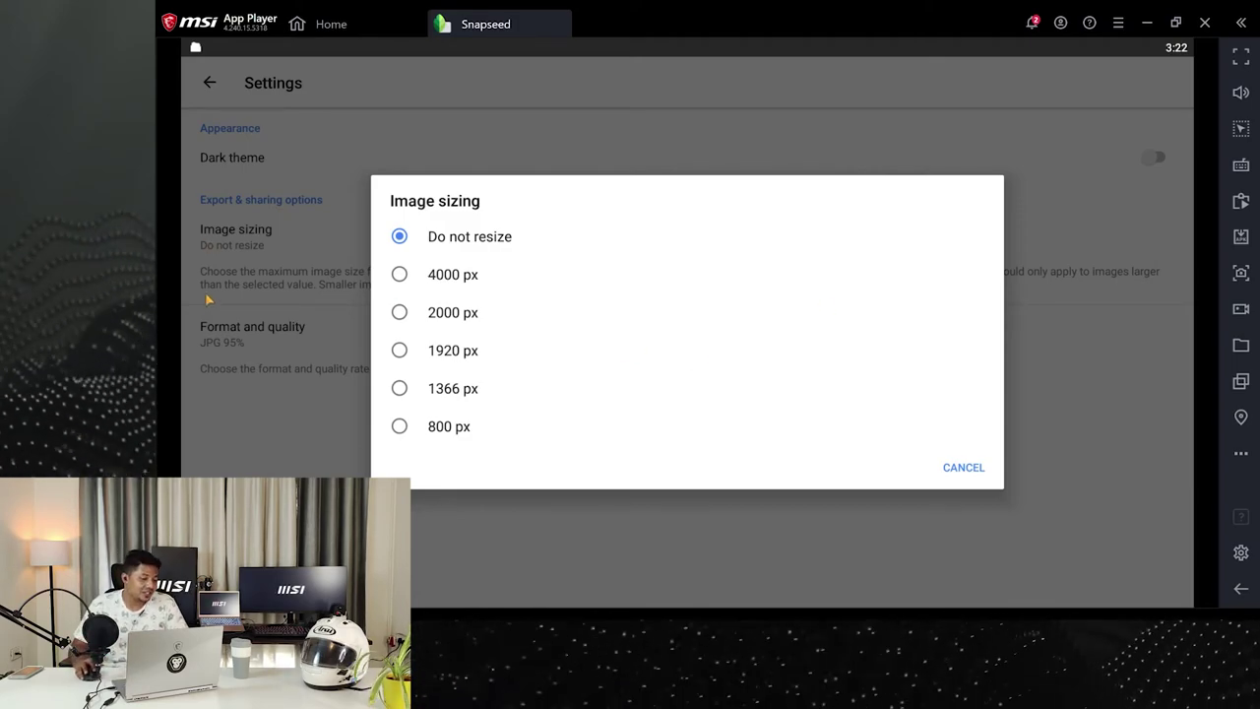
pyautogui.click(963, 470)
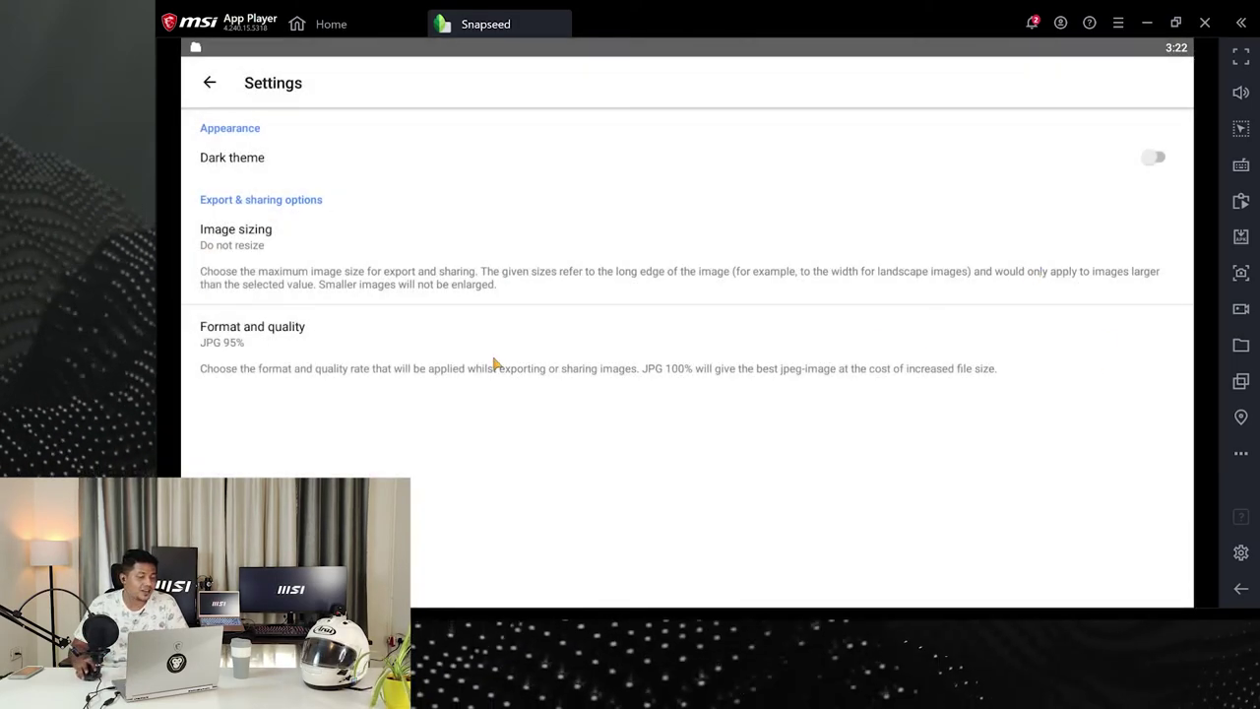
pyautogui.click(237, 349)
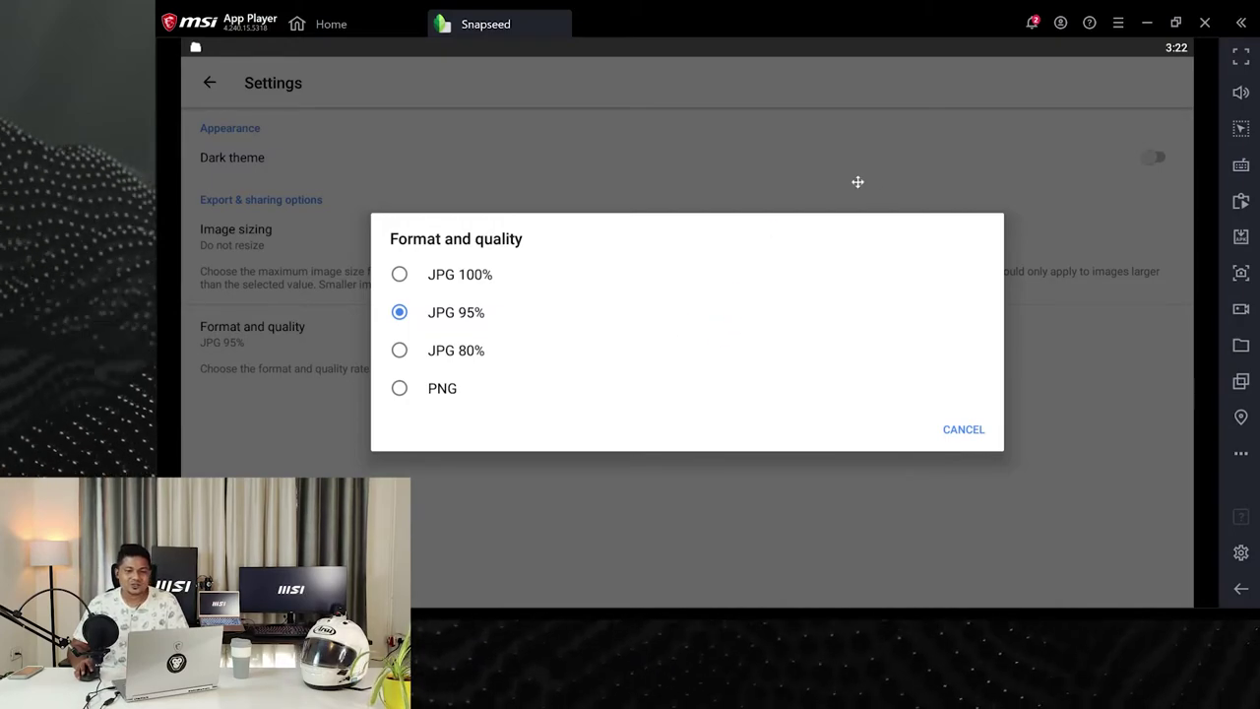
pyautogui.click(964, 433)
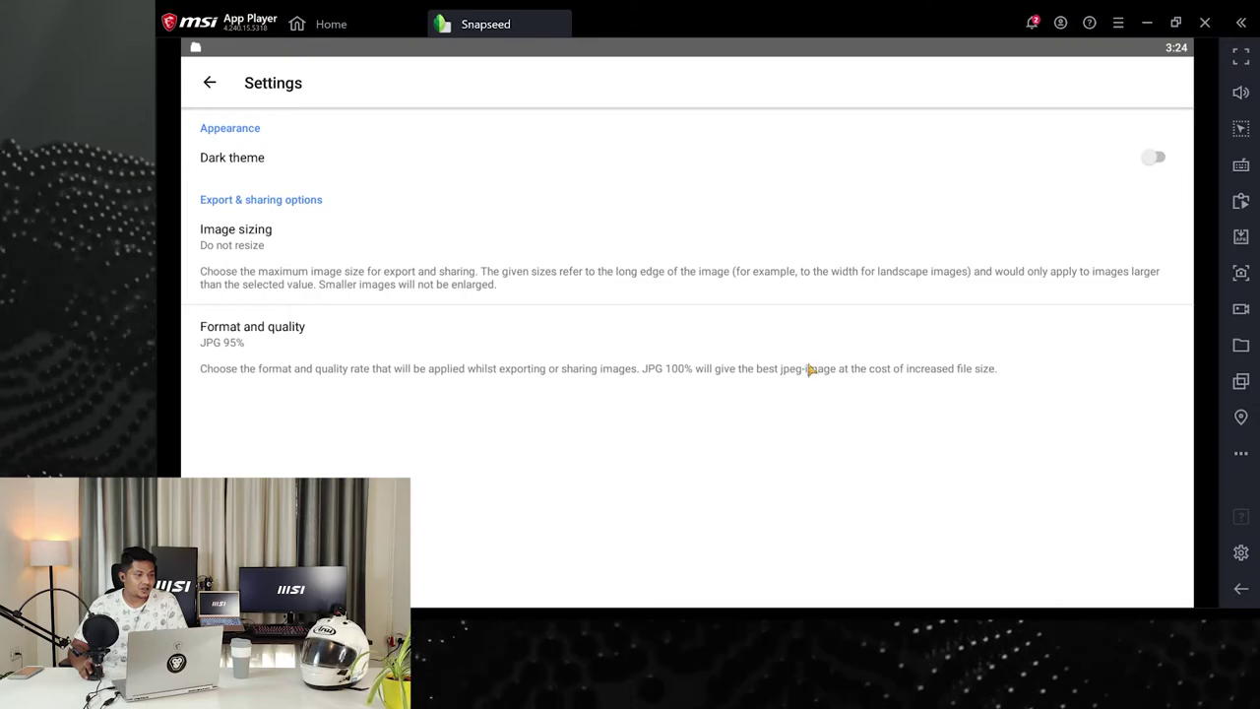
pyautogui.click(209, 80)
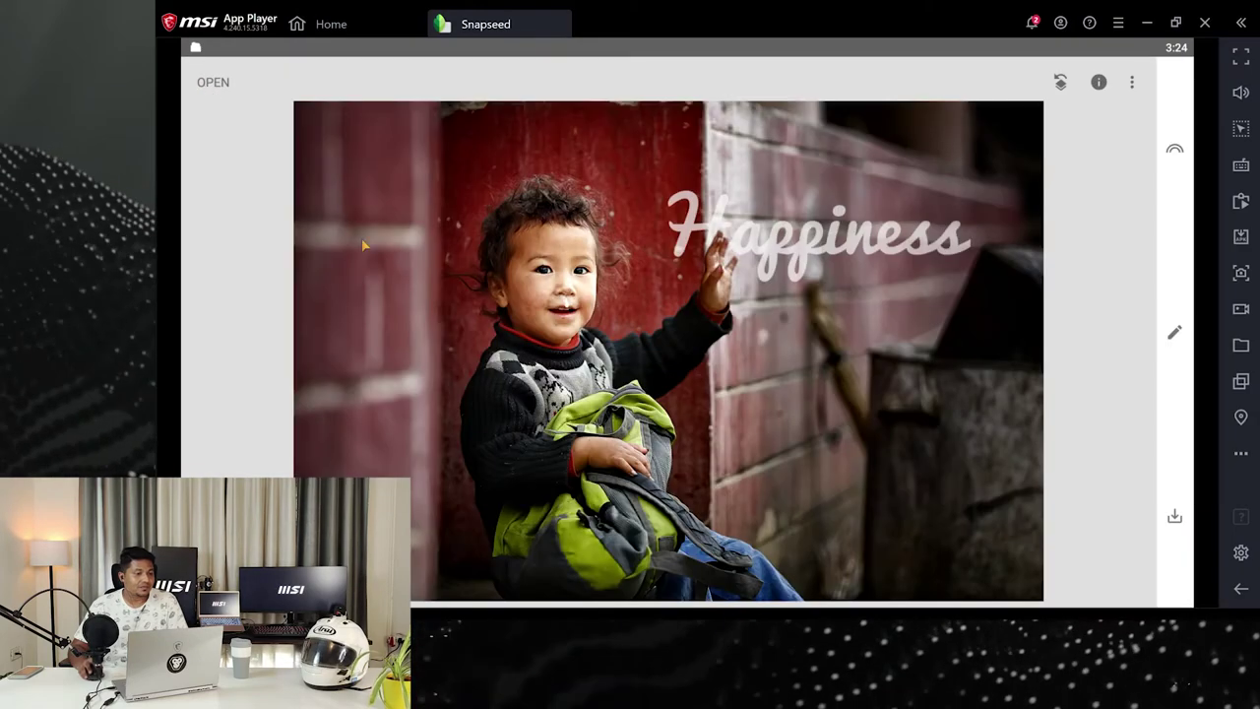
# Open the _NIS4986 photo of the man standing on a road with folded arms from the recent images
pyautogui.click(214, 75)
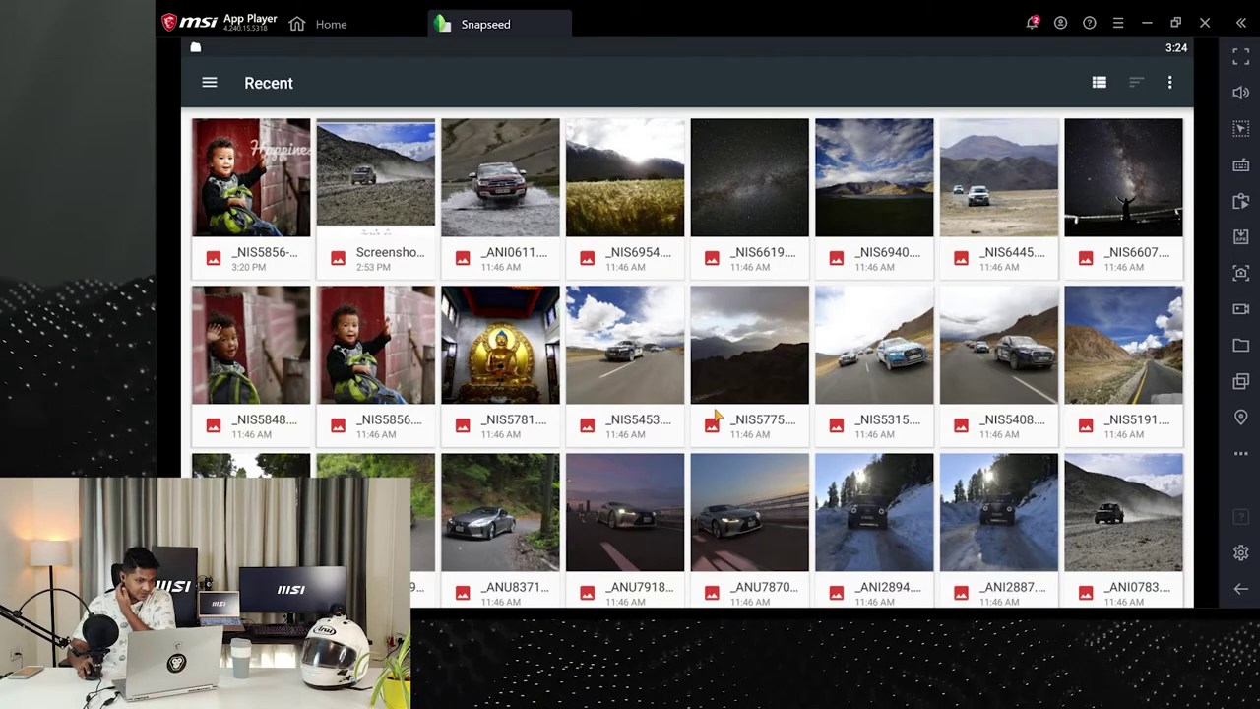
pyautogui.scroll(-3, 738, 335)
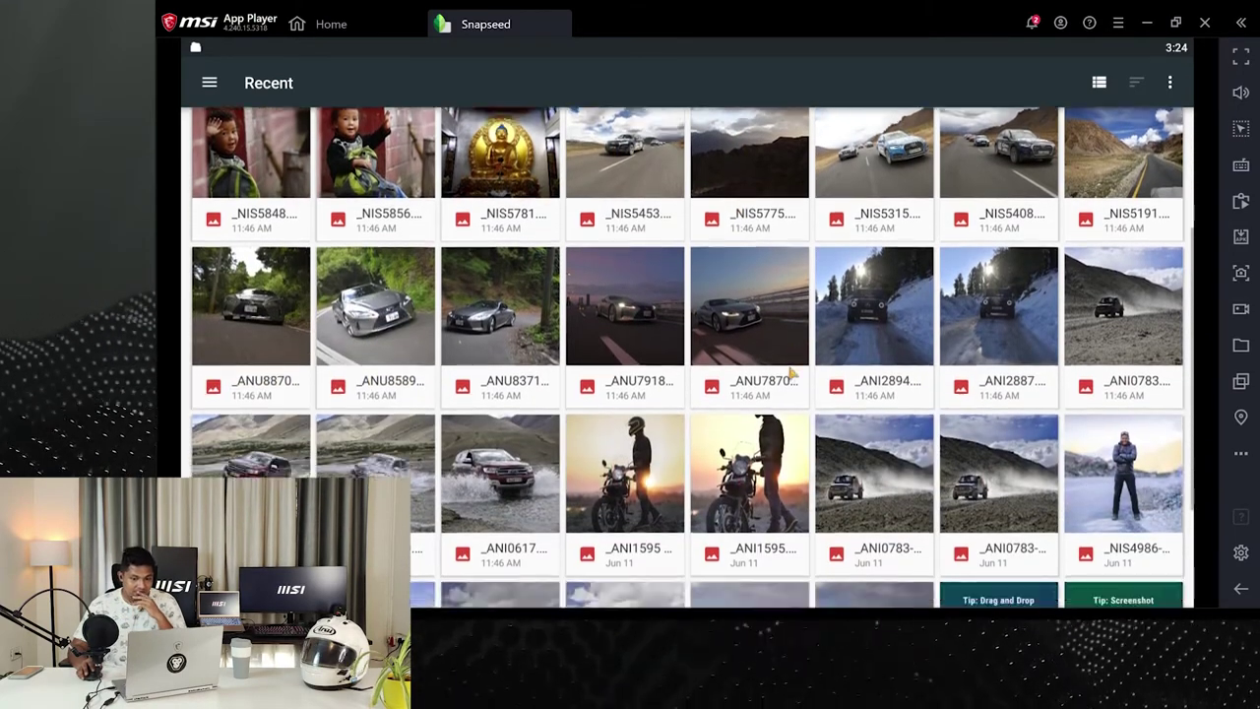
pyautogui.scroll(-2, 792, 372)
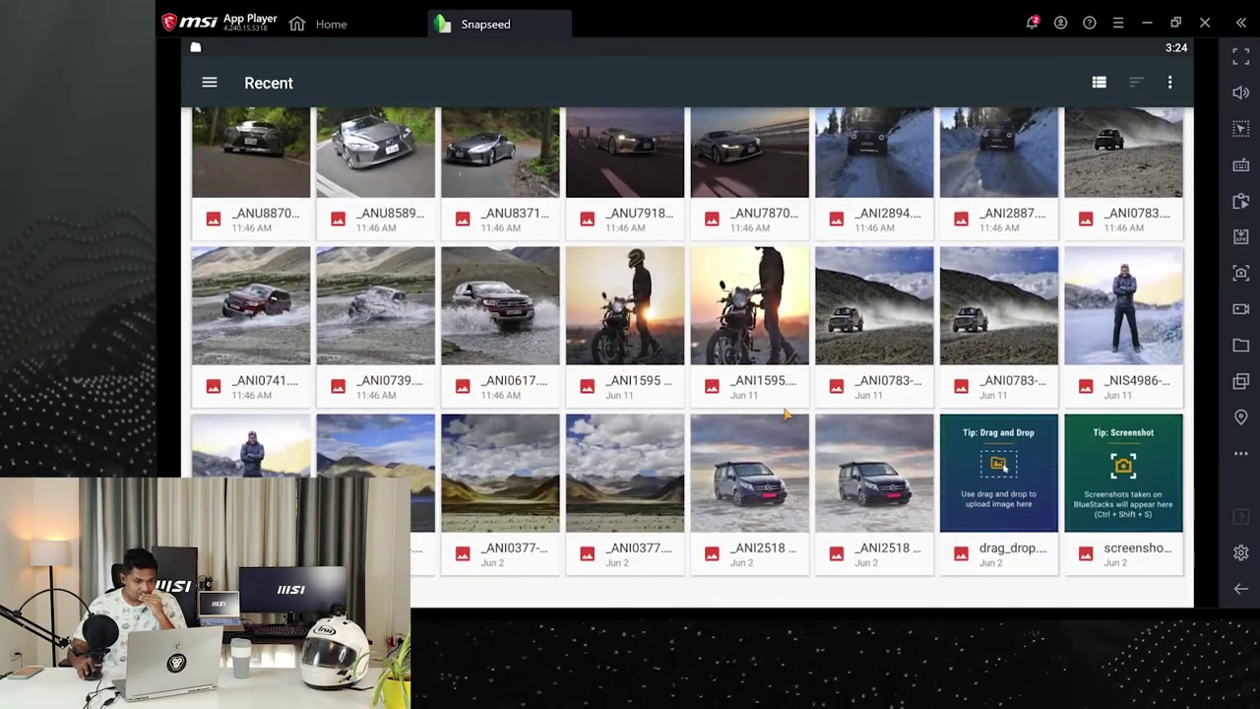
pyautogui.scroll(-2, 786, 416)
pyautogui.scroll(3, 646, 467)
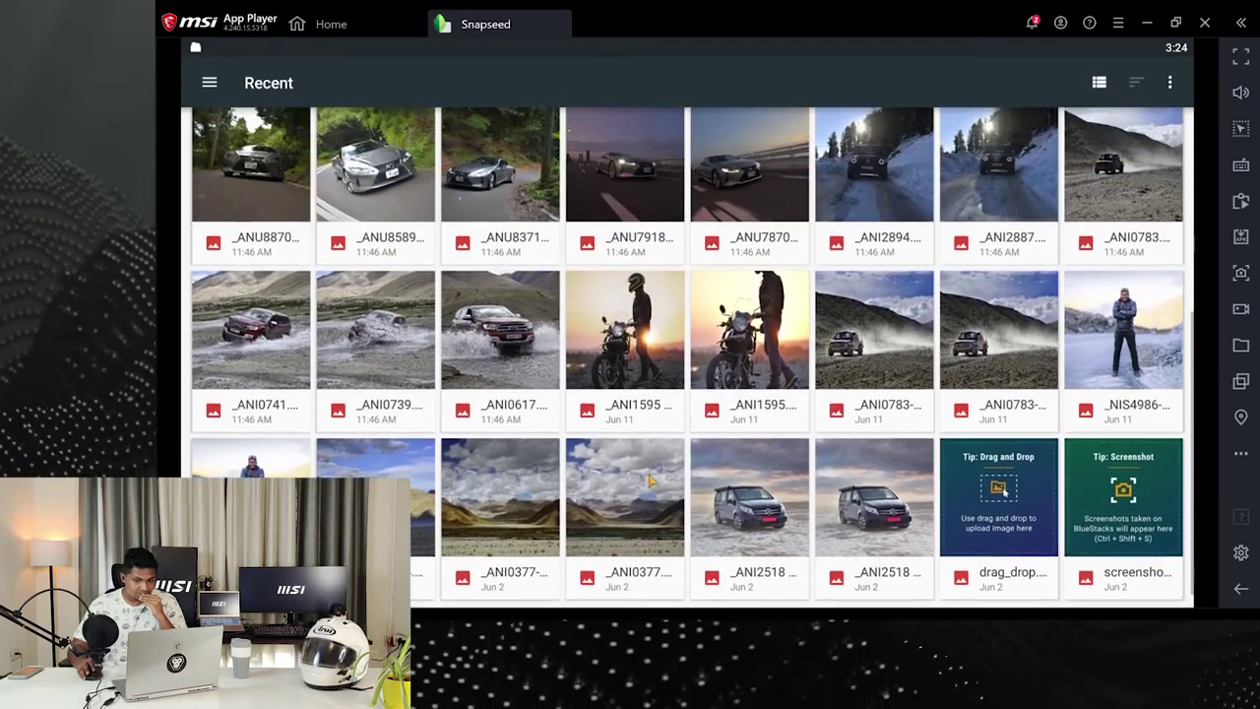
pyautogui.scroll(3, 649, 479)
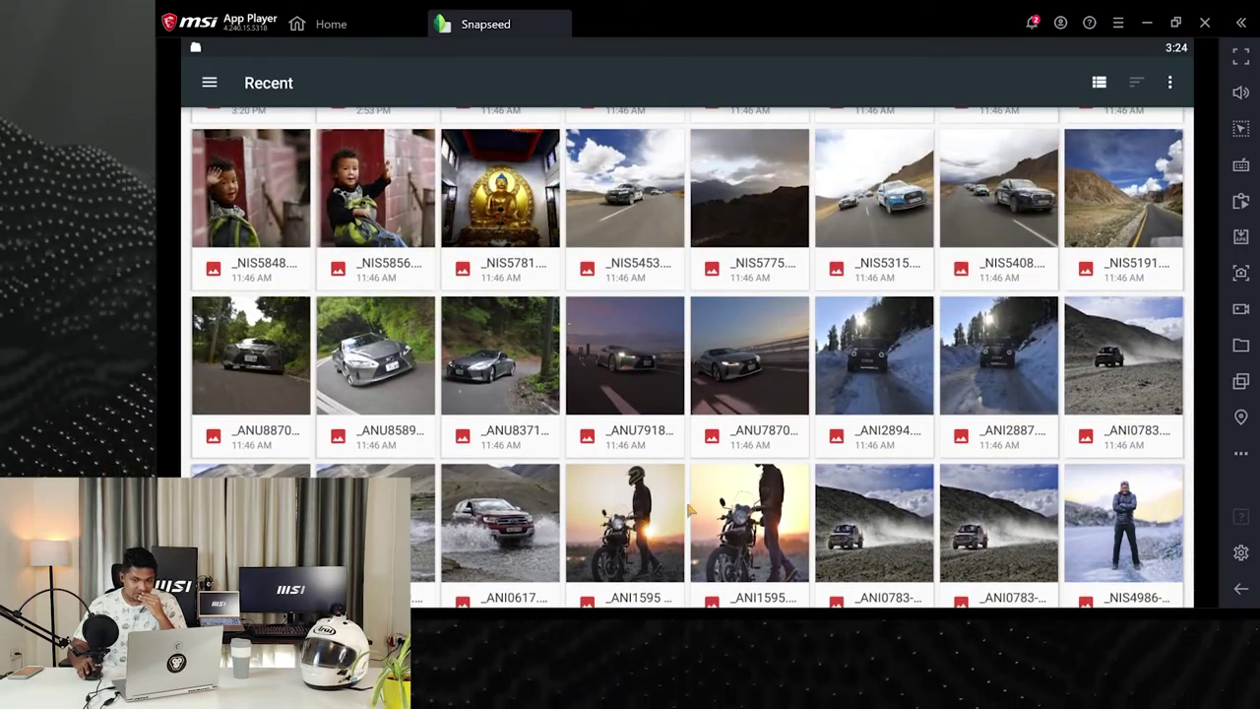
pyautogui.click(1160, 524)
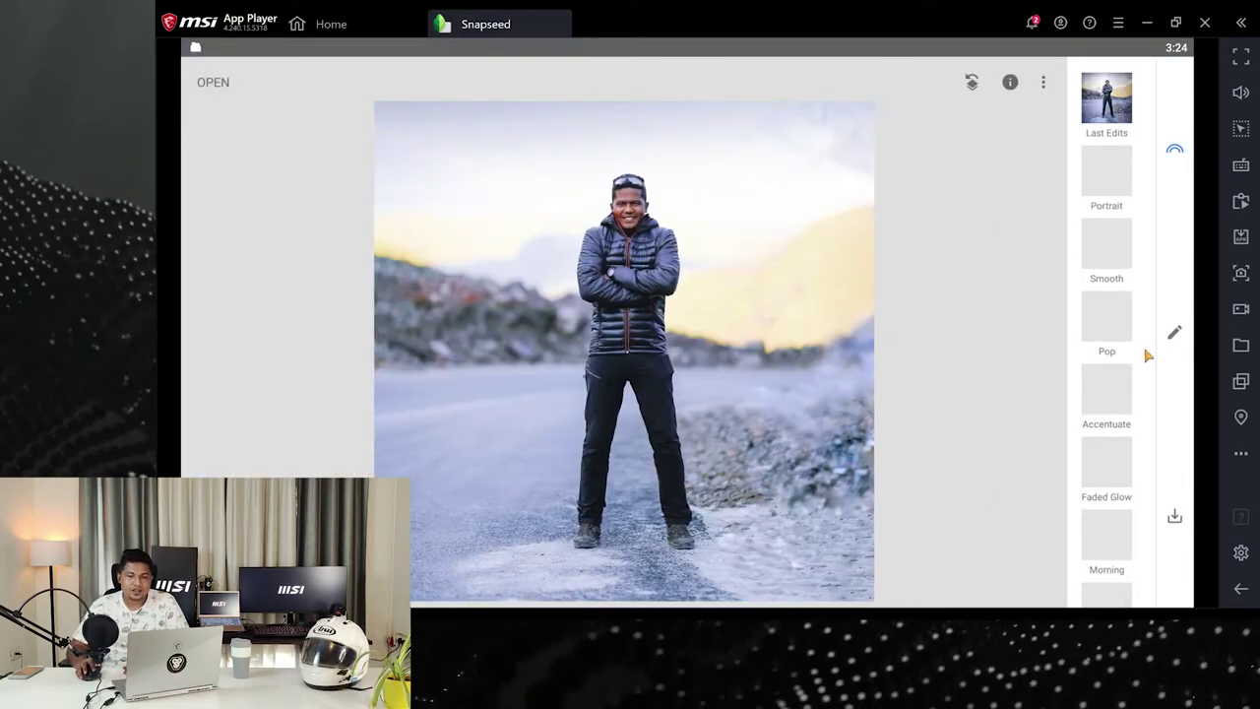
# Darken the man's photo with Tune Image at brightness -26 and apply the adjustment
pyautogui.click(1175, 333)
pyautogui.click(908, 101)
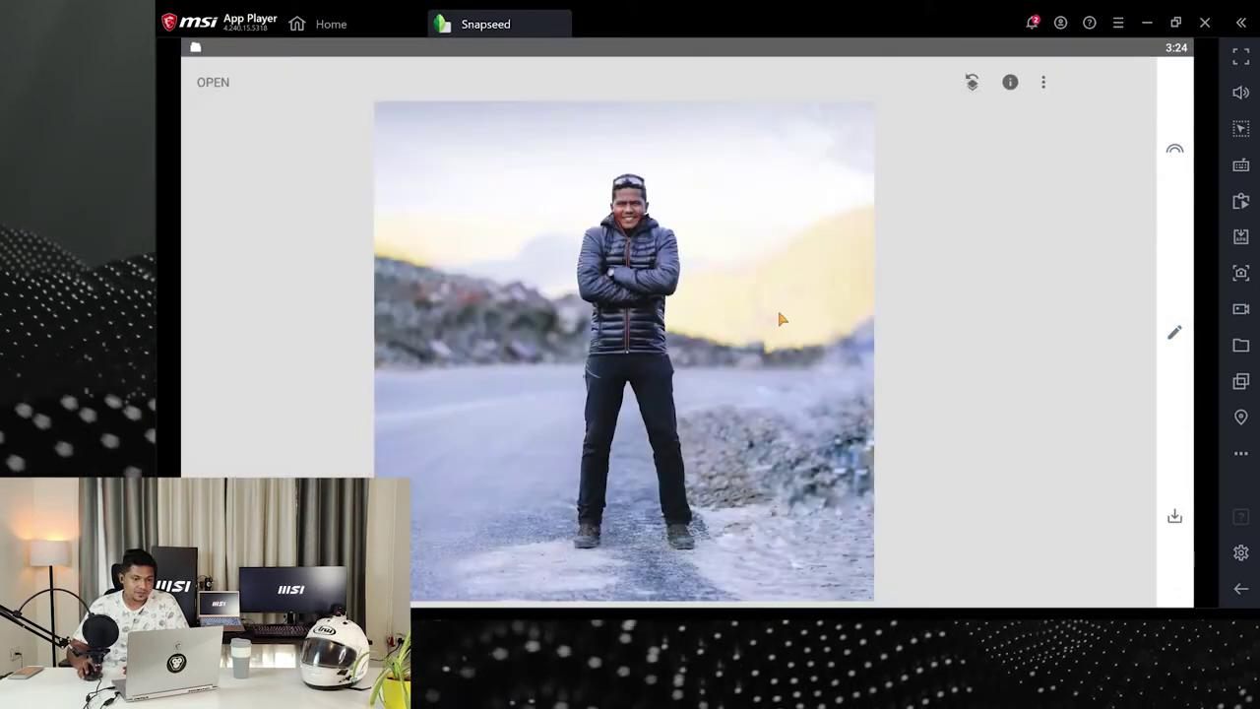
pyautogui.moveTo(801, 382); pyautogui.dragTo(401, 425)
pyautogui.moveTo(809, 386); pyautogui.dragTo(754, 465)
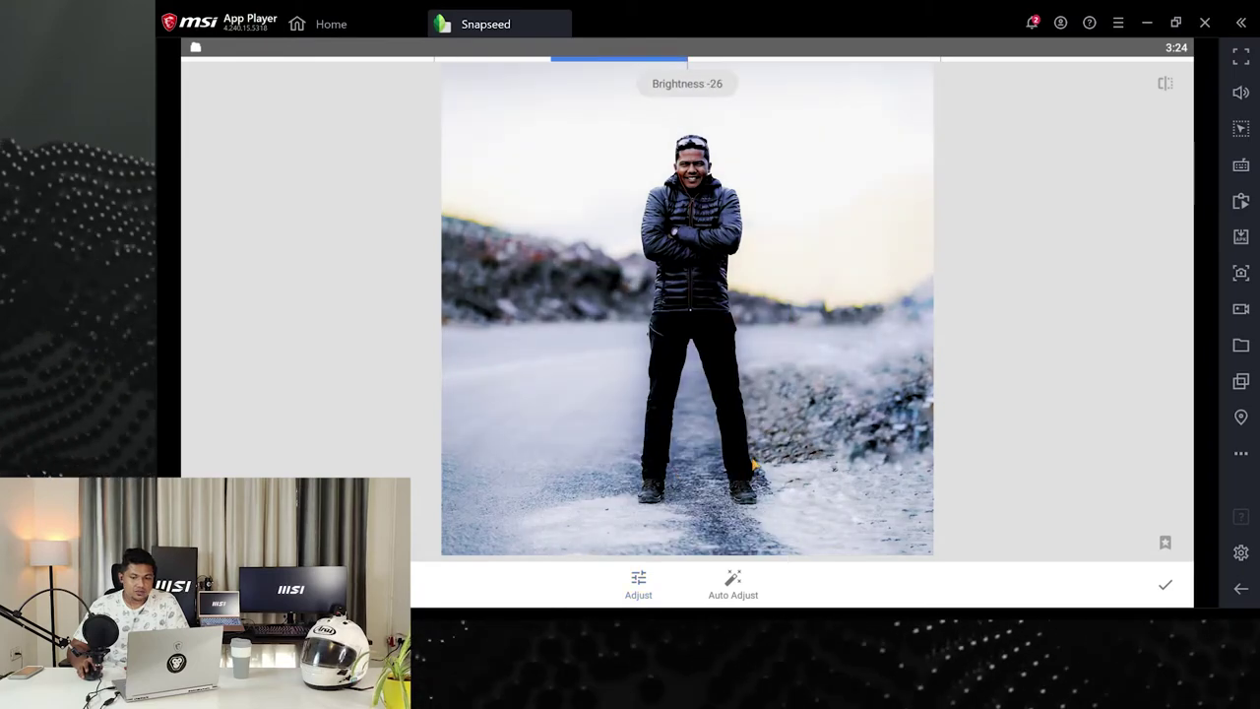
pyautogui.click(1165, 585)
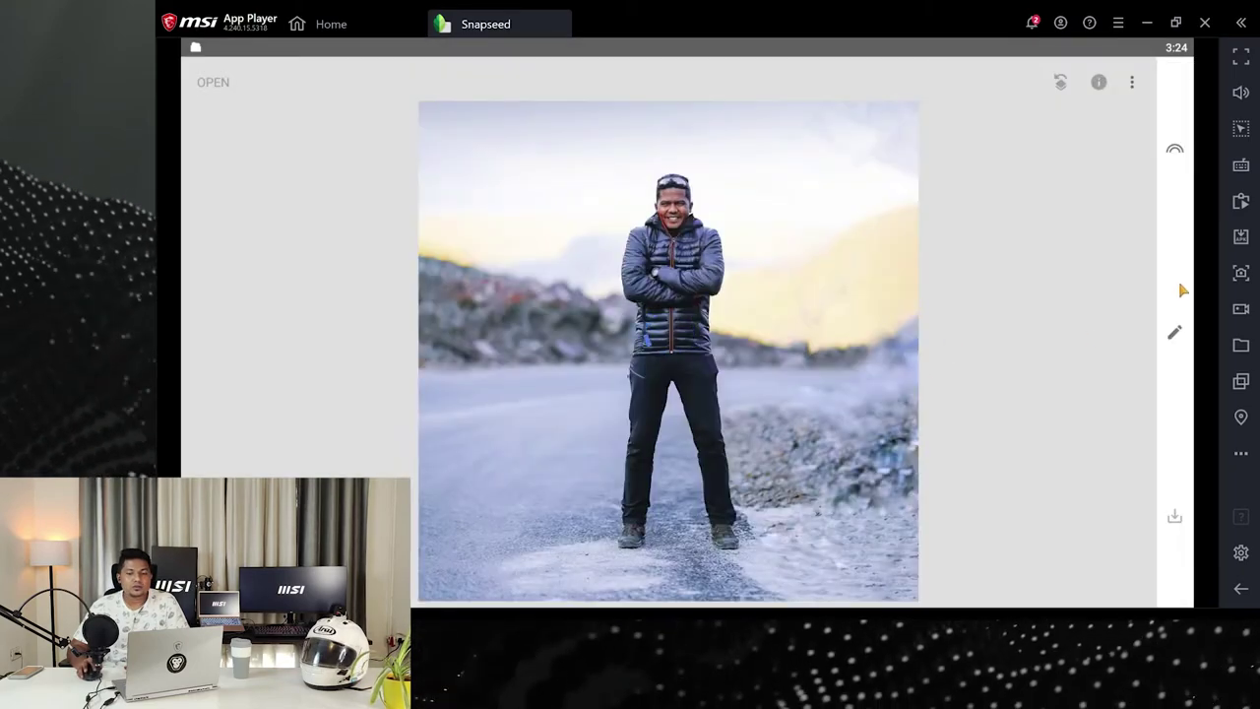
# Start Double Exposure on the man's photo and add the _NIS5775 photo of dark mountains under a cloudy sky as the overlay
pyautogui.click(1174, 334)
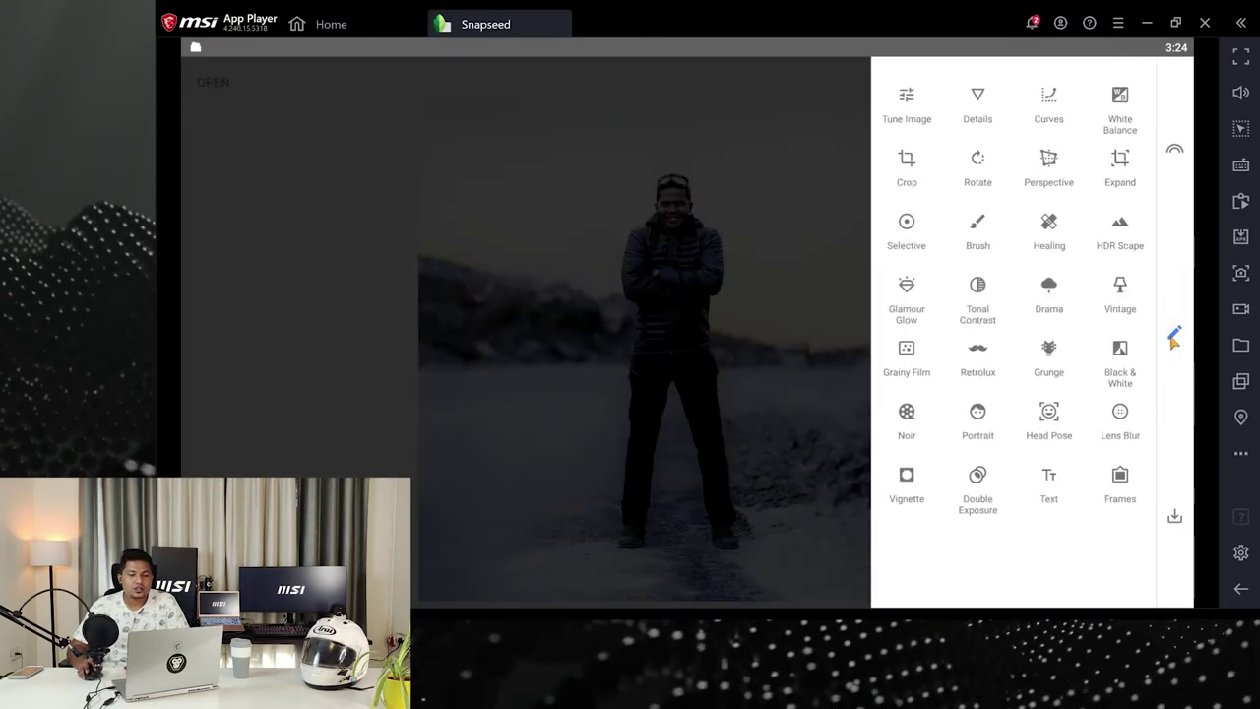
pyautogui.click(979, 482)
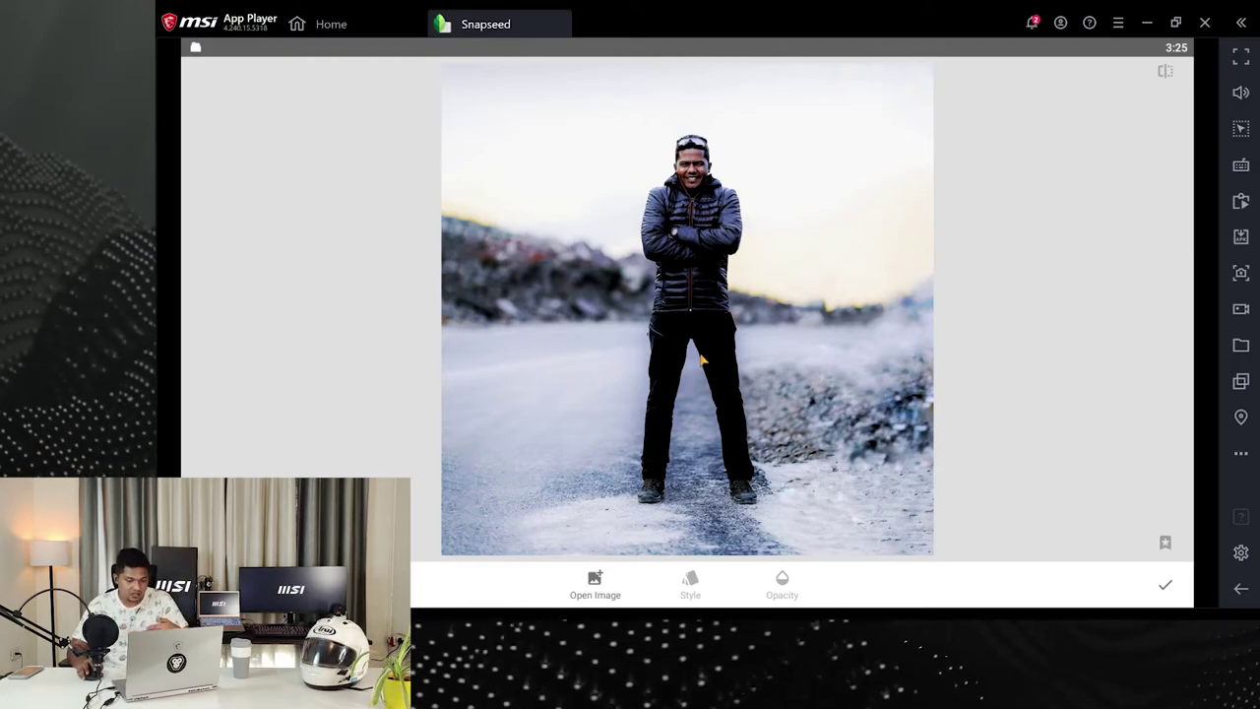
pyautogui.click(587, 589)
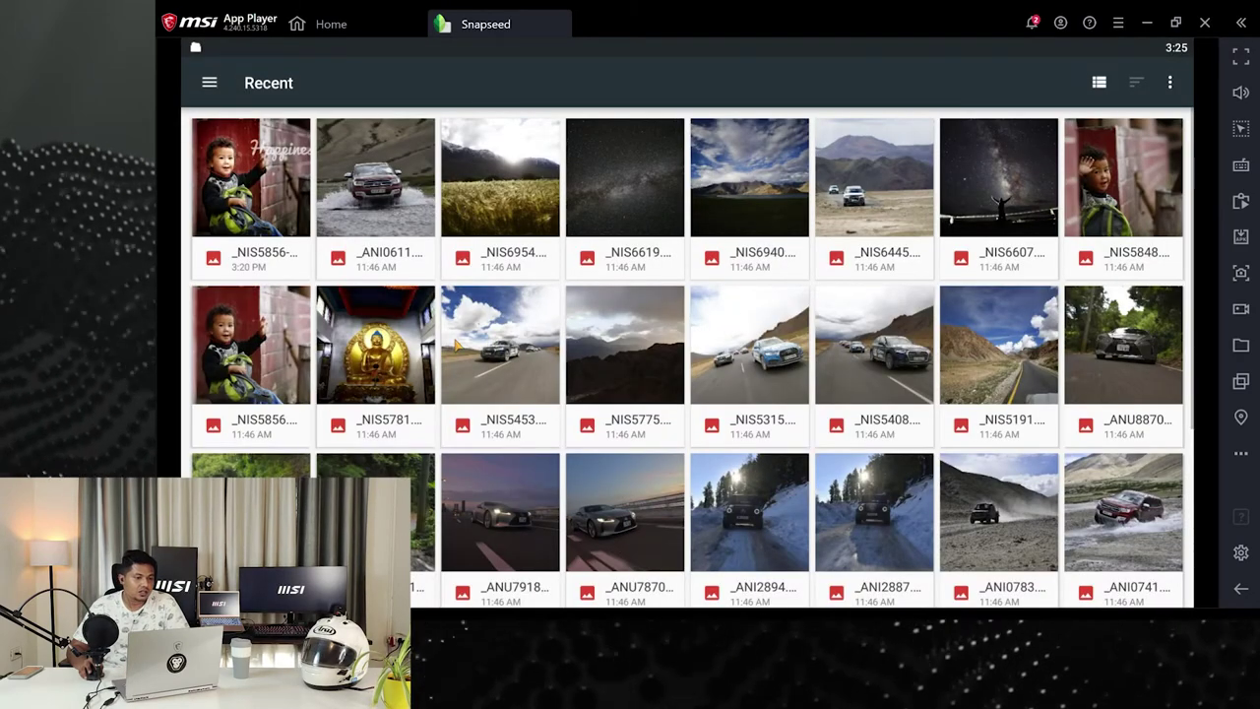
pyautogui.scroll(-5, 642, 147)
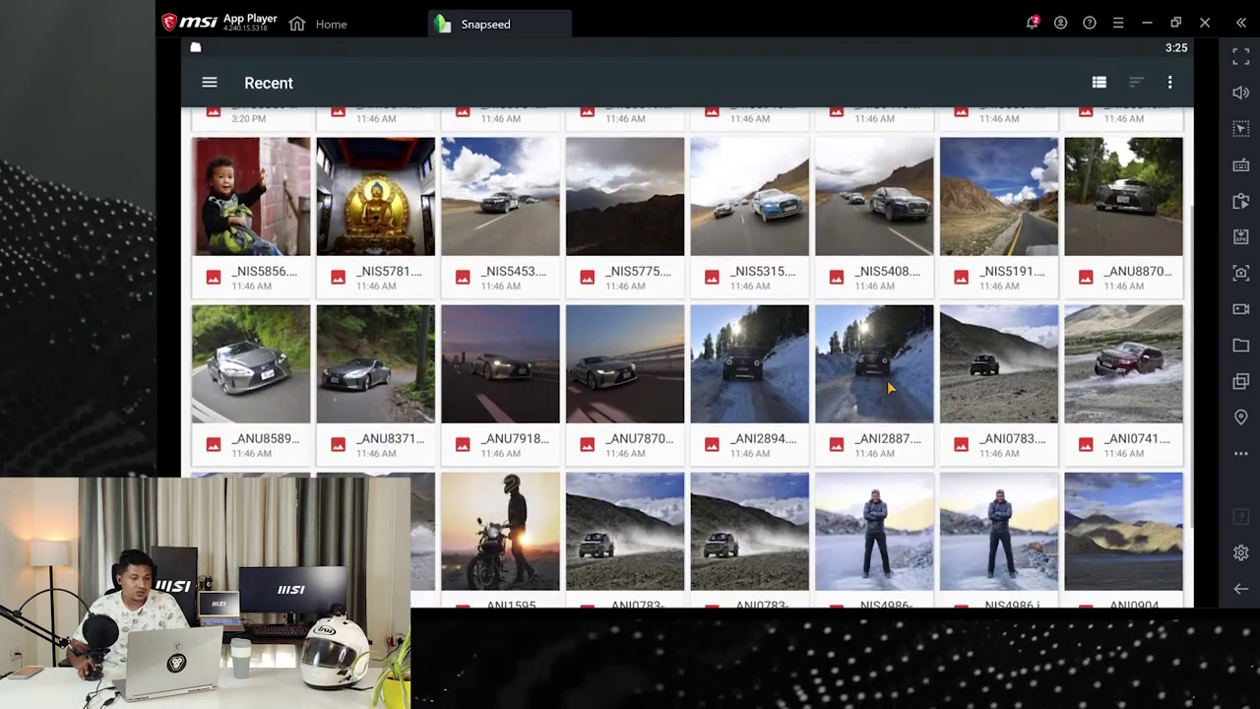
pyautogui.scroll(5, 630, 196)
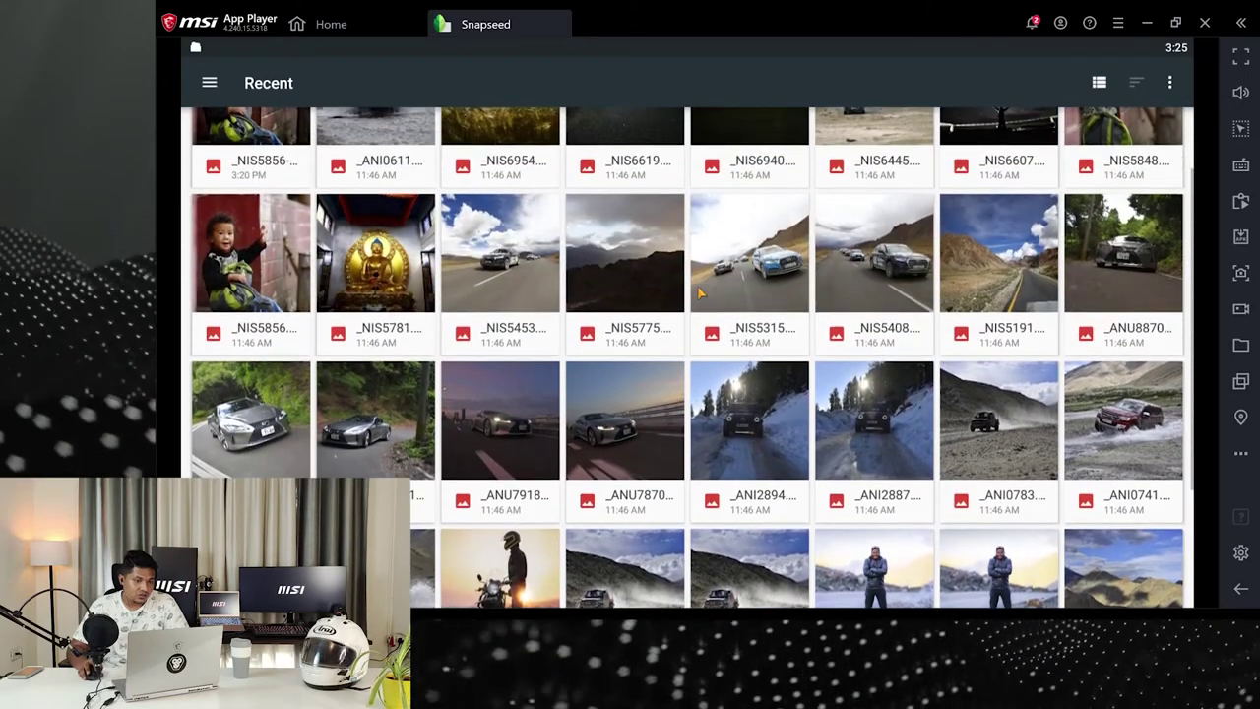
pyautogui.click(620, 245)
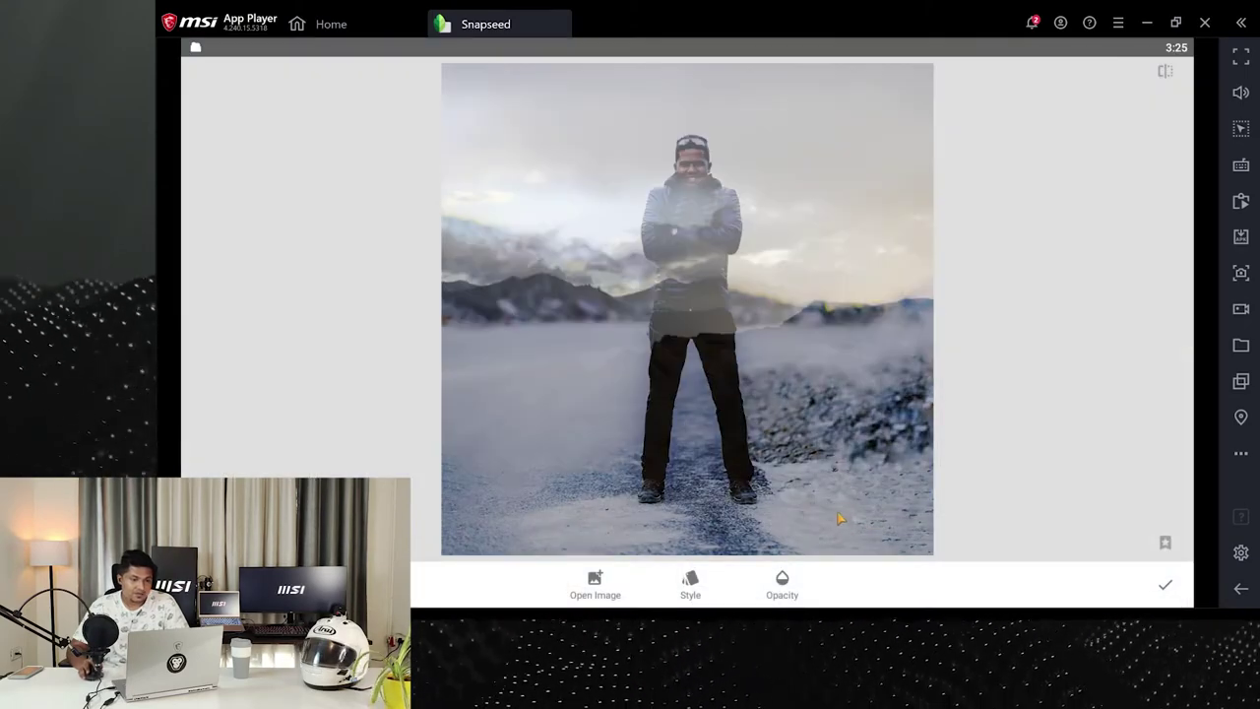
# Try the Subtract and Overlay styles, and settle on a lighter blend that shows the mountains mainly within the man's dark silhouette
pyautogui.click(694, 583)
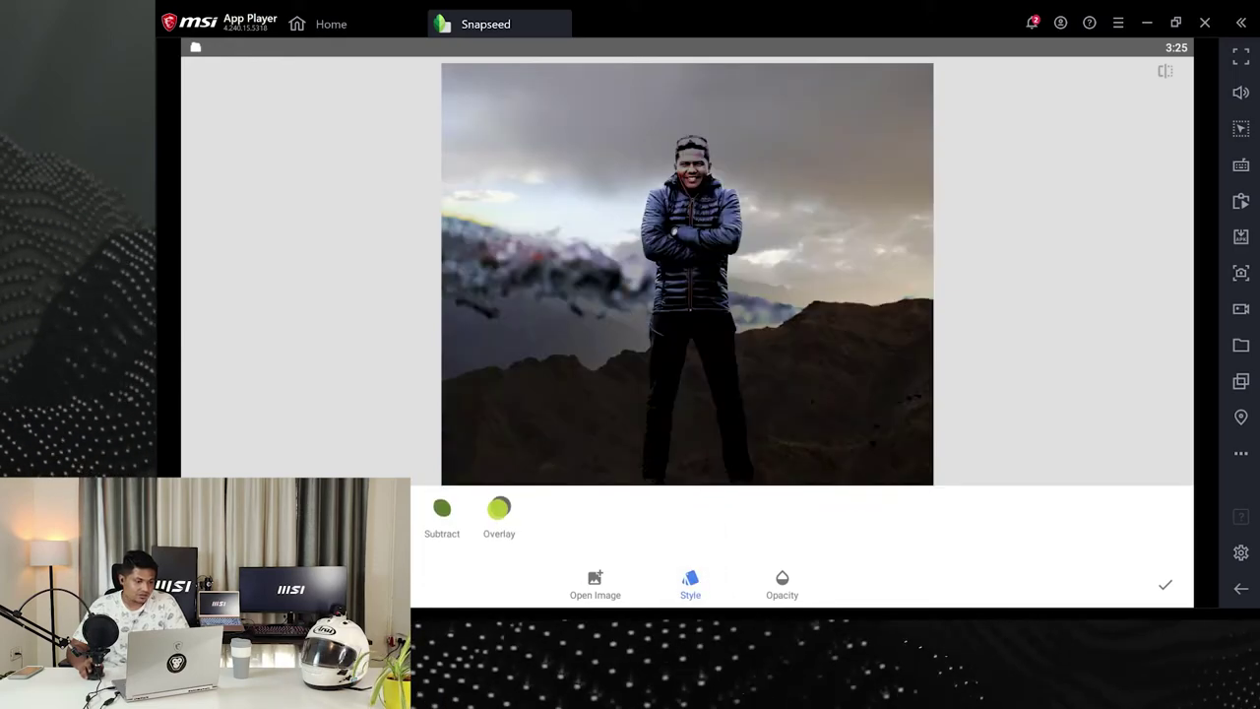
pyautogui.click(445, 514)
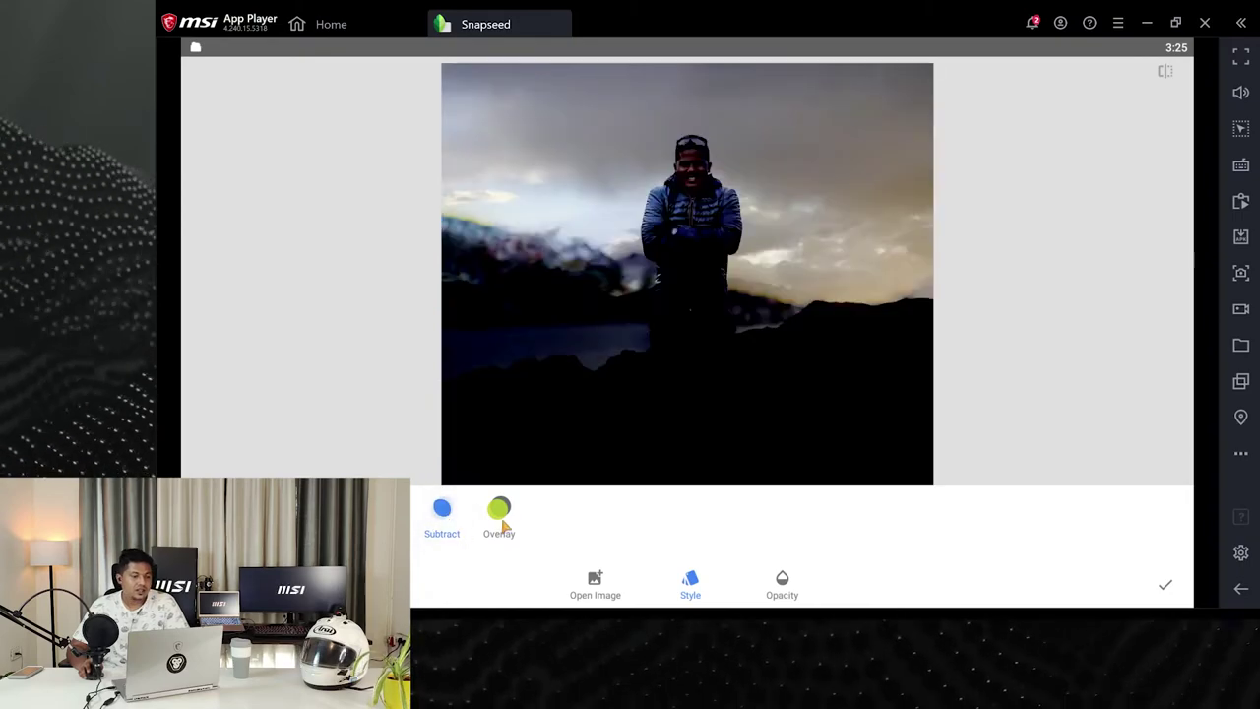
pyautogui.click(499, 510)
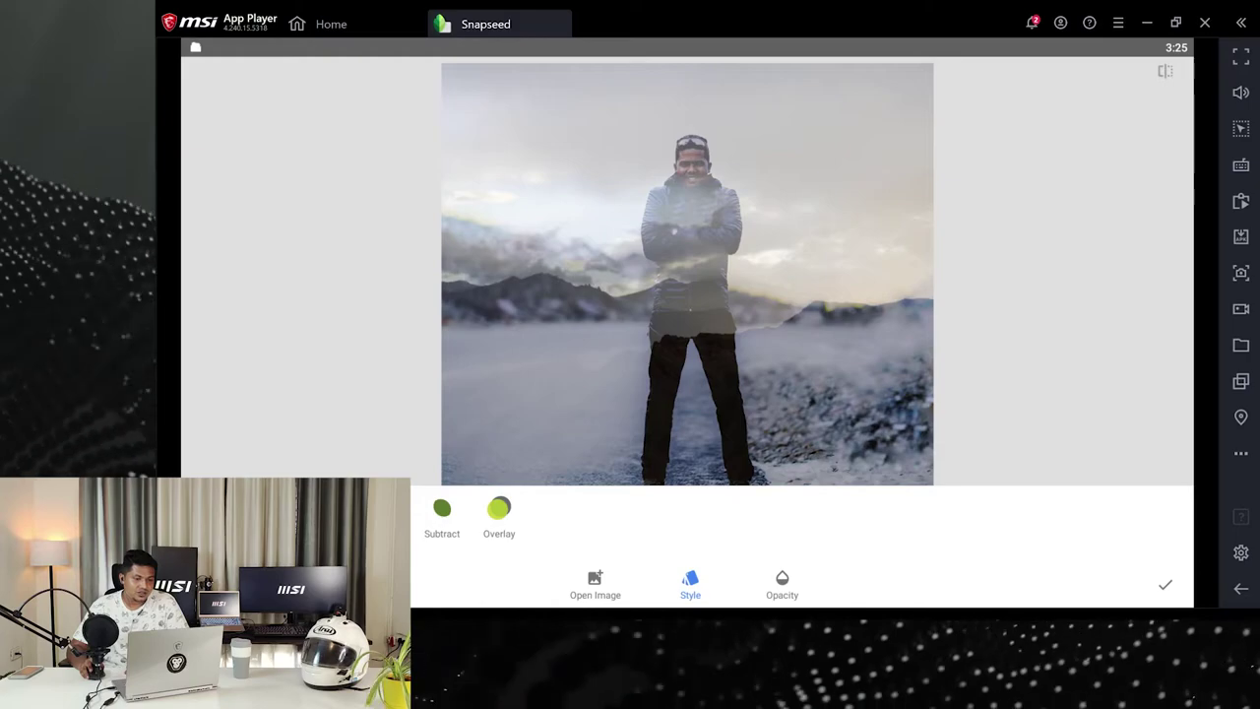
pyautogui.click(740, 254)
pyautogui.moveTo(741, 254); pyautogui.dragTo(761, 286)
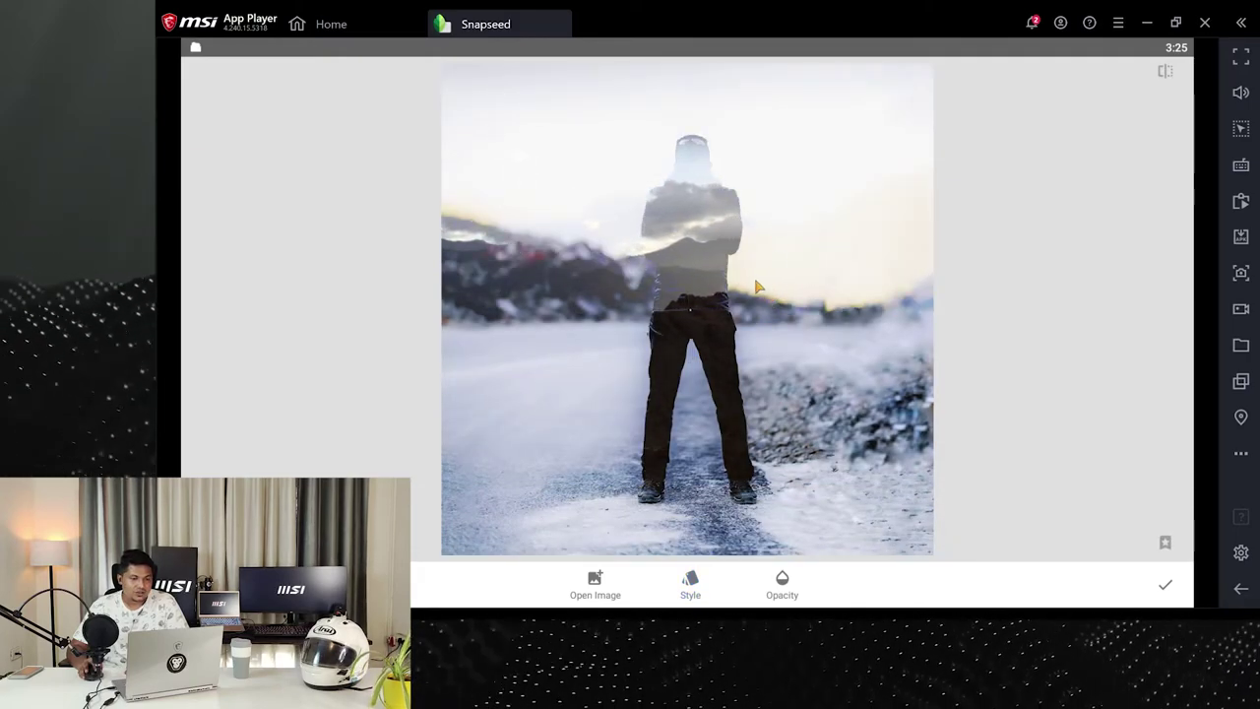
# Set the overlay's opacity slightly below the midpoint, reposition the mountain image over the man's upper body, and apply the double exposure
pyautogui.click(777, 586)
pyautogui.moveTo(683, 538)
pyautogui.mouseDown()
pyautogui.moveTo(860, 534)
pyautogui.moveTo(618, 534)
pyautogui.moveTo(686, 539)
pyautogui.moveTo(667, 539)
pyautogui.mouseUp()
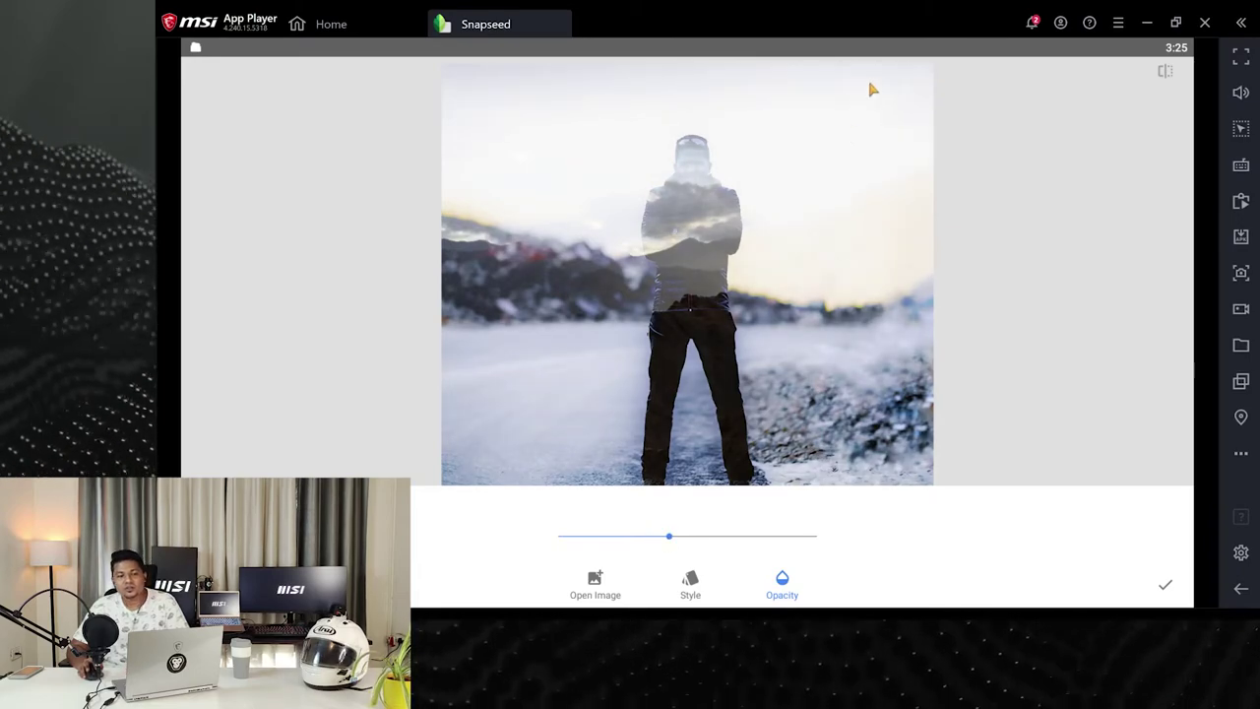
pyautogui.click(577, 279)
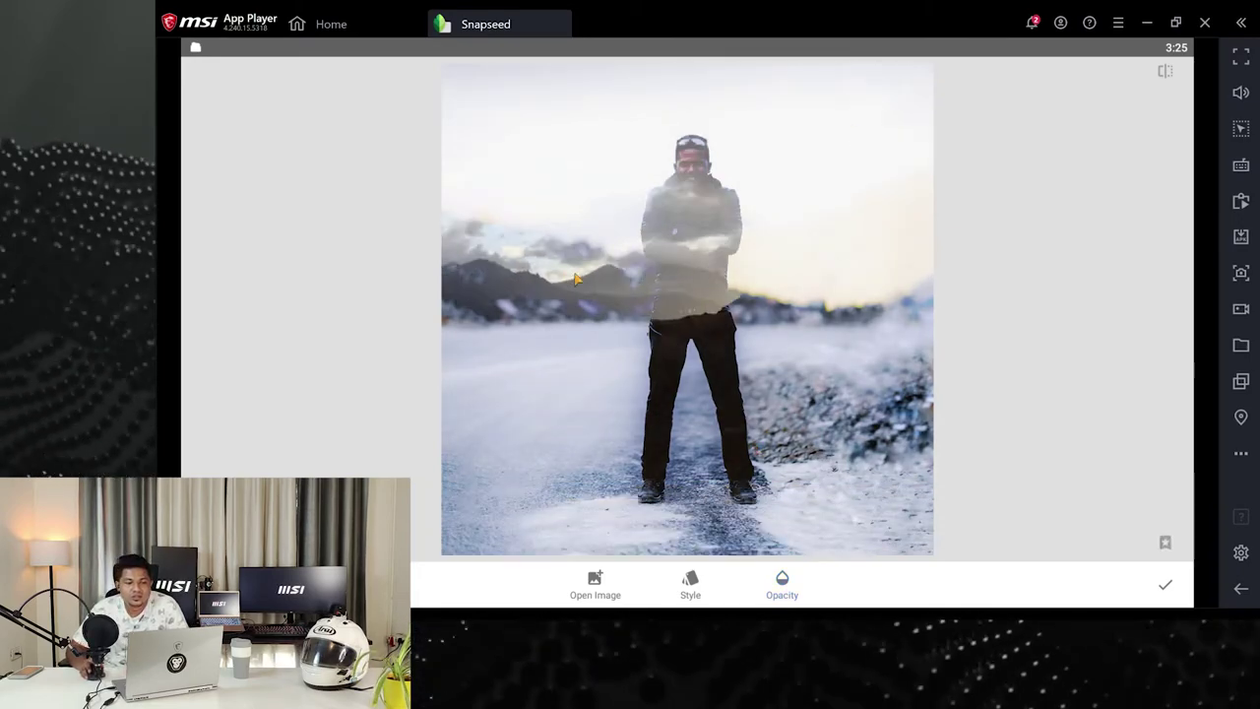
pyautogui.moveTo(577, 279); pyautogui.dragTo(614, 222)
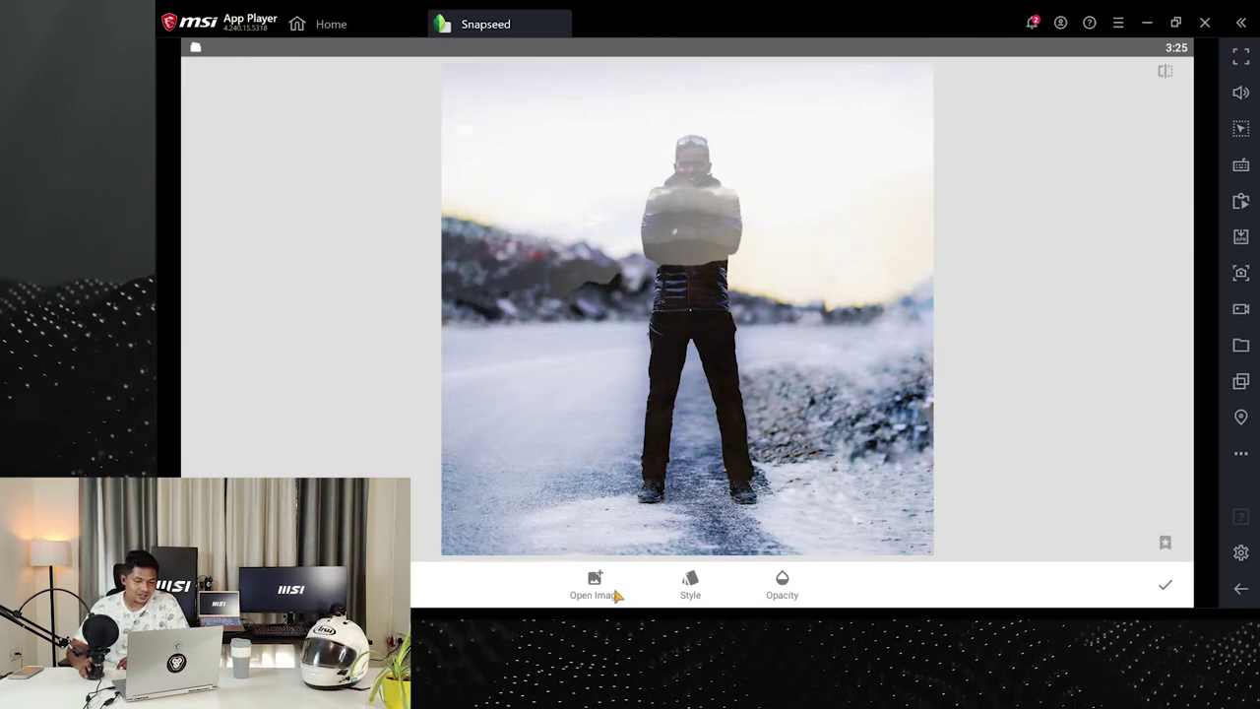
pyautogui.click(1163, 589)
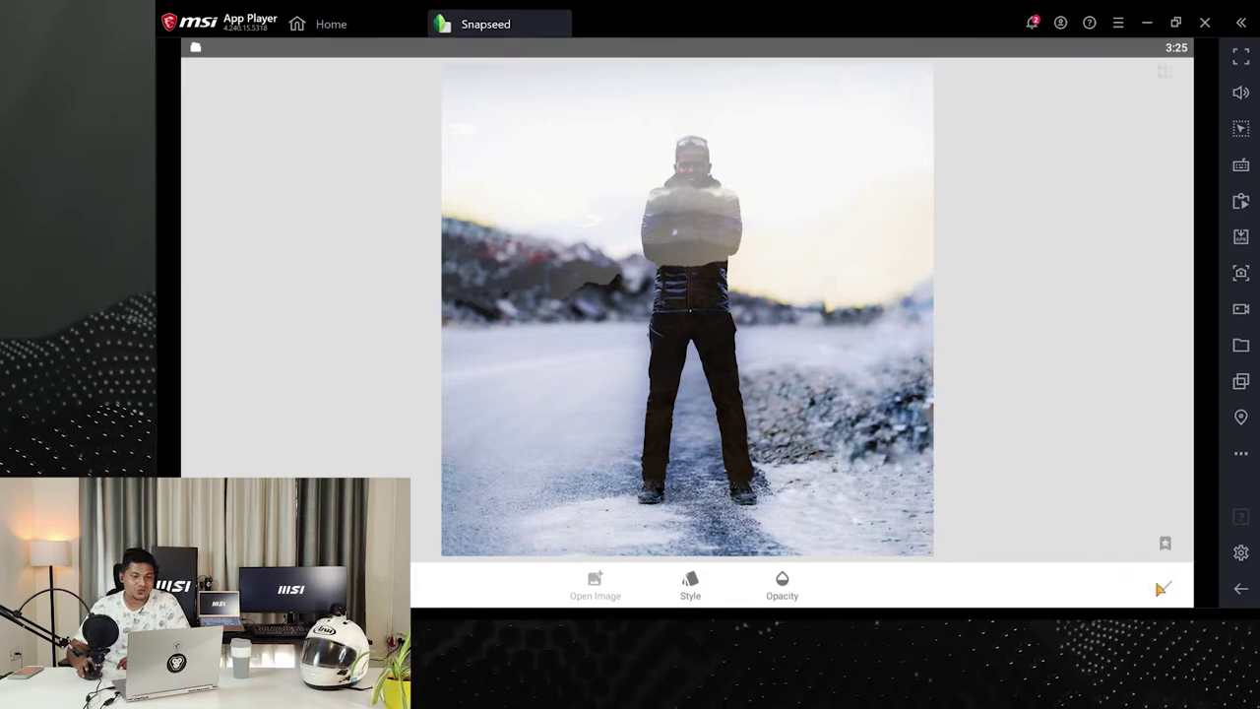